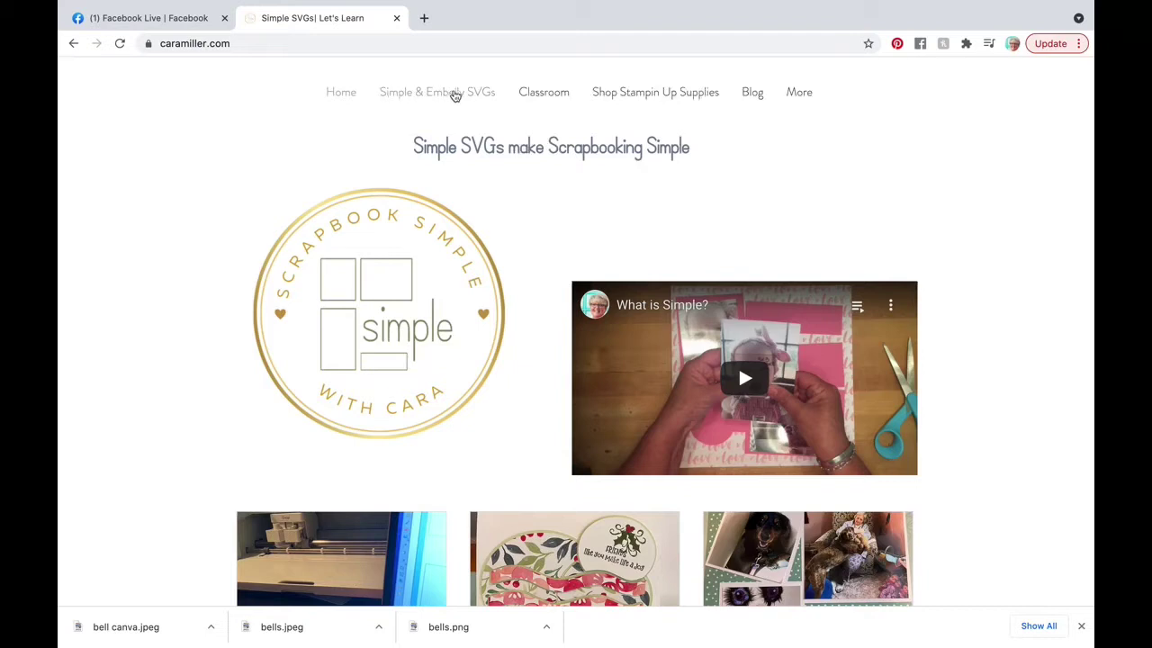
# Open the Simple & Embelly SVGs shop from the website and browse its featured products.
pyautogui.click(456, 93)
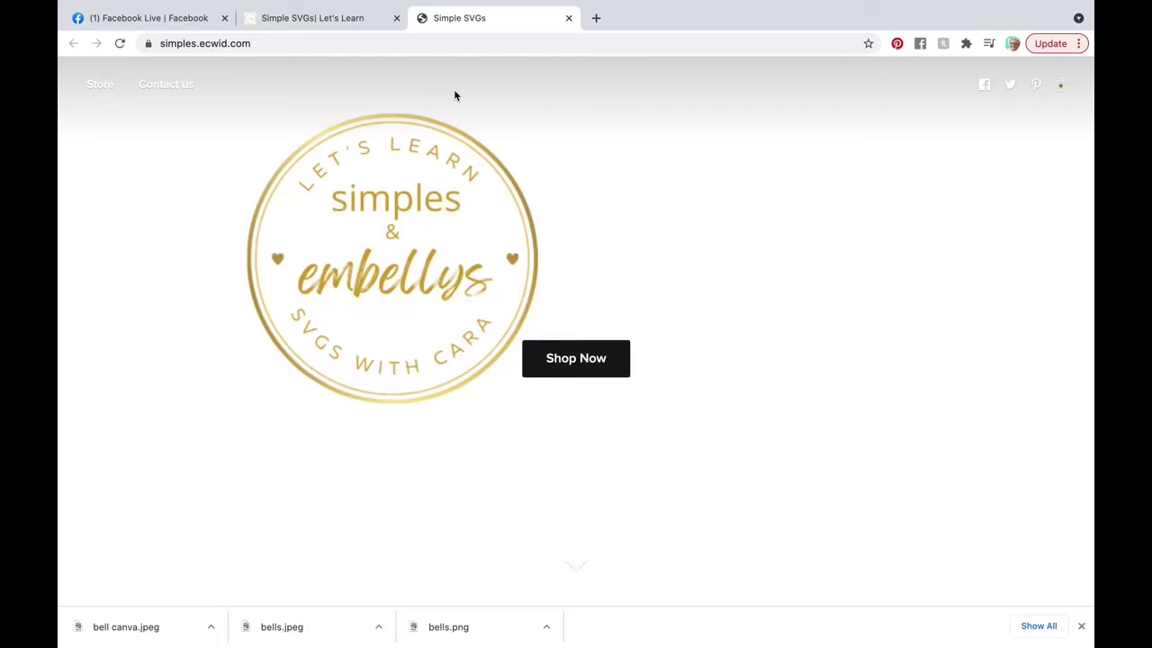
pyautogui.click(604, 365)
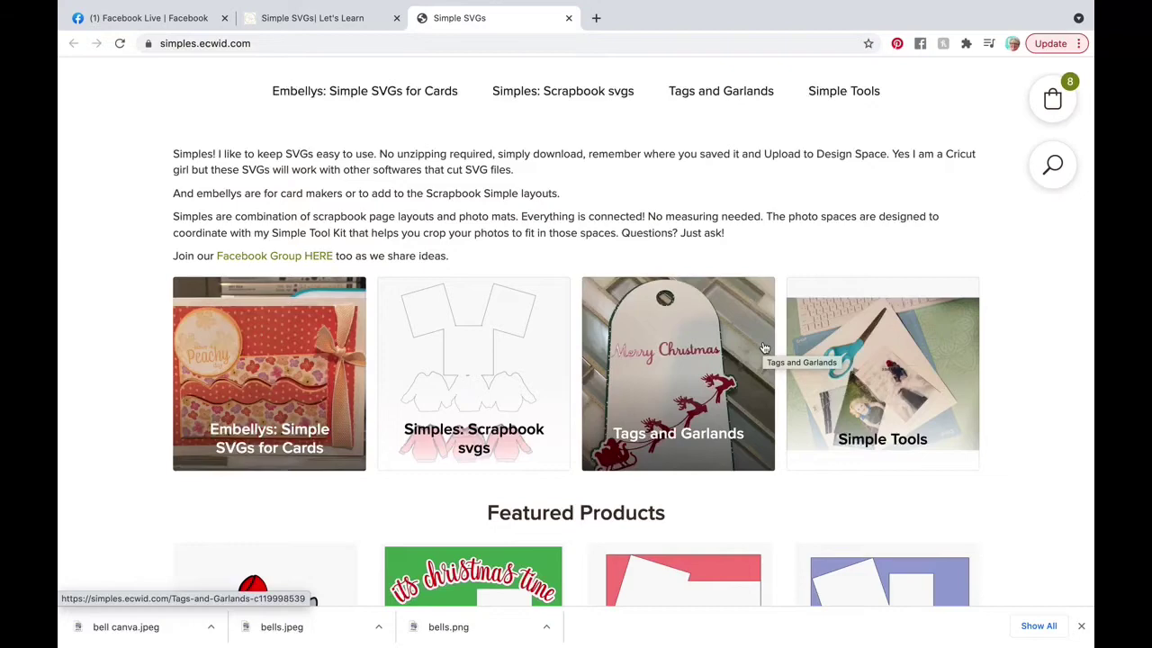
pyautogui.scroll(-3, 764, 348)
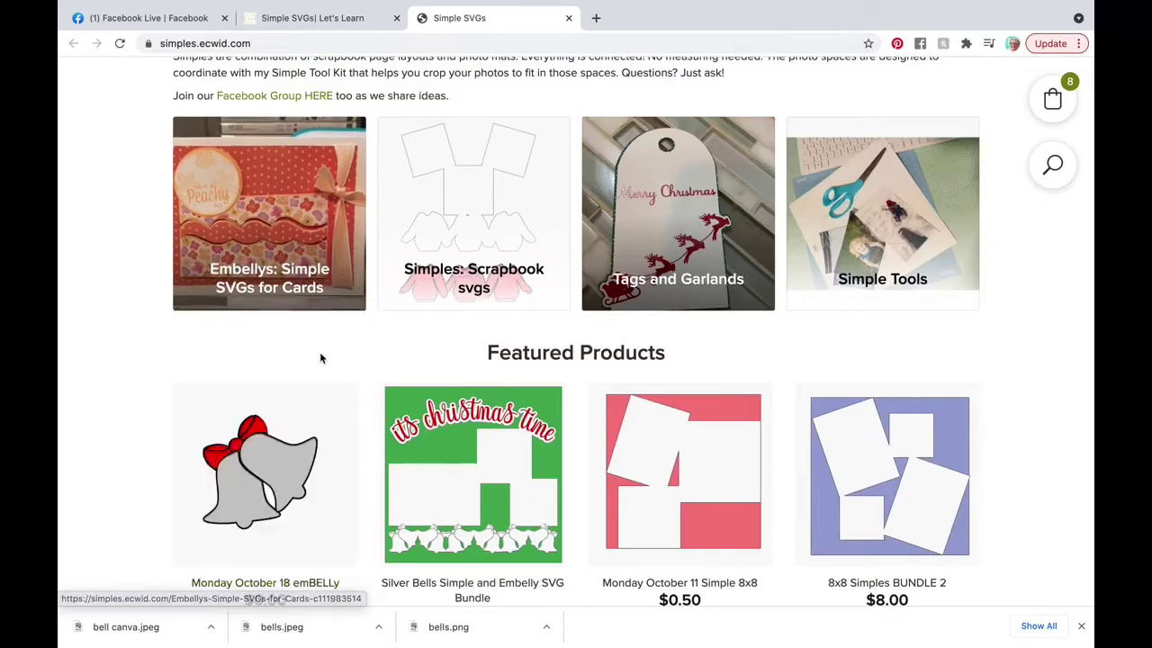
pyautogui.scroll(-2, 320, 358)
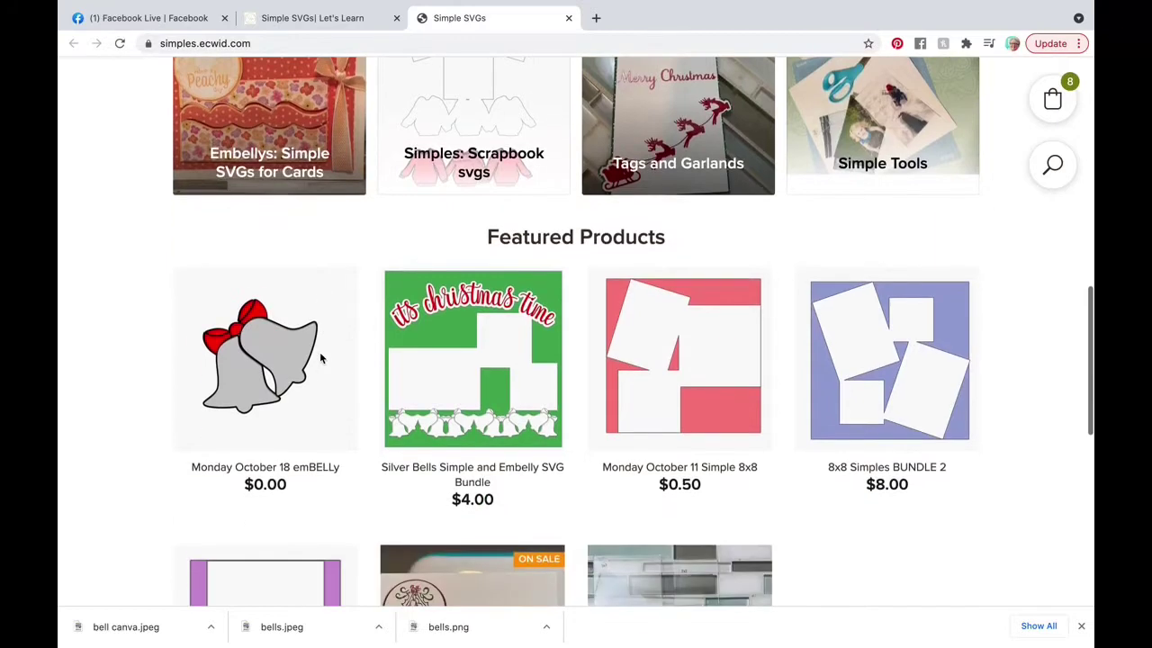
# Open the Silver Bells Simple and Embelly SVG Bundle and view its Silver Bells and framed bell preview images.
pyautogui.click(493, 394)
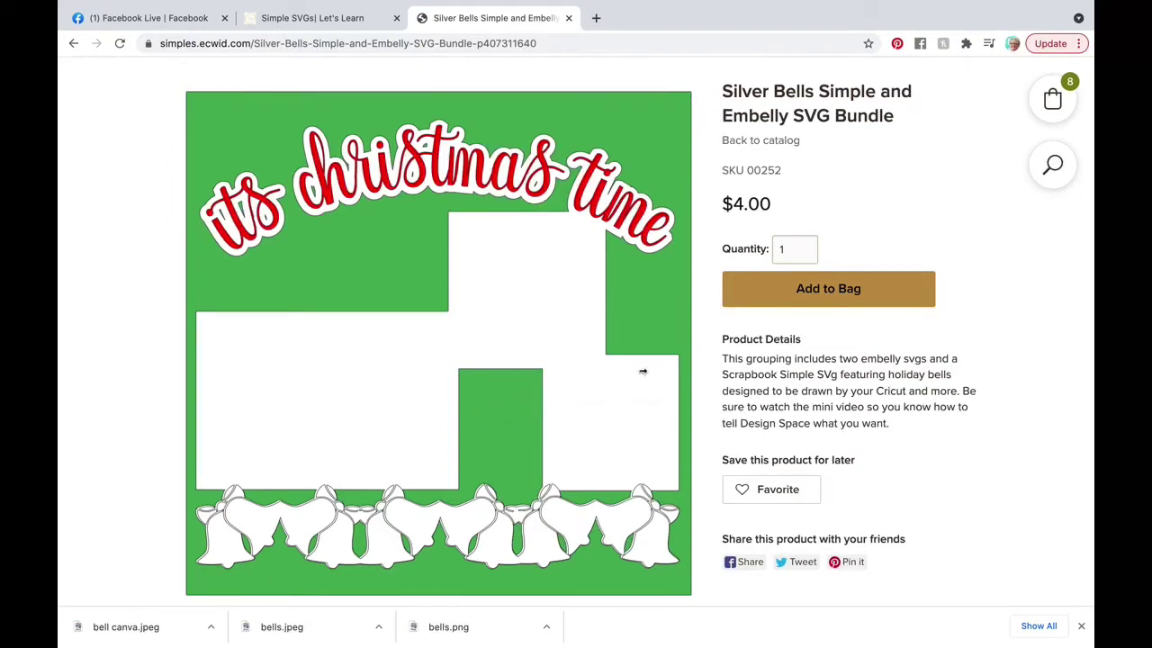
pyautogui.scroll(-1, 643, 370)
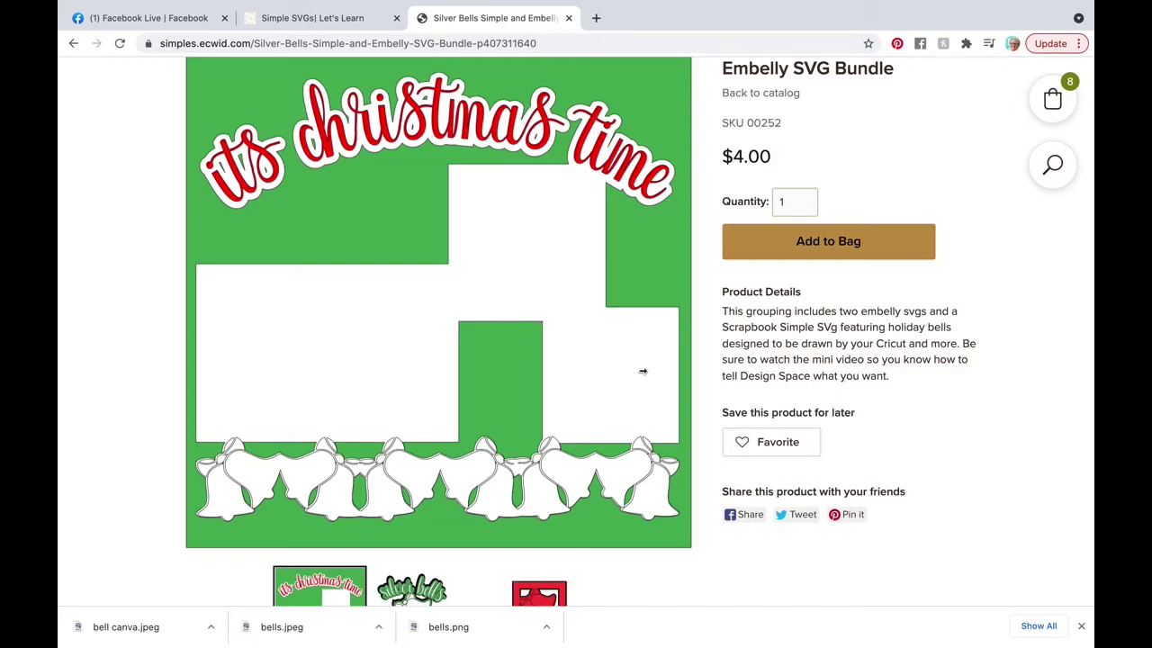
pyautogui.scroll(-1, 642, 371)
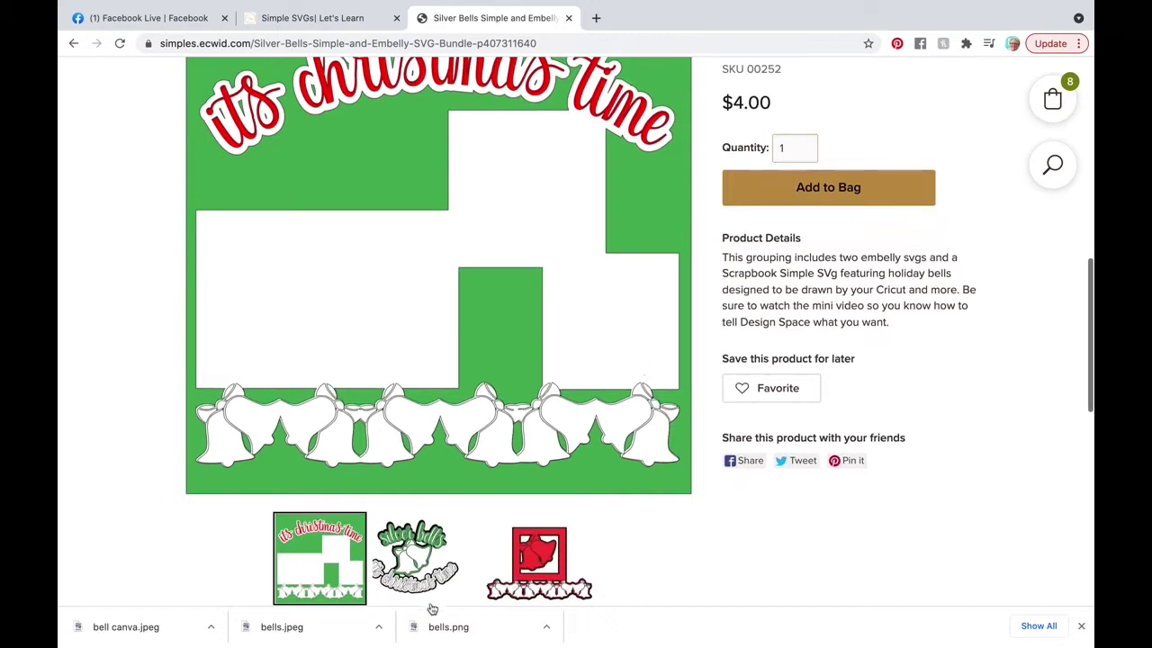
pyautogui.click(434, 567)
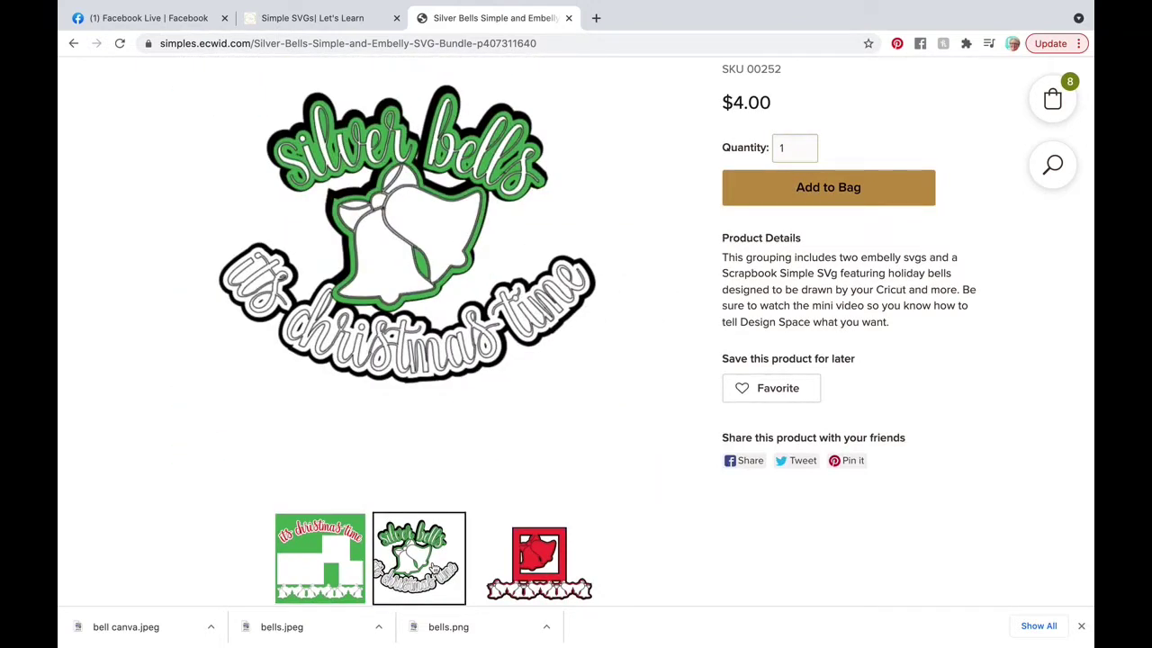
pyautogui.click(563, 580)
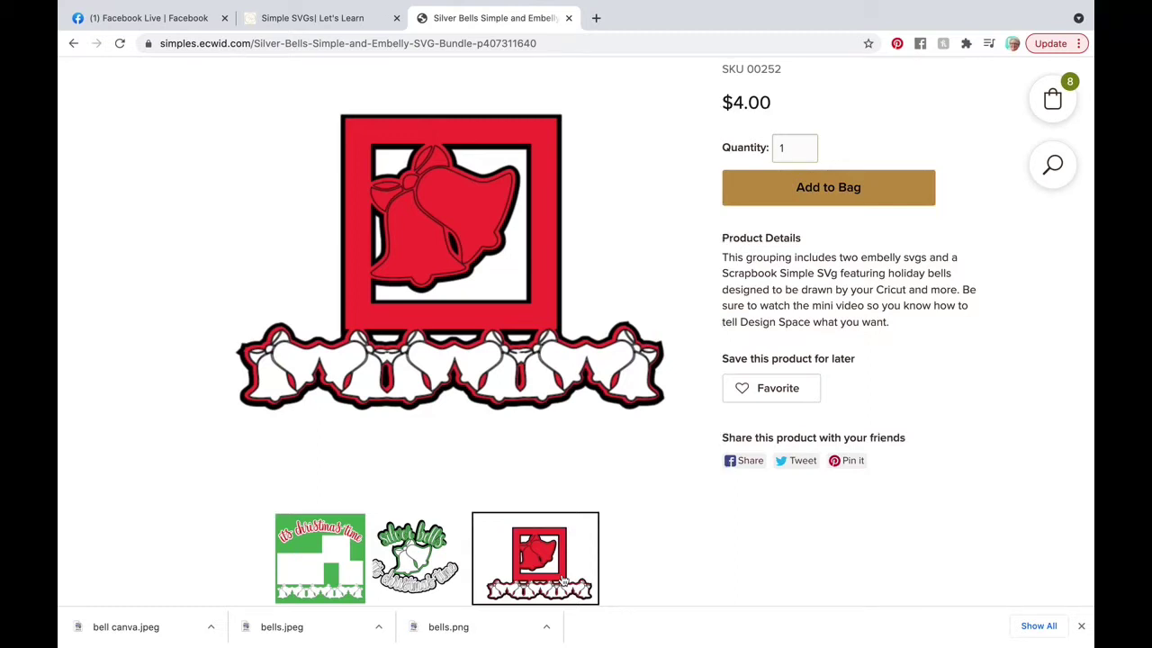
# Return to the shop's featured products and open the Monday October 18 emBELLy product page.
pyautogui.hscroll(-5, 563, 581)
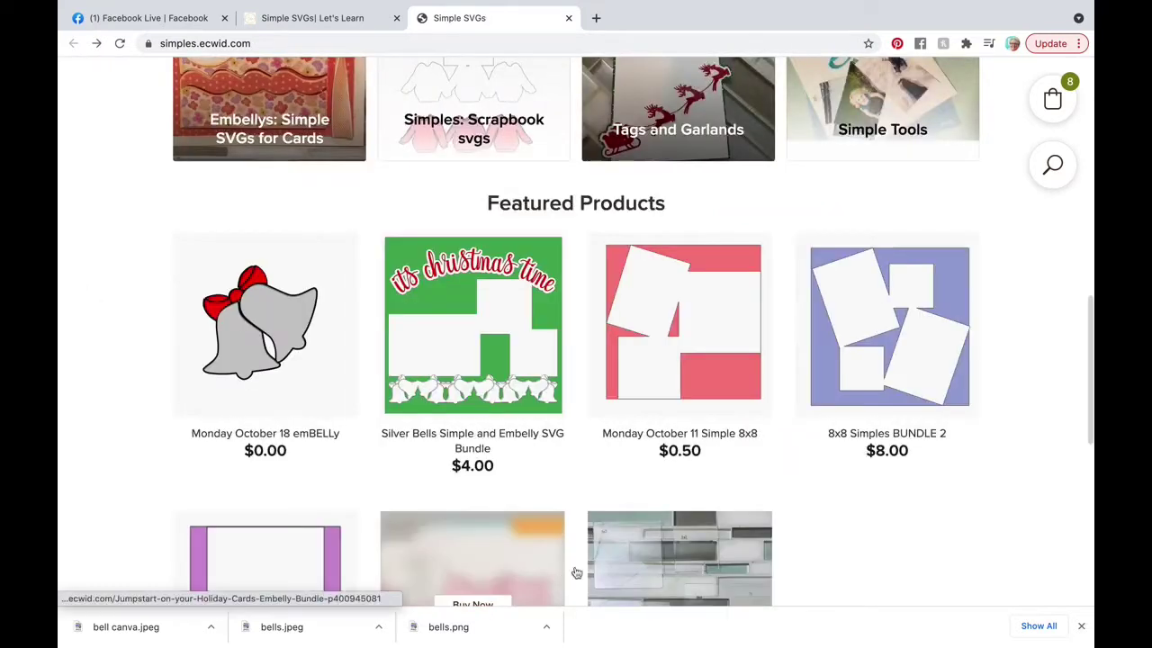
pyautogui.click(298, 376)
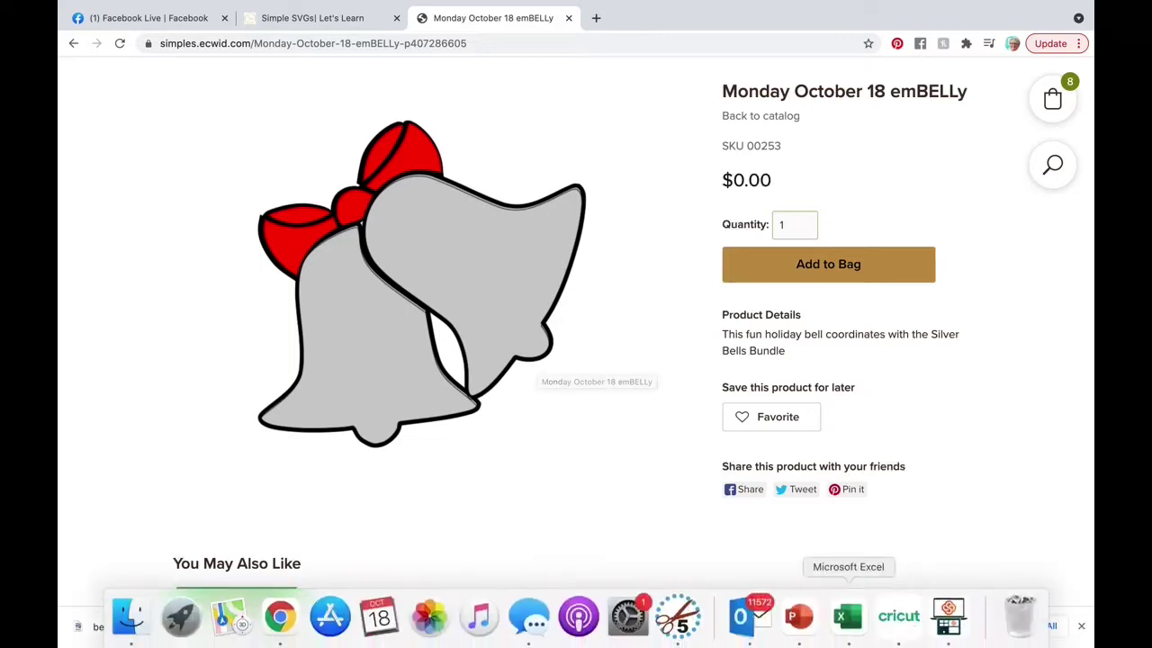
# Switch to Cricut Design Space and add the recently uploaded bells with the red bow to the blank canvas.
pyautogui.click(900, 625)
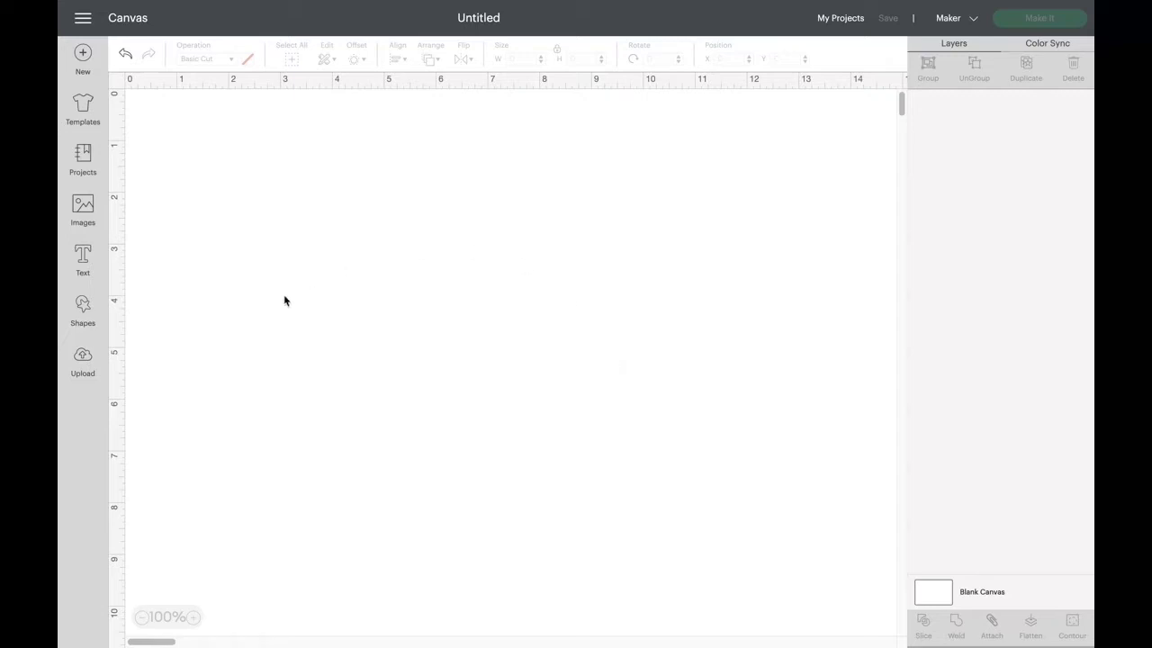
pyautogui.click(83, 358)
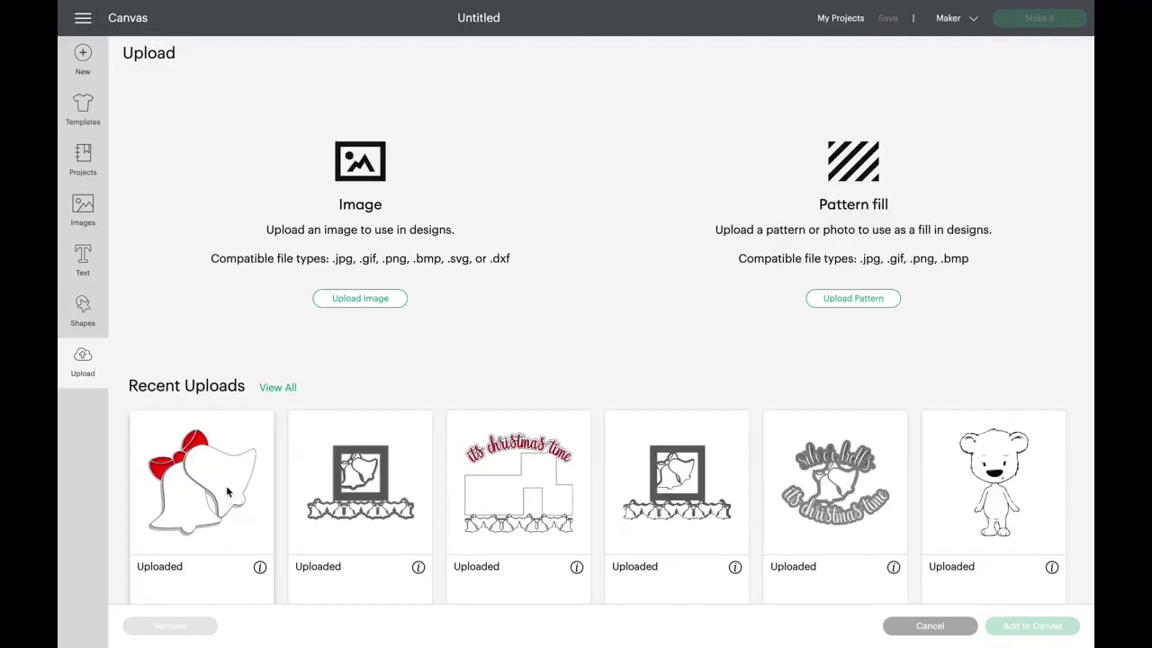
pyautogui.click(227, 489)
pyautogui.click(1031, 625)
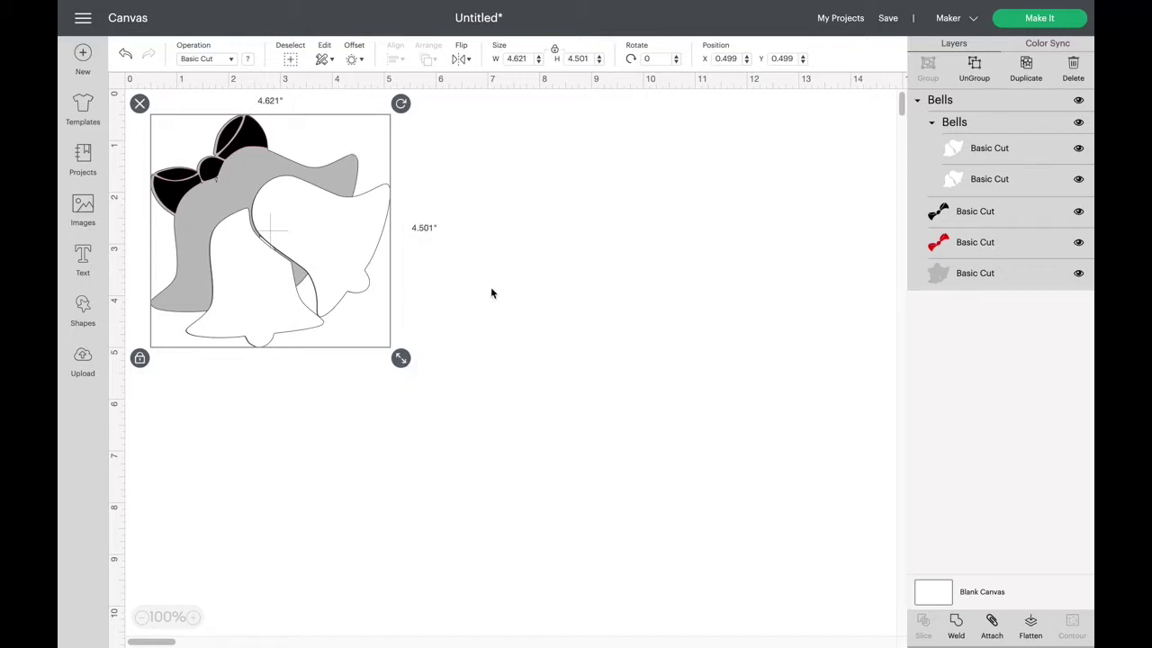
# Ungroup the Bells design and move the gray backing layer to an empty canvas area at about X 9.7, Y 6.3.
pyautogui.click(975, 67)
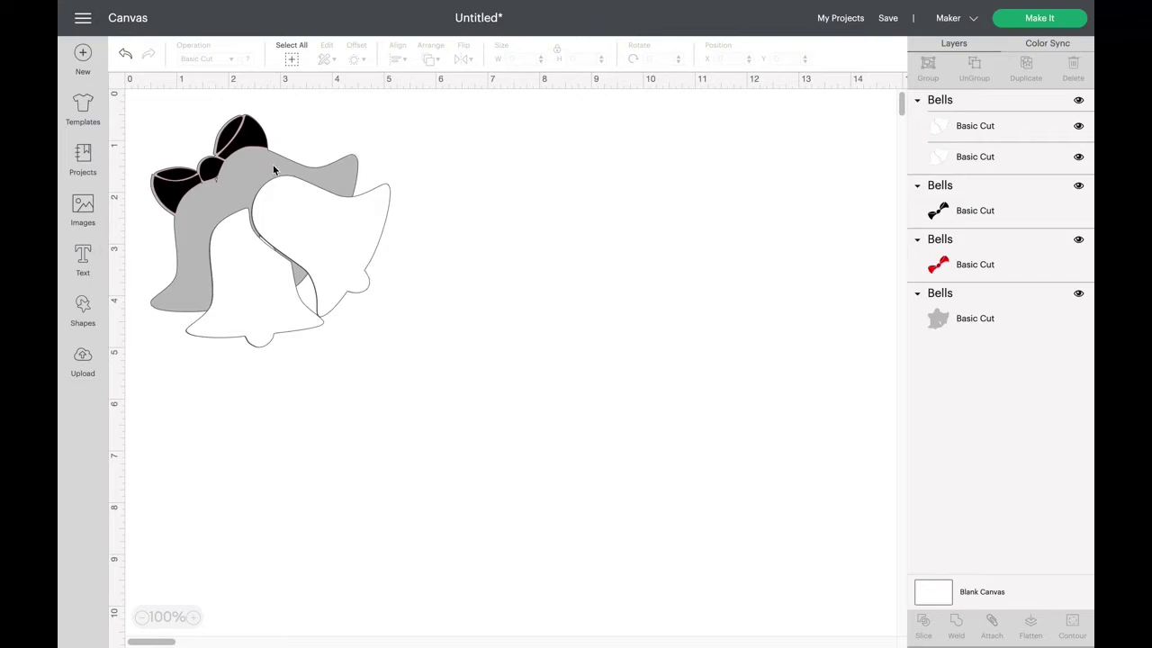
pyautogui.click(944, 319)
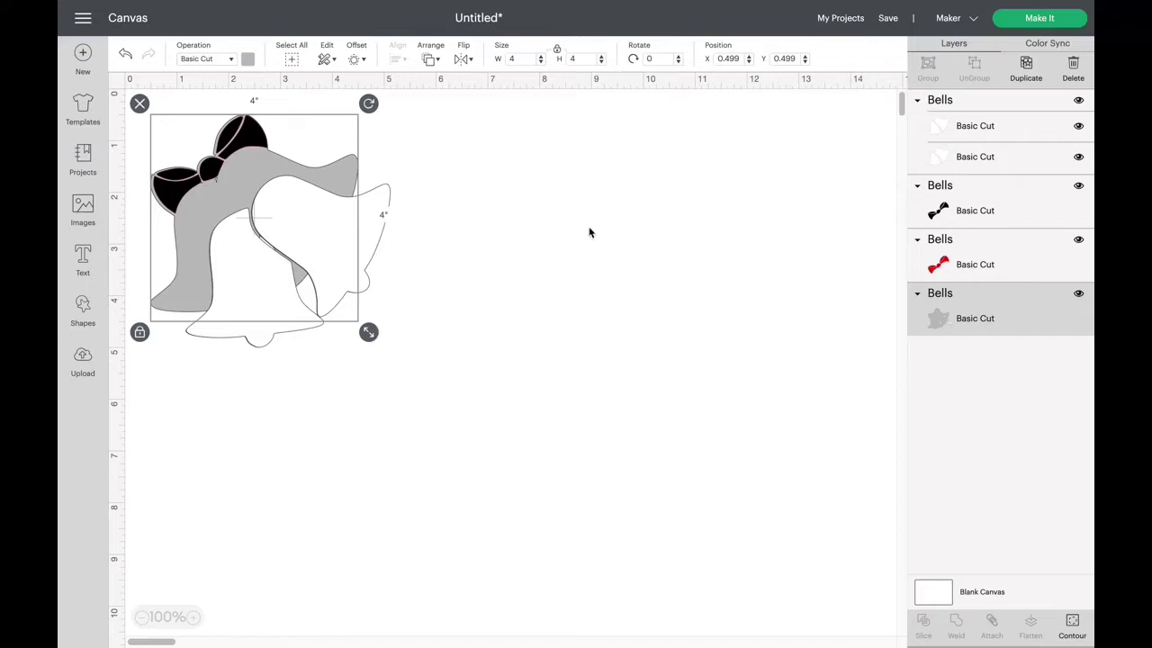
pyautogui.moveTo(284, 164); pyautogui.dragTo(681, 193)
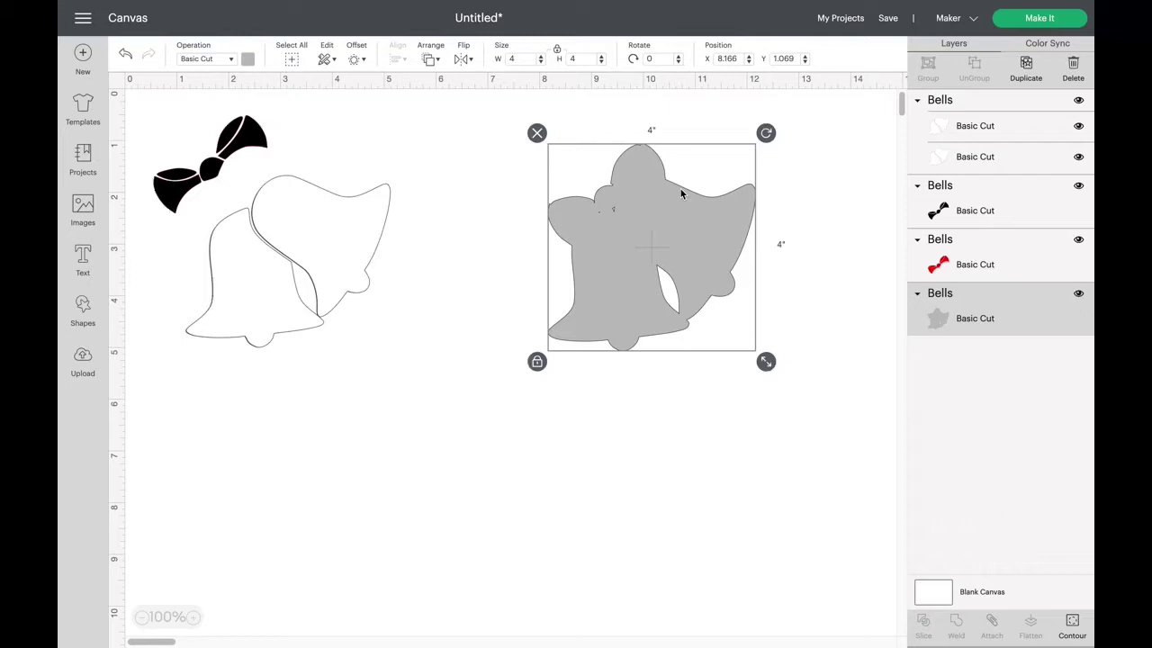
pyautogui.moveTo(682, 192); pyautogui.dragTo(760, 462)
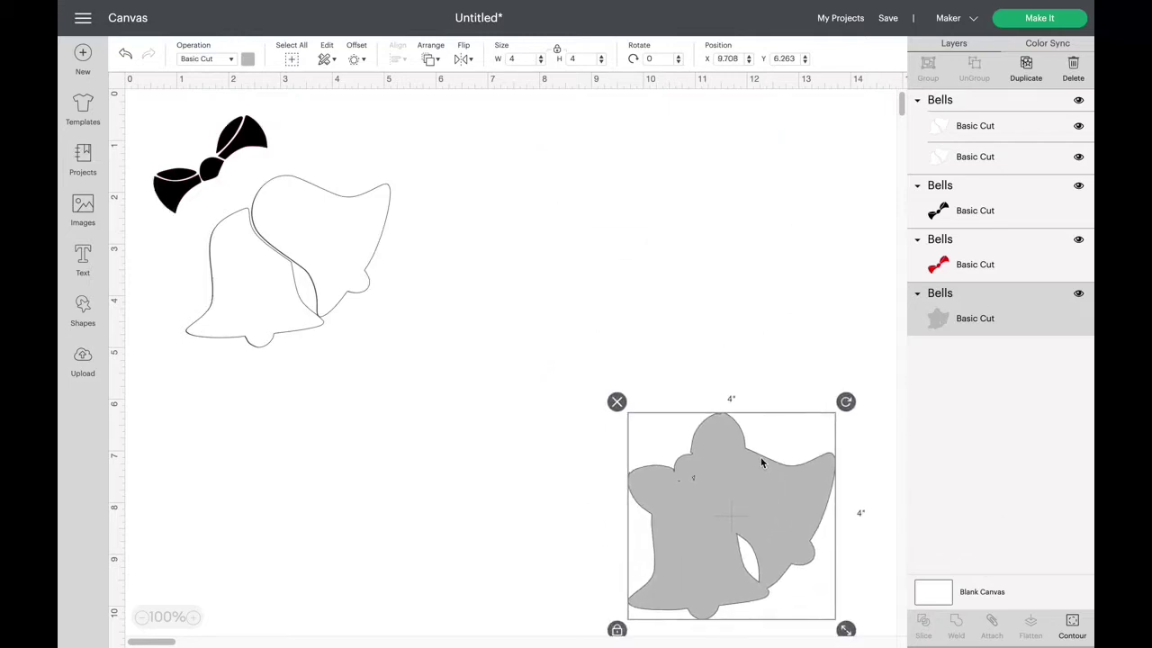
# Nudge the red bow layer right from beneath the black bow to X 1.555.
pyautogui.click(965, 266)
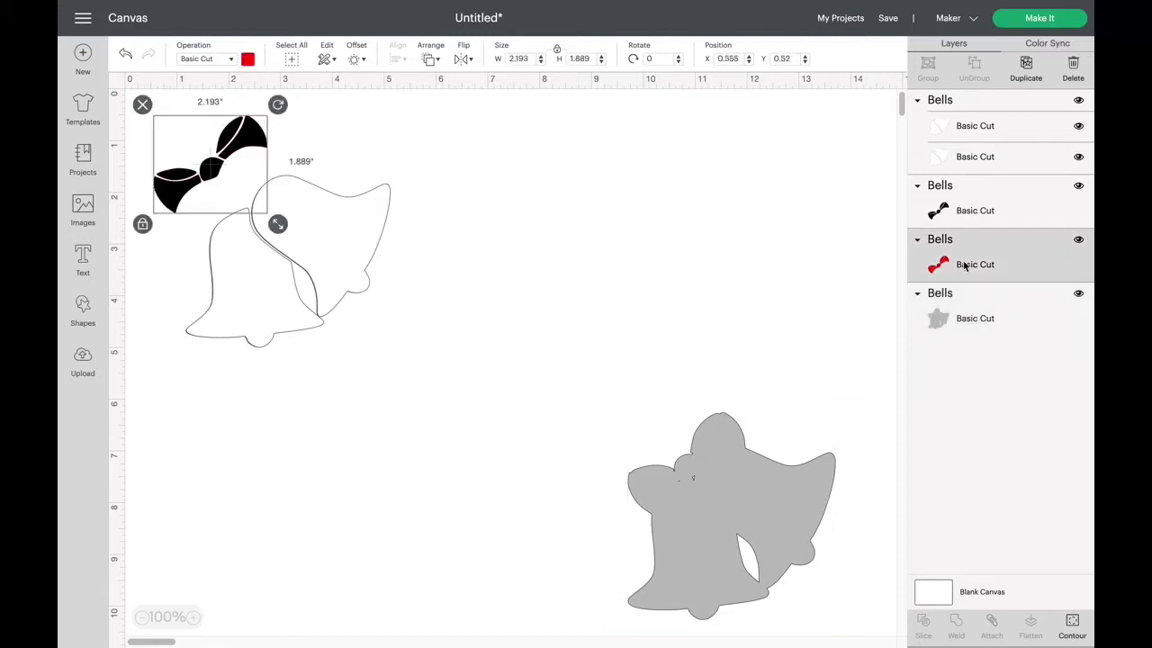
pyautogui.press('Right')
pyautogui.press('Right')
pyautogui.press('Right')
pyautogui.press('Right')
pyautogui.press('Right')
pyautogui.press('Right')
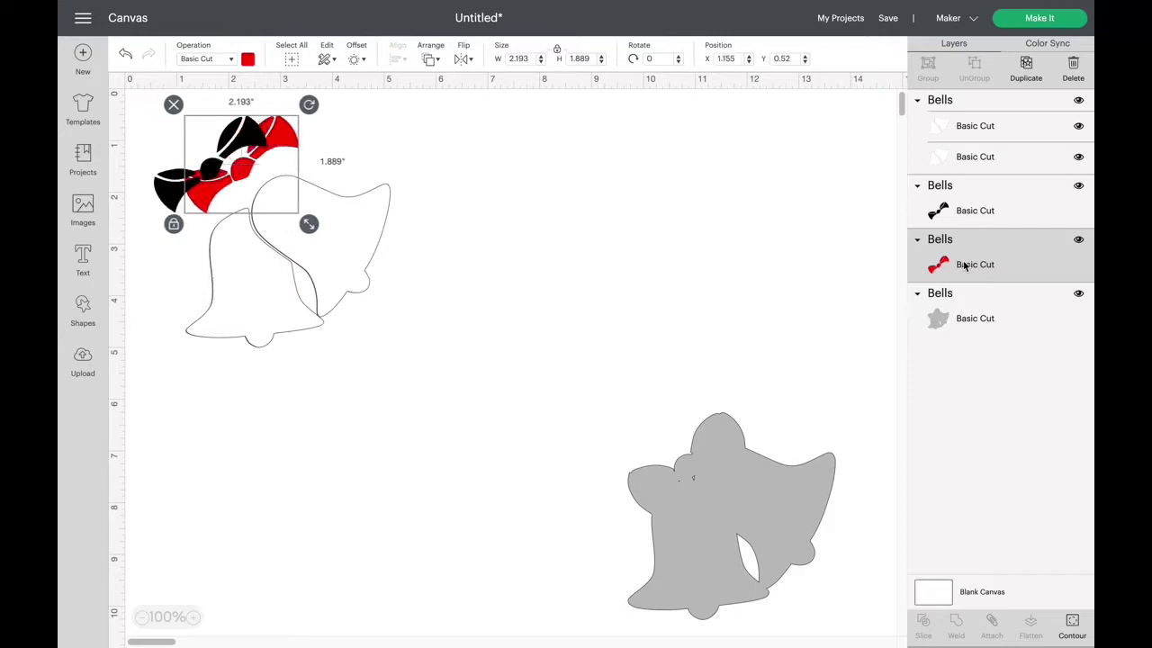
pyautogui.press('Right')
pyautogui.press('Right')
pyautogui.press('Right')
pyautogui.press('Right')
pyautogui.press('Right')
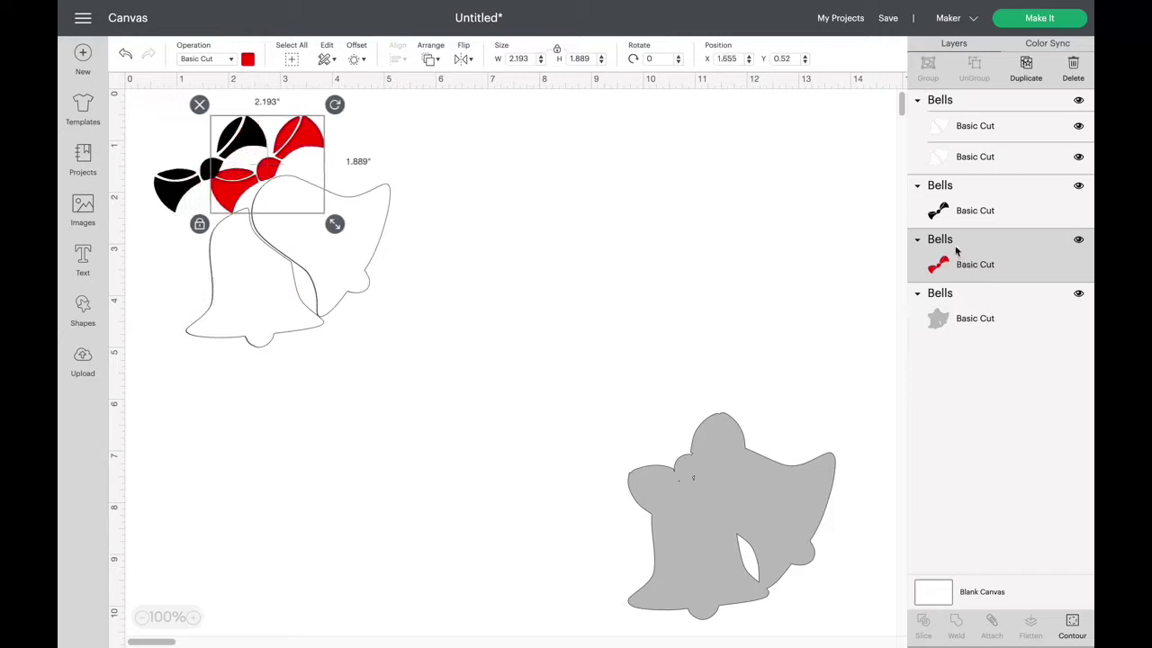
# Move both bows away from the bells, leaving the black bow above and left of the red one at about X 7.2, Y 0.4.
pyautogui.moveTo(316, 138); pyautogui.dragTo(635, 166)
pyautogui.moveTo(256, 146); pyautogui.dragTo(592, 155)
pyautogui.moveTo(619, 163); pyautogui.dragTo(622, 174)
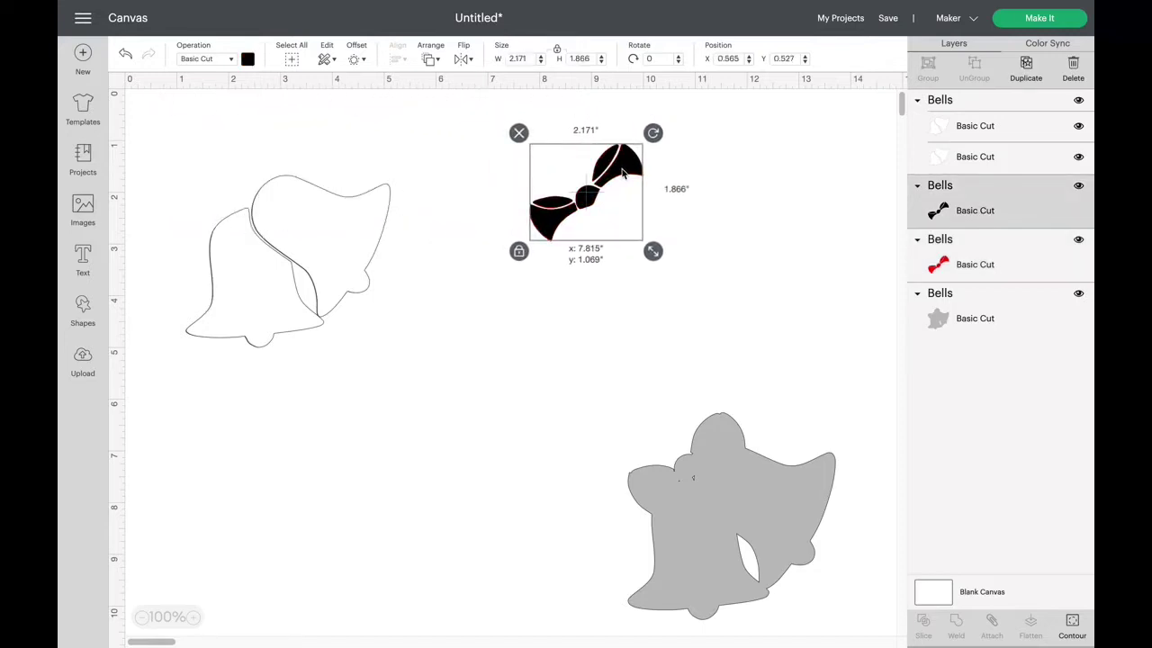
pyautogui.moveTo(623, 174); pyautogui.dragTo(590, 141)
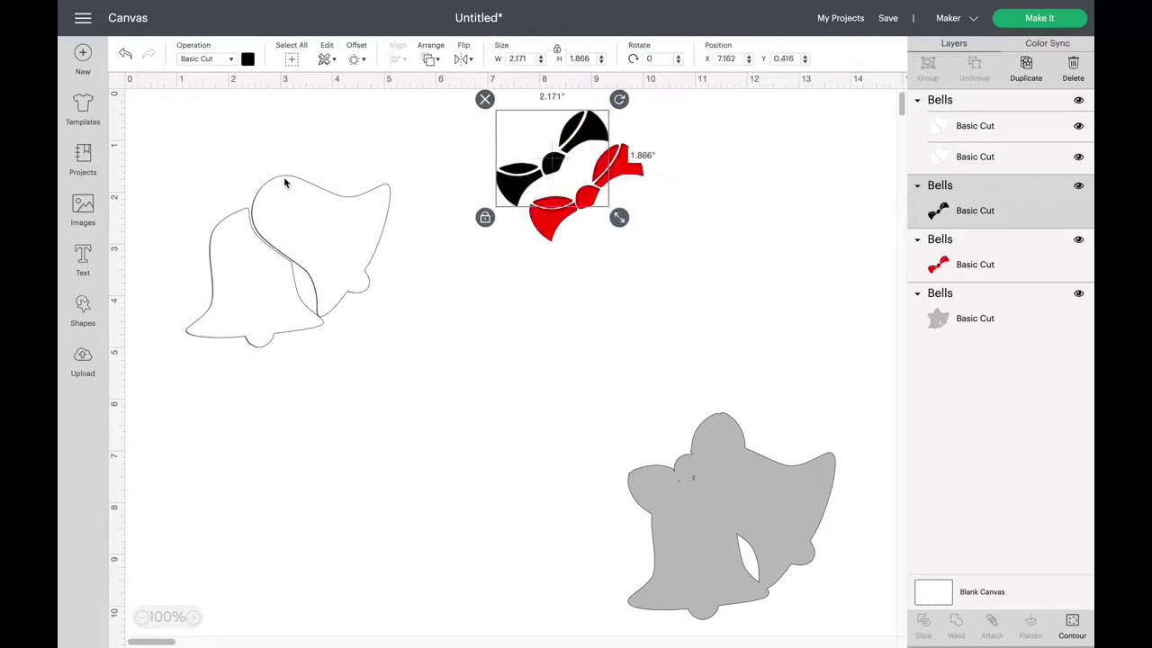
# Ungroup the two white bell layers and move the front layer down to about X 2.0, Y 3.5.
pyautogui.moveTo(288, 199); pyautogui.dragTo(311, 223)
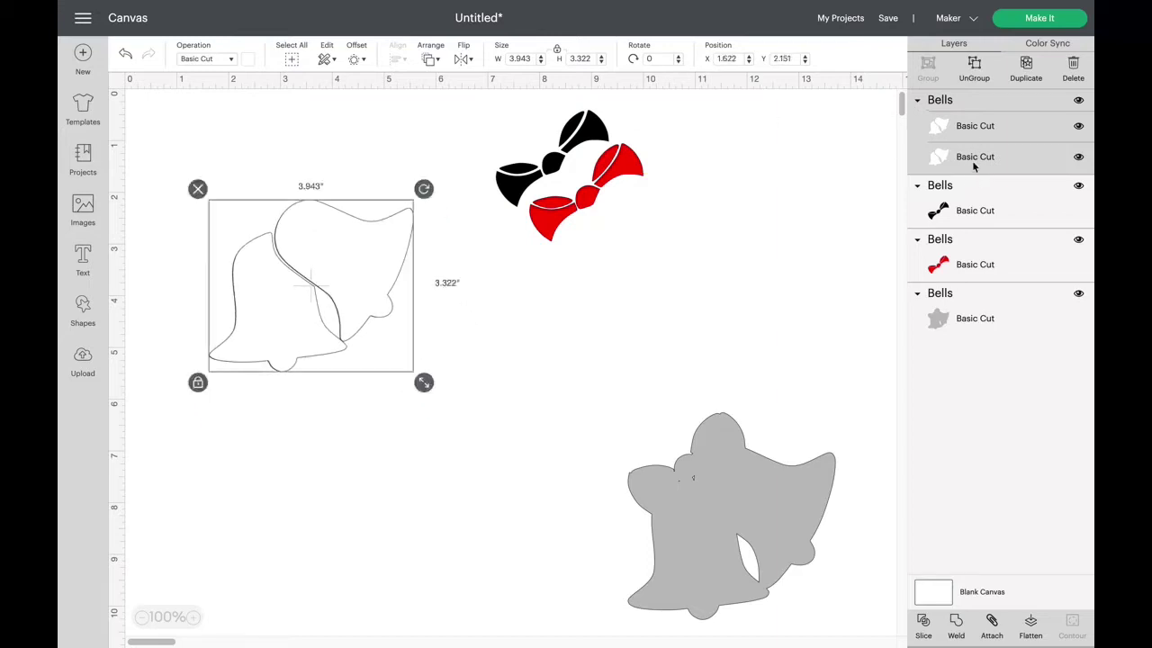
pyautogui.click(973, 158)
pyautogui.click(331, 240)
pyautogui.click(974, 68)
pyautogui.moveTo(359, 263); pyautogui.dragTo(379, 333)
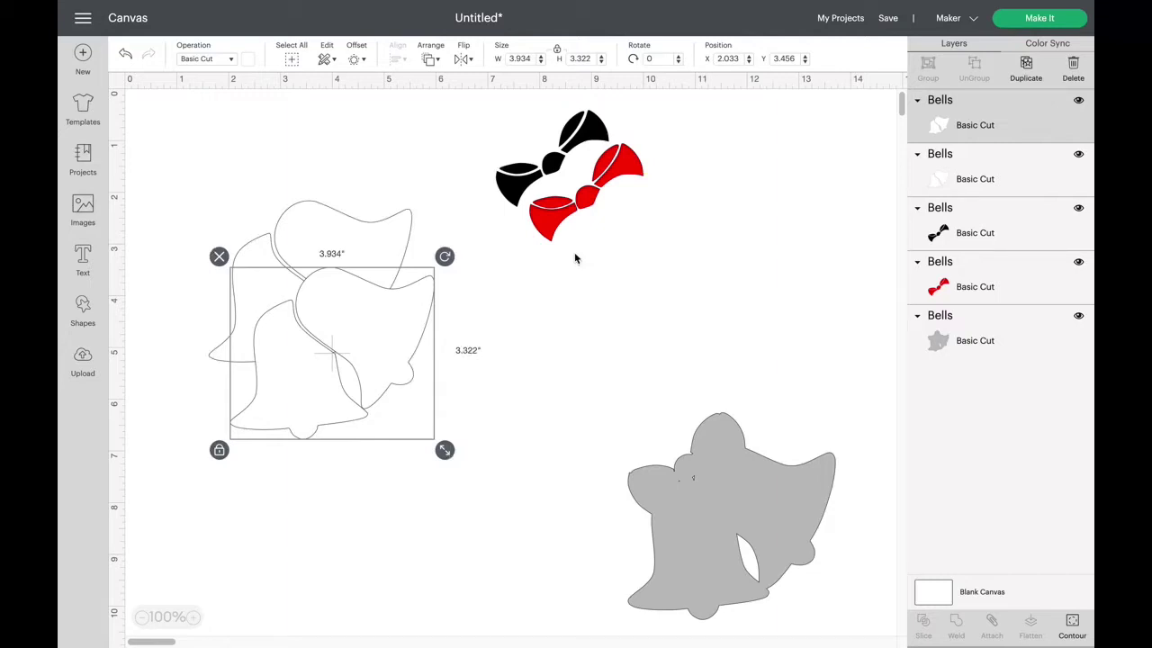
# Change the black bow's operation to Pen and align its outline over the red bow.
pyautogui.click(592, 131)
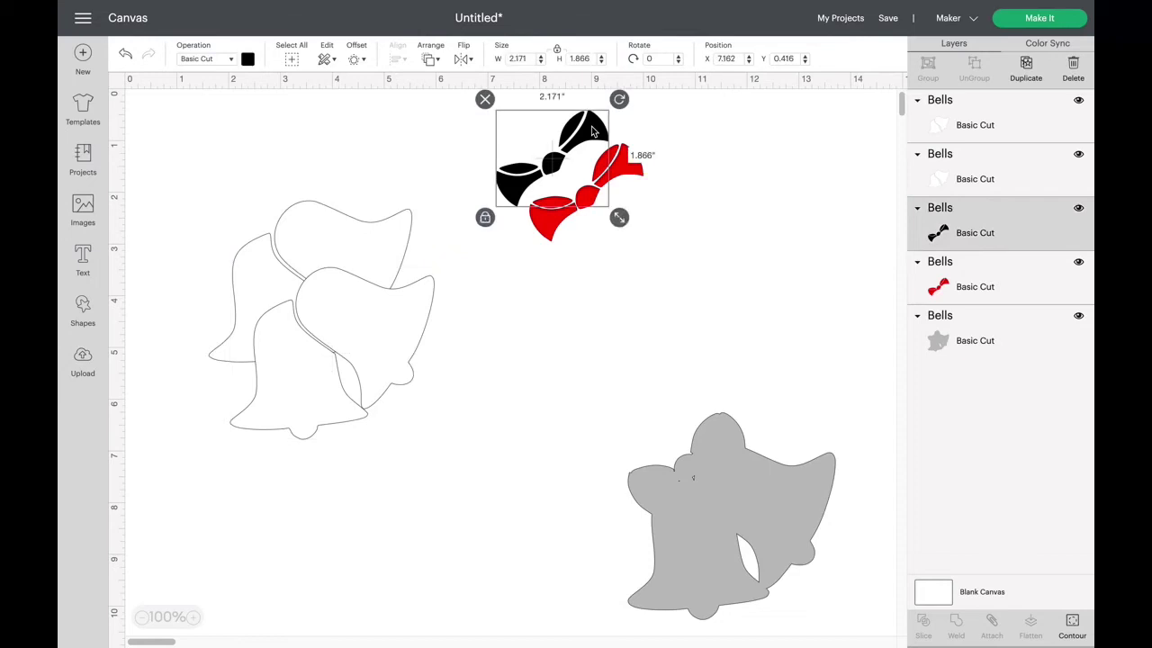
pyautogui.click(231, 60)
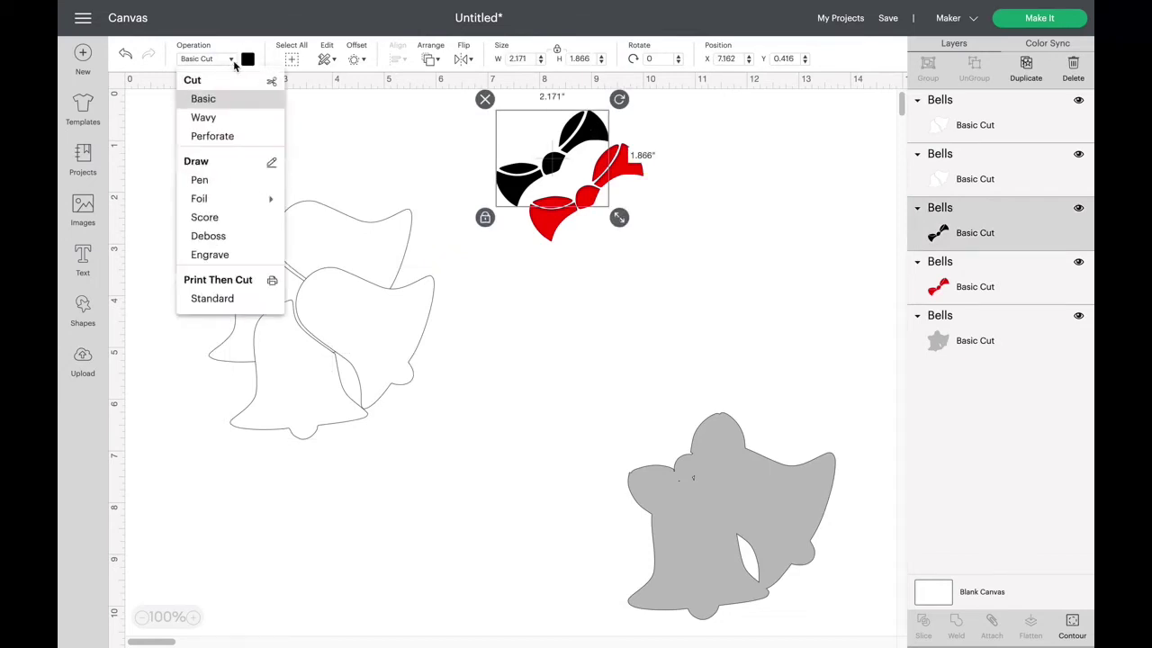
pyautogui.click(221, 185)
pyautogui.moveTo(591, 135); pyautogui.dragTo(624, 165)
pyautogui.click(712, 171)
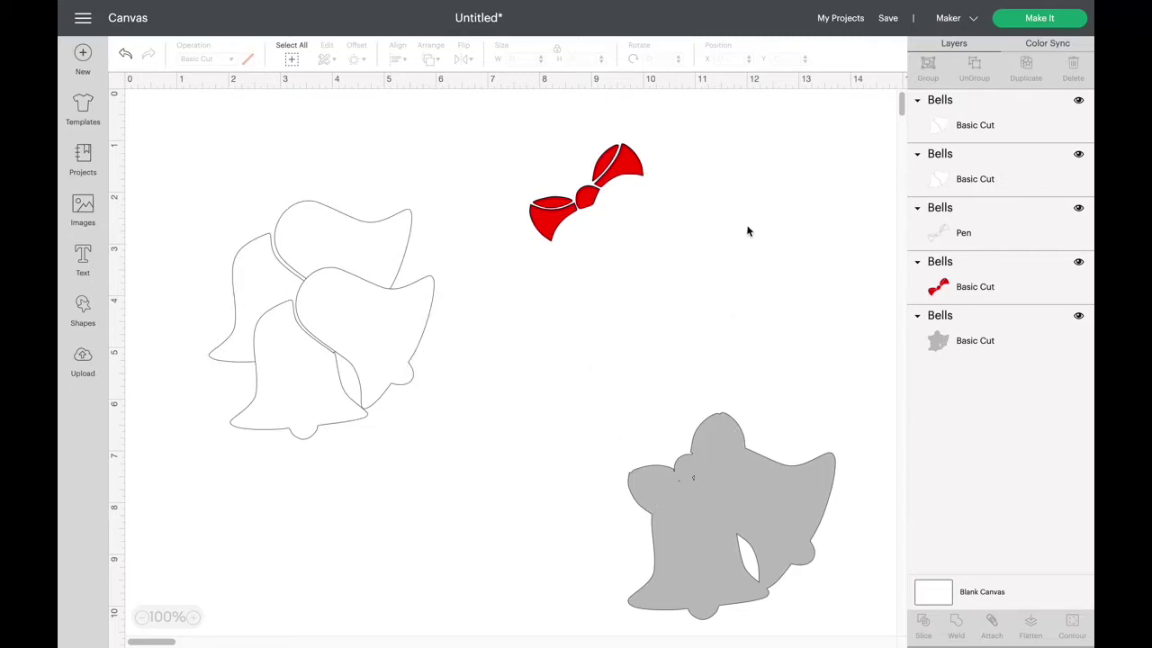
# Attach the pen outline to the red bow and move the attached bow to about X 10.7, Y 0.9.
pyautogui.moveTo(486, 139); pyautogui.dragTo(747, 264)
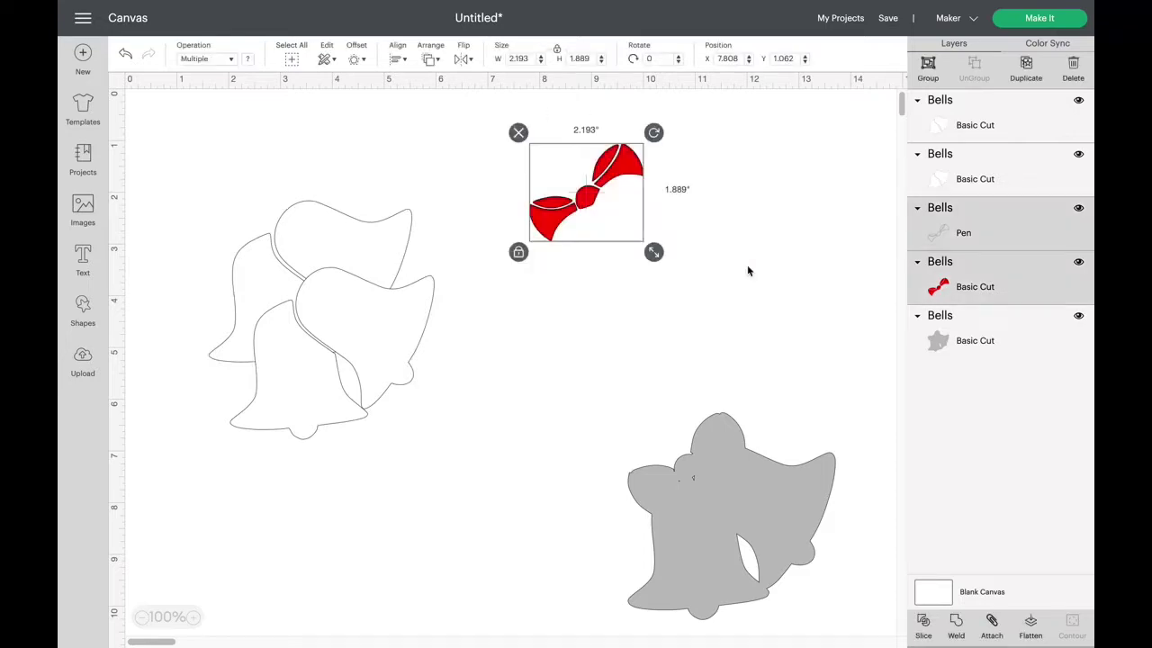
pyautogui.click(991, 630)
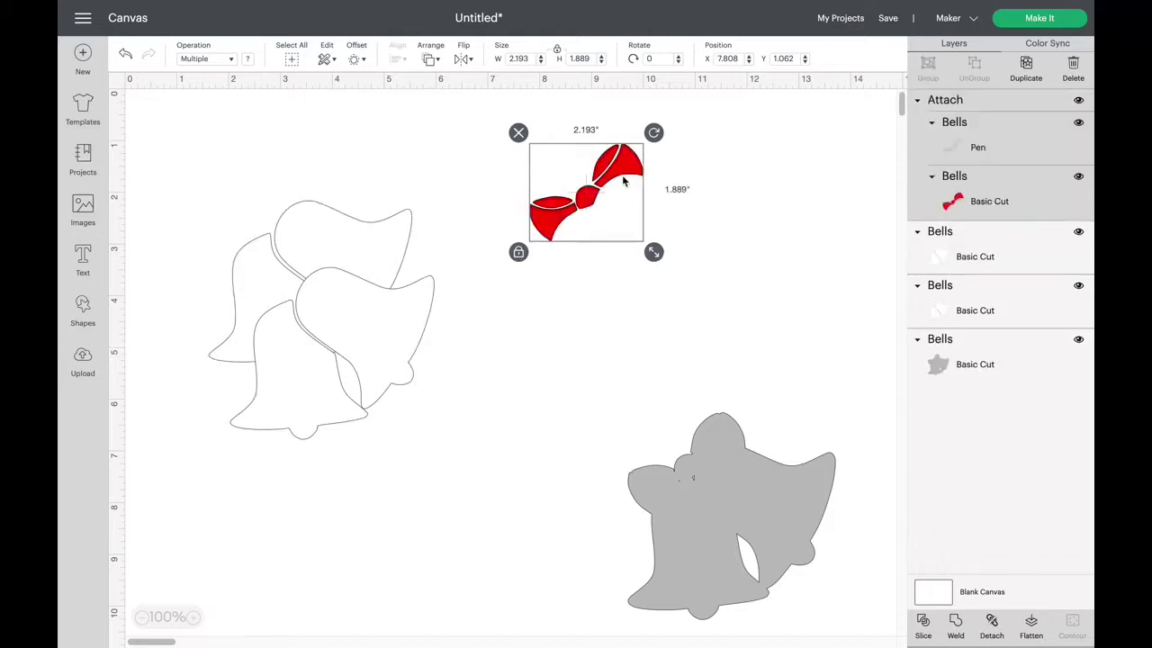
pyautogui.moveTo(619, 171); pyautogui.dragTo(767, 160)
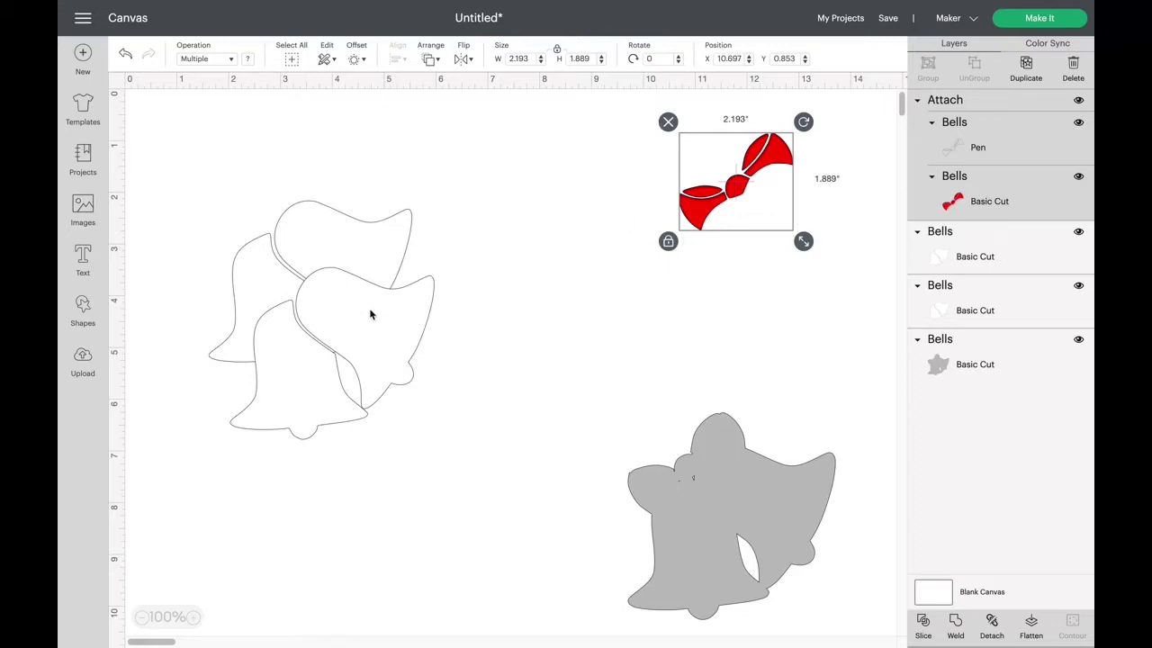
# Move the slightly larger white bells layer clear of the smaller one, and select the smaller bells layer.
pyautogui.moveTo(375, 324); pyautogui.dragTo(405, 374)
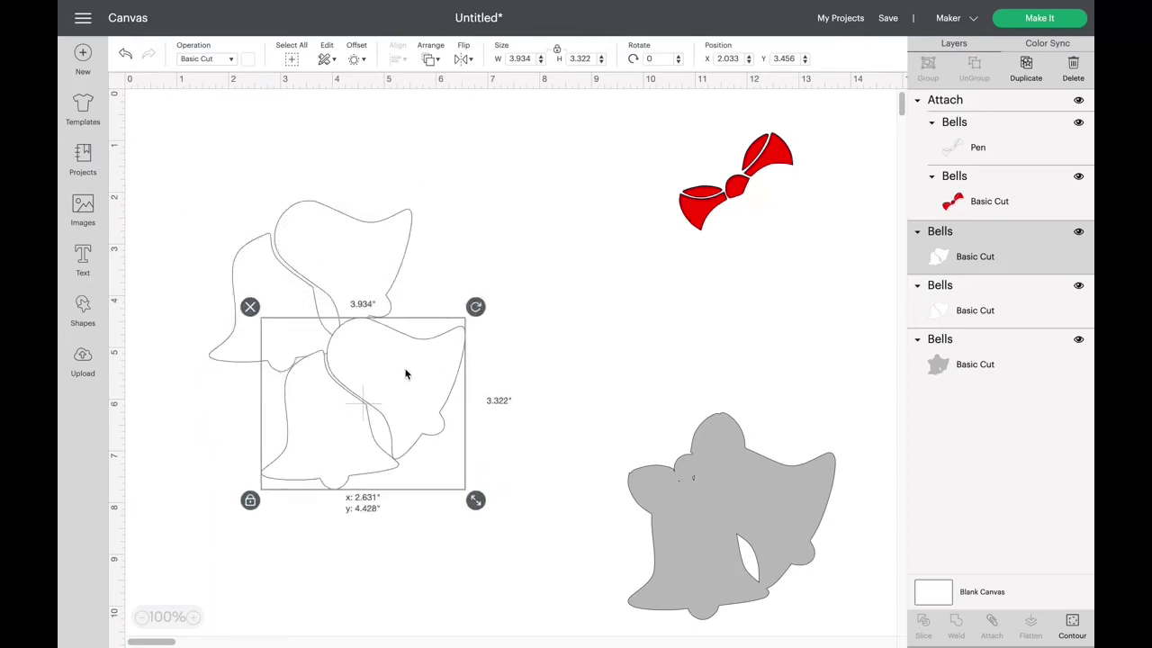
pyautogui.click(334, 249)
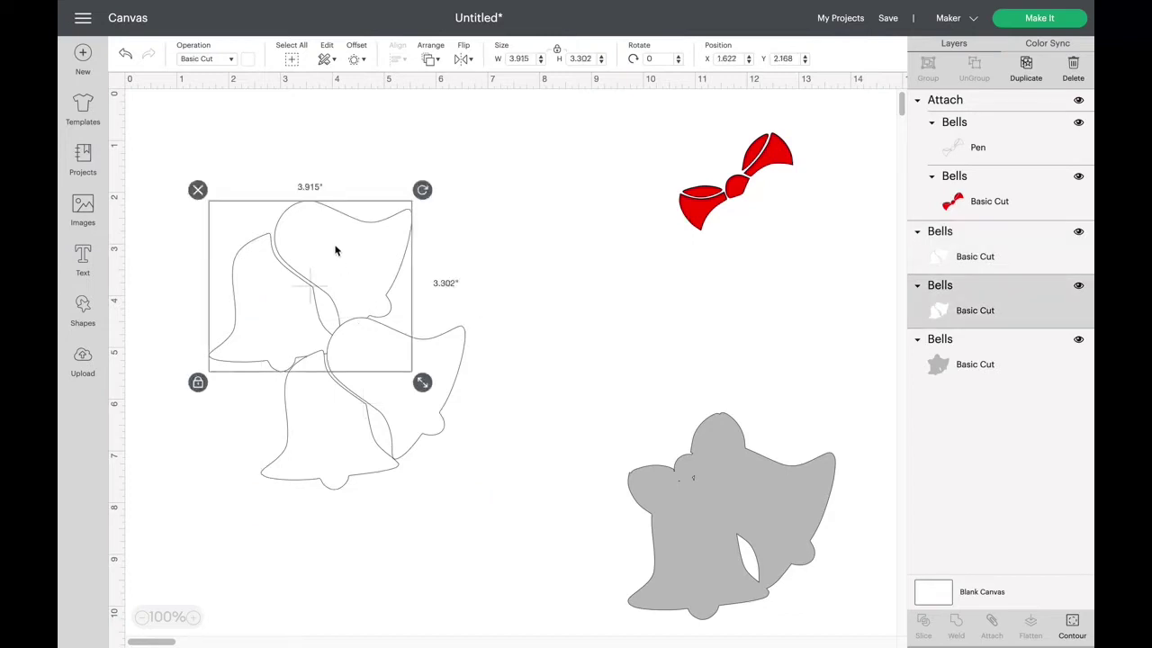
pyautogui.click(454, 366)
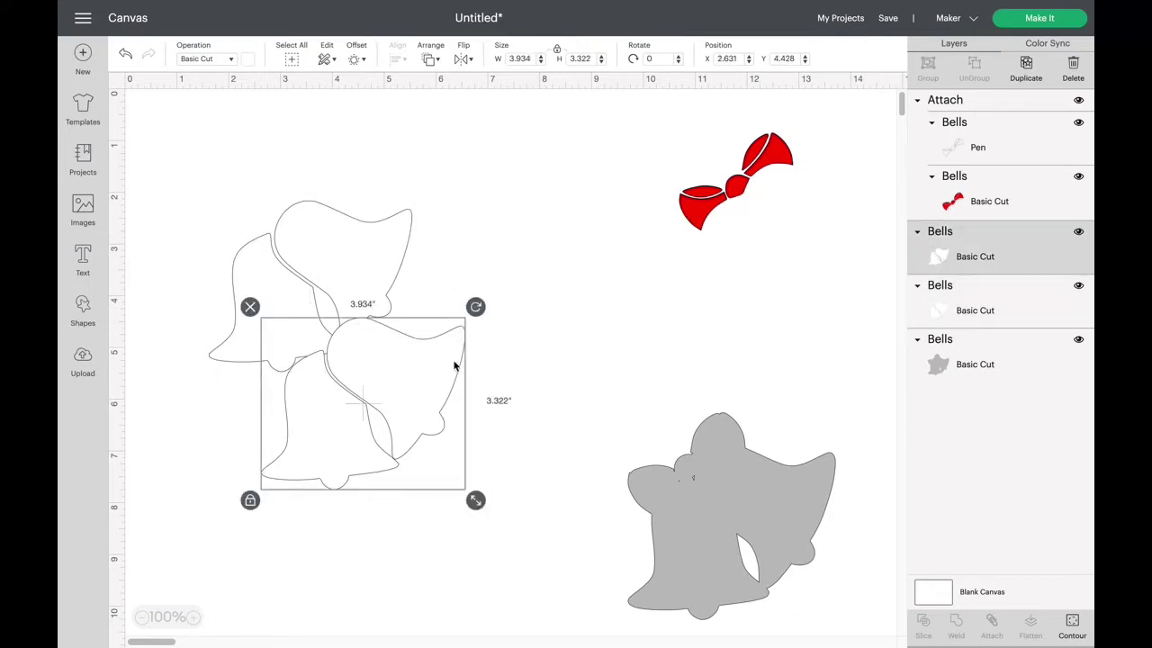
pyautogui.moveTo(454, 366); pyautogui.dragTo(535, 376)
pyautogui.click(345, 241)
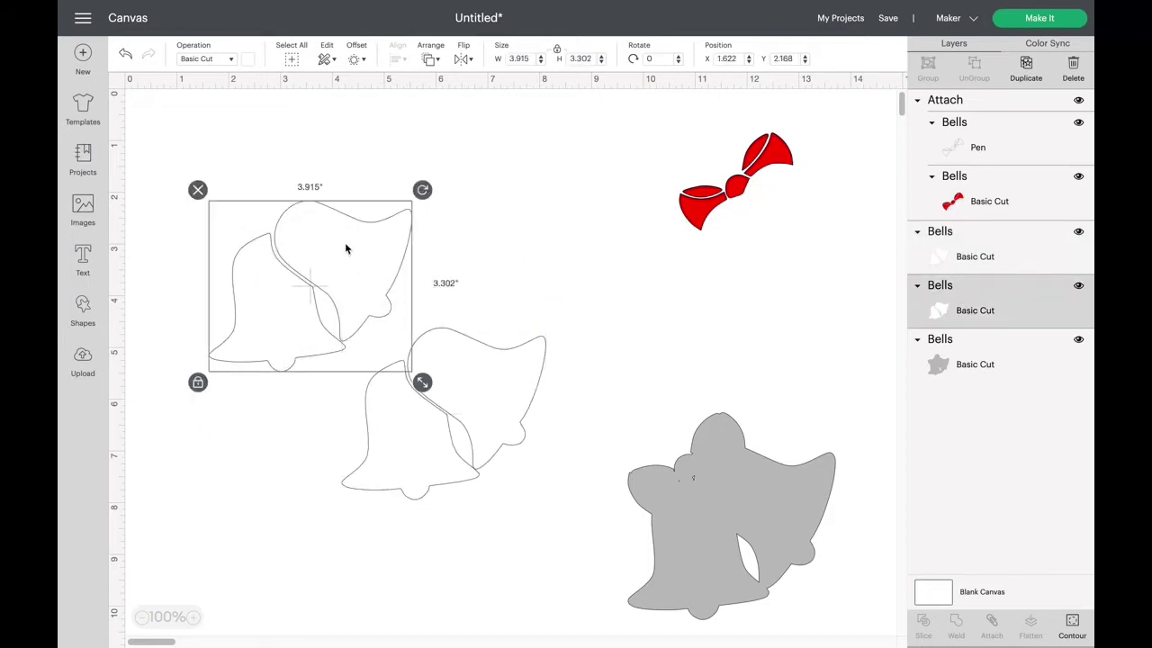
# Change the smaller bells layer's operation to Pen and send it to the front.
pyautogui.click(344, 248)
pyautogui.click(232, 59)
pyautogui.click(229, 180)
pyautogui.moveTo(366, 257)
pyautogui.mouseDown()
pyautogui.moveTo(414, 306)
pyautogui.moveTo(387, 259)
pyautogui.mouseUp()
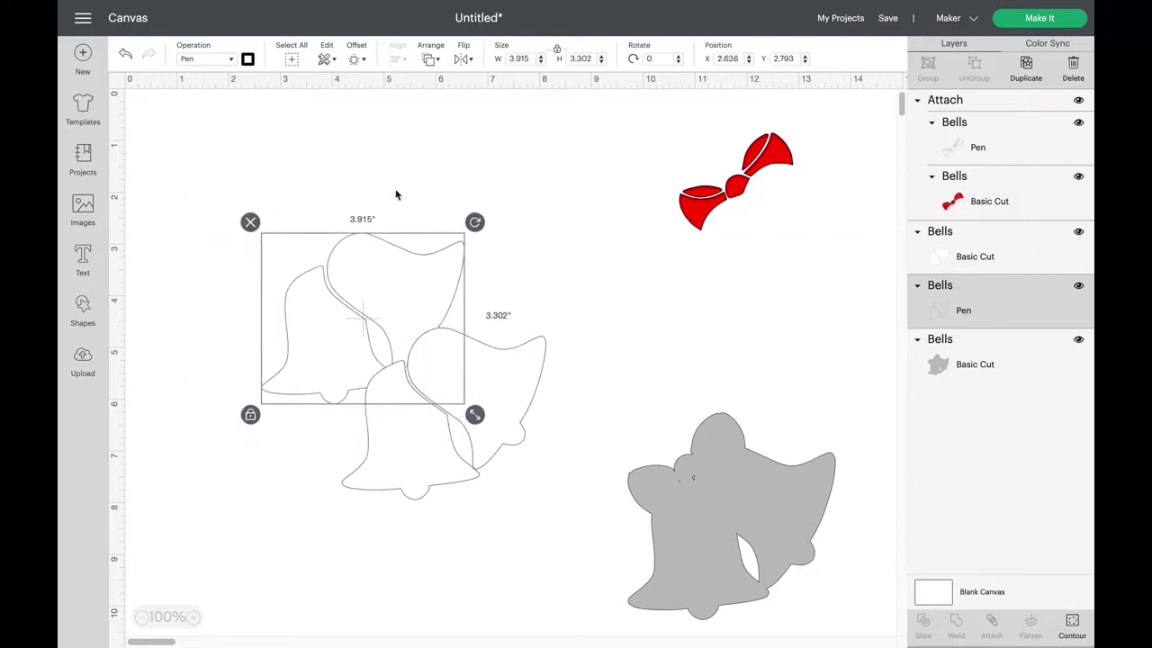
pyautogui.click(431, 58)
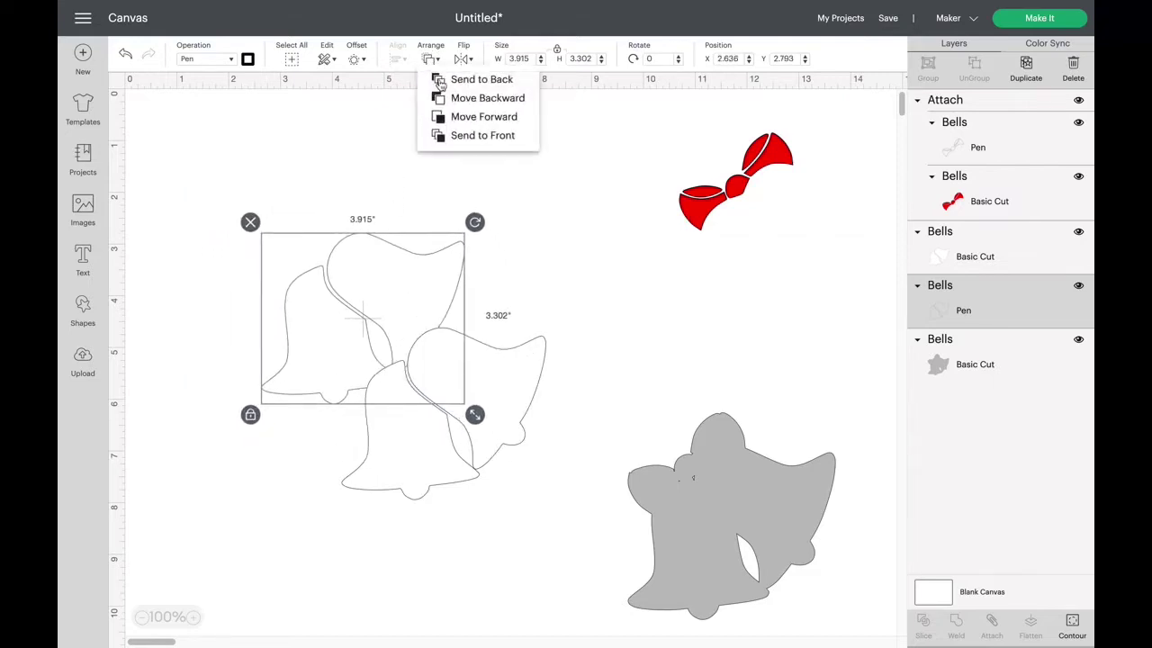
pyautogui.click(467, 135)
# Place the pen bells over the larger white bells and center-align the two layers.
pyautogui.moveTo(378, 270); pyautogui.dragTo(467, 368)
pyautogui.moveTo(292, 280); pyautogui.dragTo(582, 548)
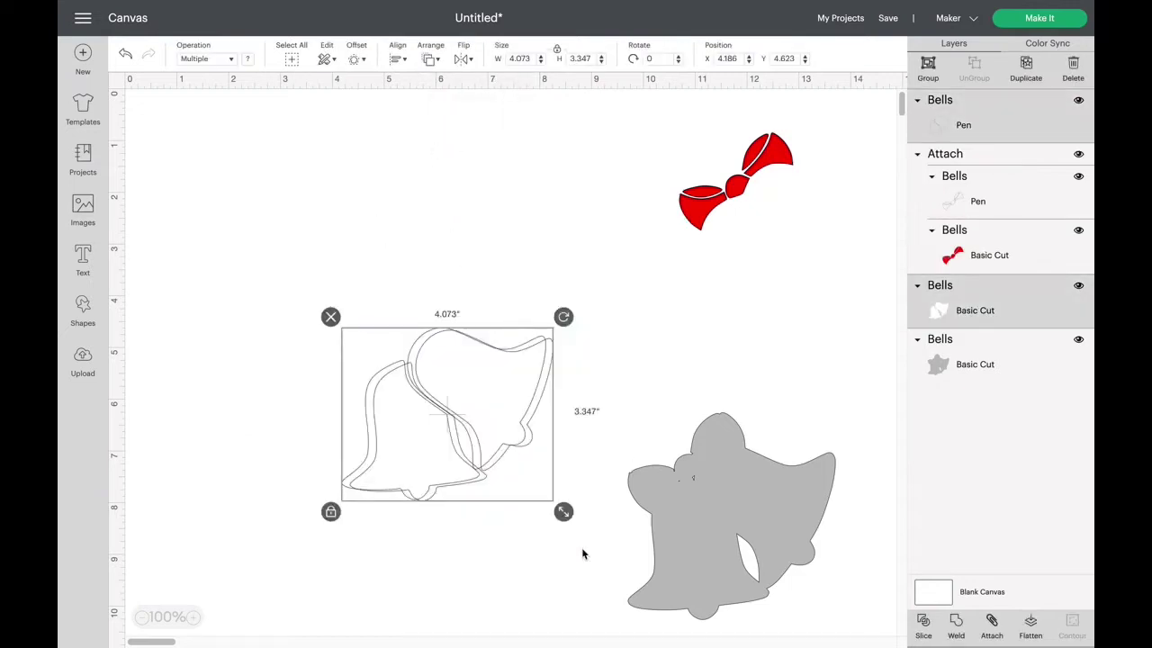
pyautogui.click(398, 57)
pyautogui.click(430, 214)
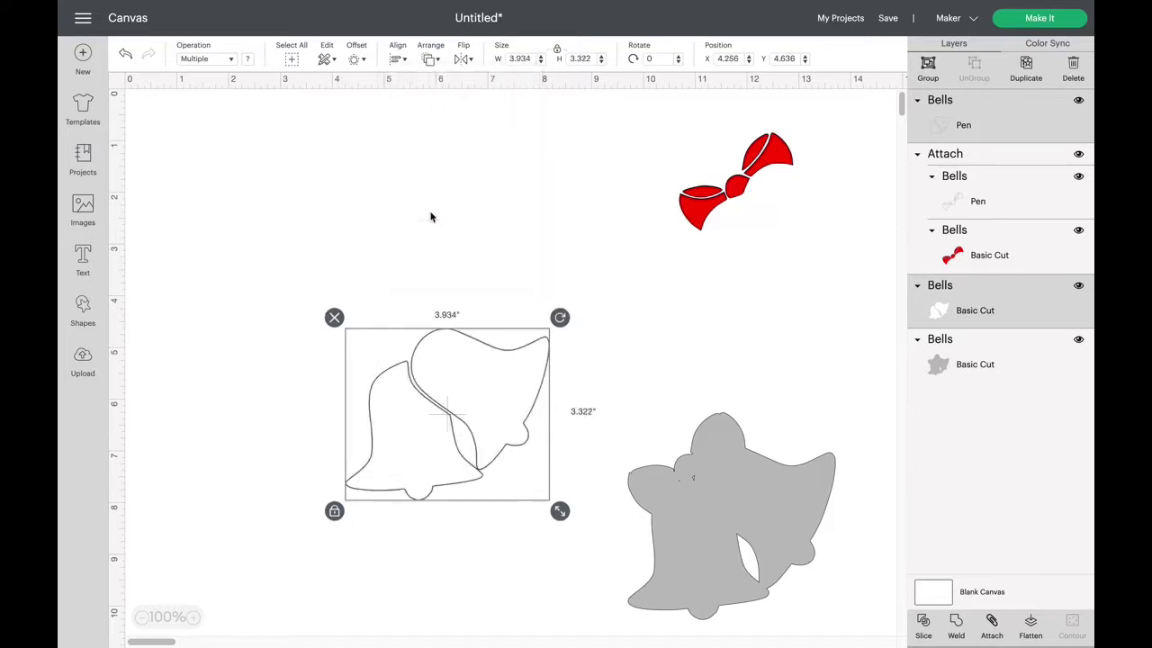
# Shift the pen bells slightly down, attach them to the white bells, and move the attached bells to about X 4.8, Y 1.5.
pyautogui.click(624, 286)
pyautogui.click(510, 397)
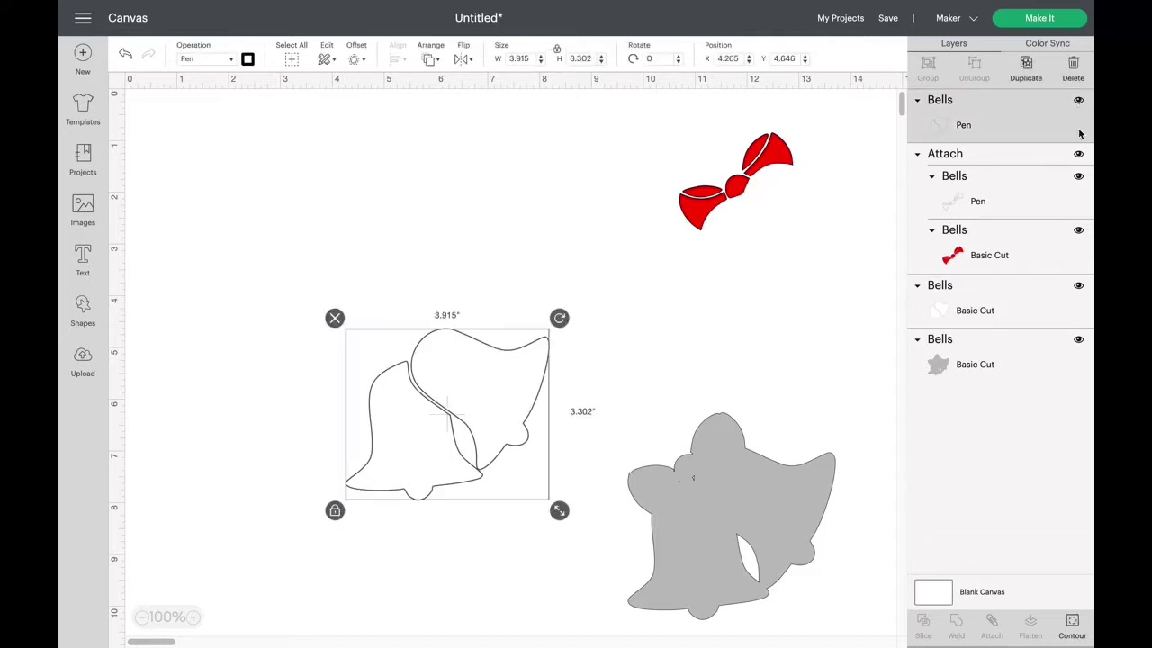
pyautogui.click(730, 316)
pyautogui.moveTo(465, 362); pyautogui.dragTo(484, 399)
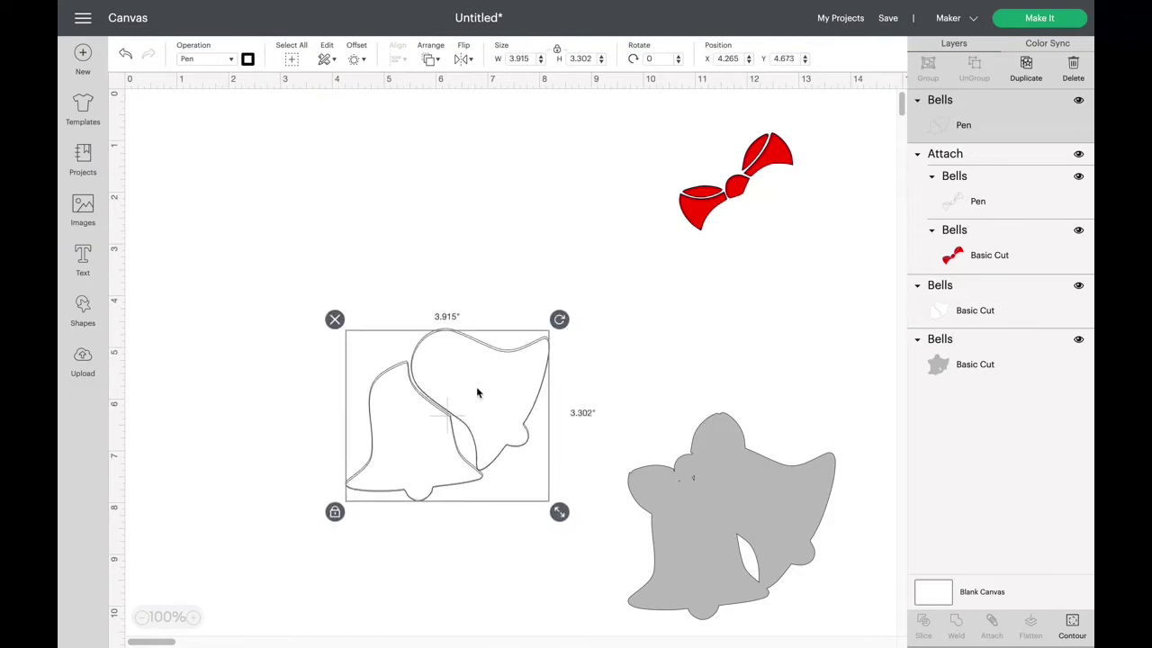
pyautogui.moveTo(260, 244); pyautogui.dragTo(603, 561)
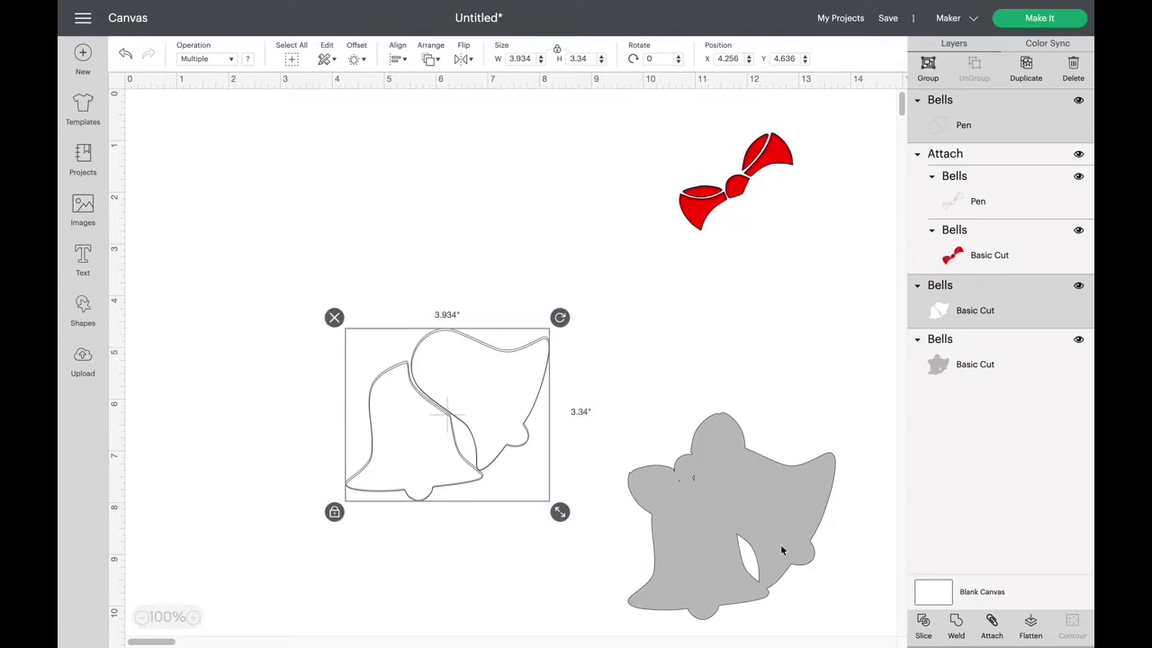
pyautogui.click(991, 624)
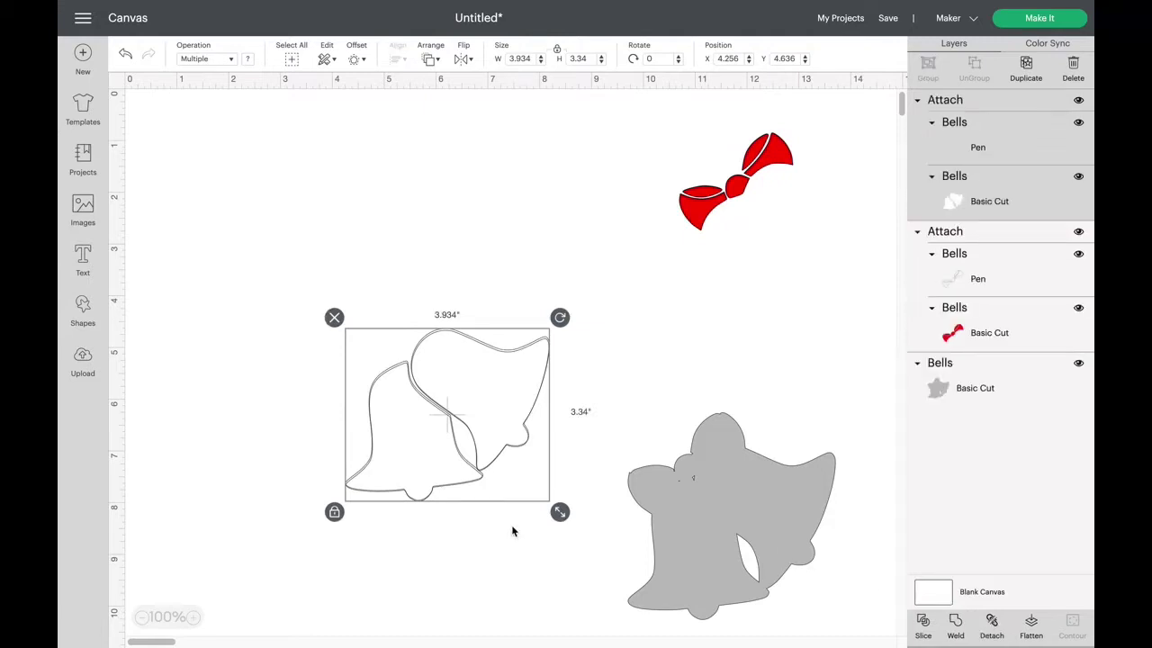
pyautogui.moveTo(474, 367); pyautogui.dragTo(501, 205)
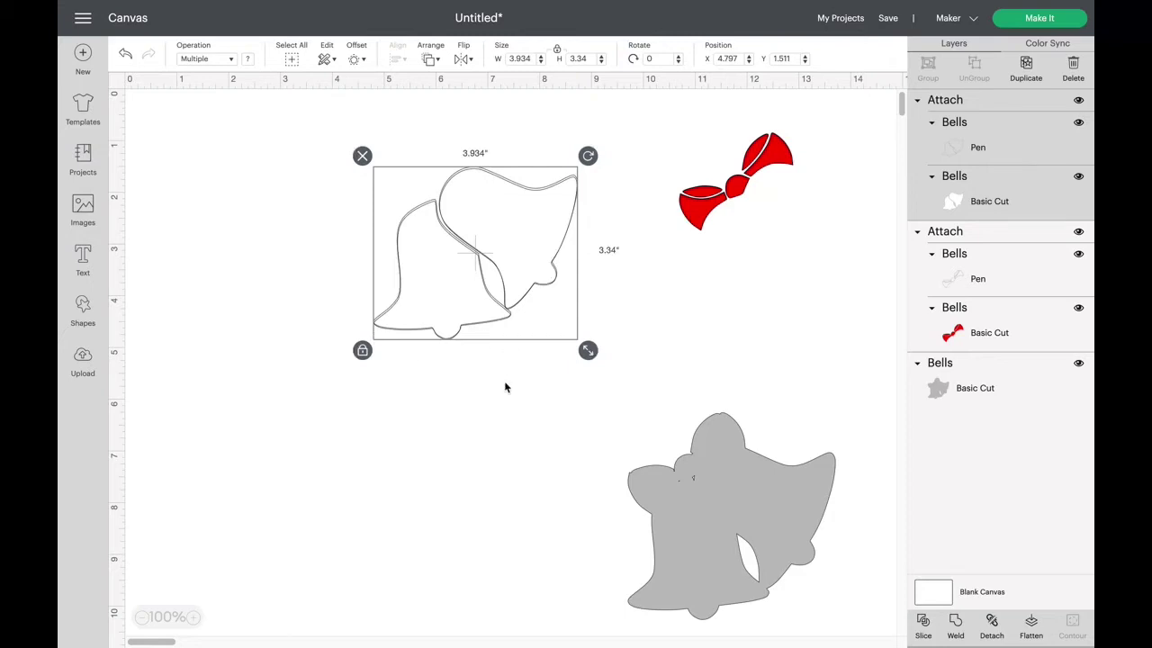
# Move the grey bells silhouette to about X 9.5, Y 3.7 and change its color to black.
pyautogui.moveTo(798, 485); pyautogui.dragTo(788, 353)
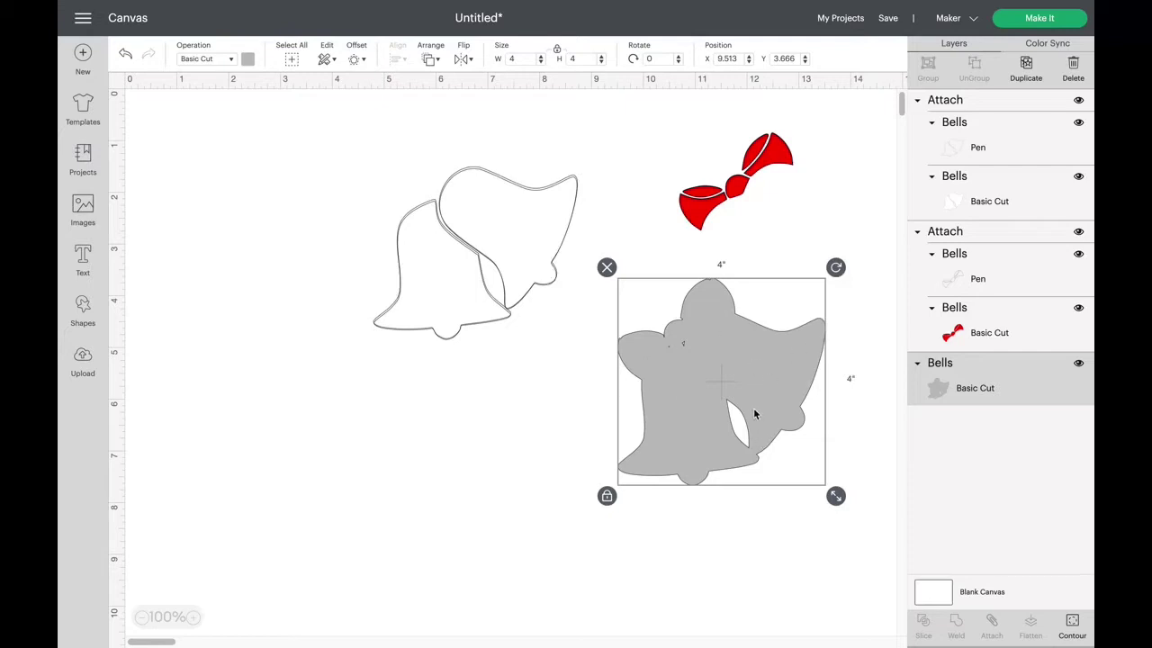
pyautogui.click(249, 59)
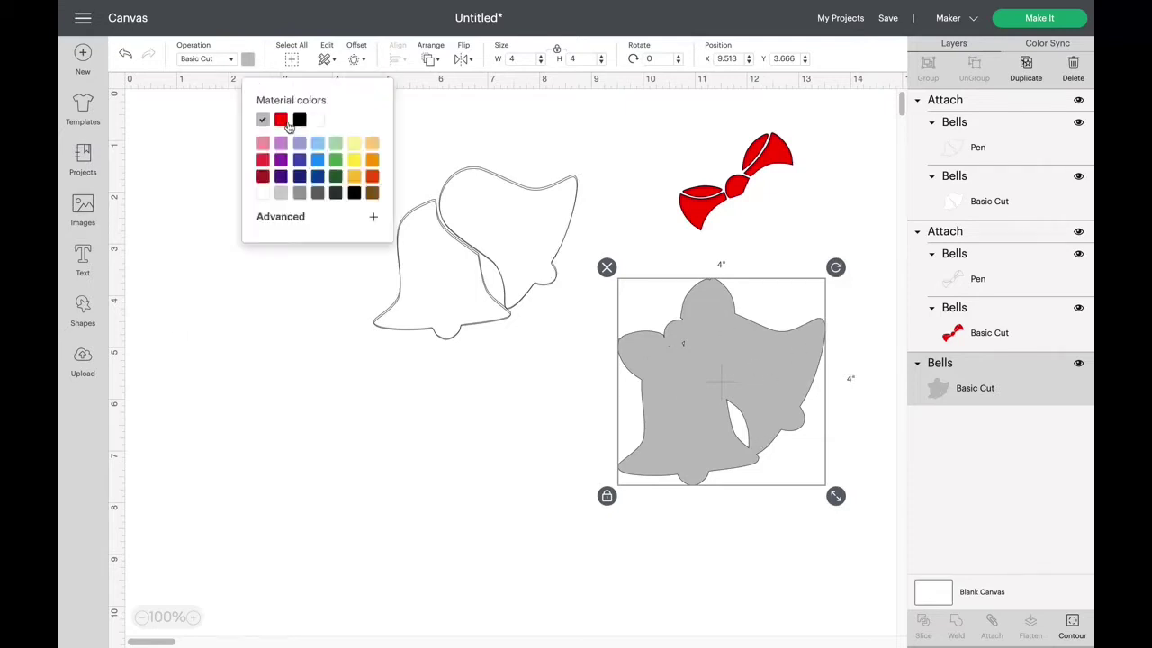
pyautogui.click(353, 195)
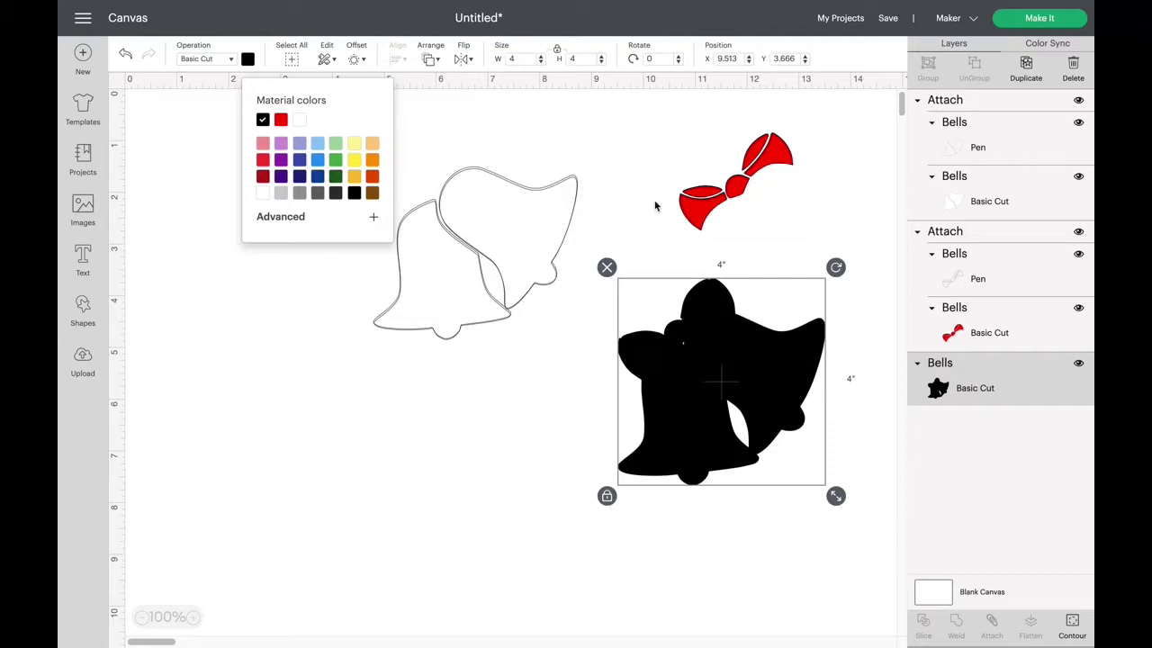
# Assemble the design by placing the attached white bells and red bow on the black silhouette.
pyautogui.moveTo(516, 216); pyautogui.dragTo(765, 359)
pyautogui.moveTo(781, 146); pyautogui.dragTo(722, 294)
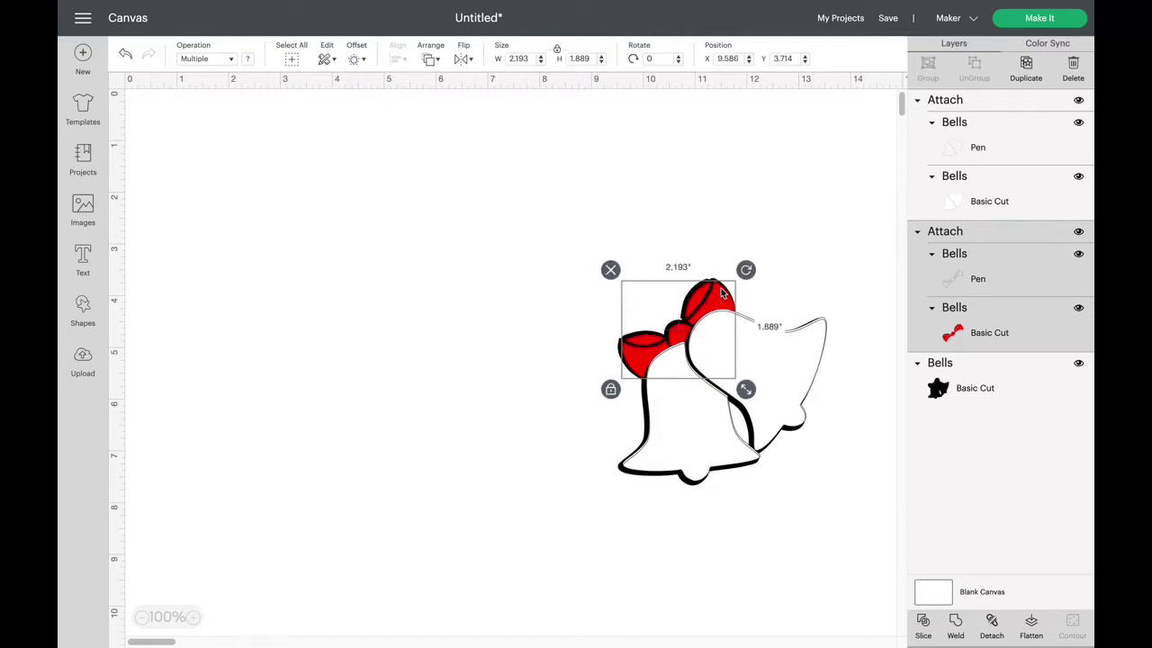
# Review the three prepared mats, continue to the machine stage, and finish the cutting job.
pyautogui.click(1044, 18)
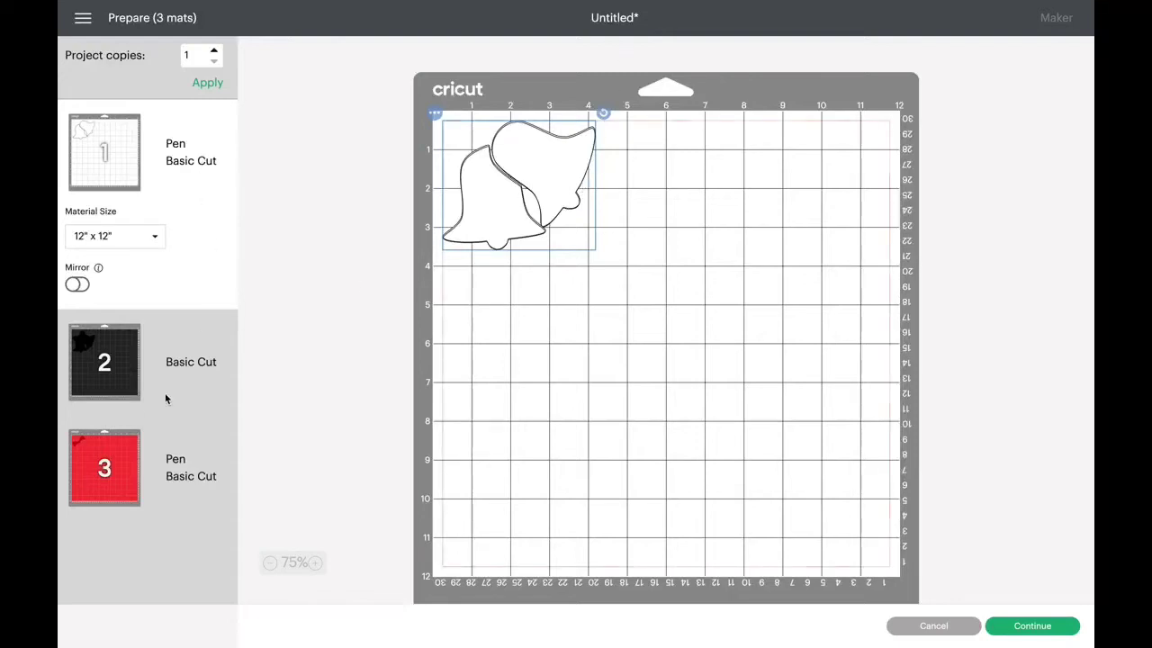
pyautogui.click(118, 372)
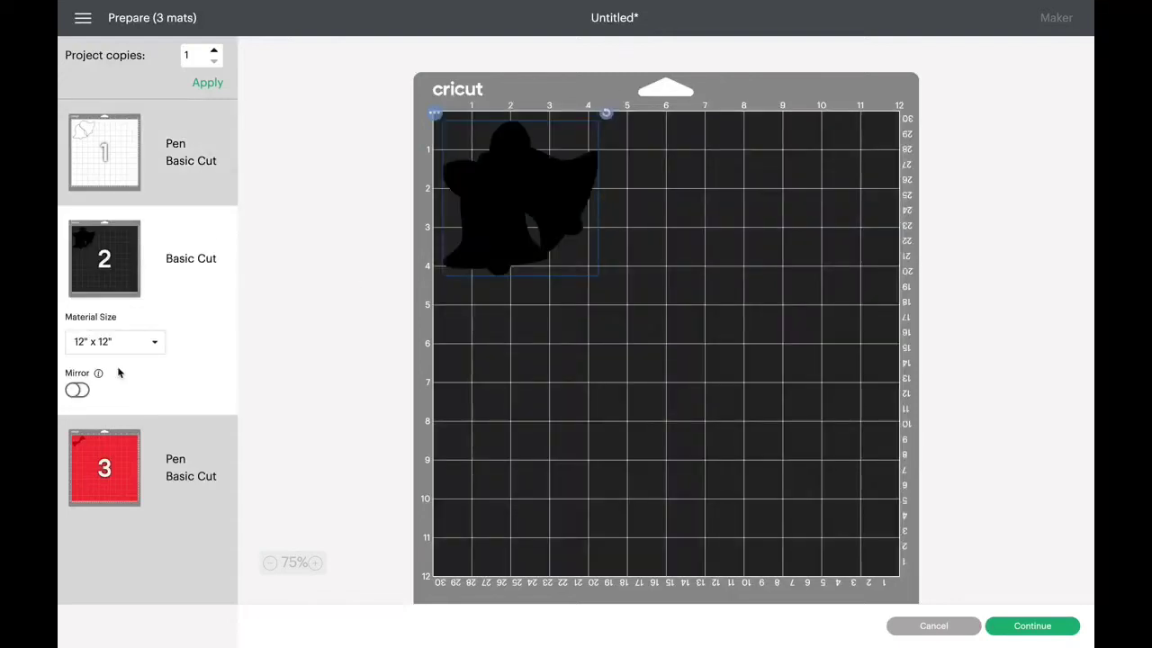
pyautogui.click(126, 468)
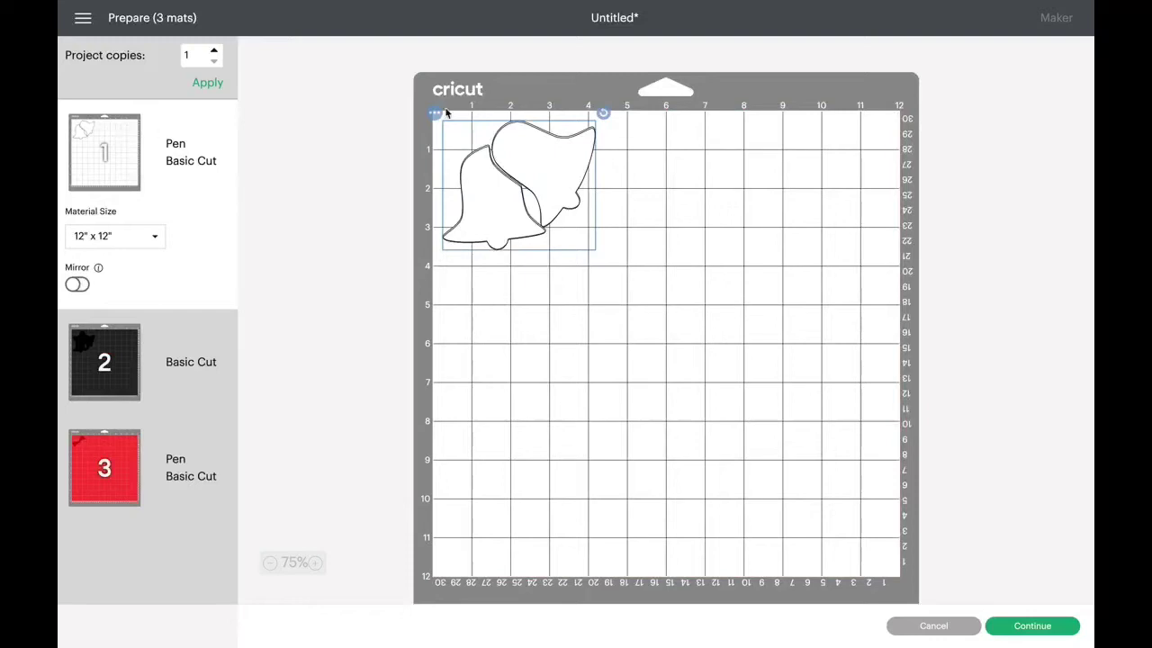
pyautogui.click(1044, 629)
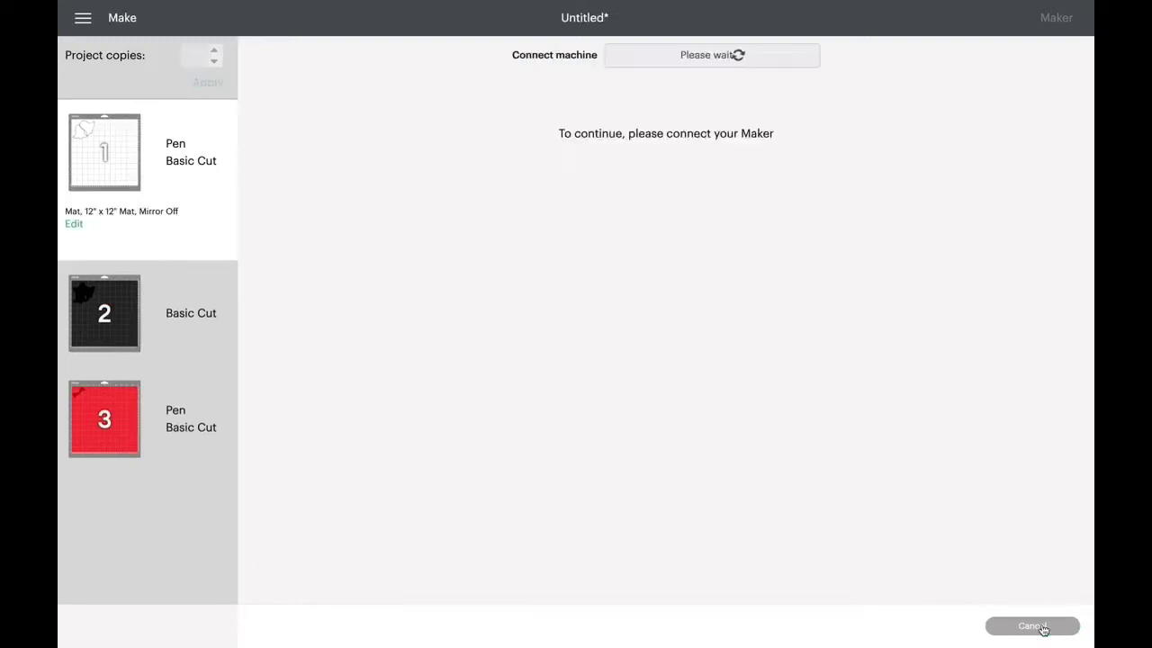
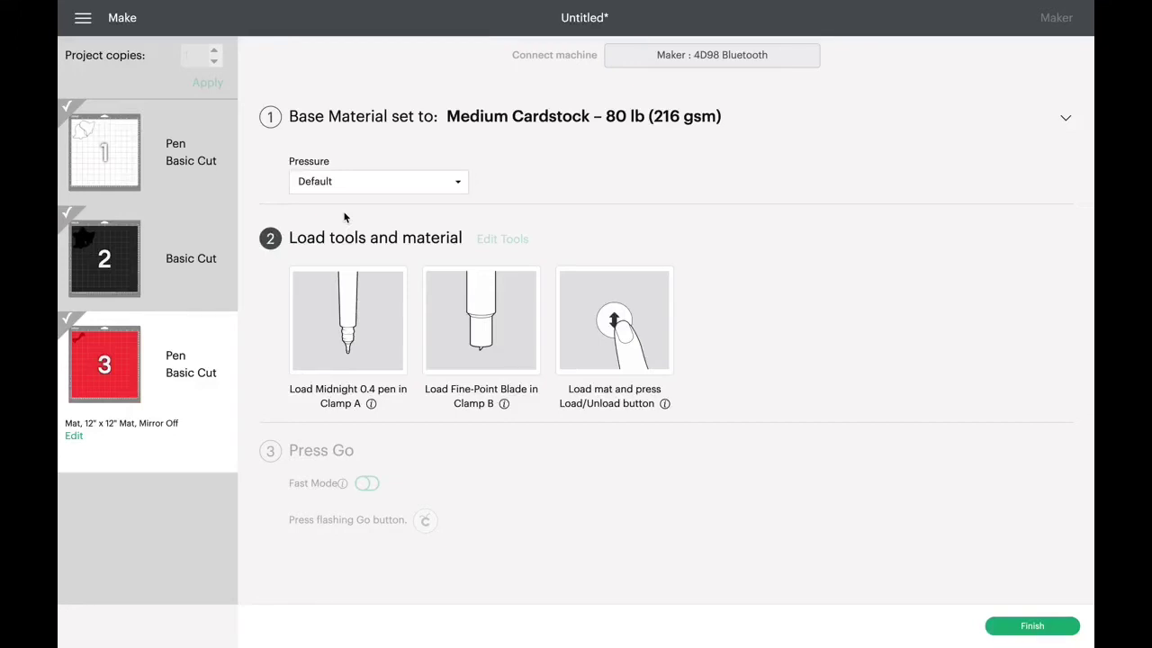
pyautogui.click(1039, 630)
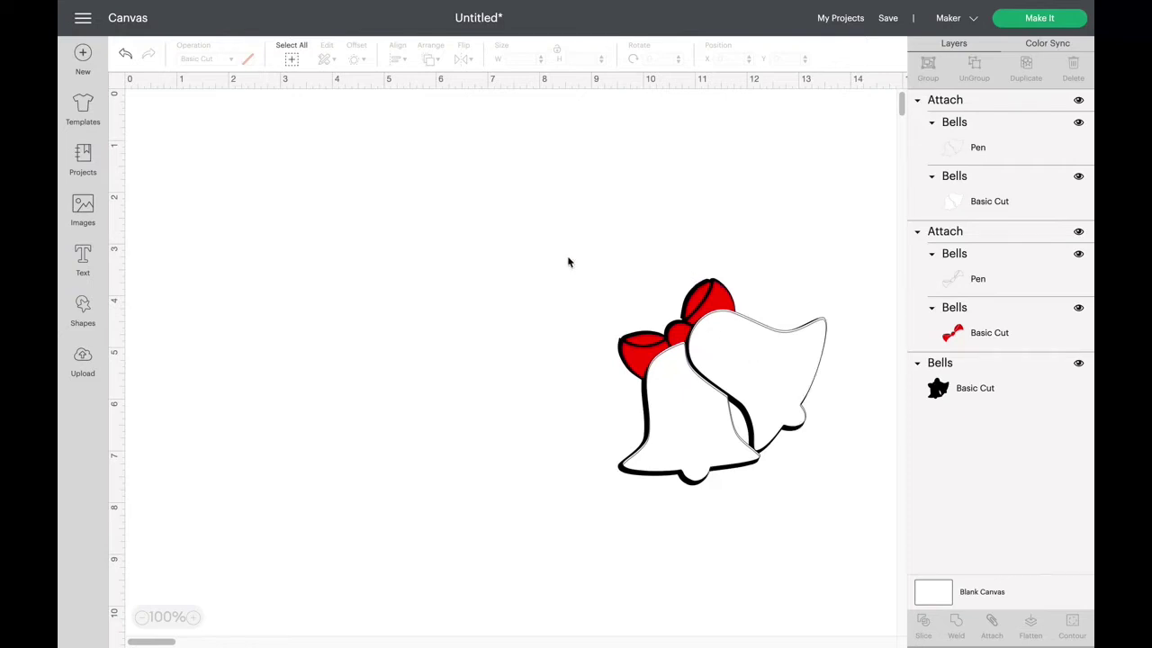
# Clear the finished design from the canvas and add the uploaded bells image with the red bow again.
pyautogui.moveTo(568, 262); pyautogui.dragTo(947, 612)
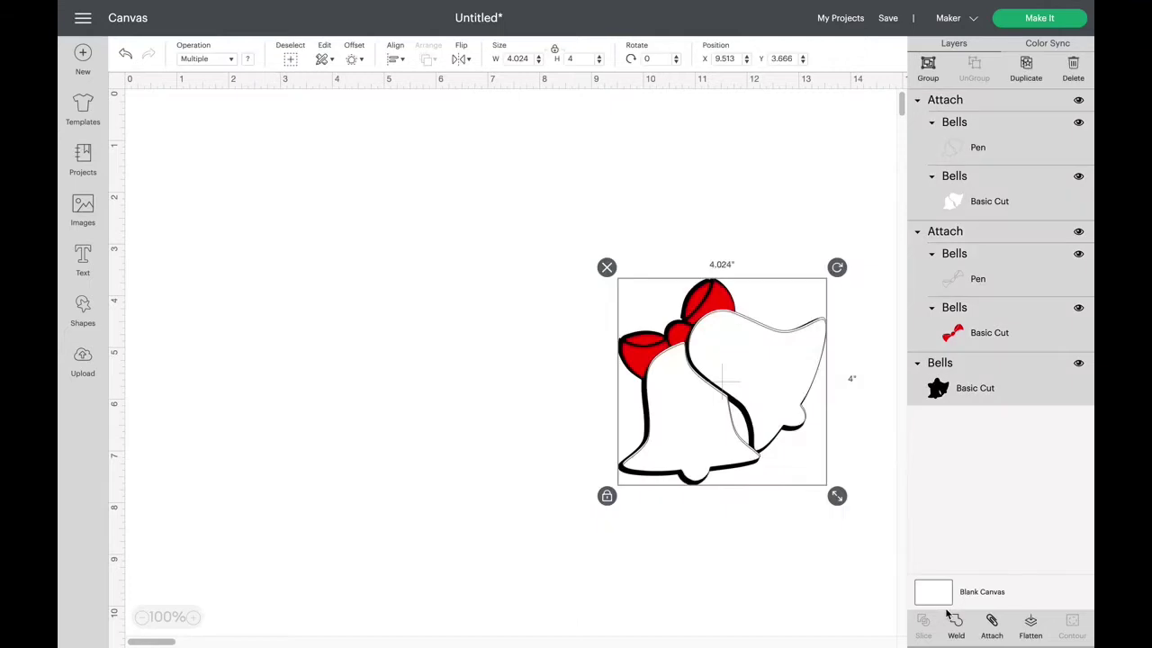
pyautogui.press('Delete')
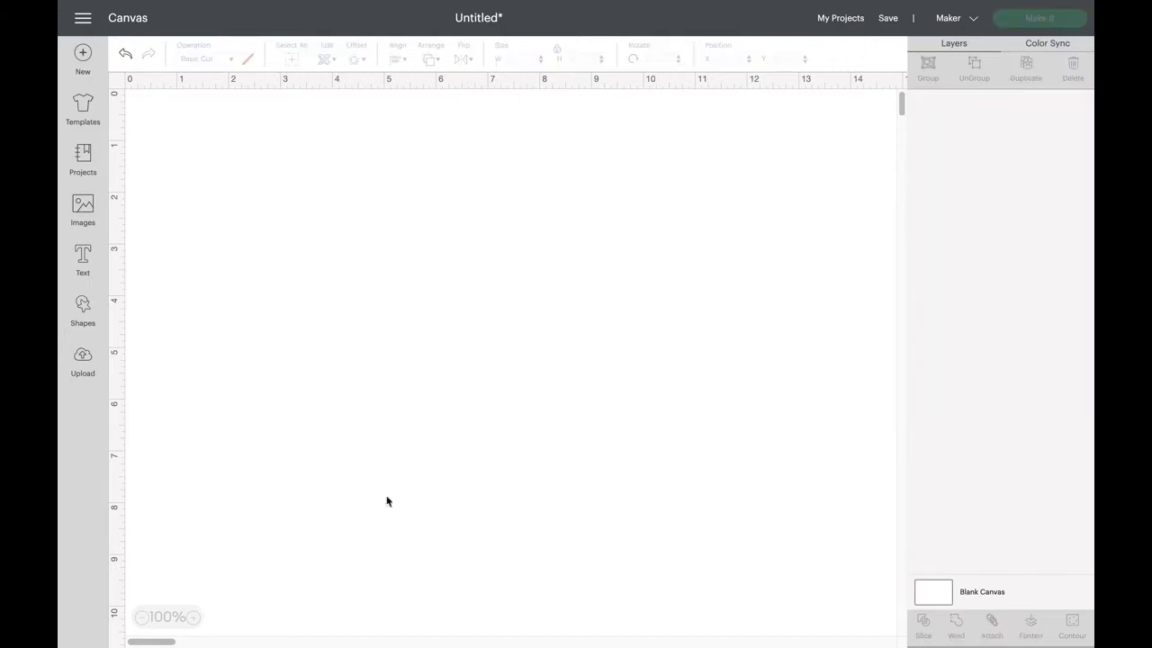
pyautogui.click(82, 360)
pyautogui.click(191, 502)
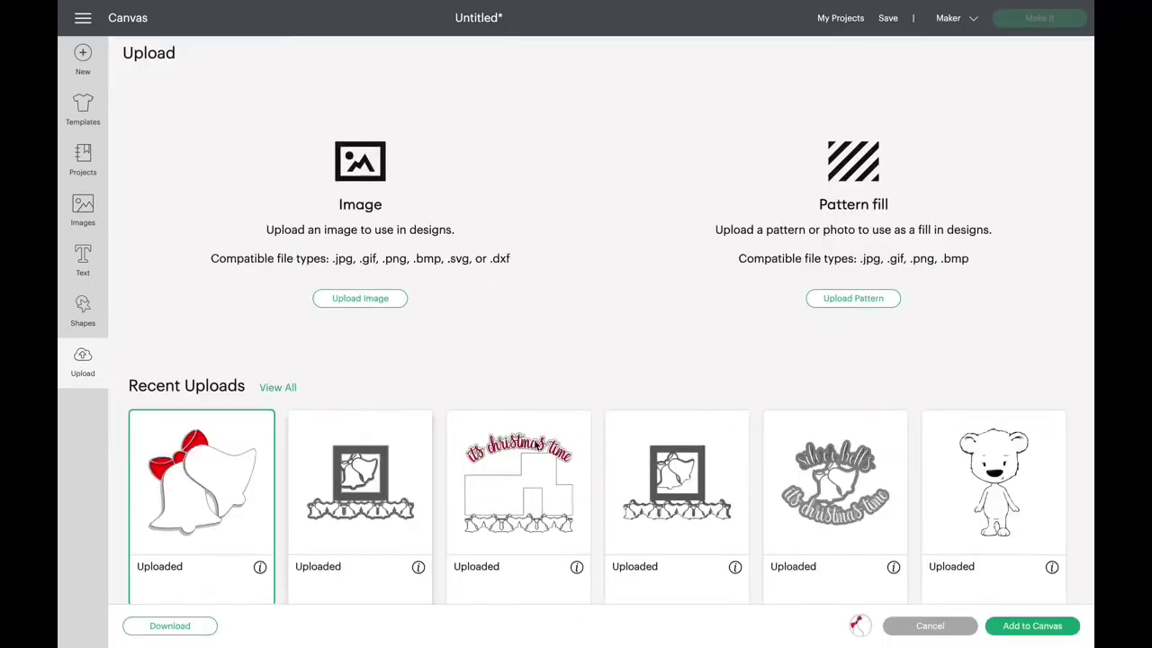
pyautogui.click(1044, 630)
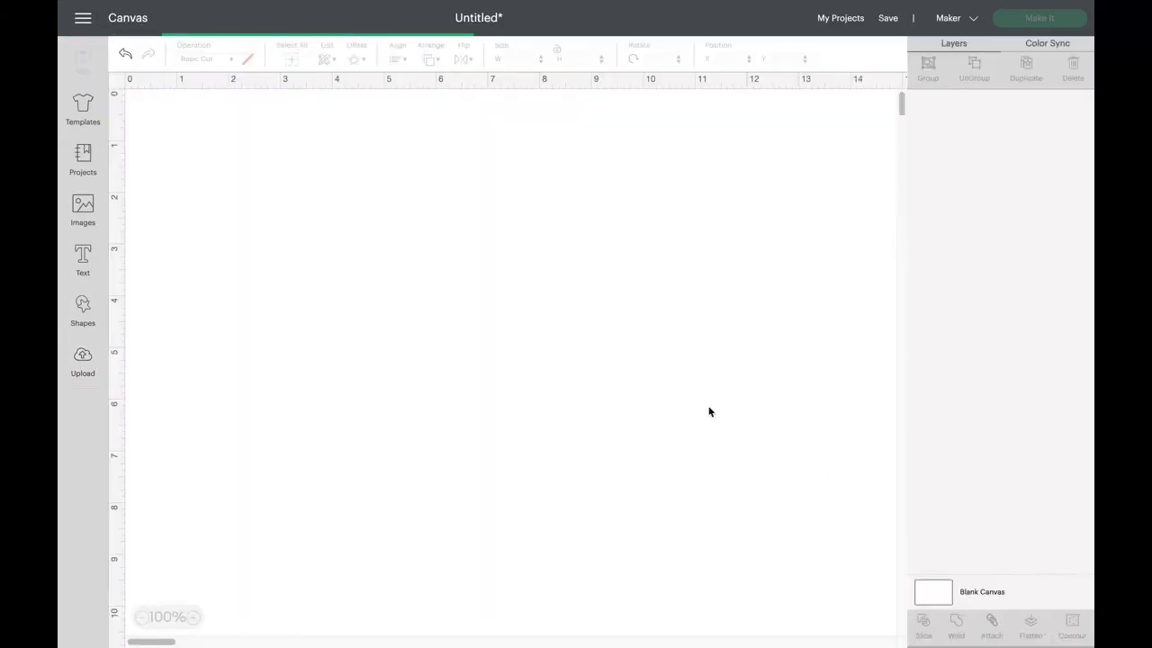
# Move the new bells image to about X 3.8, Y 1.4 and ungroup its layers.
pyautogui.moveTo(288, 193); pyautogui.dragTo(458, 238)
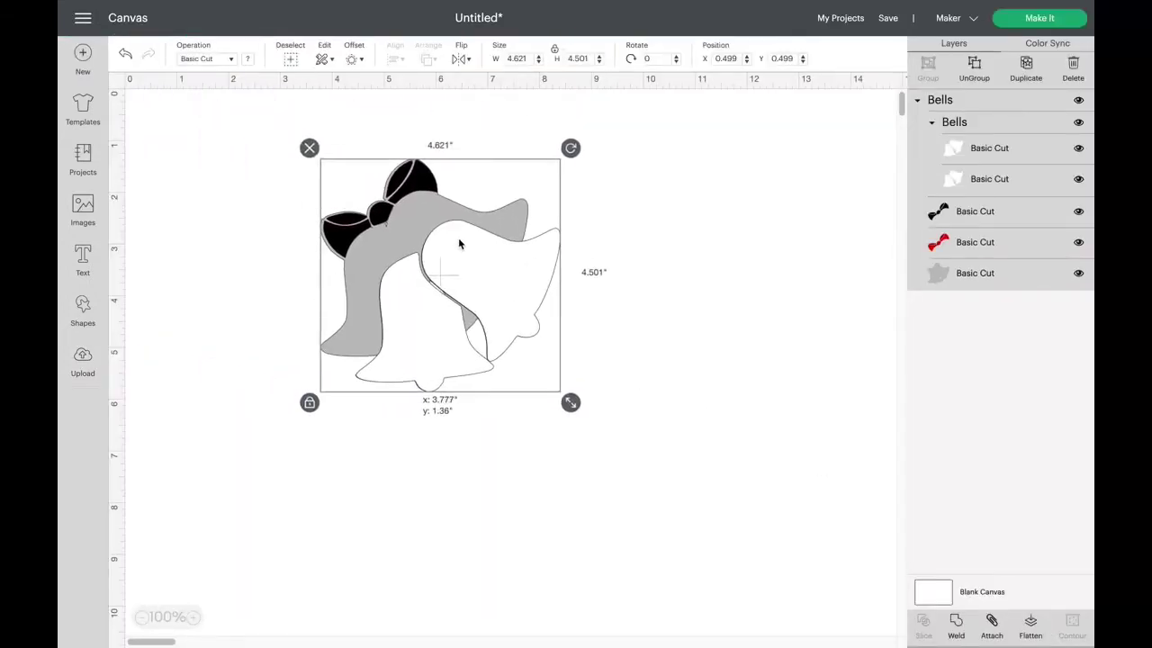
pyautogui.click(974, 70)
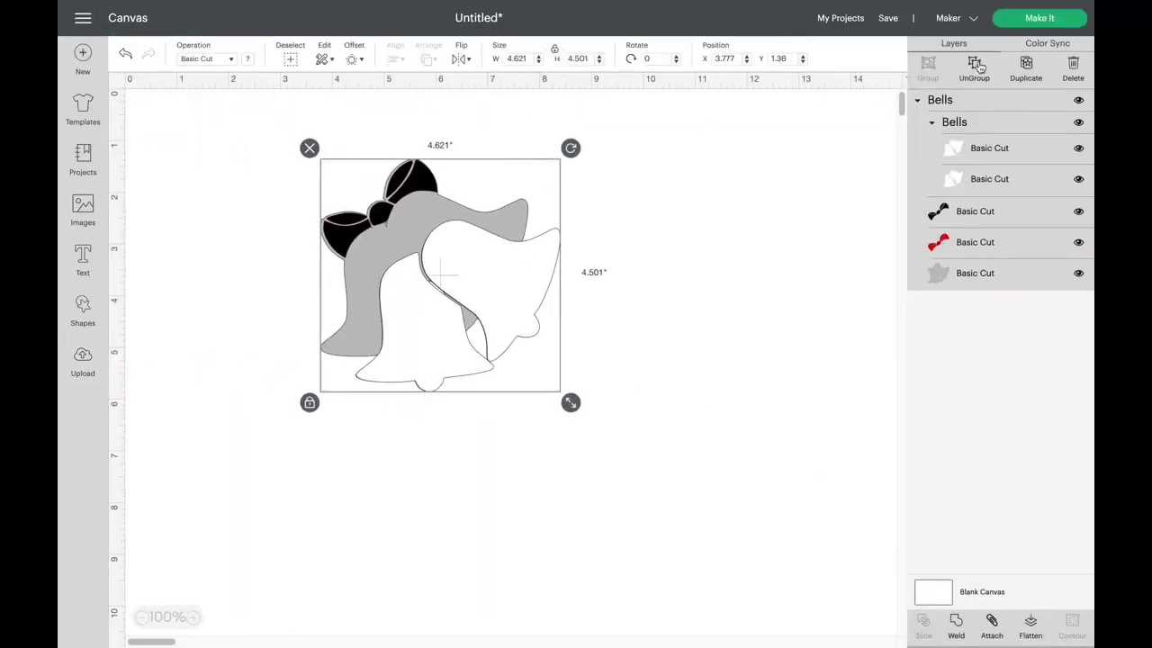
pyautogui.click(753, 279)
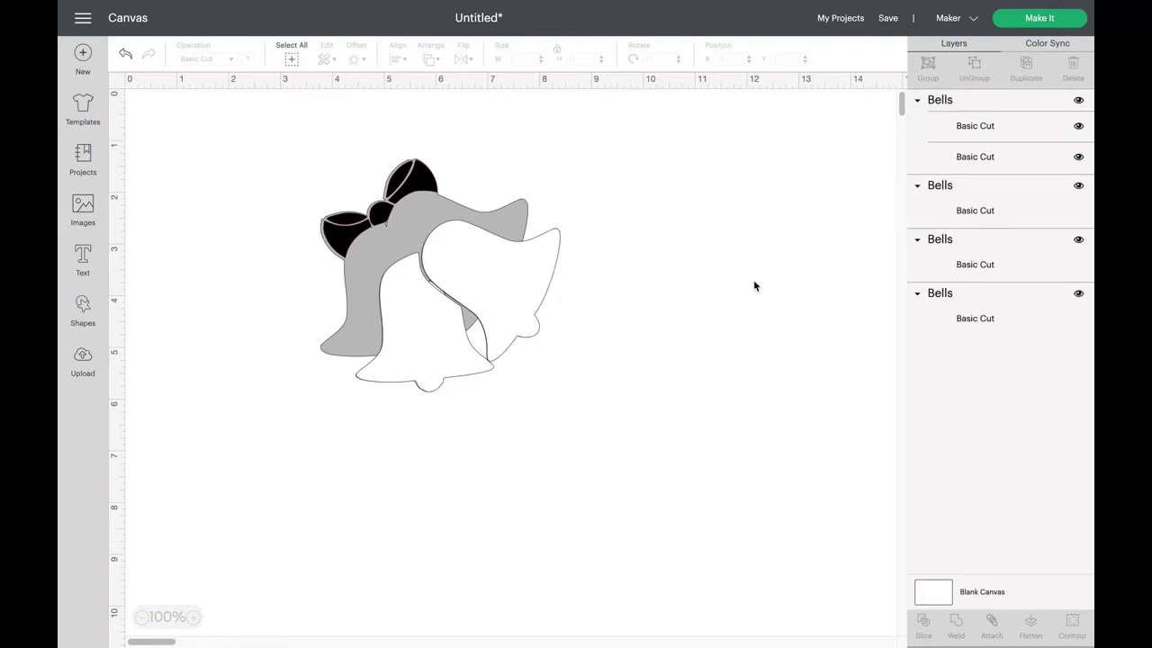
# Move the black bow off the red bow to about X 3.2, Y 1.0.
pyautogui.click(947, 322)
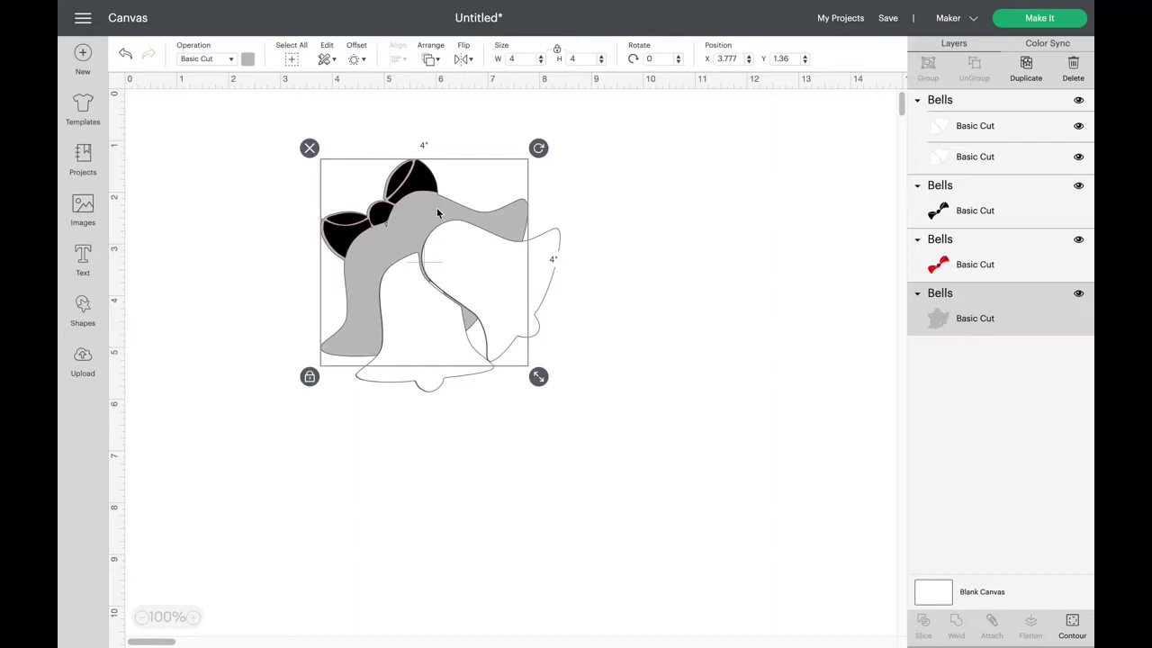
pyautogui.moveTo(438, 213); pyautogui.dragTo(409, 195)
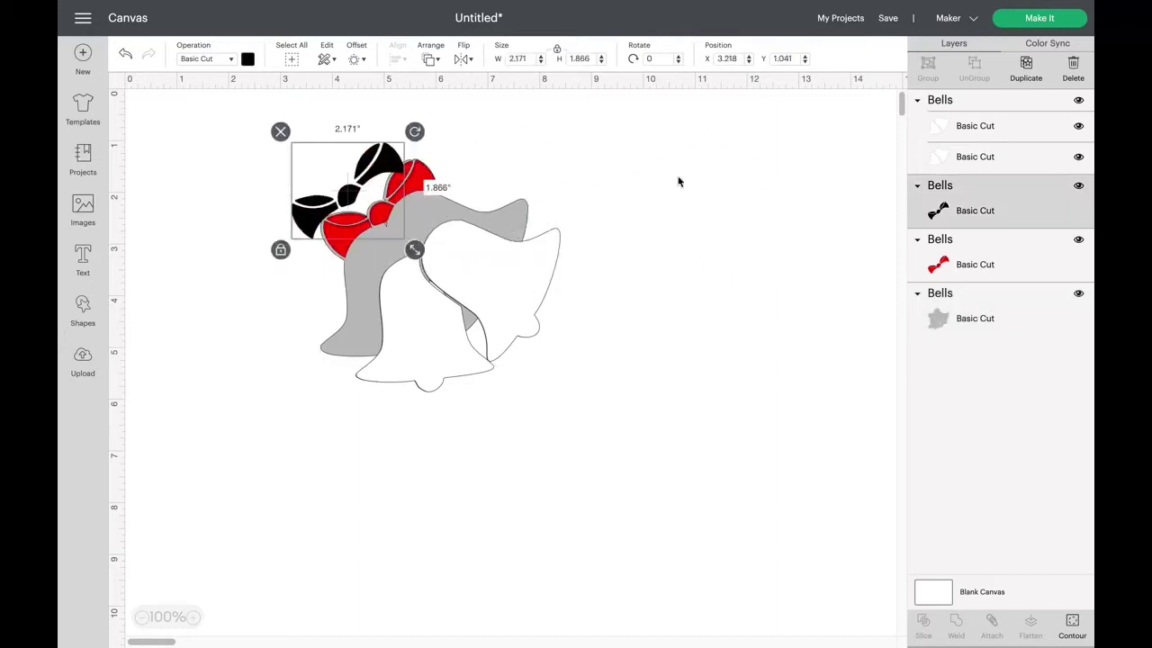
# Move the grey bells silhouette clear of the other layers to about X 10.0, Y 1.7.
pyautogui.click(946, 321)
pyautogui.press('Down')
pyautogui.press('Down')
pyautogui.press('Down')
pyautogui.press('Down')
pyautogui.press('Down')
pyautogui.press('Down')
pyautogui.press('Down')
pyautogui.press('Down')
pyautogui.press('Down')
pyautogui.press('Down')
pyautogui.press('Down')
pyautogui.press('Down')
pyautogui.press('Down')
pyautogui.press('Down')
pyautogui.press('Down')
pyautogui.press('Down')
pyautogui.press('Down')
pyautogui.press('Down')
pyautogui.press('Down')
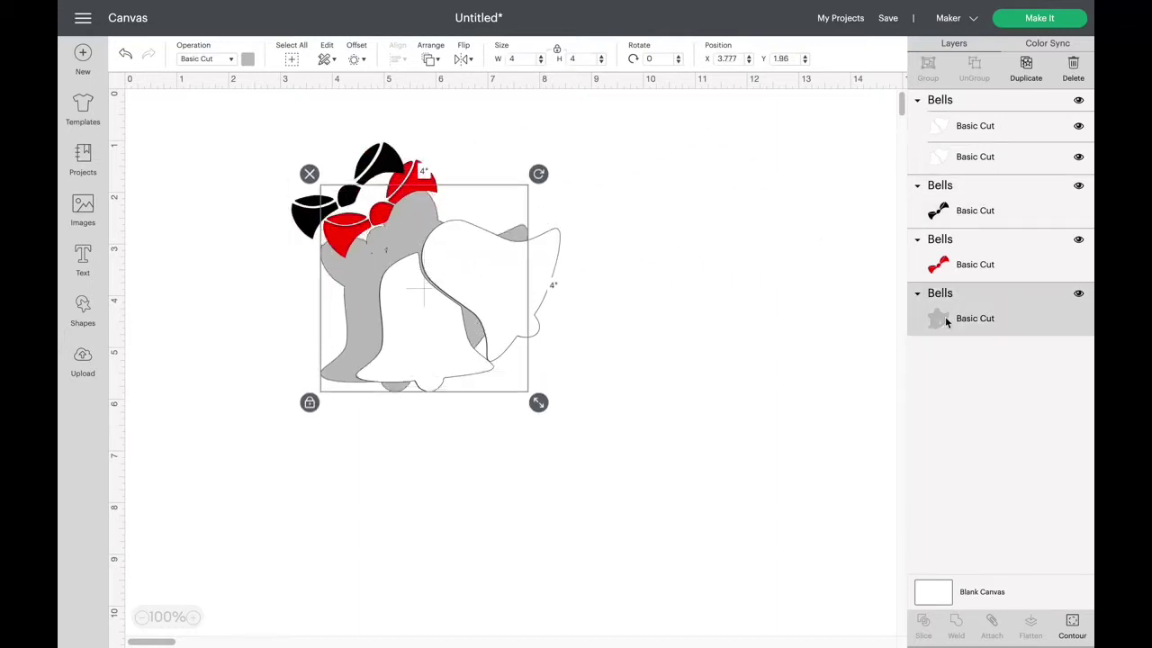
pyautogui.press('Down')
pyautogui.press('Down')
pyautogui.press('Down')
pyautogui.press('Down')
pyautogui.press('Down')
pyautogui.press('Down')
pyautogui.press('Down')
pyautogui.press('Down')
pyautogui.press('Down')
pyautogui.press('Down')
pyautogui.press('Down')
pyautogui.press('Down')
pyautogui.press('Down')
pyautogui.press('Down')
pyautogui.press('Down')
pyautogui.press('Down')
pyautogui.press('Down')
pyautogui.press('Down')
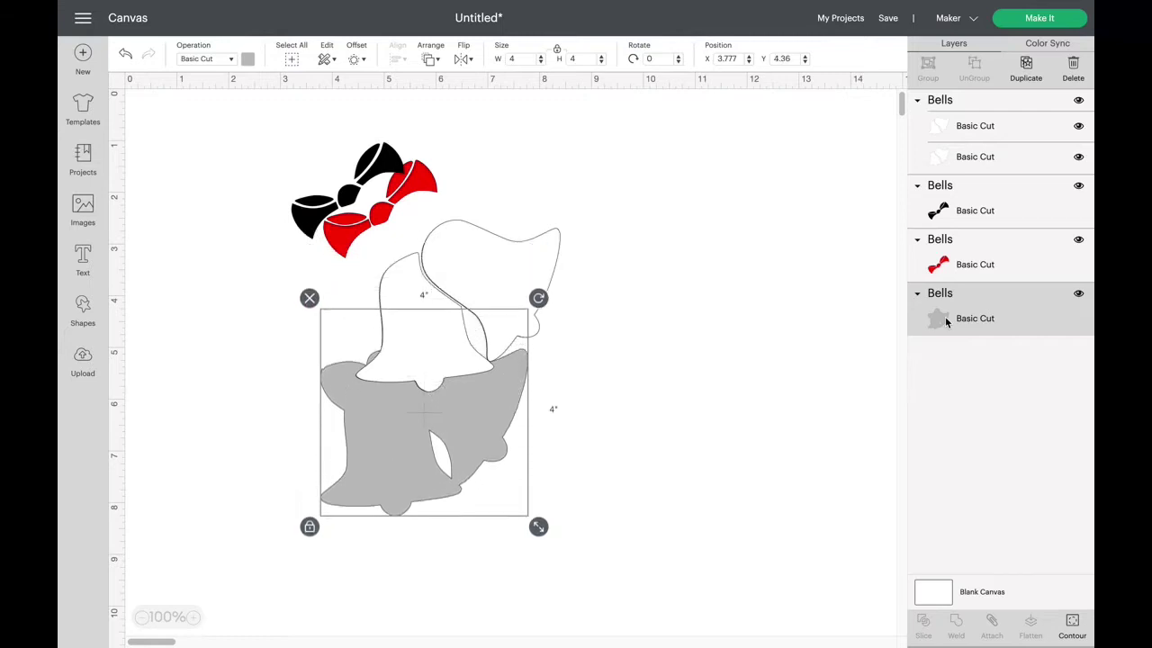
pyautogui.moveTo(433, 497); pyautogui.dragTo(754, 319)
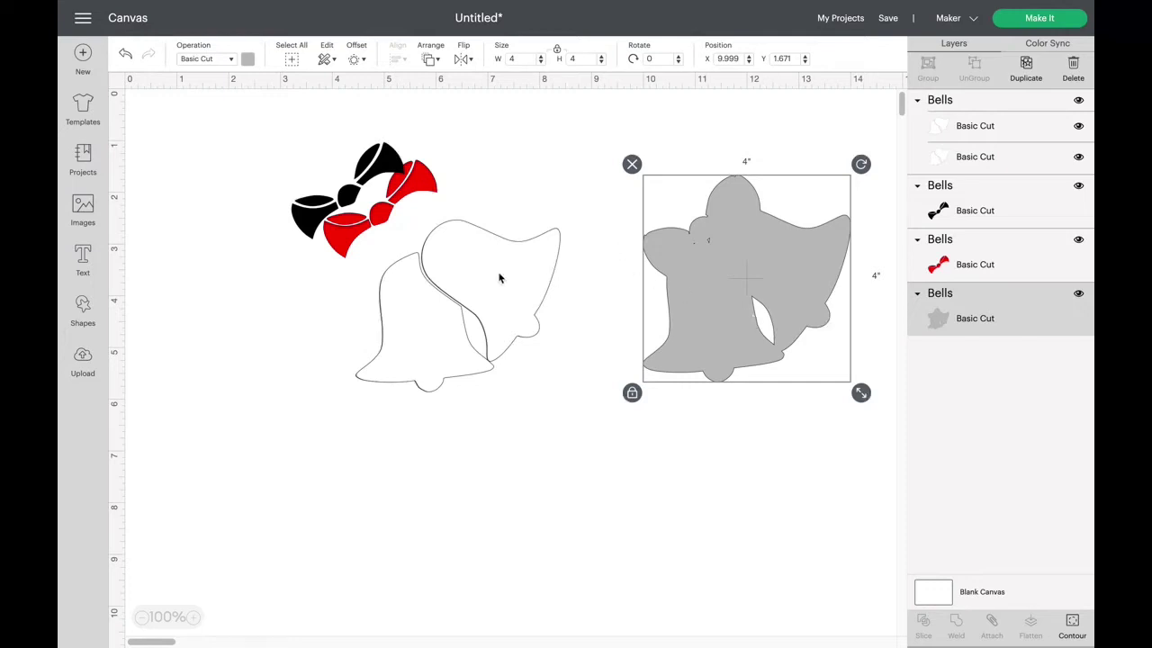
# Move the grouped white bells to about X 3.4, Y 4.1 and ungroup them.
pyautogui.moveTo(495, 271); pyautogui.dragTo(443, 352)
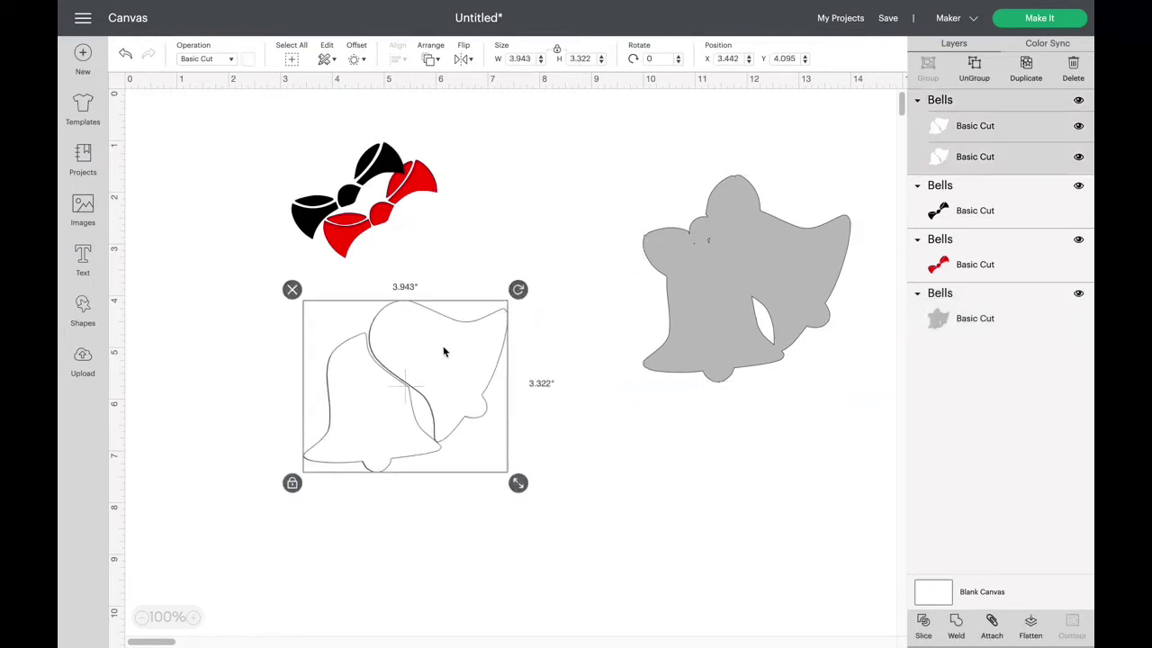
pyautogui.click(978, 68)
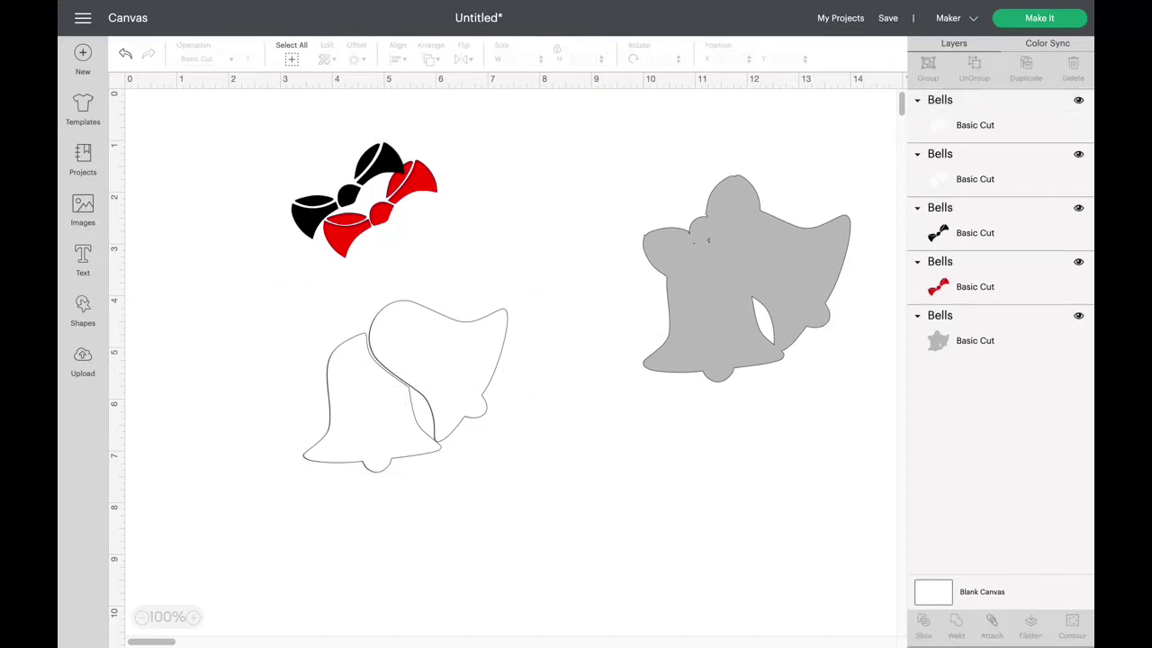
# Hide the smaller white bells layer and move the larger one to about X 4.5, Y 4.2.
pyautogui.click(1079, 154)
pyautogui.moveTo(441, 365); pyautogui.dragTo(492, 370)
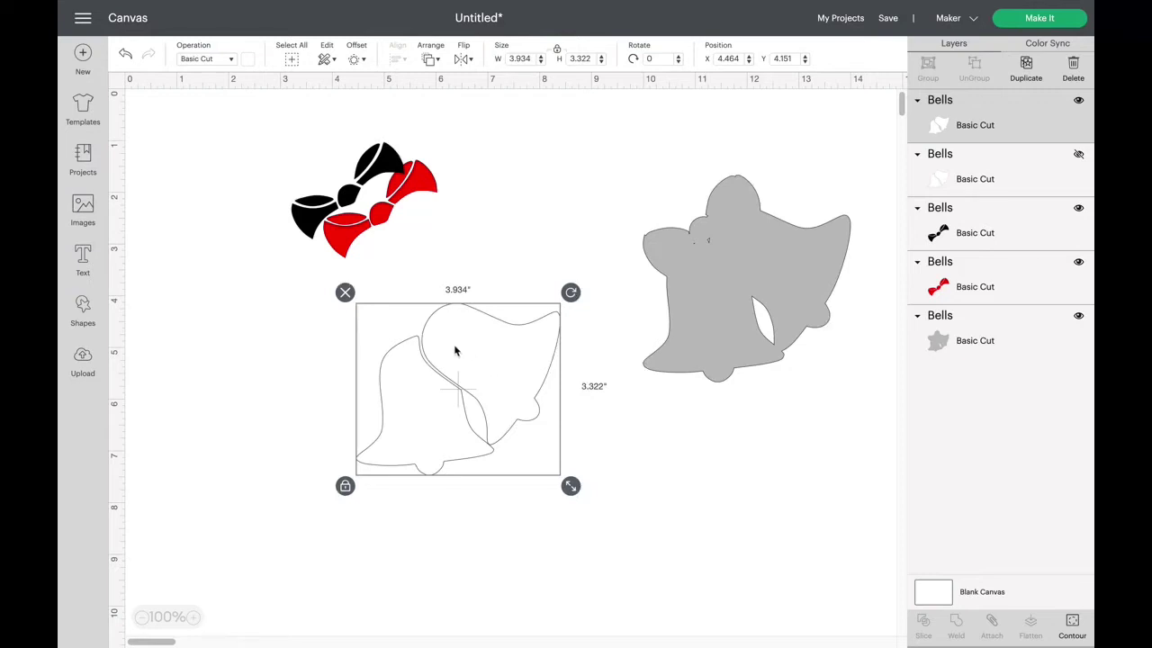
# Add a circle, shrink it to about 0.64 in, and position it over the gap between the white bells.
pyautogui.click(82, 310)
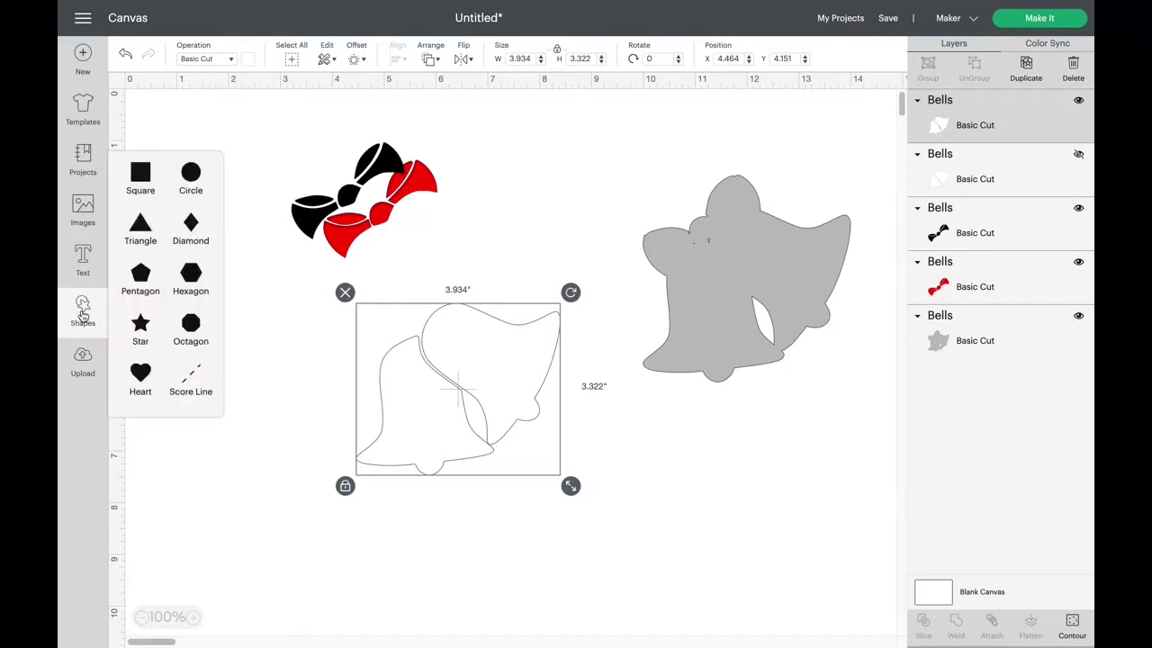
pyautogui.click(197, 173)
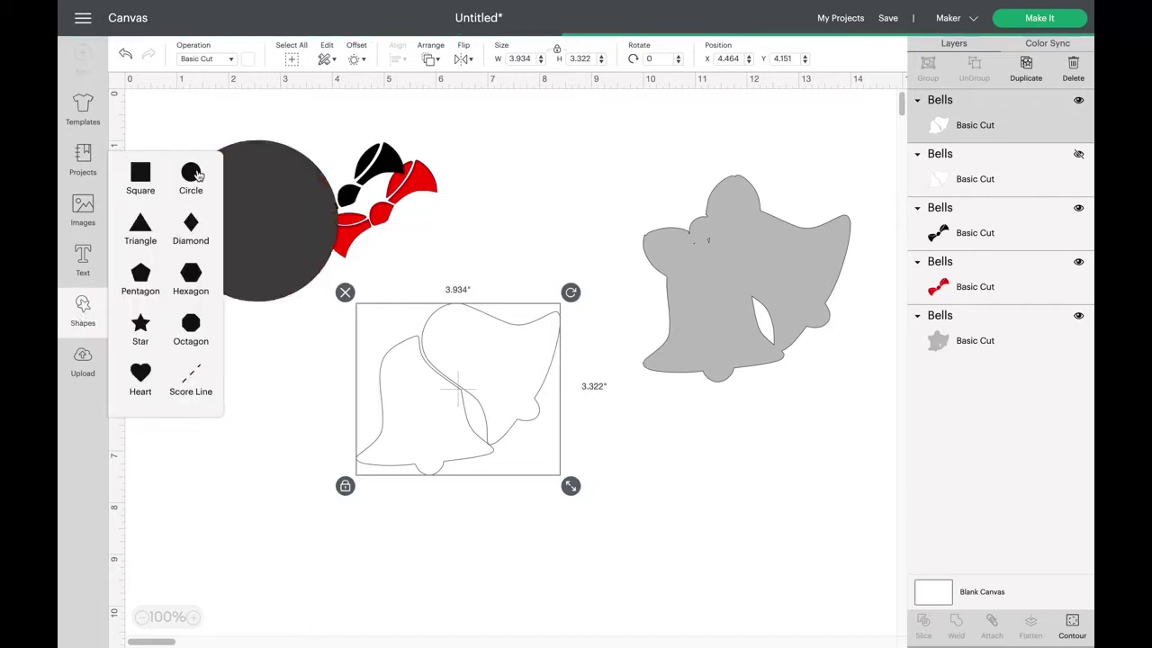
pyautogui.moveTo(348, 311); pyautogui.dragTo(254, 219)
pyautogui.moveTo(219, 175); pyautogui.dragTo(289, 316)
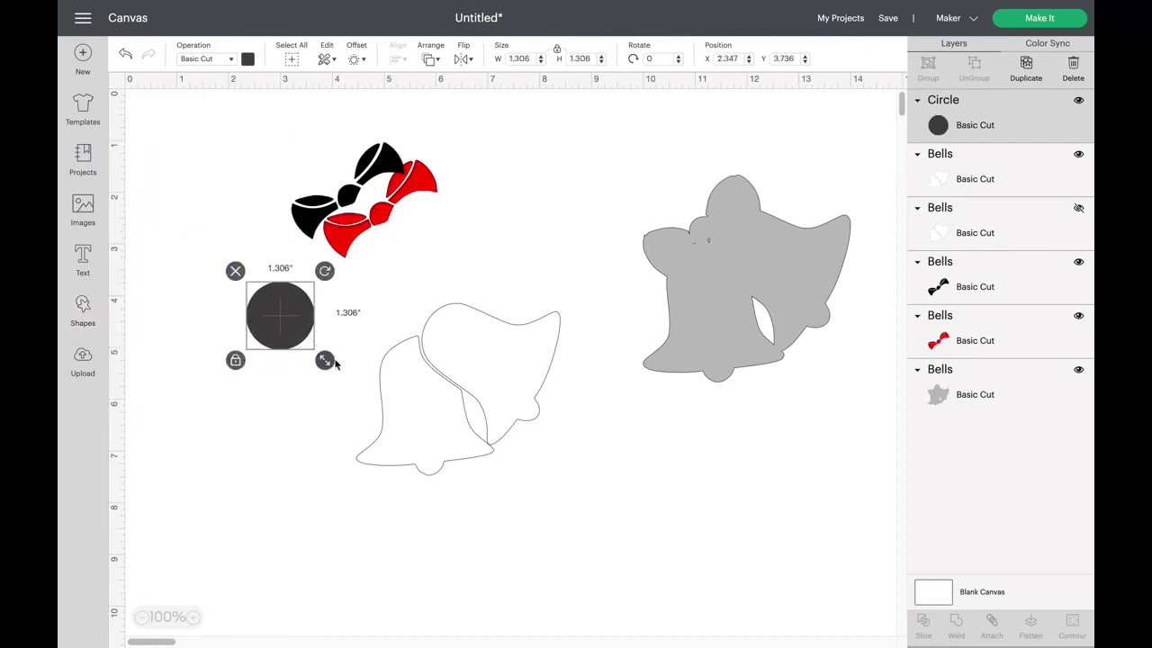
pyautogui.moveTo(324, 360); pyautogui.dragTo(434, 356)
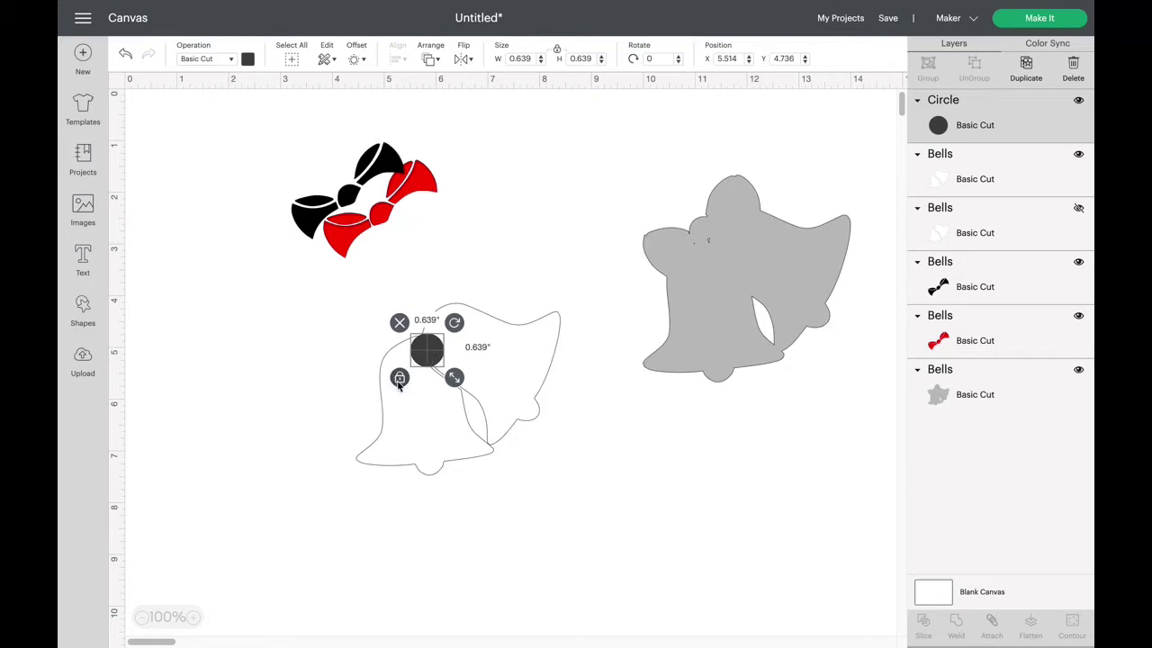
# Unlock the circle's proportions, stretch it to about 1.47 by 1.18 in, and nudge it to about X 5.4, Y 4.7 bridging both bells.
pyautogui.click(400, 379)
pyautogui.moveTo(455, 379); pyautogui.dragTo(492, 406)
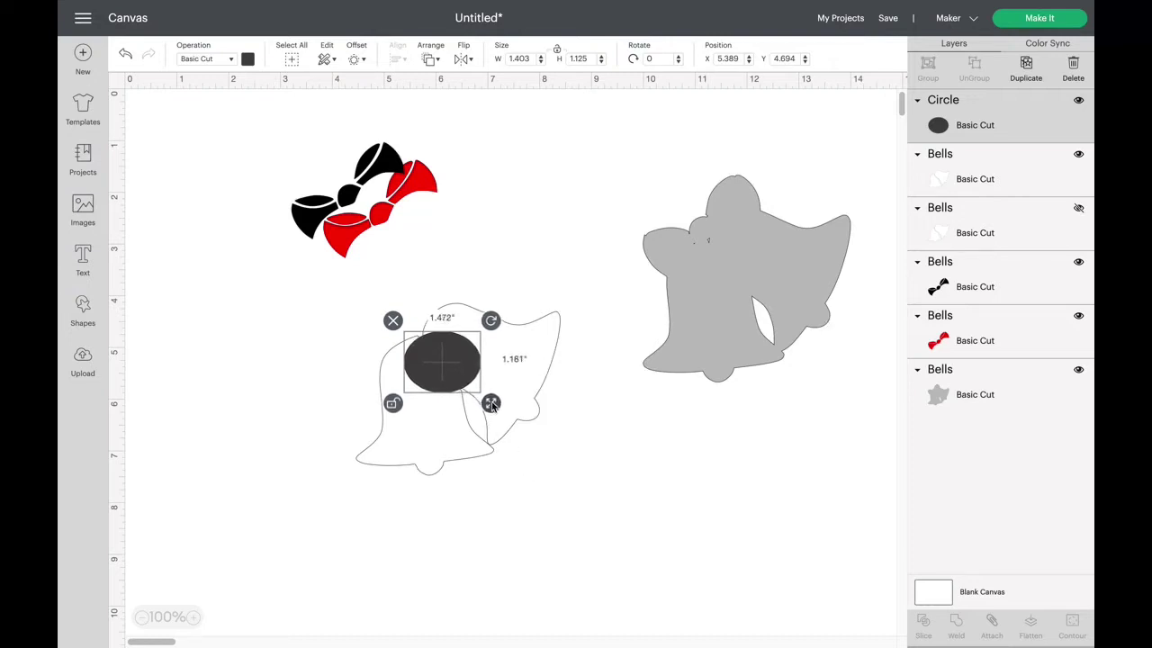
pyautogui.click(614, 483)
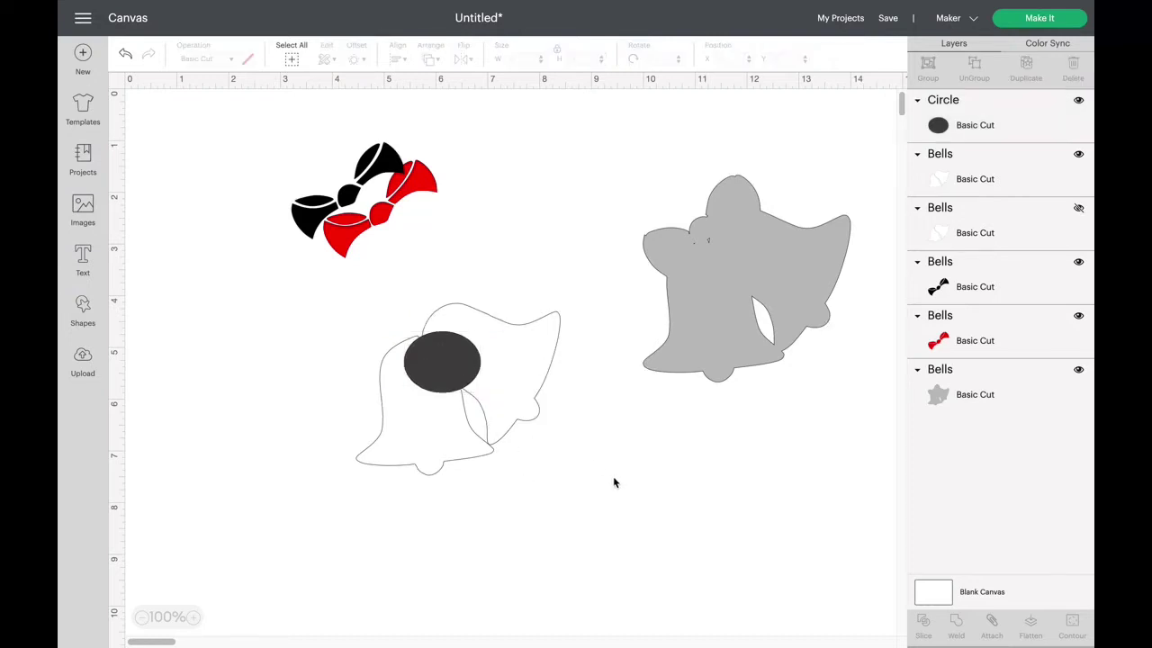
pyautogui.click(461, 360)
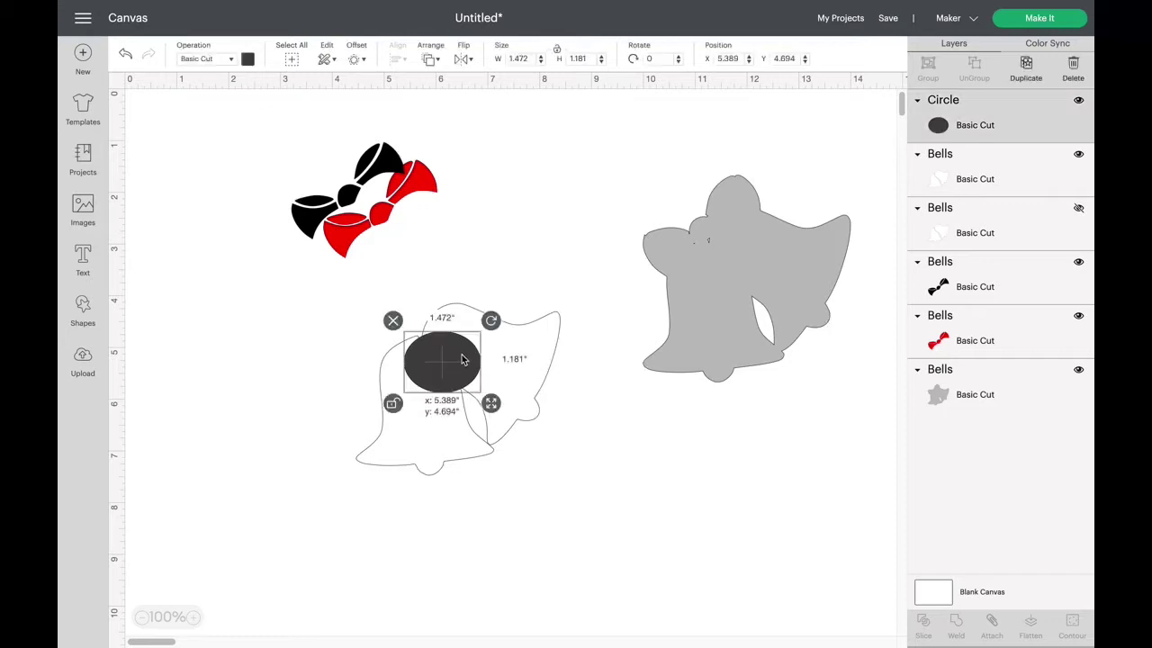
pyautogui.moveTo(461, 360); pyautogui.dragTo(462, 358)
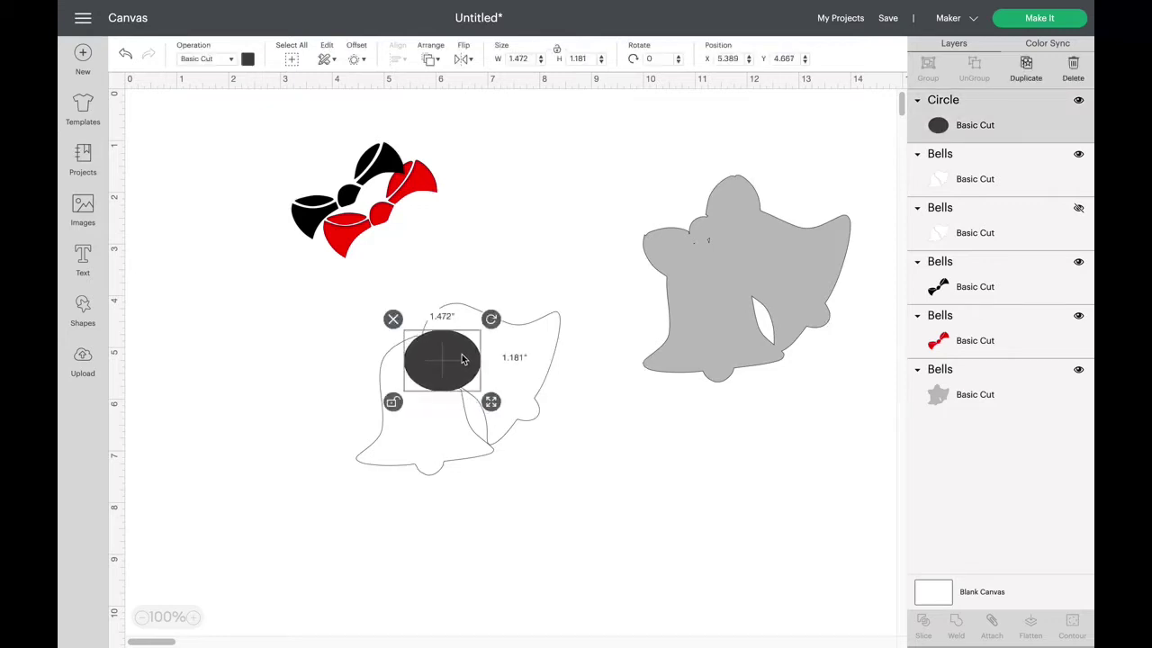
# Move the grey silhouette aside to about X 13.8, Y 0.5, and weld the oval to the white bells.
pyautogui.moveTo(646, 511); pyautogui.dragTo(327, 292)
pyautogui.click(569, 589)
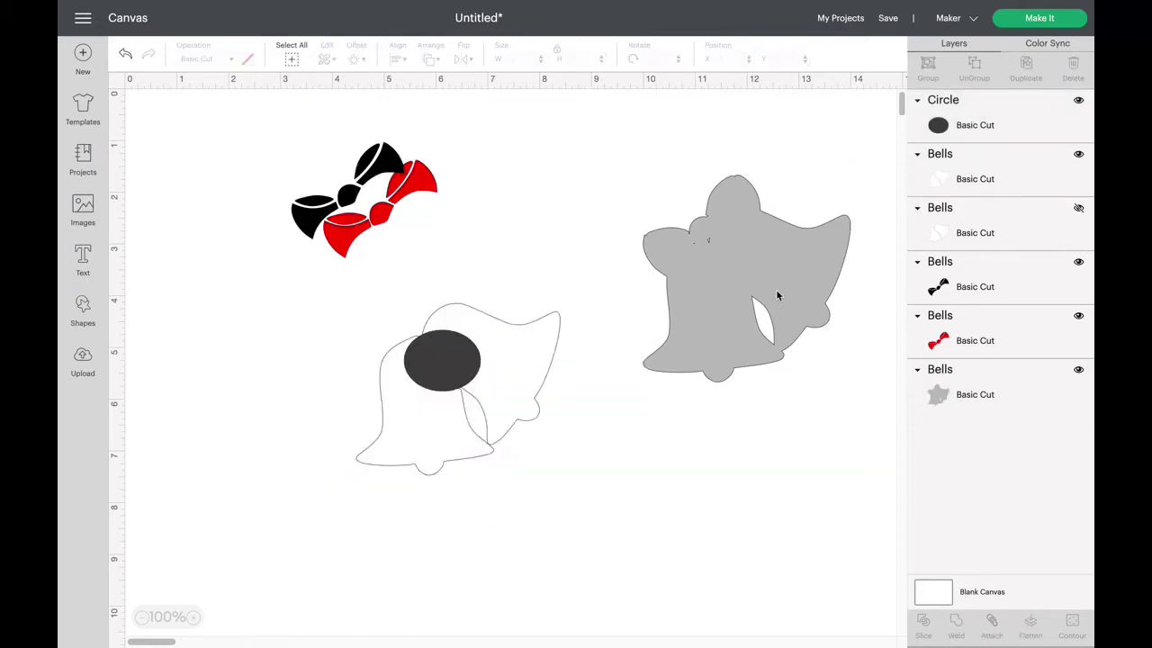
pyautogui.moveTo(764, 291); pyautogui.dragTo(962, 233)
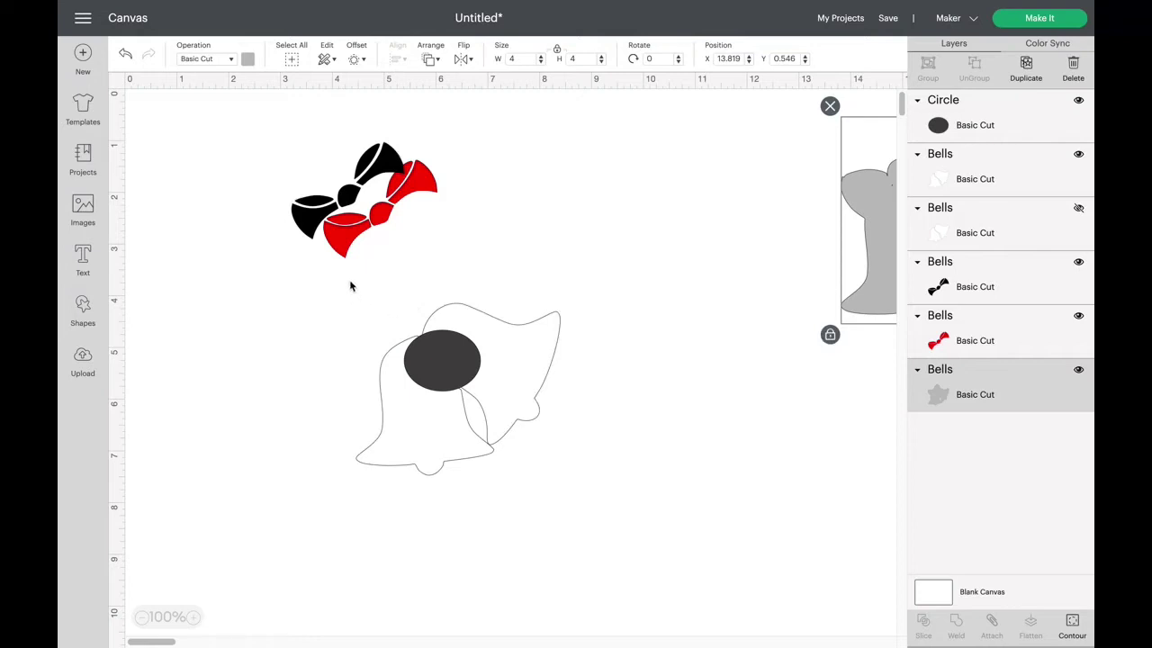
pyautogui.moveTo(351, 286); pyautogui.dragTo(653, 506)
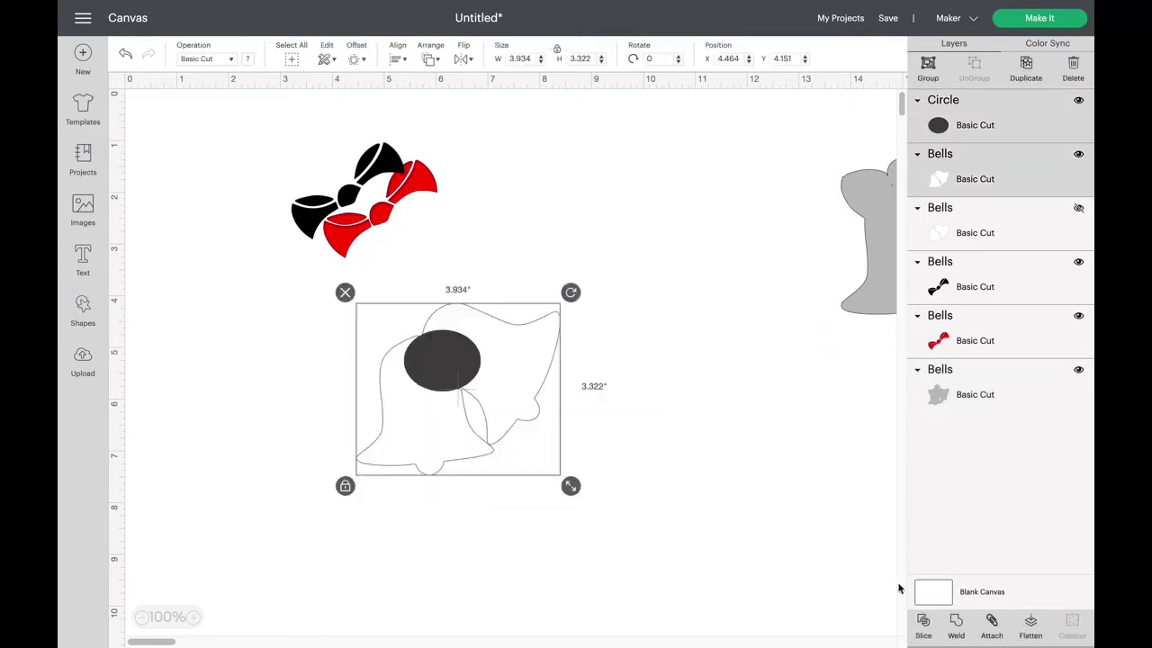
pyautogui.click(957, 623)
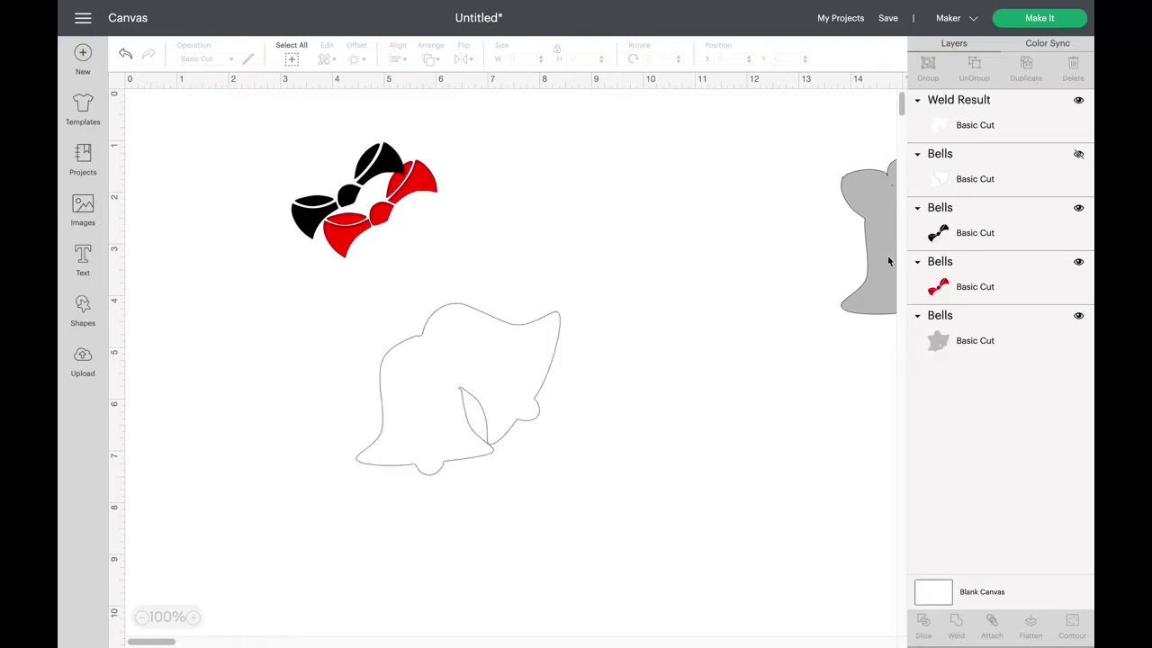
# Test-fit the welded white bells over the grey silhouette at about X 8.4, Y 3.0, and park them at about X 1.0, Y 6.6.
pyautogui.moveTo(887, 261); pyautogui.dragTo(746, 330)
pyautogui.click(560, 355)
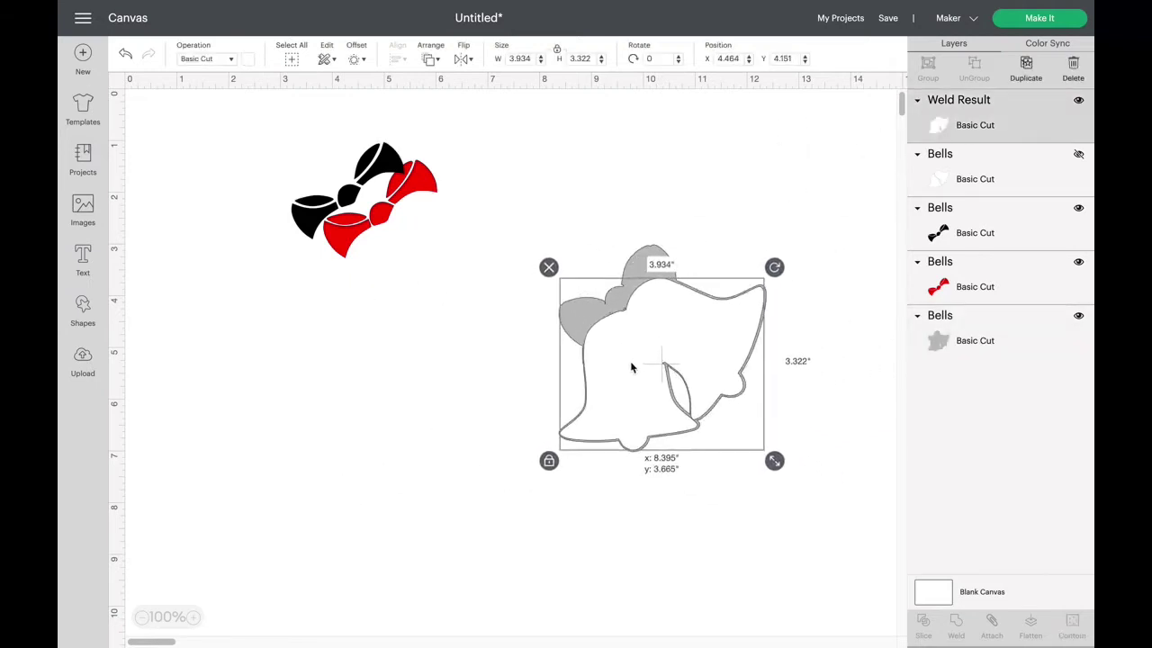
pyautogui.moveTo(631, 367); pyautogui.dragTo(632, 368)
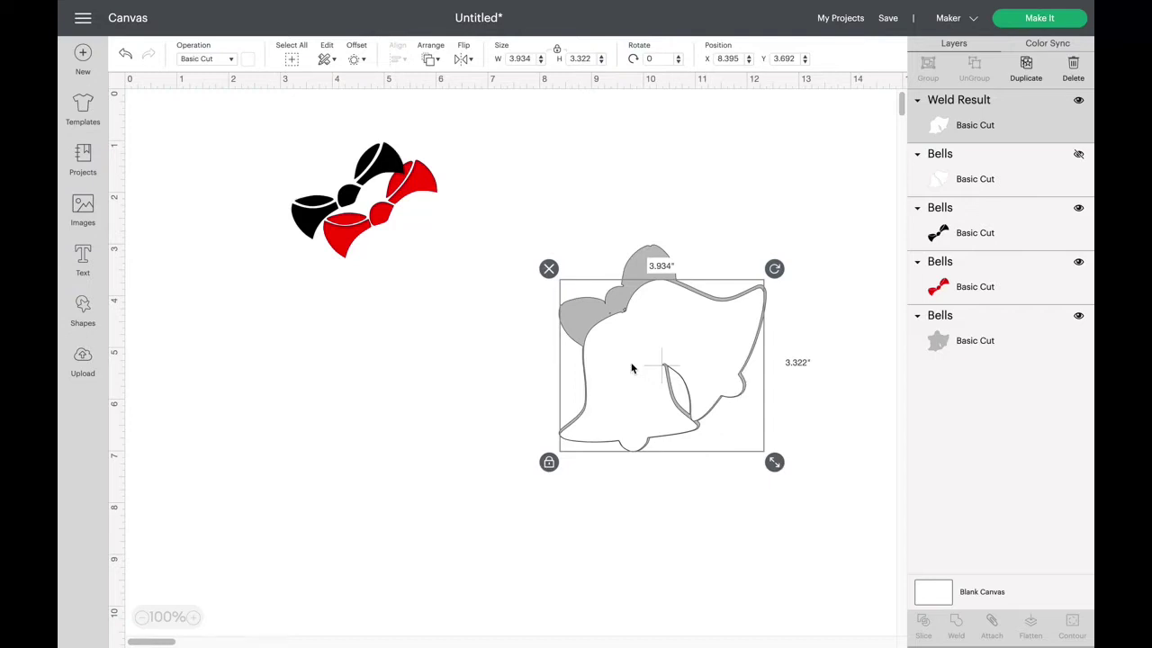
pyautogui.moveTo(692, 324); pyautogui.dragTo(307, 475)
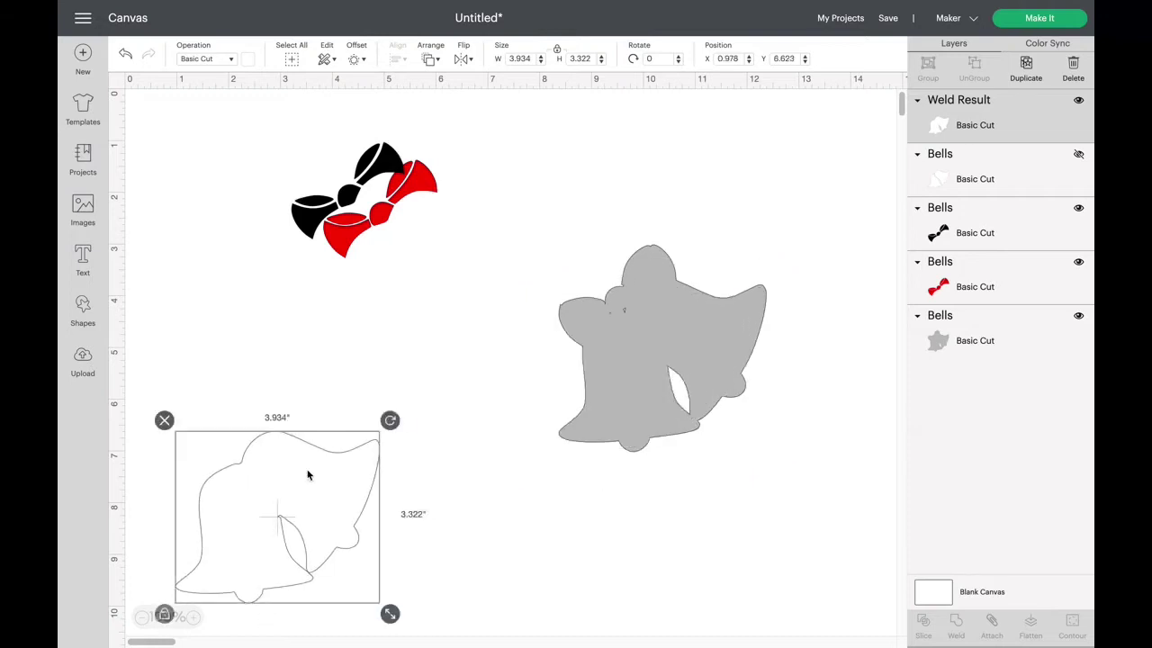
# Duplicate the grey silhouette, place the copy below the original, and lay the black bow on the original's bow area.
pyautogui.click(674, 325)
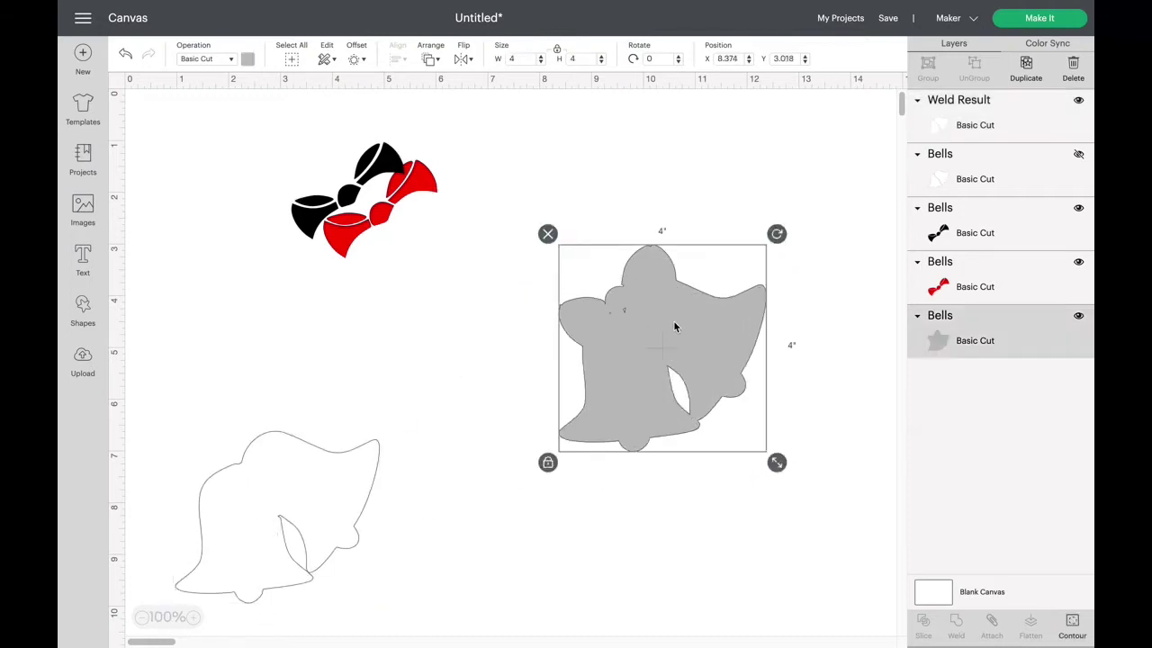
pyautogui.click(1026, 70)
pyautogui.moveTo(707, 338); pyautogui.dragTo(732, 583)
pyautogui.moveTo(382, 153); pyautogui.dragTo(657, 259)
pyautogui.click(793, 396)
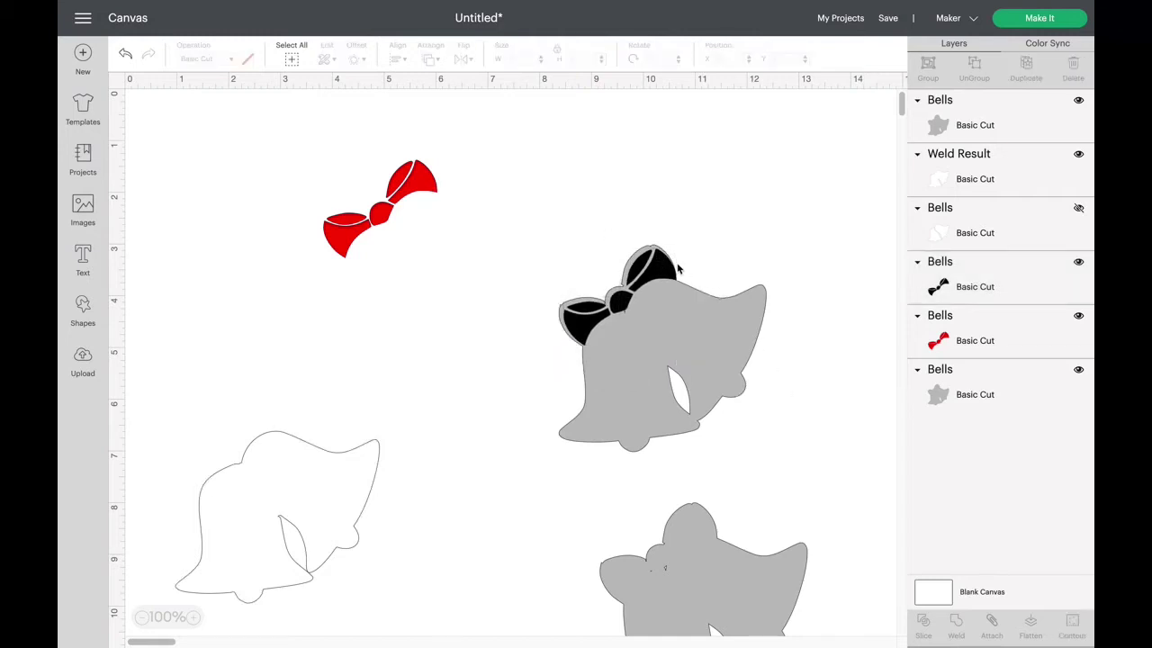
# Try slicing the black bow from the grey silhouette, pull the sliced silhouette aside to inspect it, and undo both actions.
pyautogui.moveTo(834, 468); pyautogui.dragTo(508, 189)
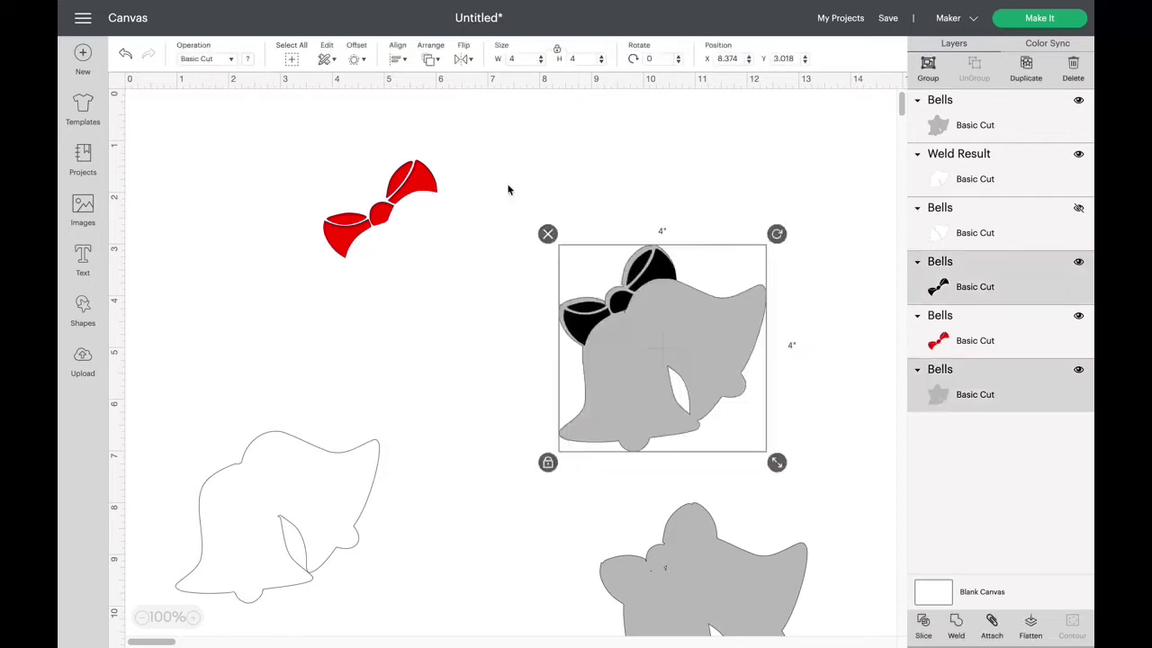
pyautogui.click(929, 622)
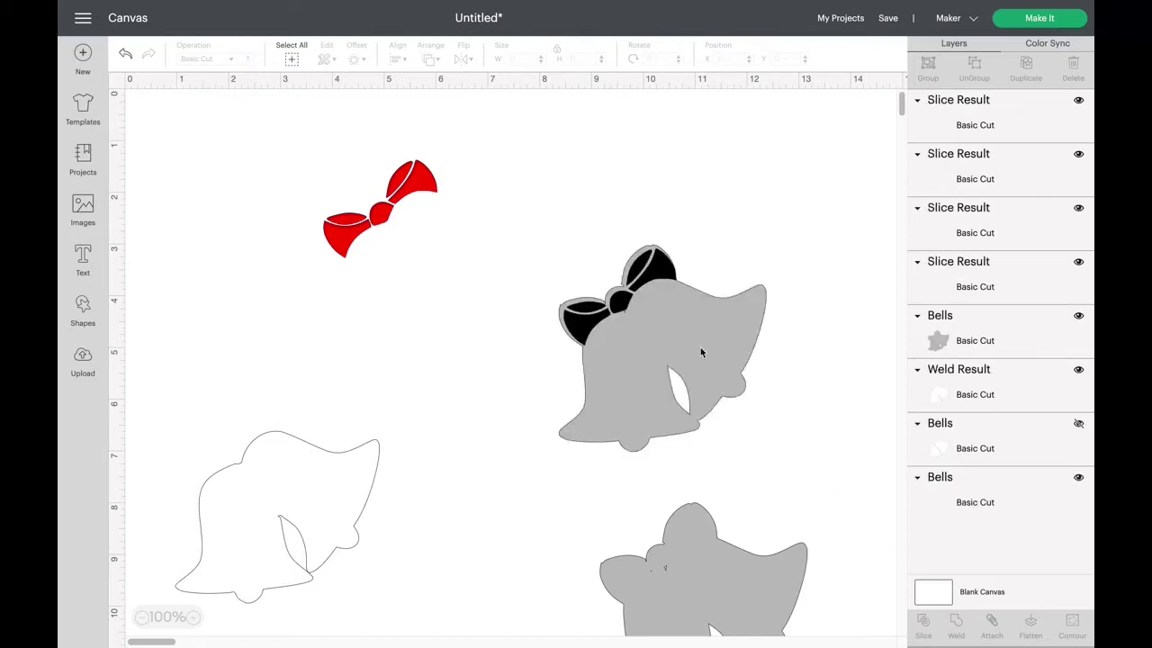
pyautogui.moveTo(690, 327); pyautogui.dragTo(564, 454)
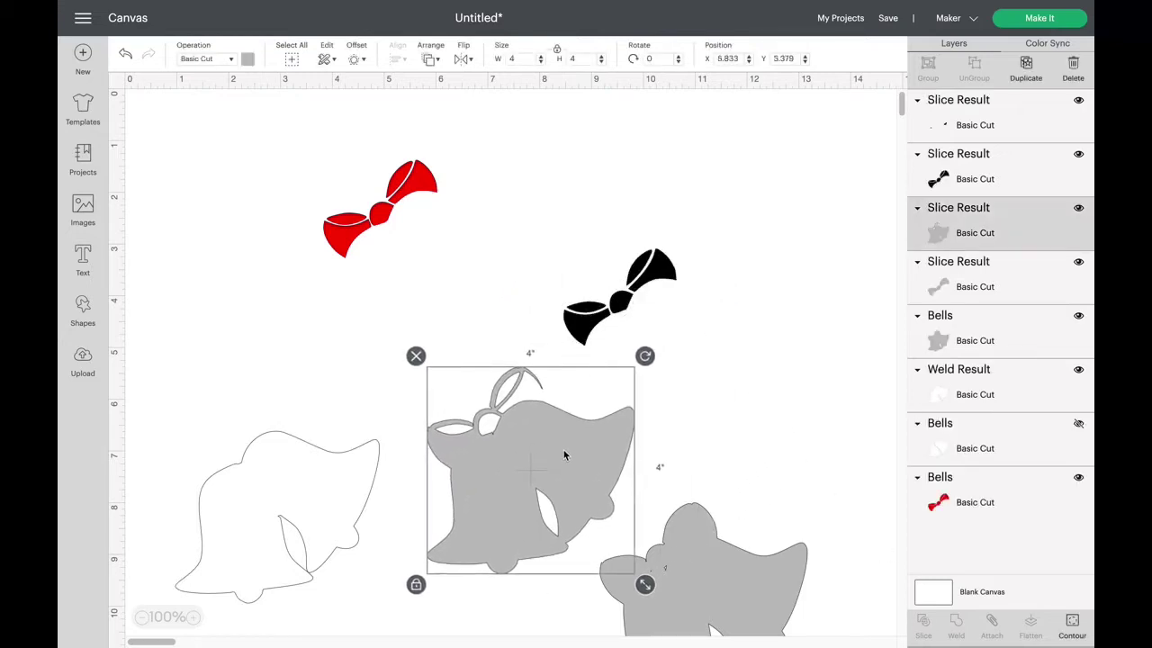
pyautogui.click(128, 56)
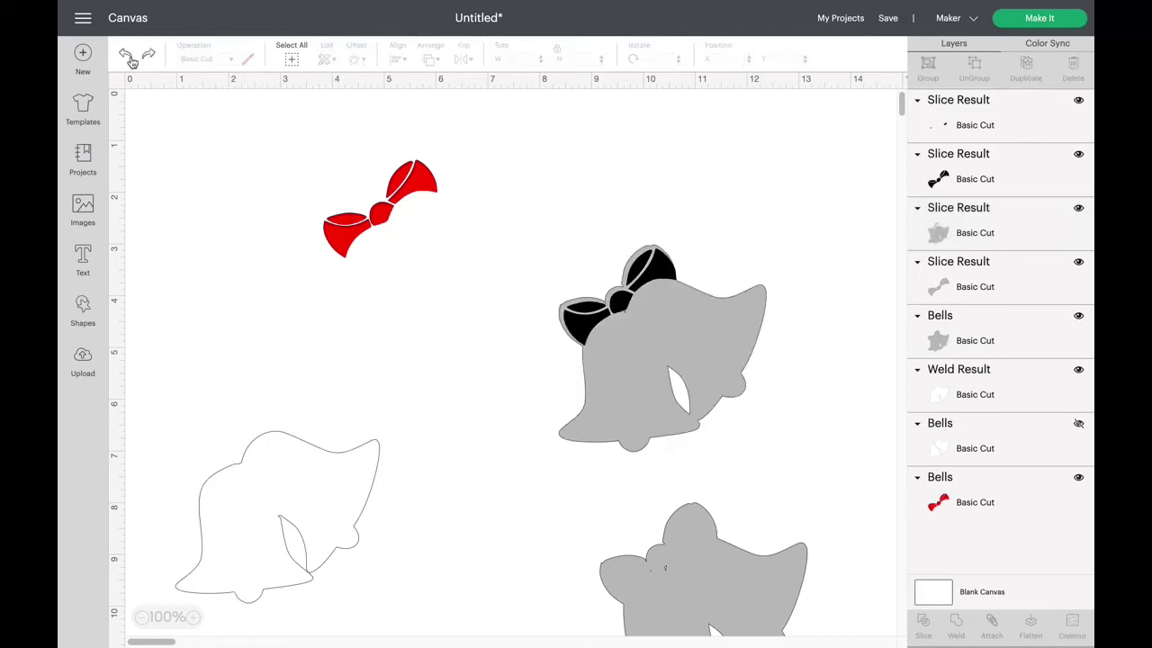
pyautogui.click(128, 56)
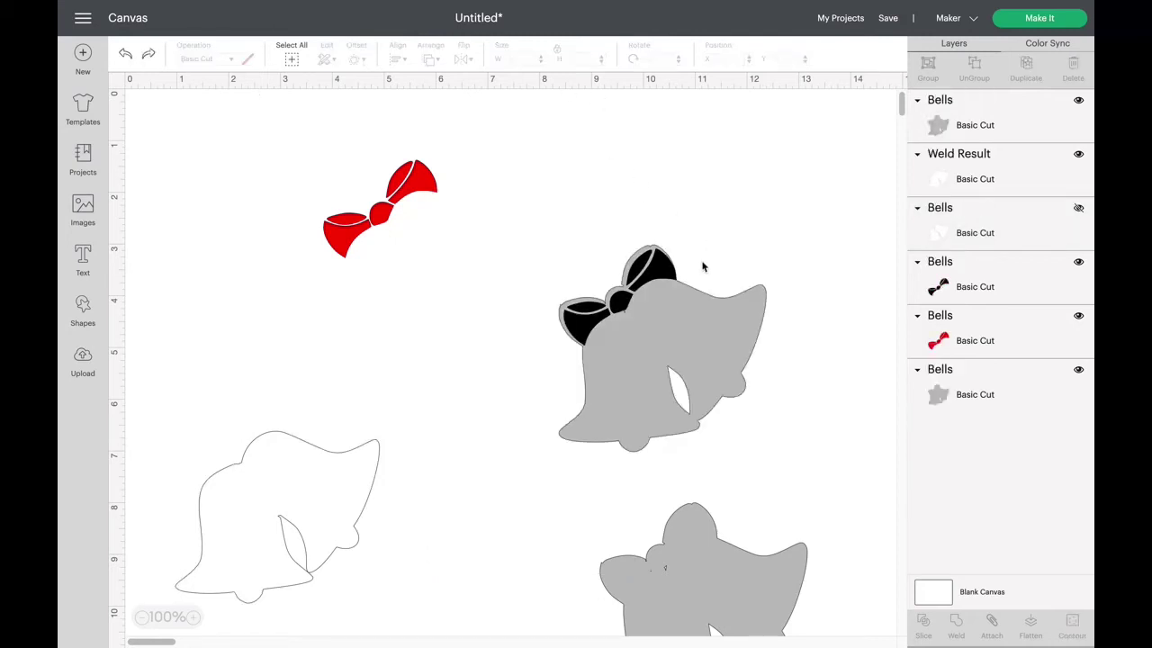
# Nudge the black bow to about X 8.43, Y 3.07 so it sits evenly inside the grey bow outline.
pyautogui.click(193, 617)
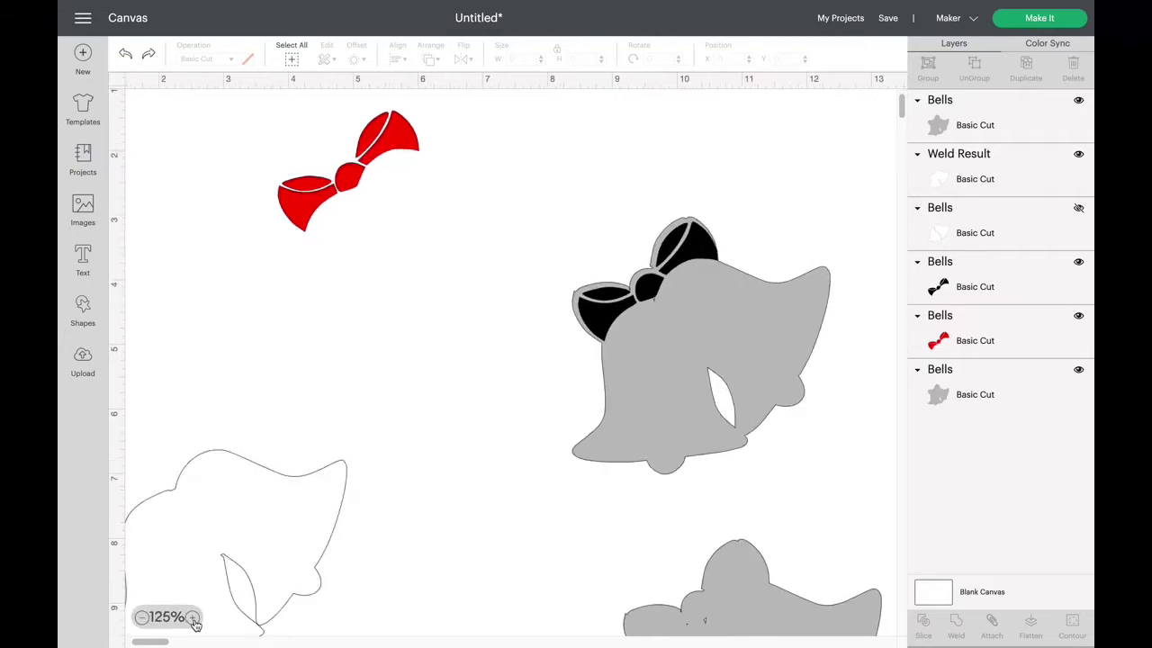
pyautogui.click(194, 617)
pyautogui.click(743, 223)
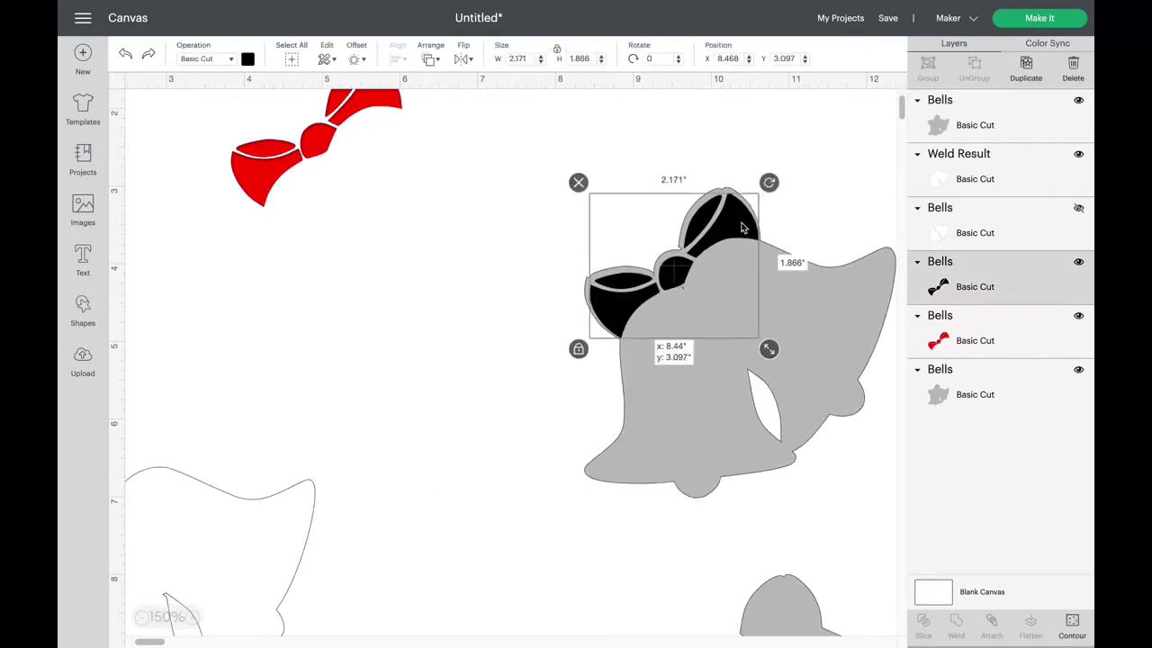
pyautogui.moveTo(743, 225); pyautogui.dragTo(743, 225)
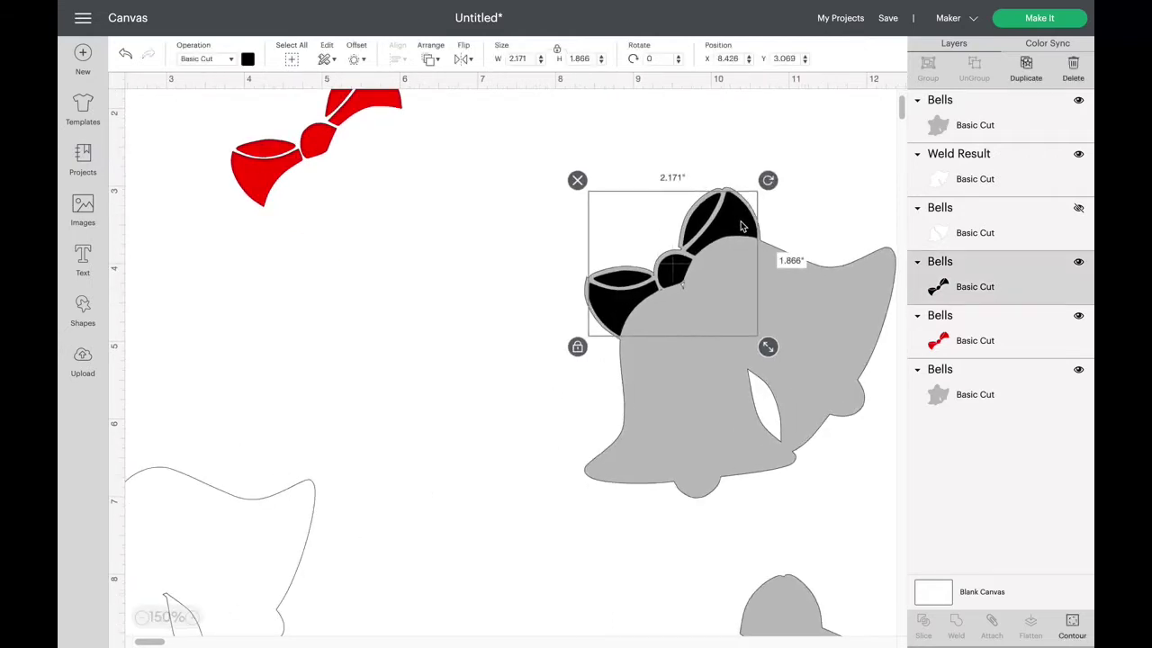
pyautogui.click(444, 398)
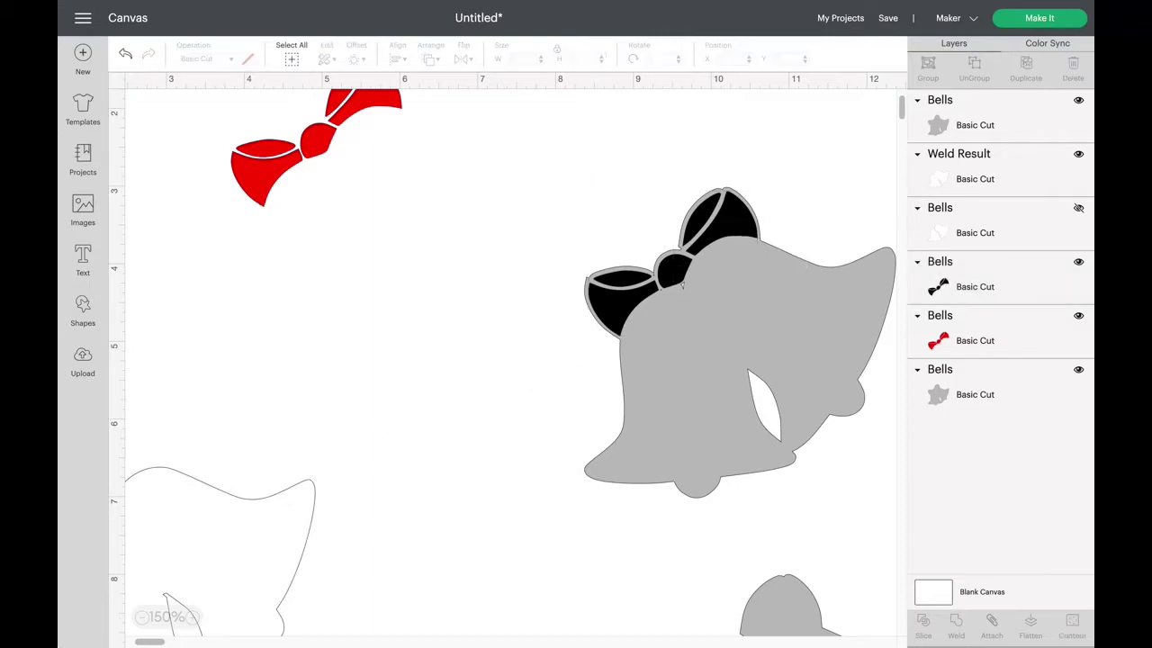
# Slice the realigned black bow out of the grey silhouette, and move the cut silhouette to about X 5.4, Y 4.4.
pyautogui.click(141, 616)
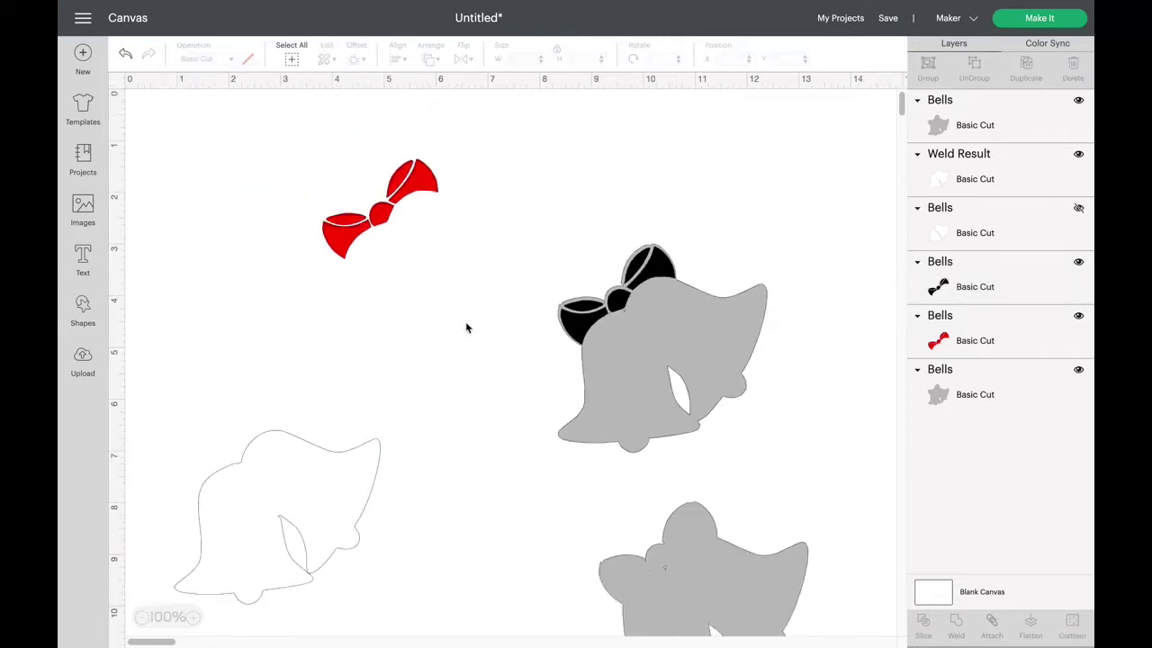
pyautogui.moveTo(842, 477); pyautogui.dragTo(502, 194)
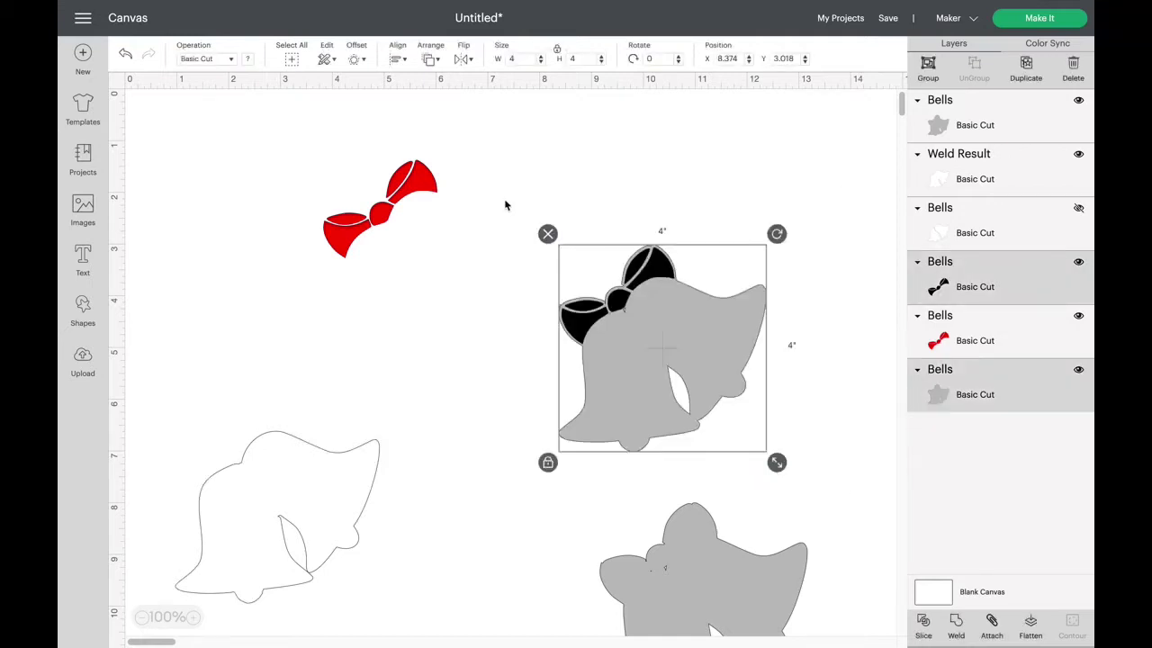
pyautogui.click(923, 621)
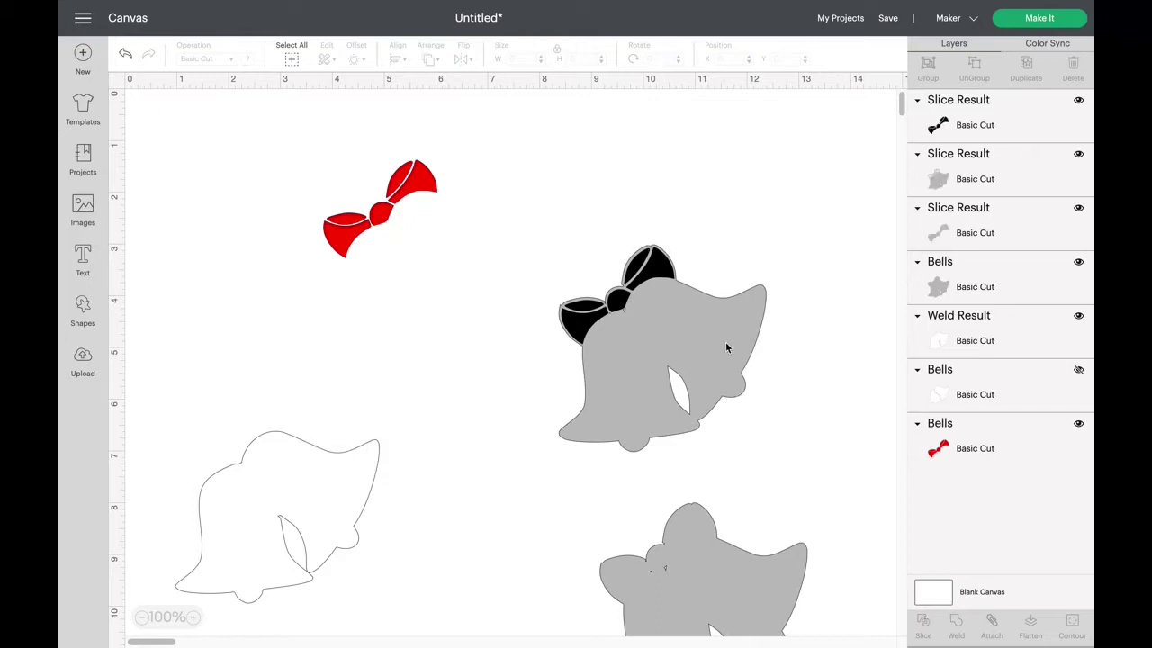
pyautogui.click(617, 394)
pyautogui.moveTo(617, 394); pyautogui.dragTo(508, 432)
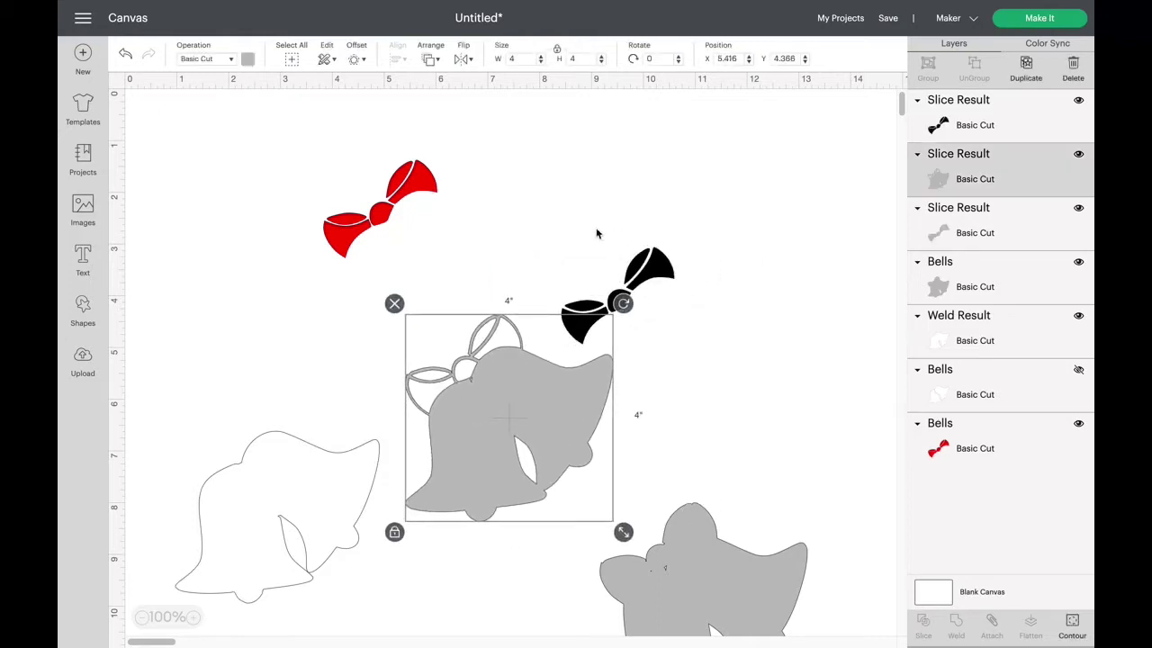
# Lay the sliced silhouette over the repositioned uncut copy at about X 9.8, Y 4.2, and delete the leftover black and grey bow slices.
pyautogui.moveTo(719, 593); pyautogui.dragTo(730, 394)
pyautogui.moveTo(544, 431); pyautogui.dragTo(772, 429)
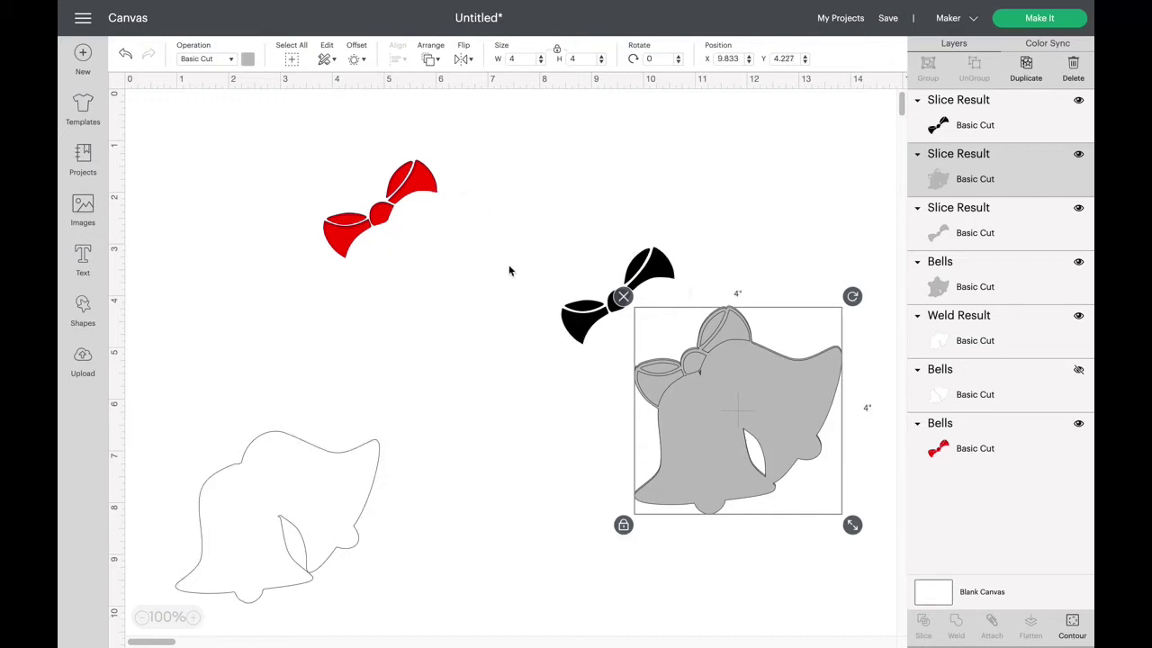
pyautogui.moveTo(505, 245); pyautogui.dragTo(705, 296)
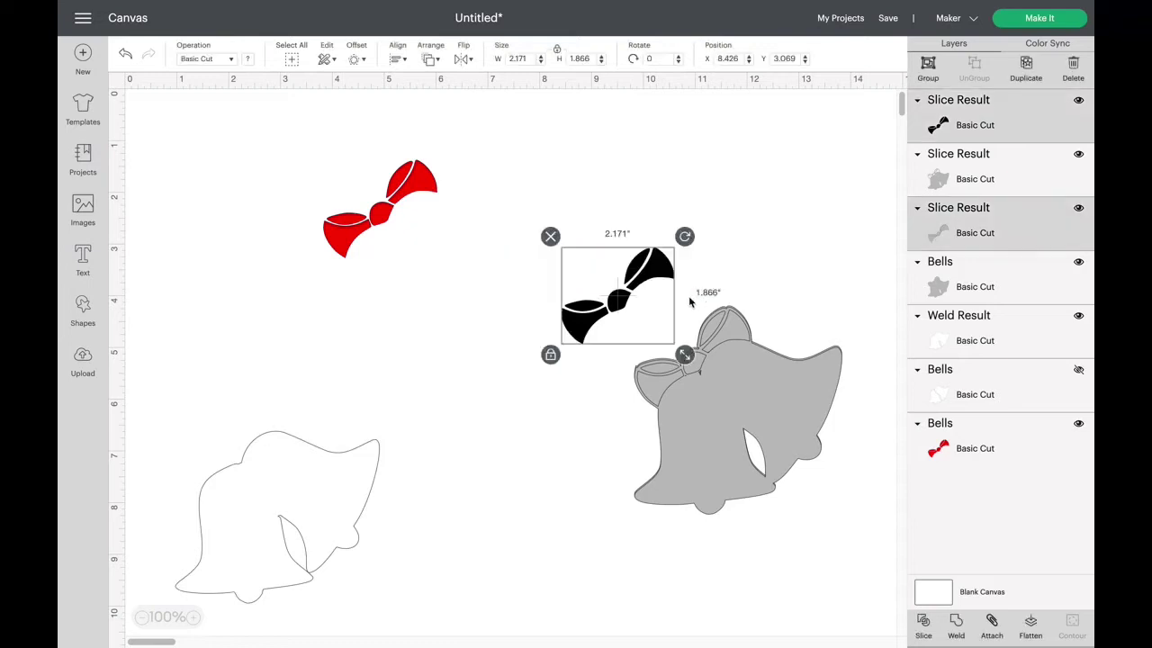
pyautogui.click(689, 299)
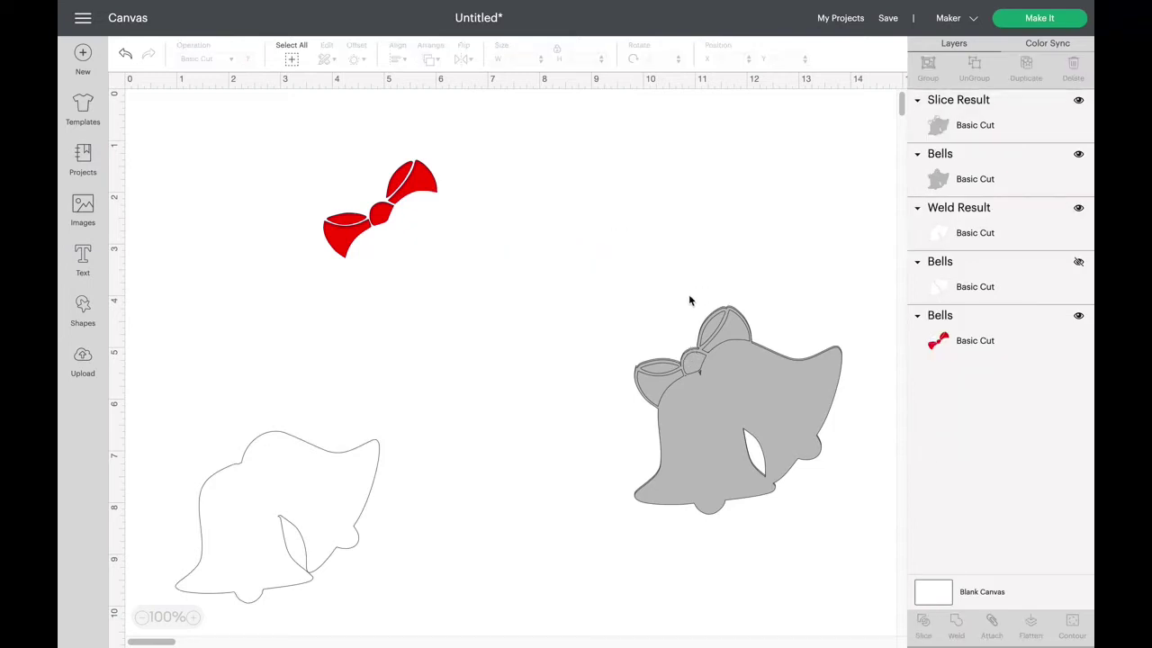
# Pull the sliced grey silhouette aside, recolour the uncut silhouette black, and move the black one to about X 8.57, Y 2.17.
pyautogui.moveTo(783, 367); pyautogui.dragTo(590, 531)
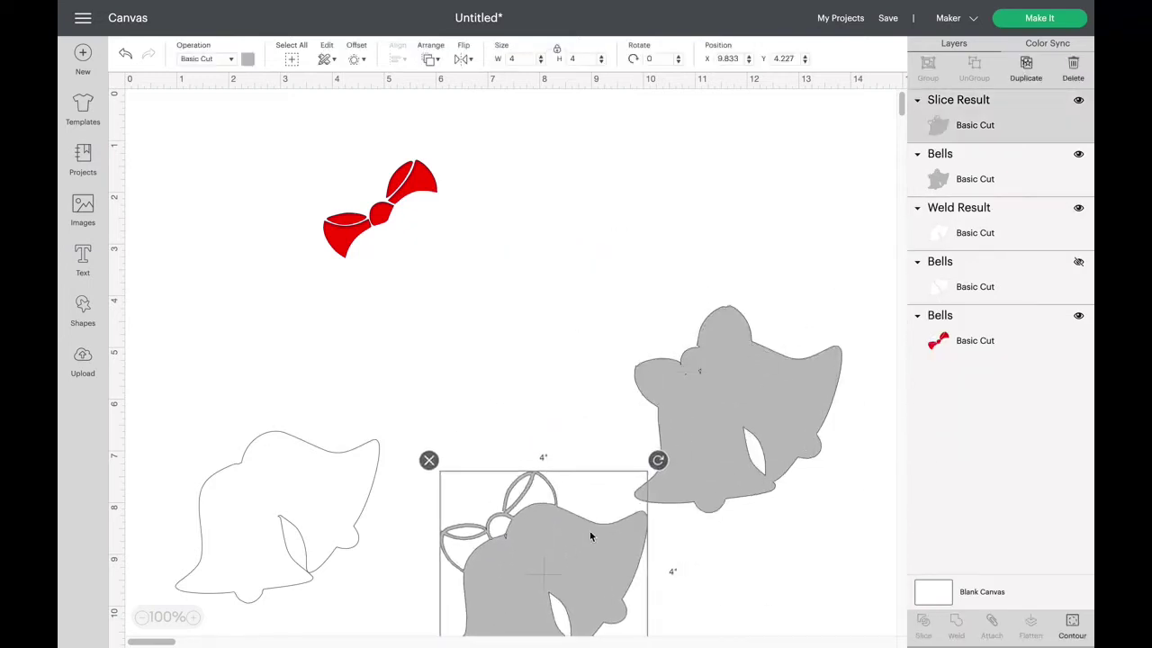
pyautogui.click(746, 382)
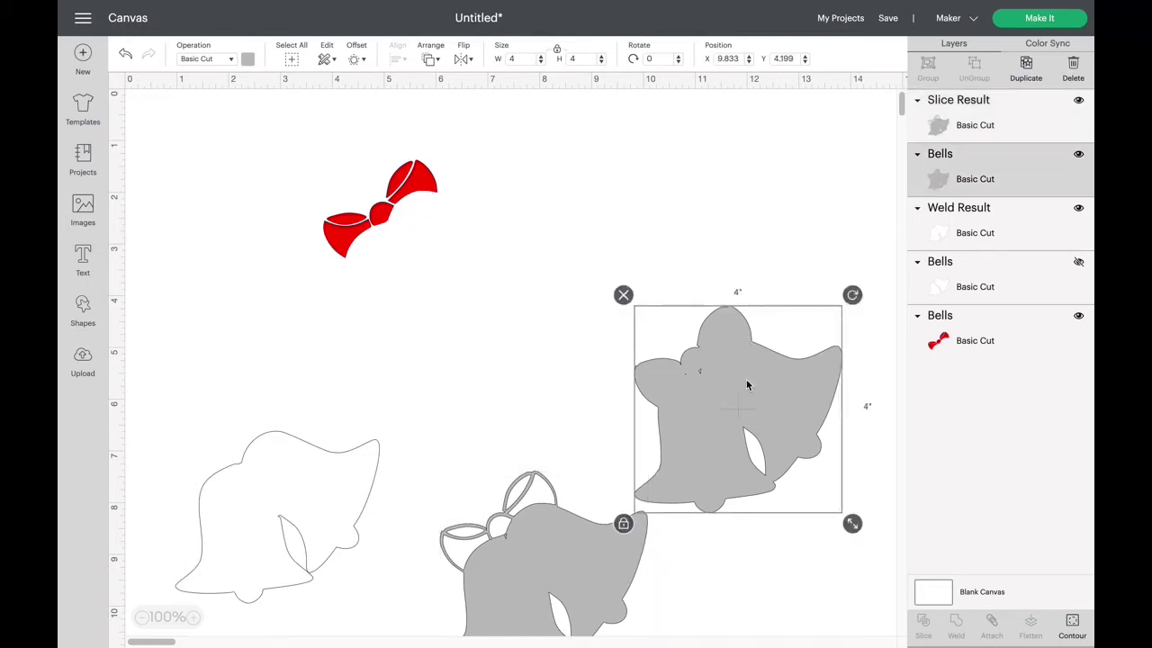
pyautogui.click(247, 59)
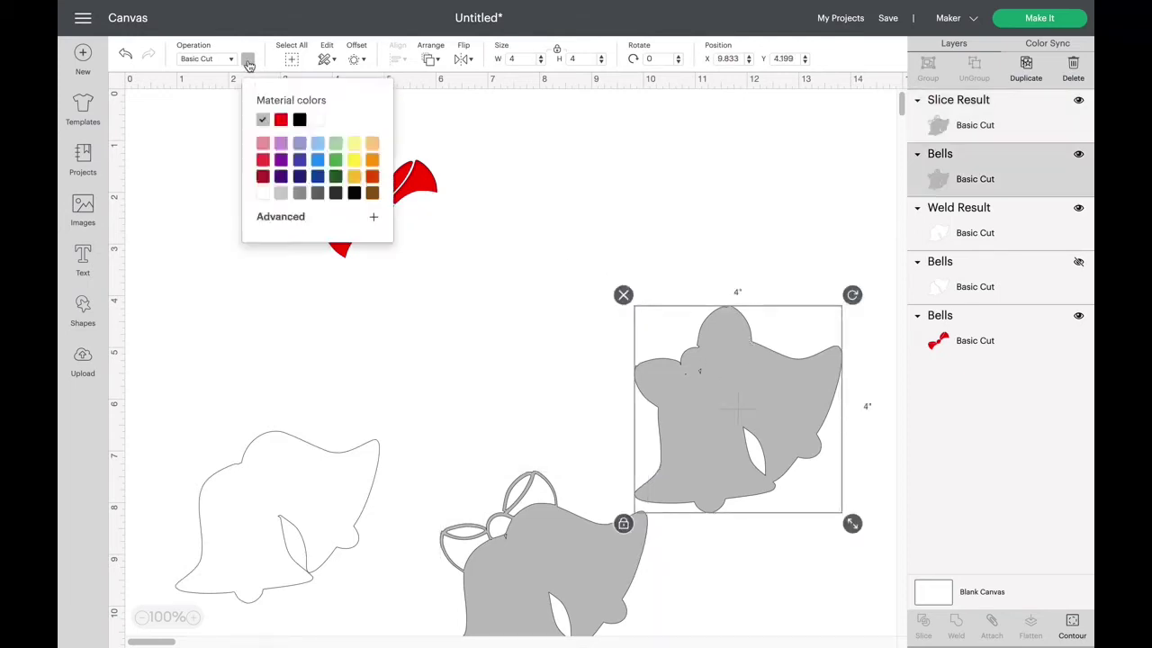
pyautogui.click(300, 119)
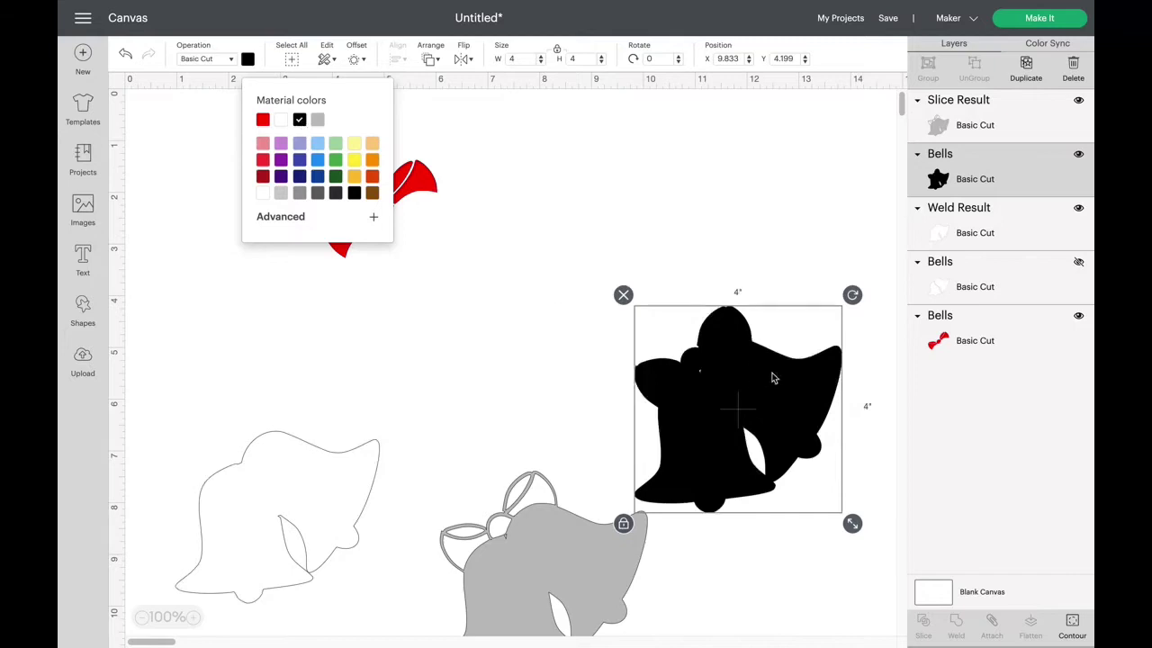
pyautogui.moveTo(771, 378); pyautogui.dragTo(705, 273)
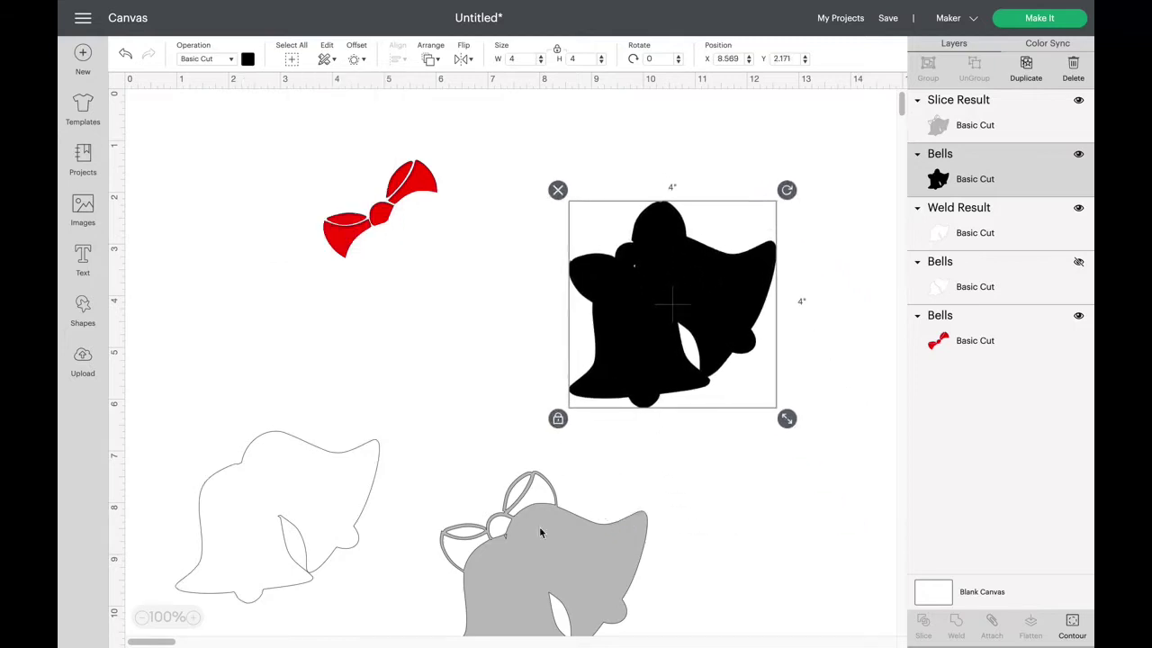
# Lay the sliced grey silhouette over the black one at about X 8.54, Y 2.17, and recolour it red.
pyautogui.moveTo(608, 570); pyautogui.dragTo(736, 300)
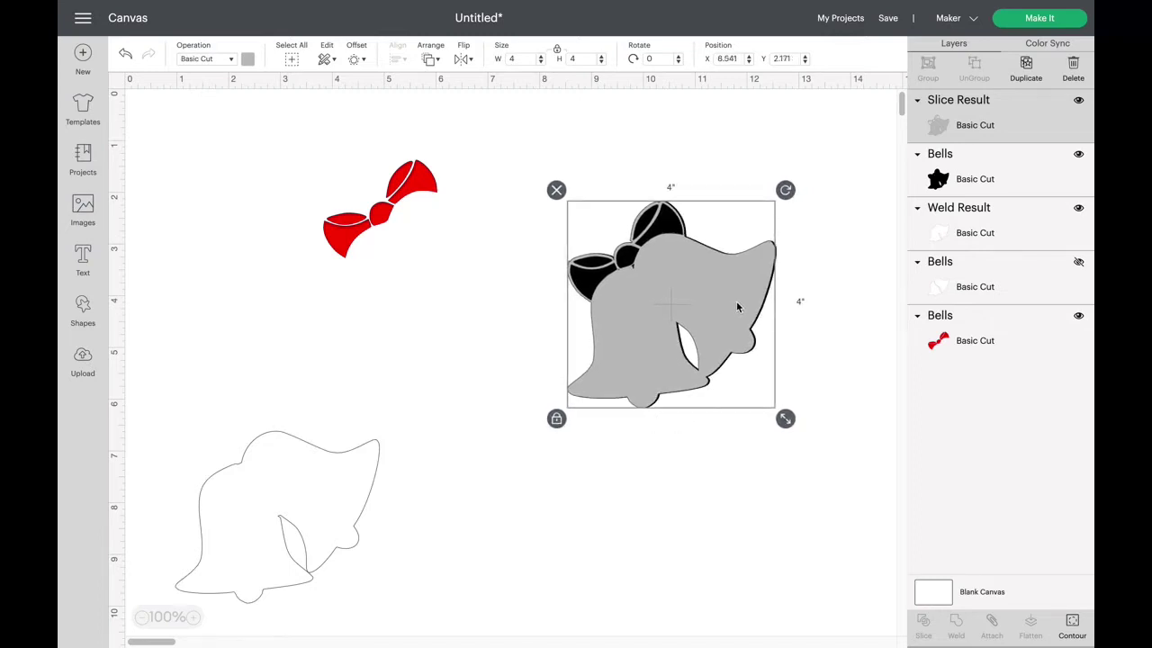
pyautogui.click(250, 61)
pyautogui.click(262, 120)
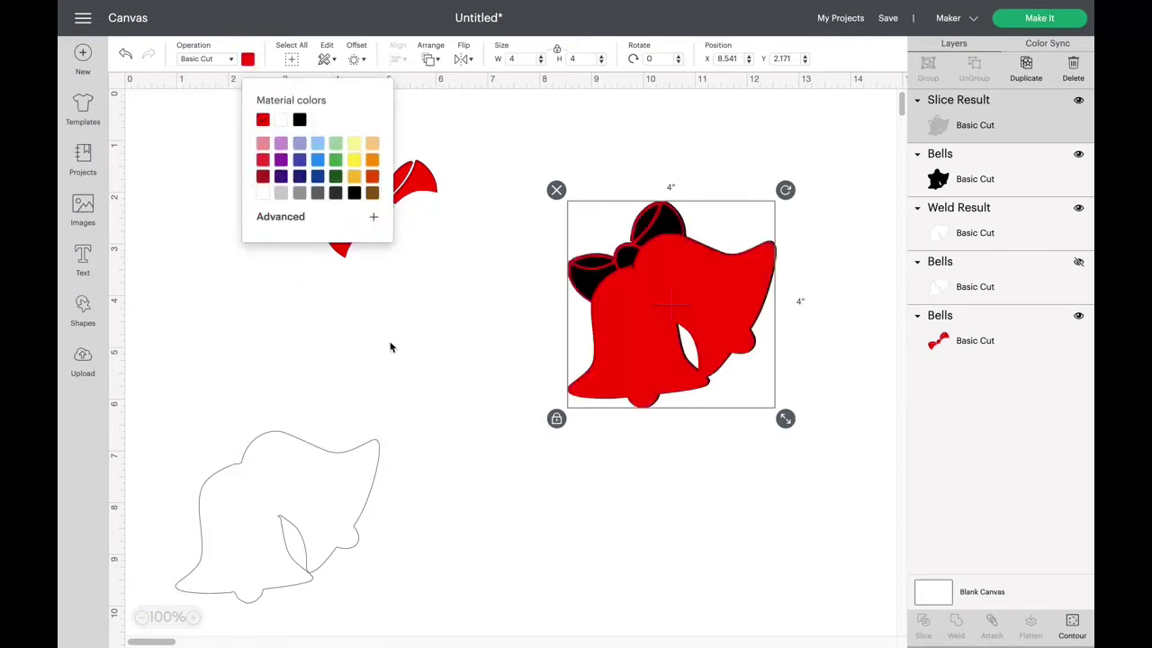
pyautogui.click(391, 346)
# Bring the welded white bells to the front of the stack and place them over the red bells.
pyautogui.moveTo(339, 510); pyautogui.dragTo(493, 398)
pyautogui.click(432, 59)
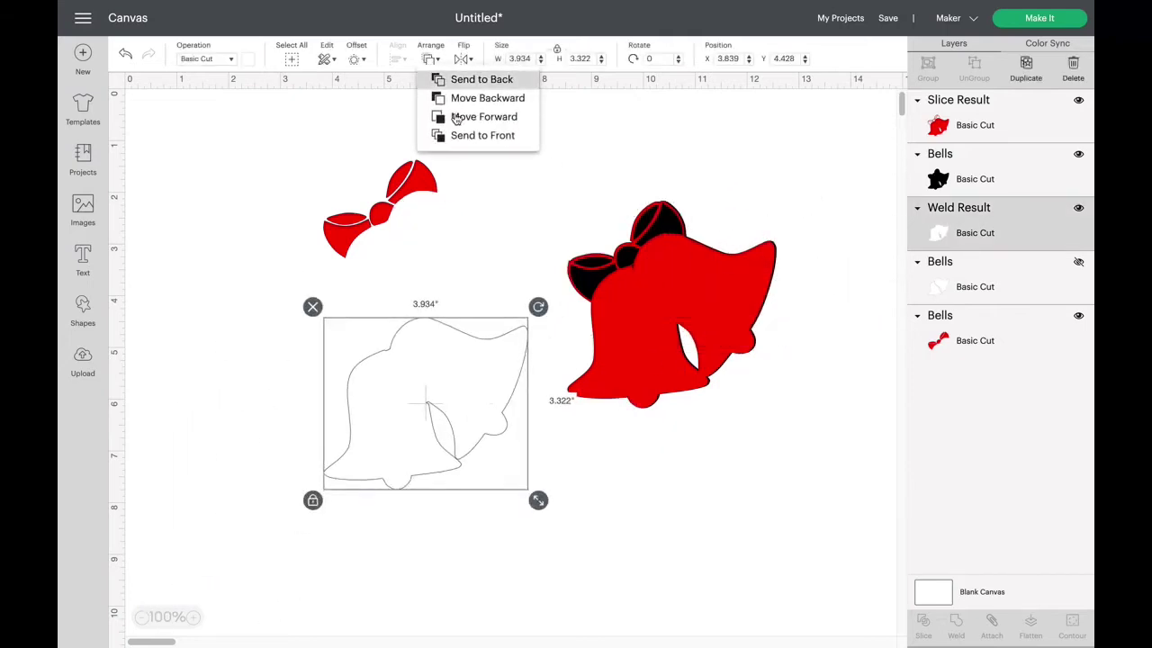
pyautogui.click(483, 136)
pyautogui.moveTo(473, 386); pyautogui.dragTo(711, 299)
pyautogui.click(720, 513)
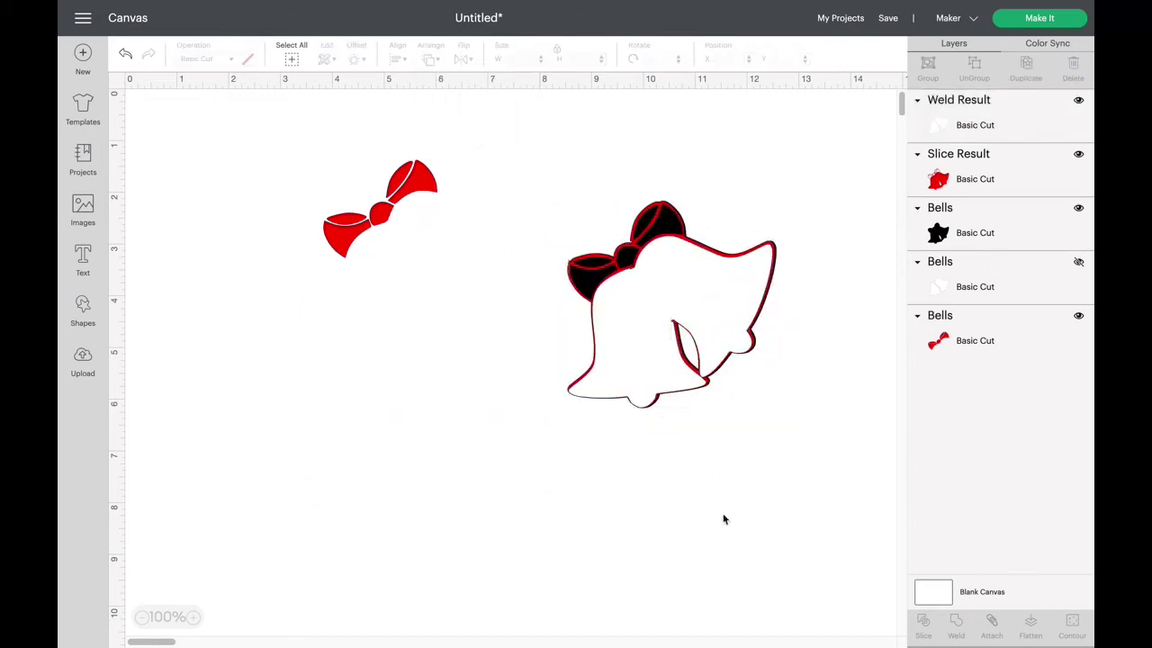
# Delete the spare red bow, then unhide and delete the hidden unwelded copy of the white bells.
pyautogui.moveTo(288, 147); pyautogui.dragTo(459, 254)
pyautogui.press('Delete')
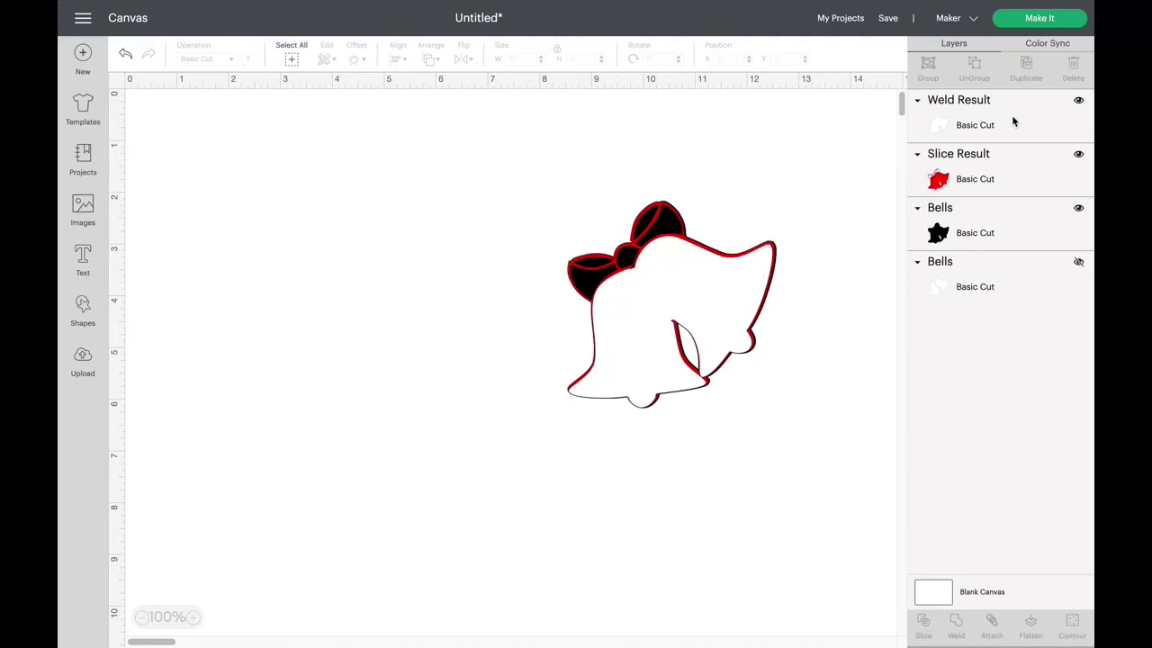
pyautogui.click(1079, 264)
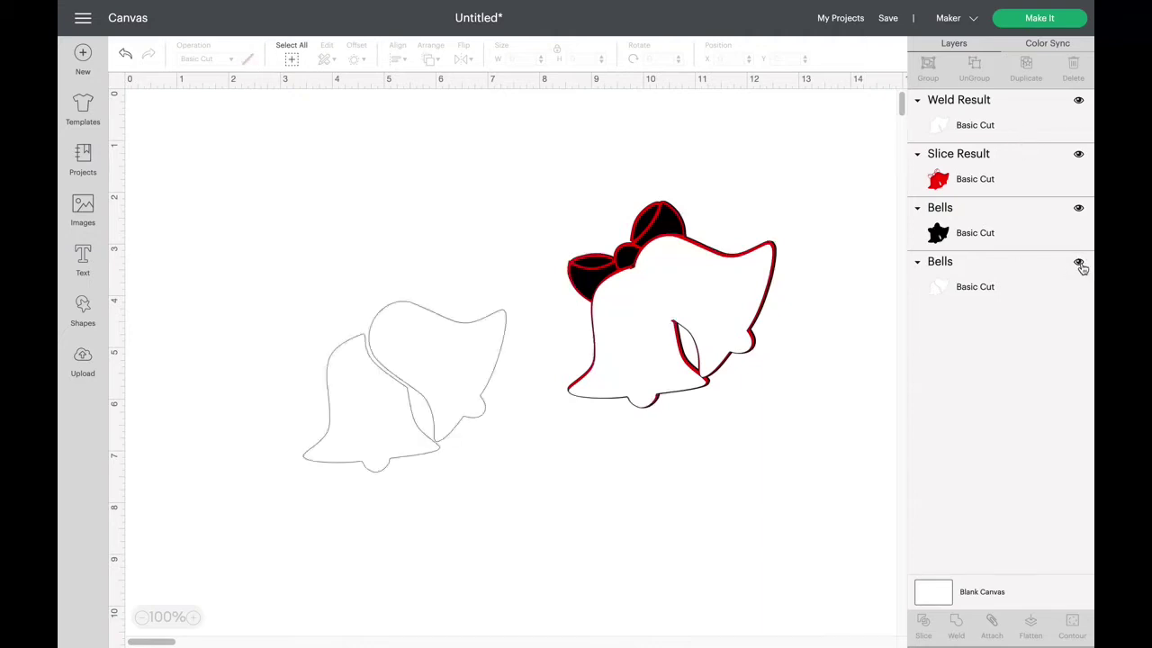
pyautogui.click(412, 349)
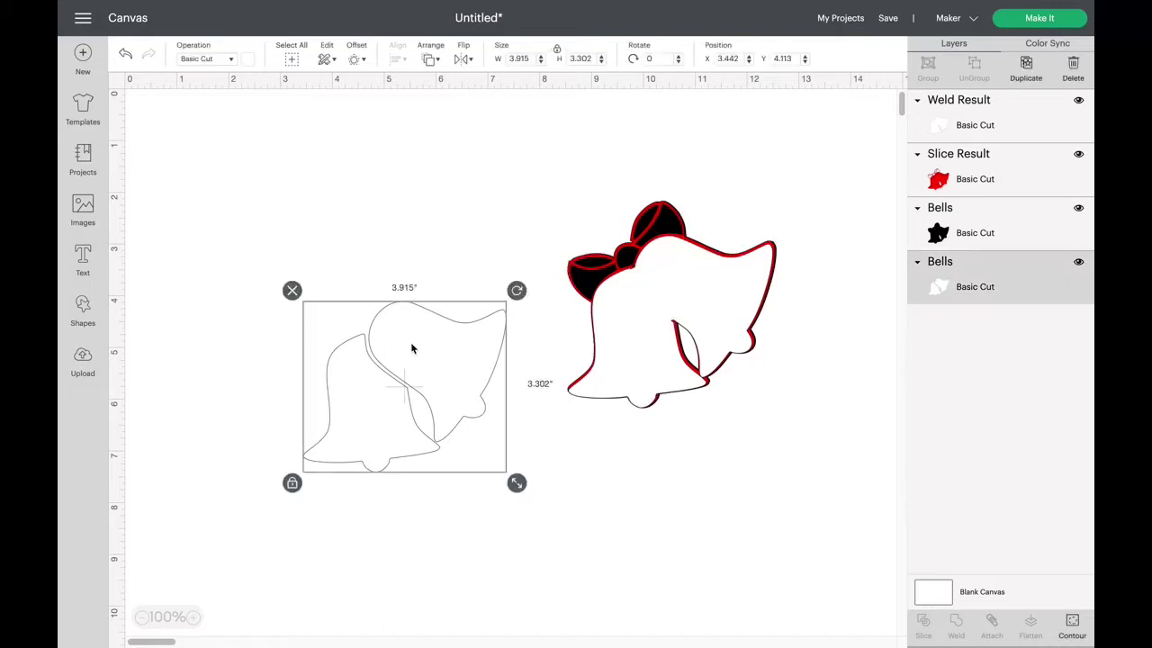
pyautogui.press('Delete')
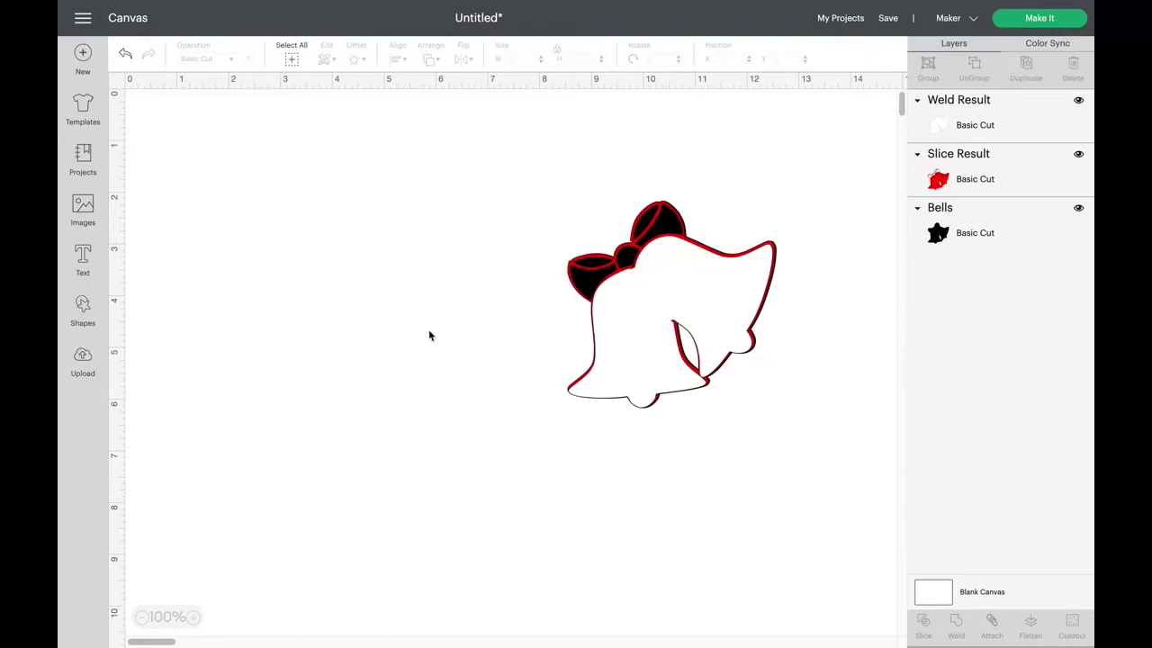
# Prepare the project's mats for cutting, shift the welded white bells slightly down on mat 1, and review the black and red mats.
pyautogui.click(1030, 16)
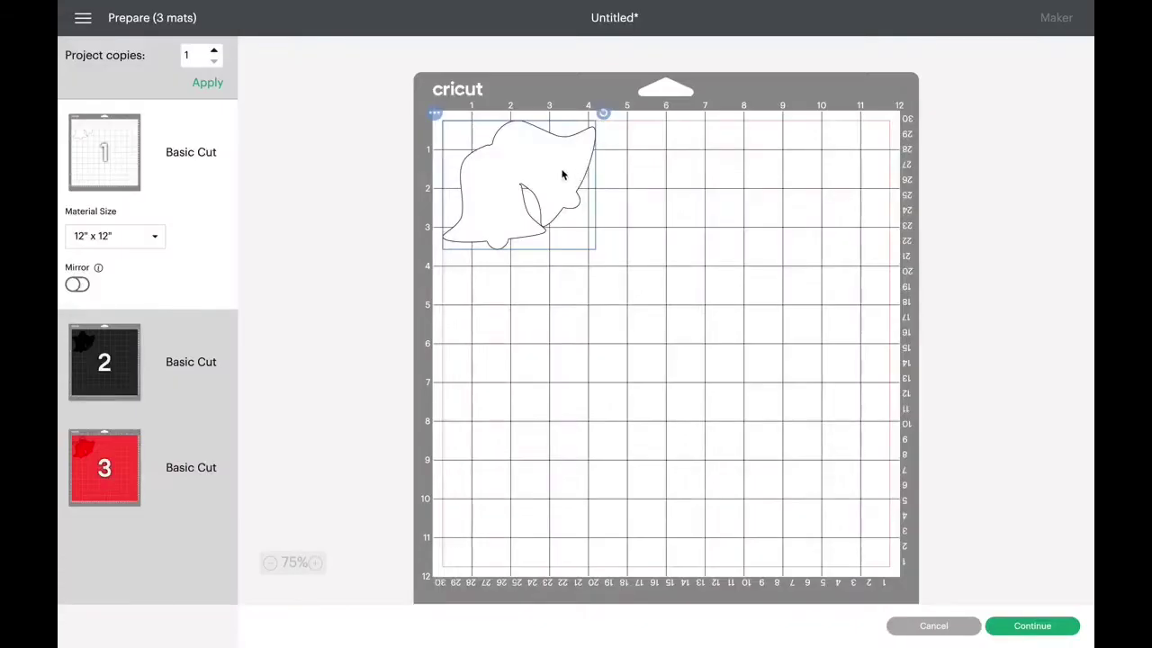
pyautogui.moveTo(577, 230); pyautogui.dragTo(564, 186)
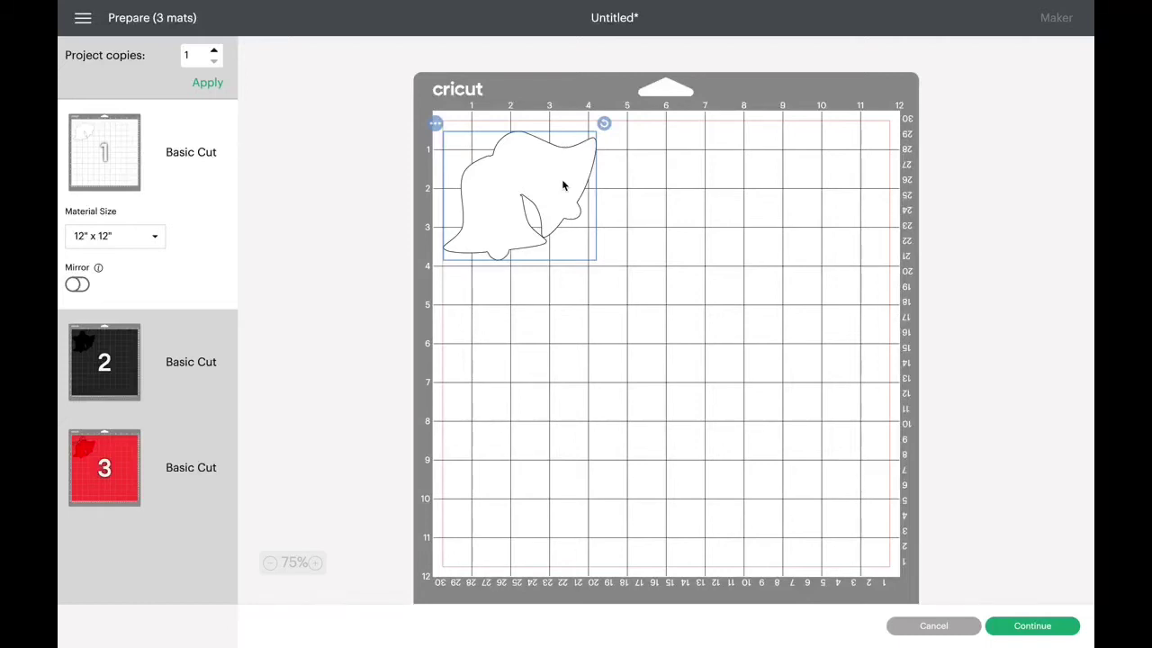
pyautogui.click(109, 353)
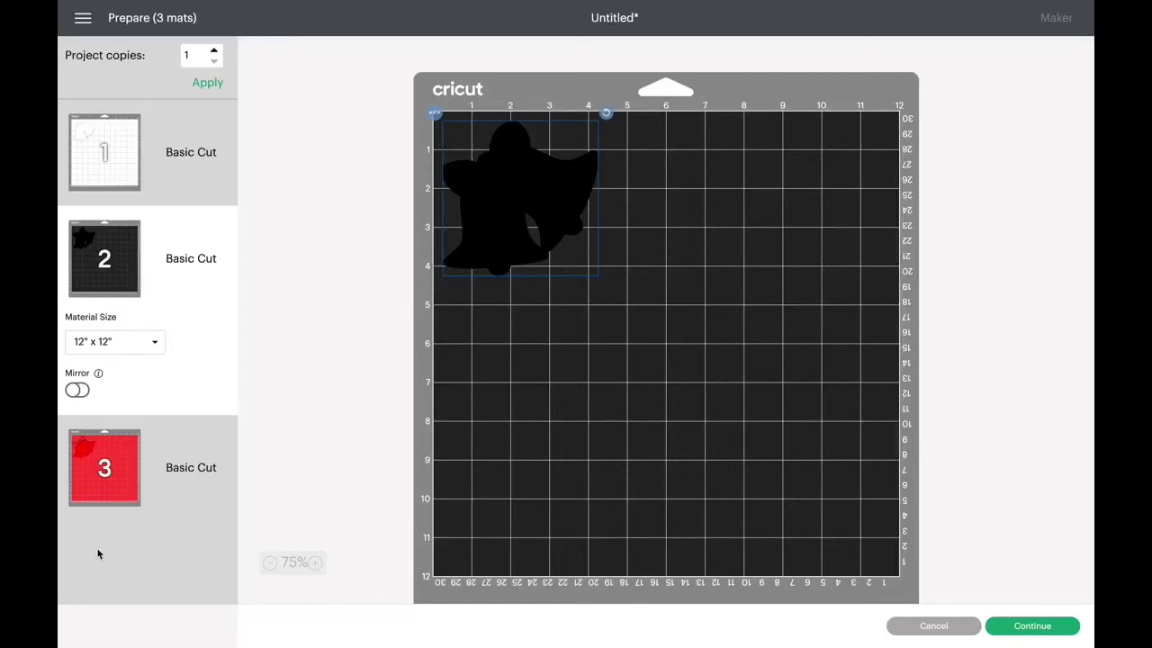
pyautogui.click(99, 465)
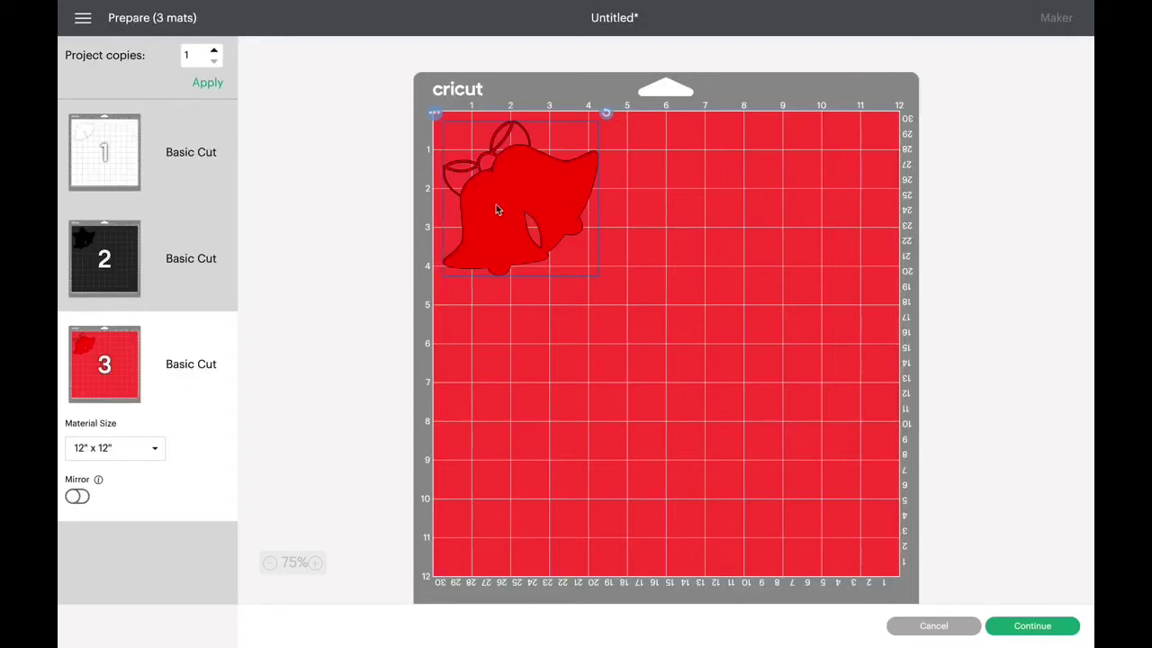
pyautogui.click(106, 153)
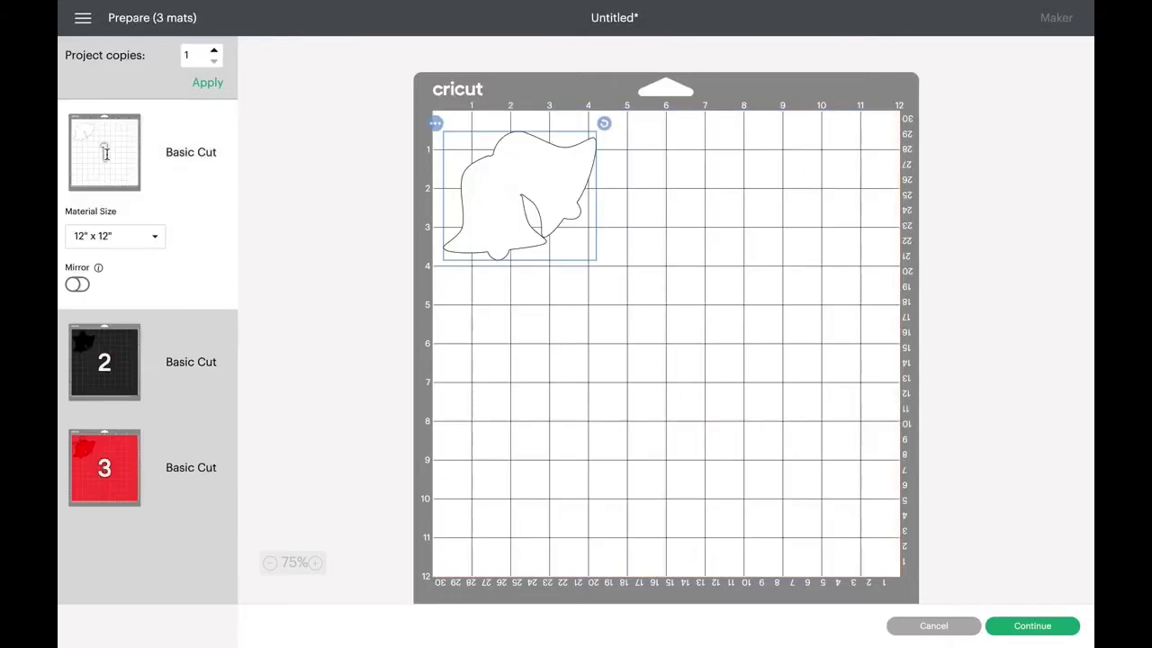
pyautogui.click(121, 484)
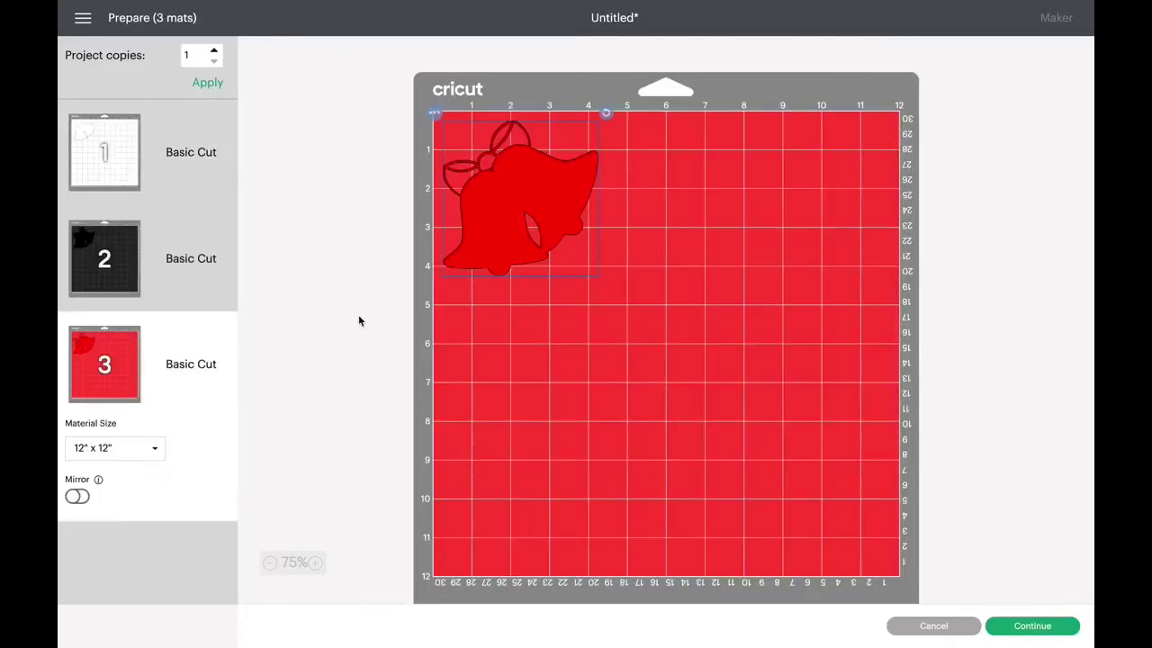
pyautogui.click(110, 155)
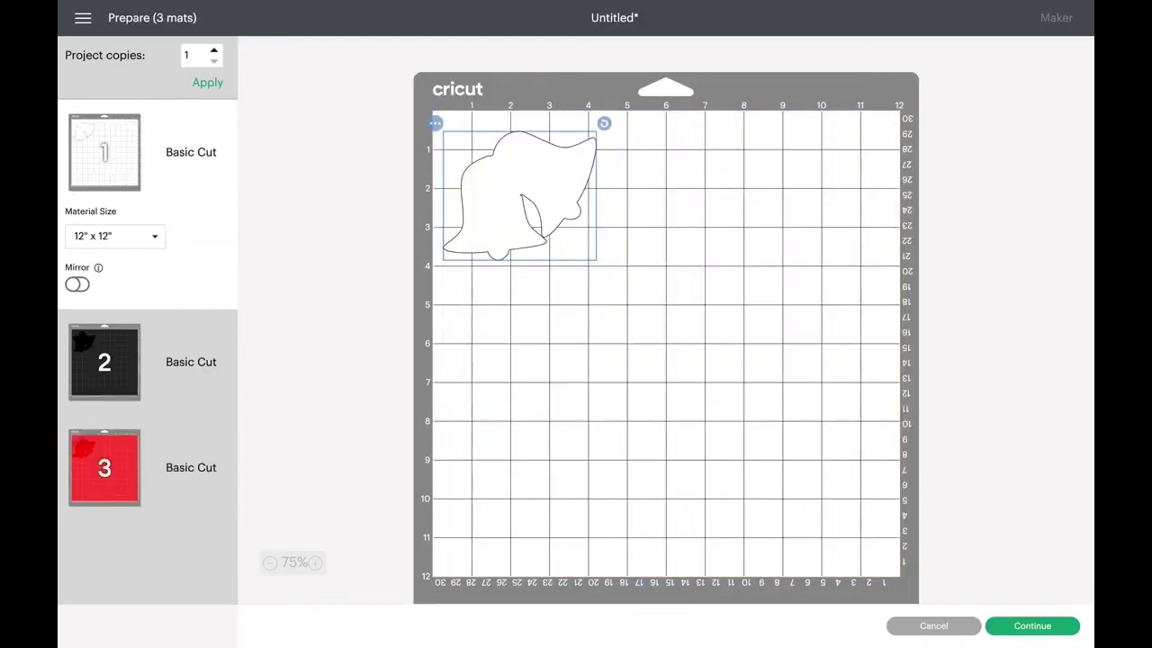
# Continue to the cut setup, set the base material to Medium Cardstock – 80 lb (216 gsm), and turn on Fast Mode.
pyautogui.click(1029, 627)
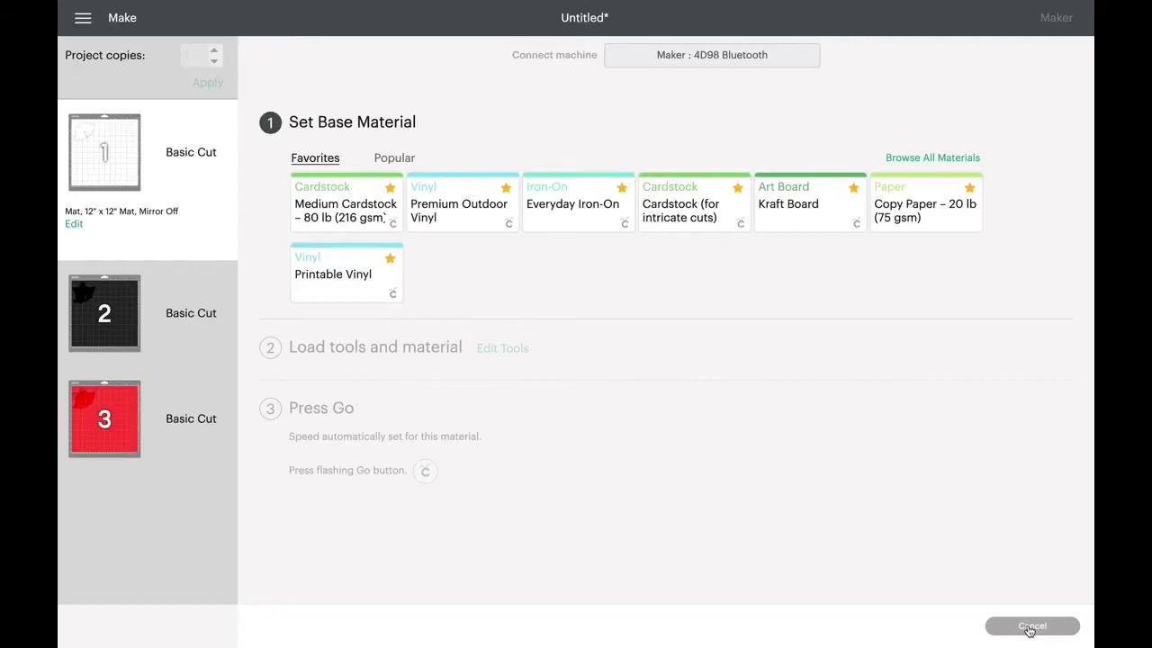
pyautogui.click(373, 212)
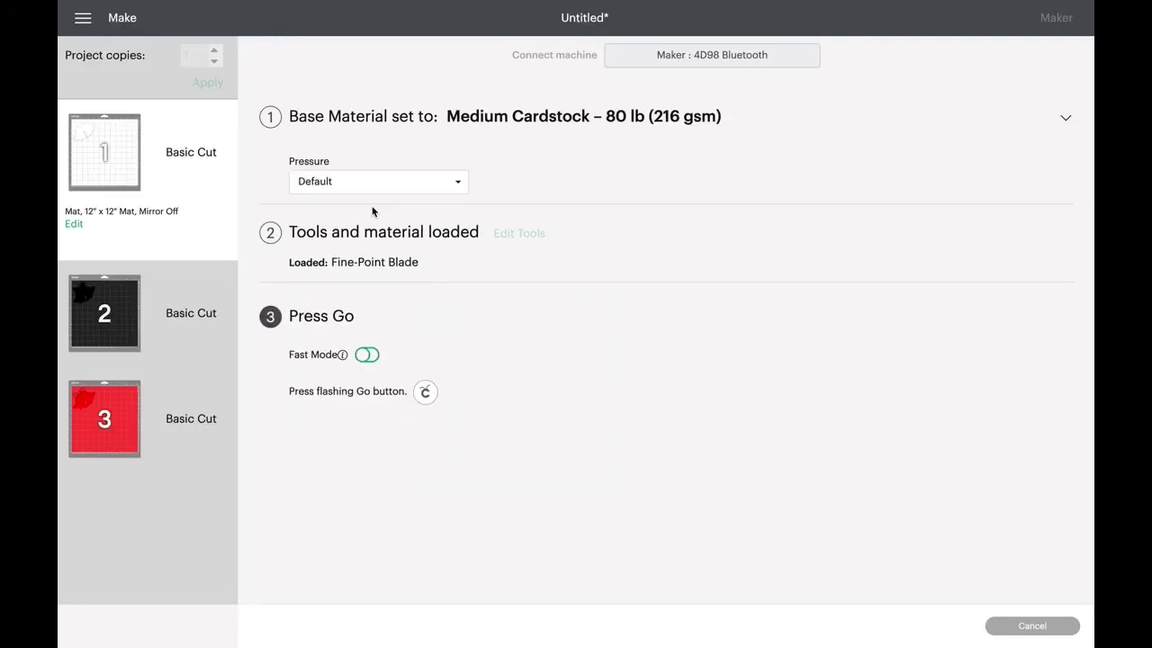
pyautogui.click(374, 357)
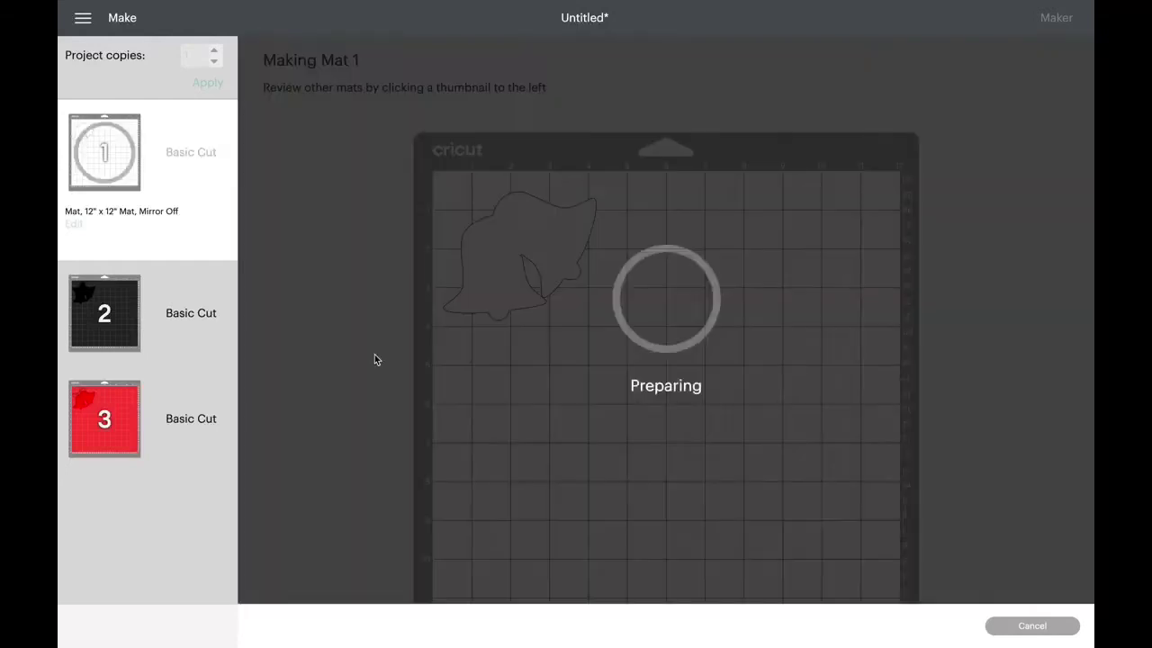
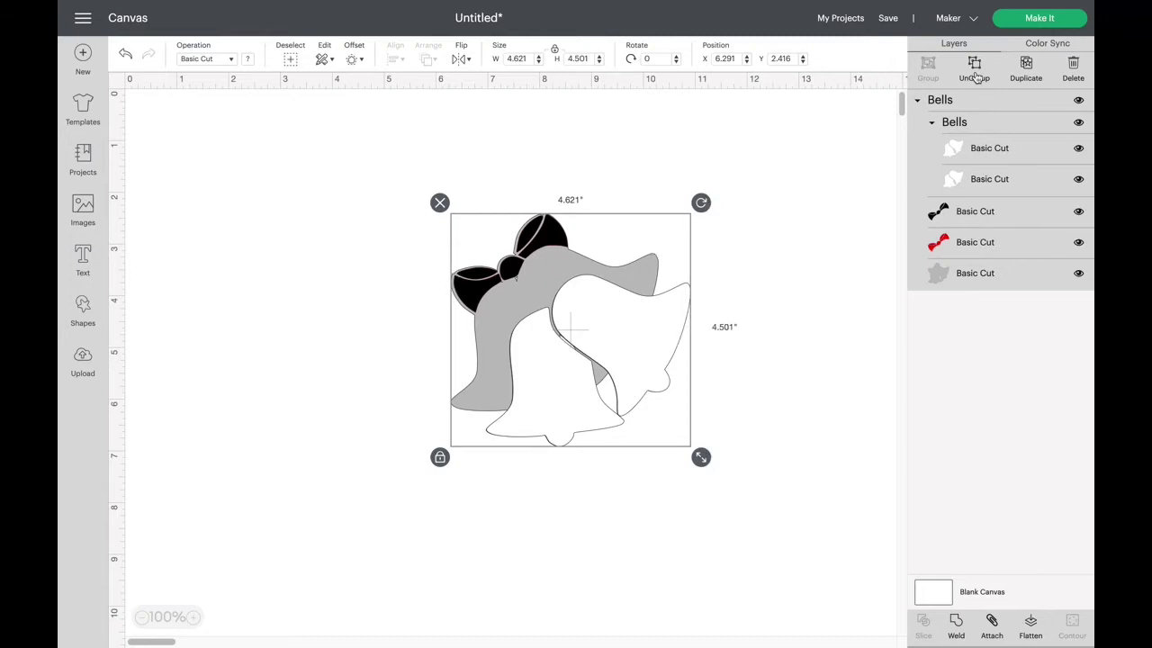
# Ungroup the Bells design and spread the black bow, white bells and grey silhouette apart, with the silhouette at about X 10.15, Y 0.69.
pyautogui.click(976, 76)
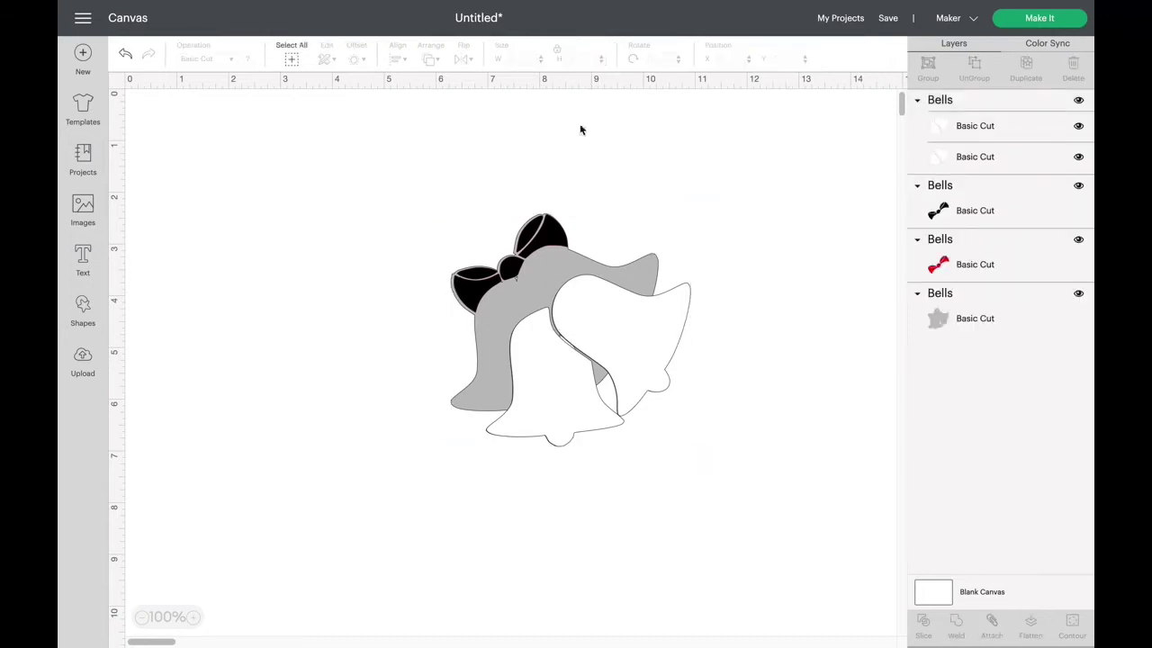
pyautogui.click(542, 248)
pyautogui.moveTo(520, 245); pyautogui.dragTo(350, 200)
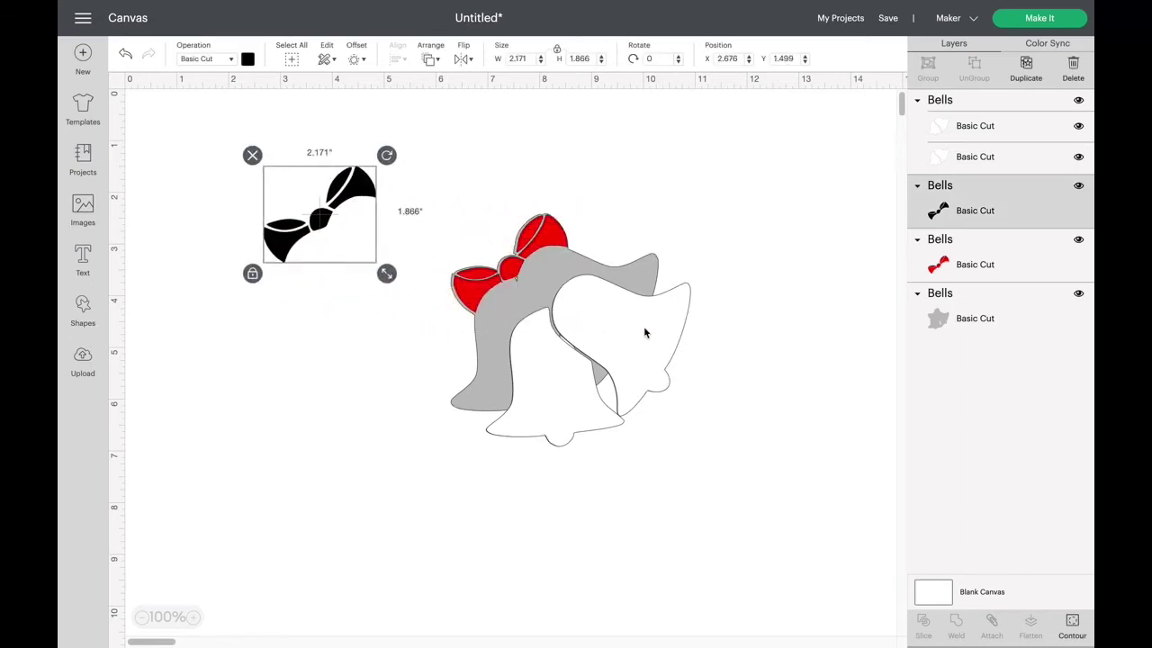
pyautogui.moveTo(644, 330); pyautogui.dragTo(375, 410)
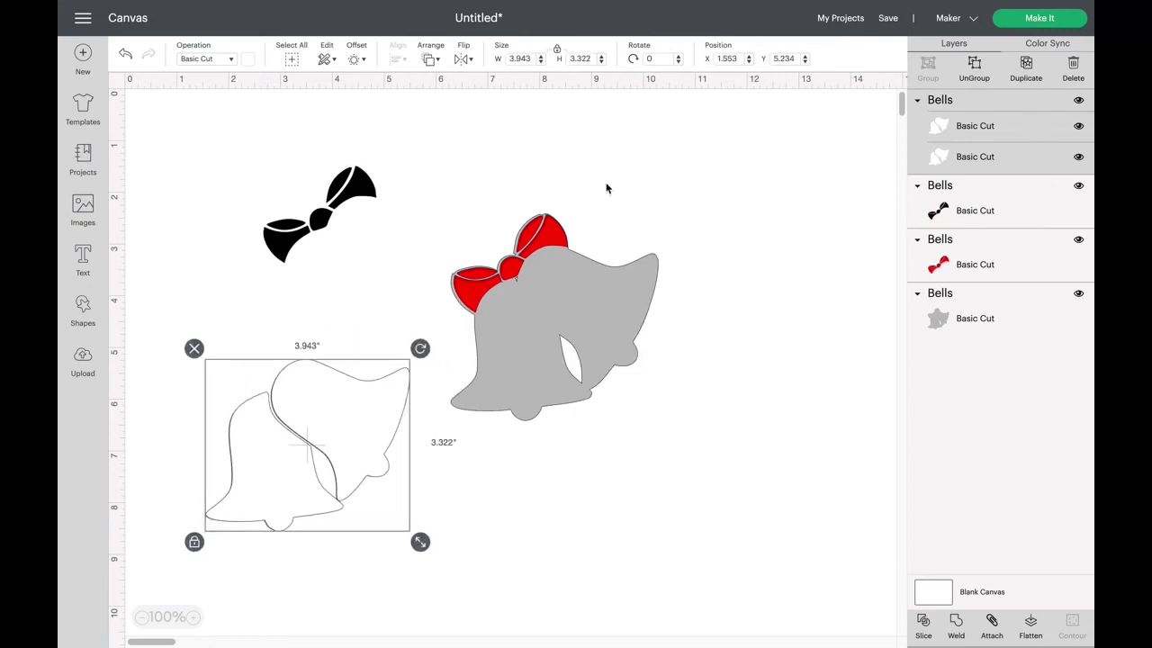
pyautogui.moveTo(607, 296); pyautogui.dragTo(807, 207)
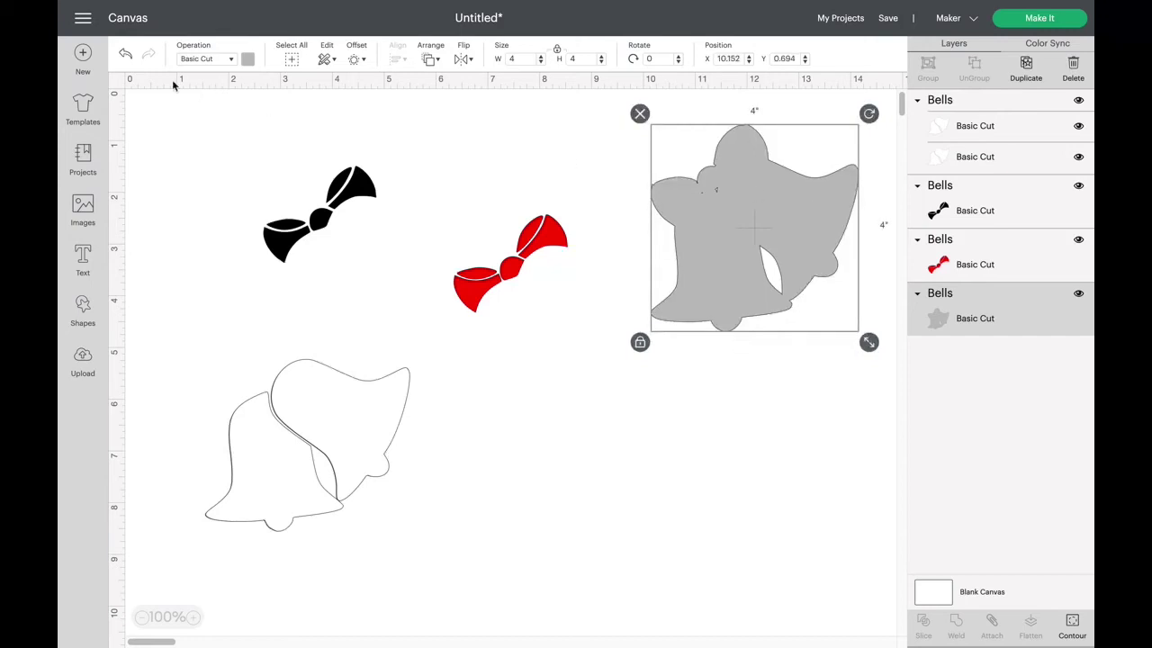
# Recolour the grey silhouette black and move the red bow next to the black bow.
pyautogui.click(247, 59)
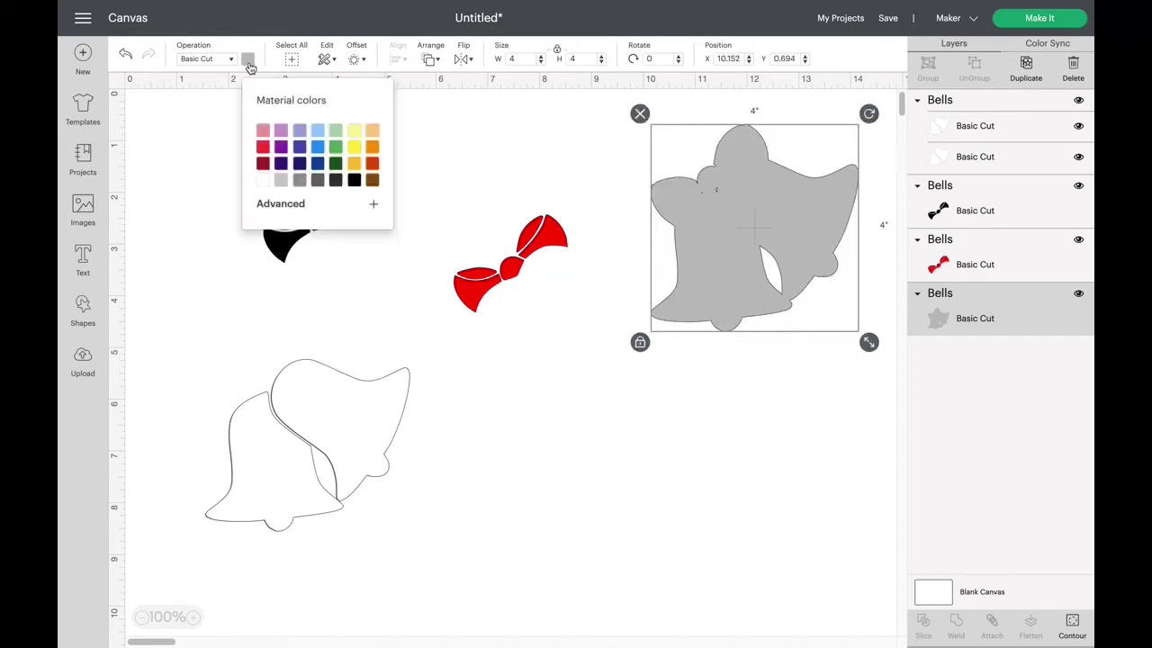
pyautogui.click(355, 180)
pyautogui.click(477, 463)
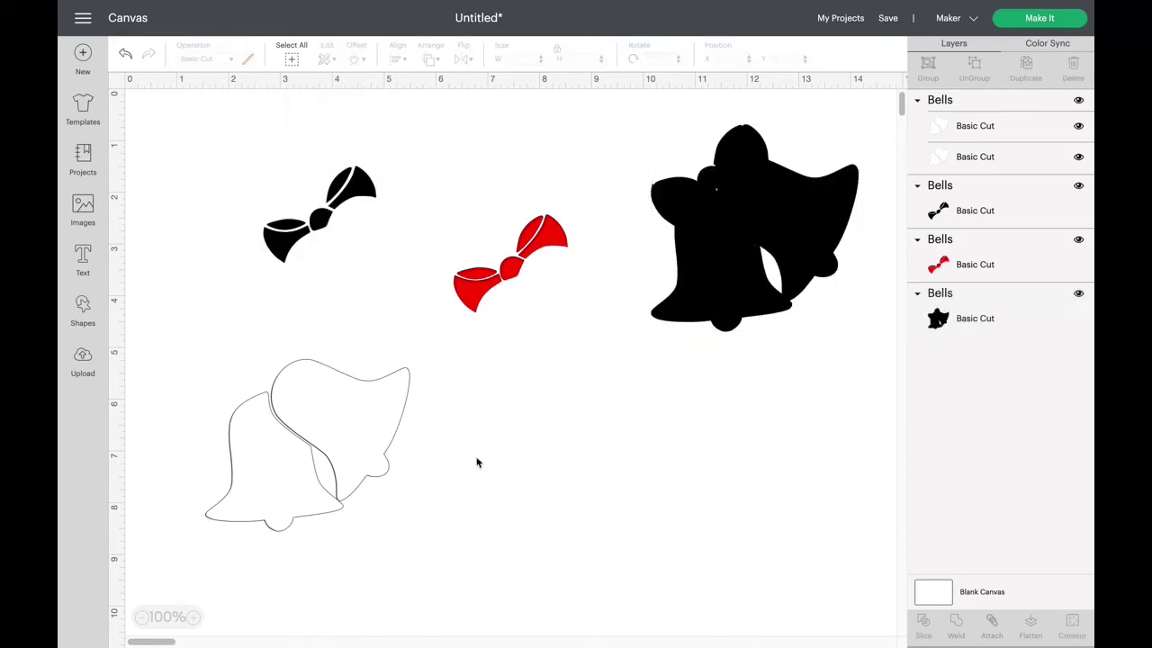
pyautogui.moveTo(547, 232); pyautogui.dragTo(416, 208)
# Ungroup the white bells and set the two copies side by side at about X 2.27, Y 5.18 and X 6.65, Y 5.22.
pyautogui.moveTo(399, 419); pyautogui.dragTo(578, 383)
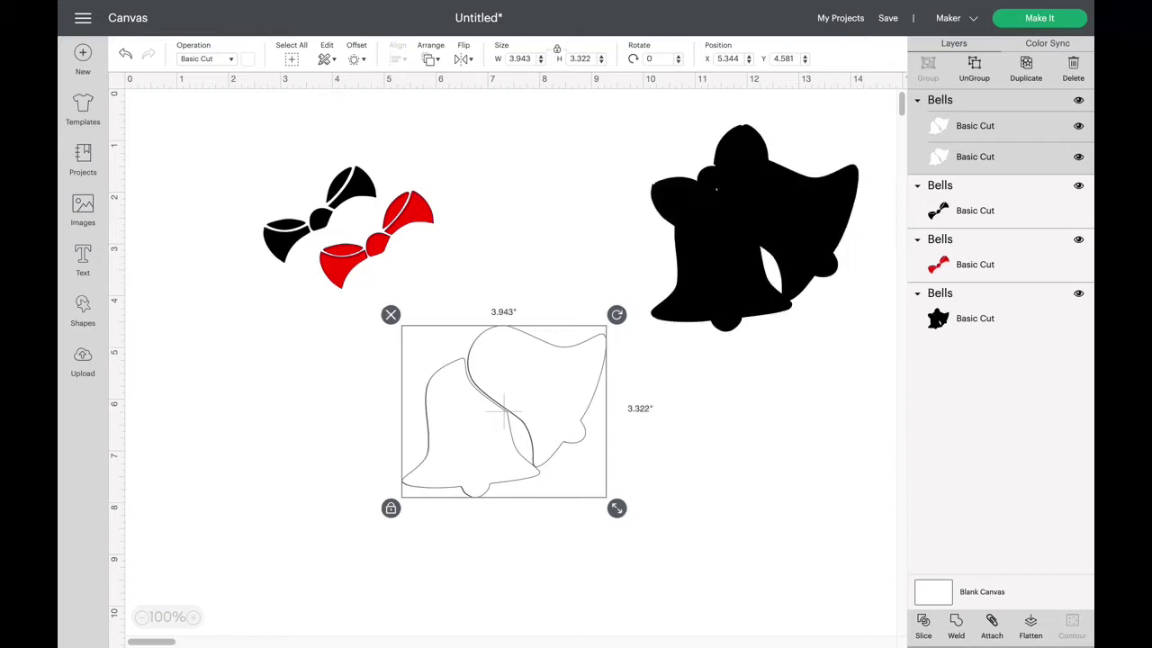
pyautogui.click(974, 68)
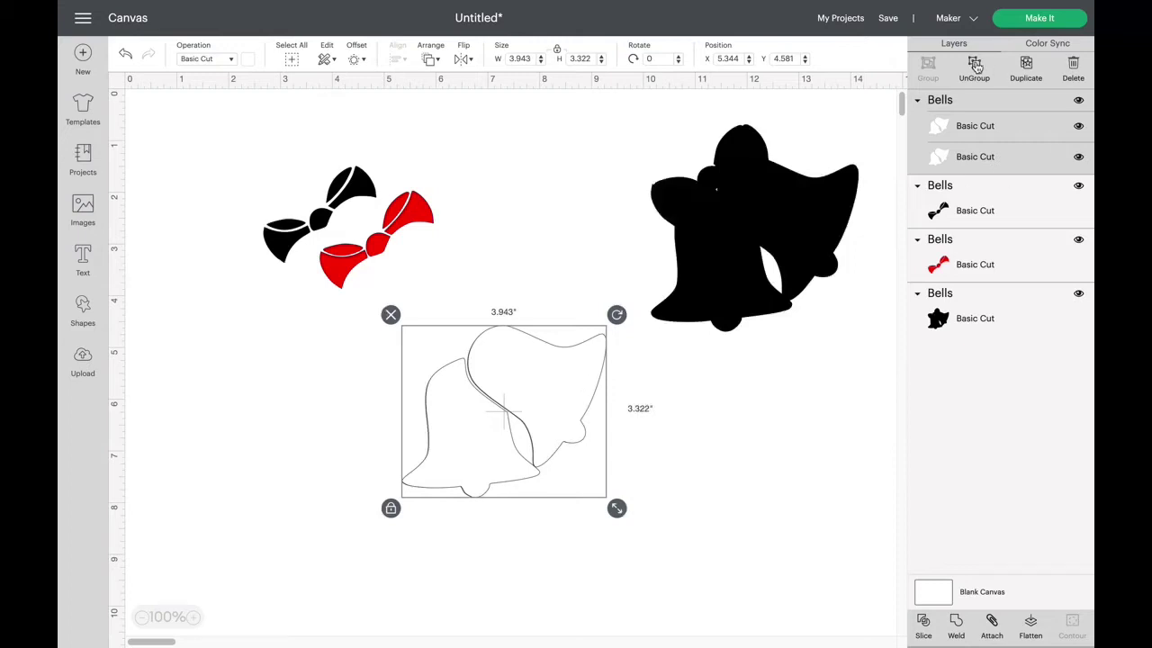
pyautogui.click(818, 376)
pyautogui.click(541, 379)
pyautogui.moveTo(541, 379); pyautogui.dragTo(306, 398)
pyautogui.moveTo(551, 414); pyautogui.dragTo(614, 443)
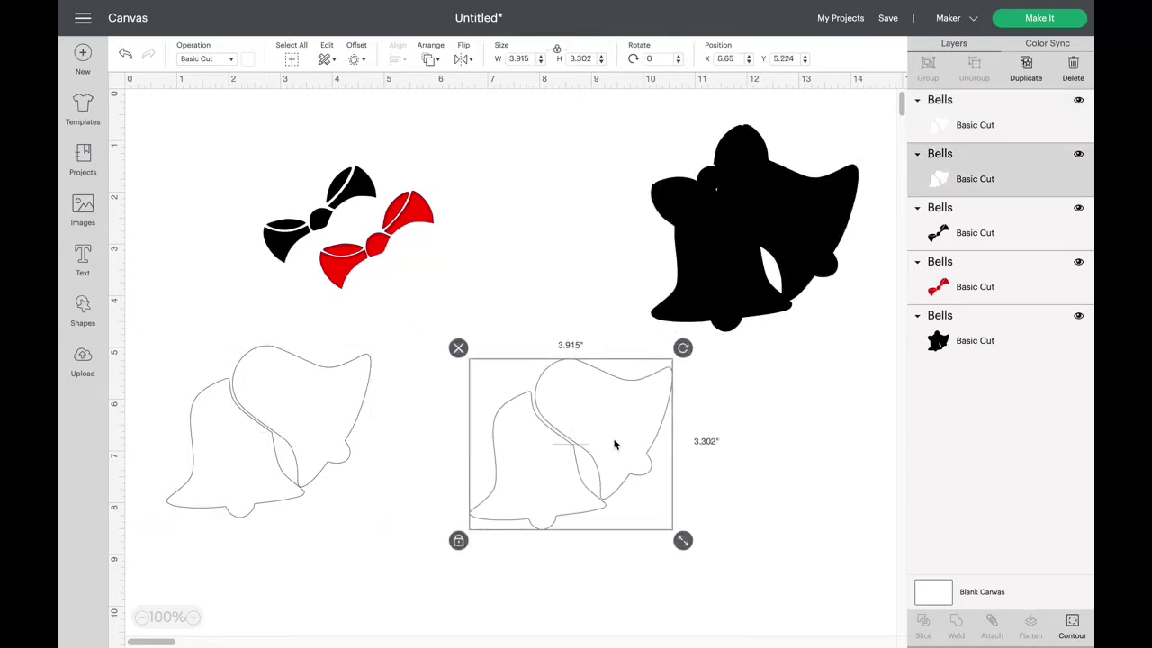
pyautogui.moveTo(315, 411); pyautogui.dragTo(394, 423)
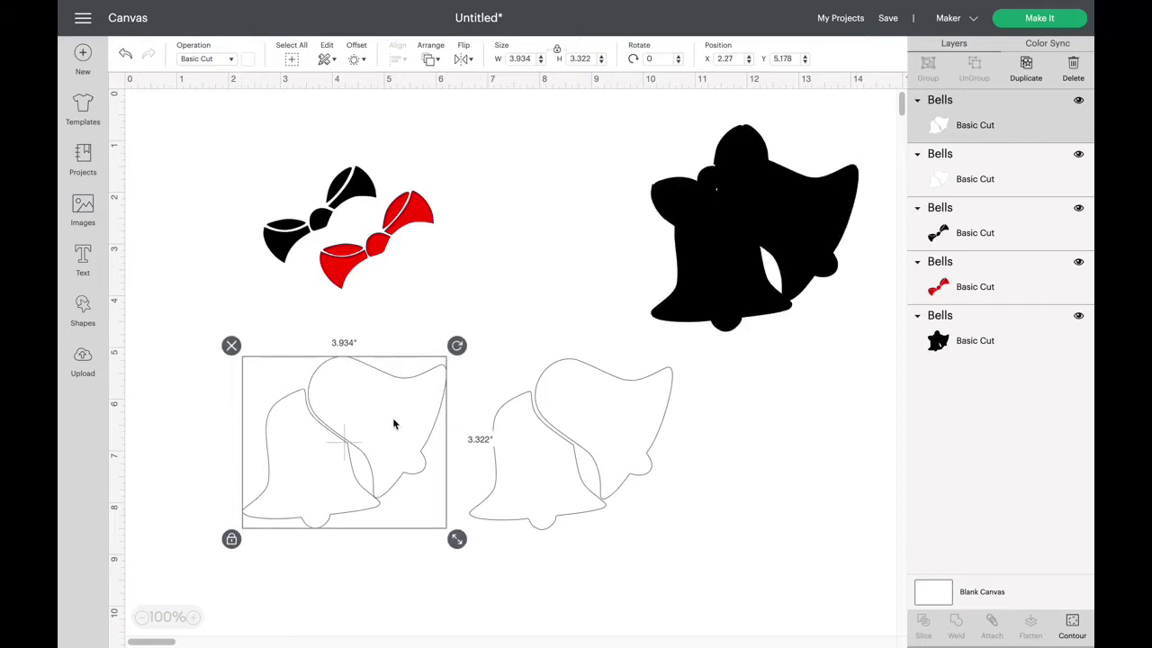
pyautogui.click(652, 425)
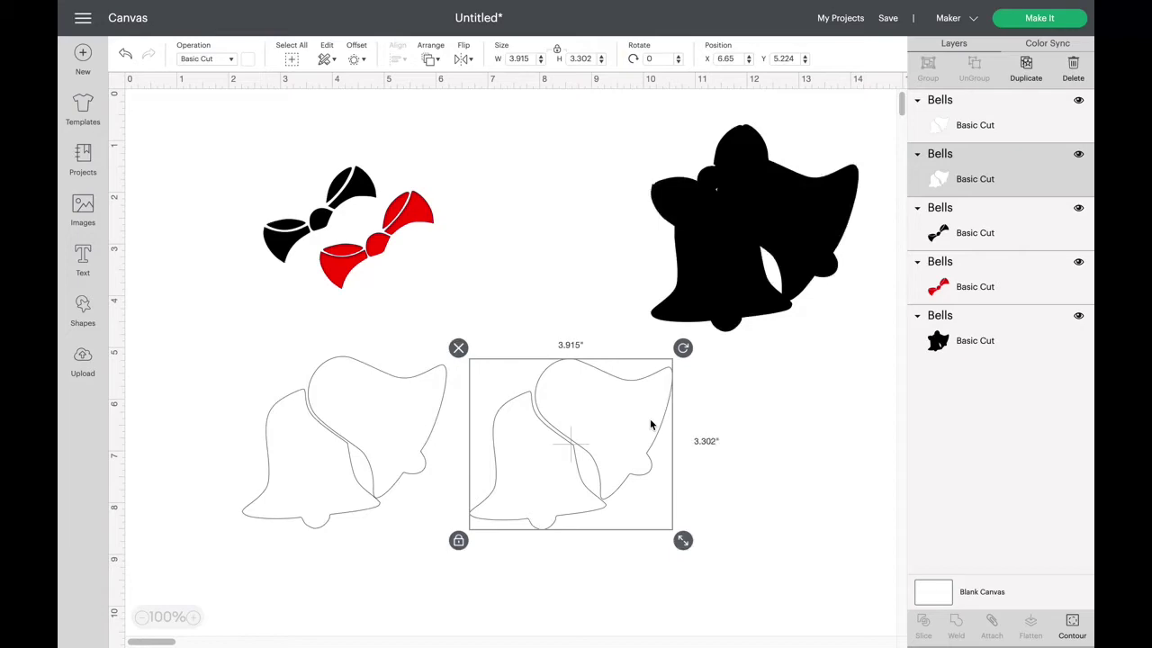
# Hide the tilted bell's contour in the second white bells copy, keeping only the upright bell.
pyautogui.click(1072, 621)
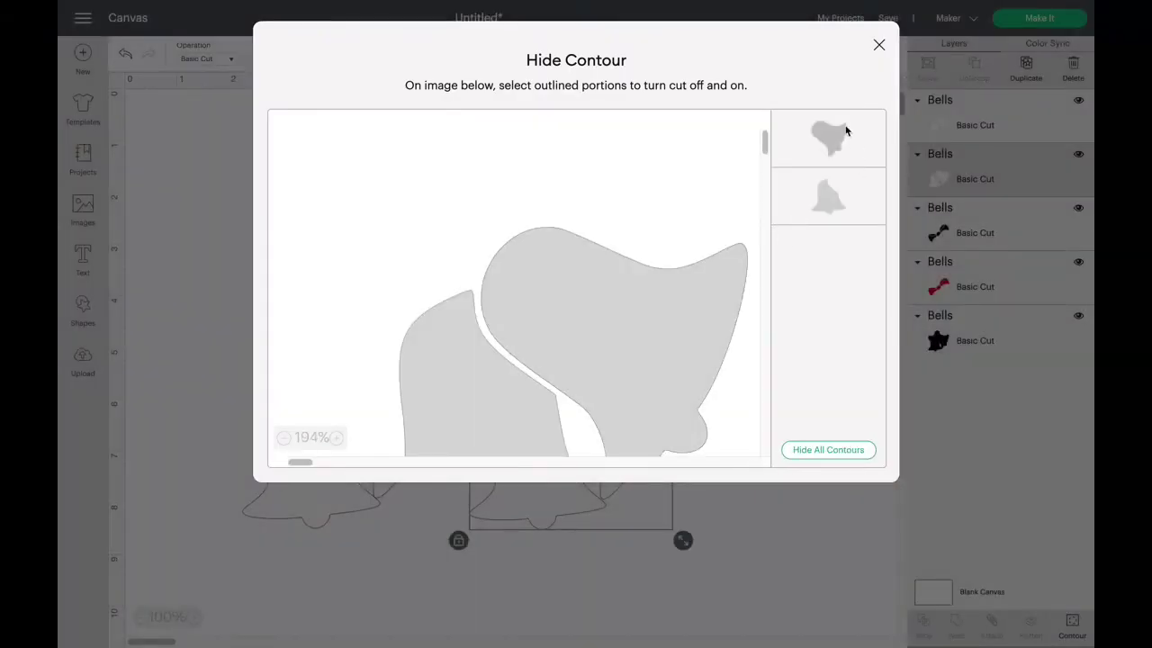
pyautogui.click(845, 131)
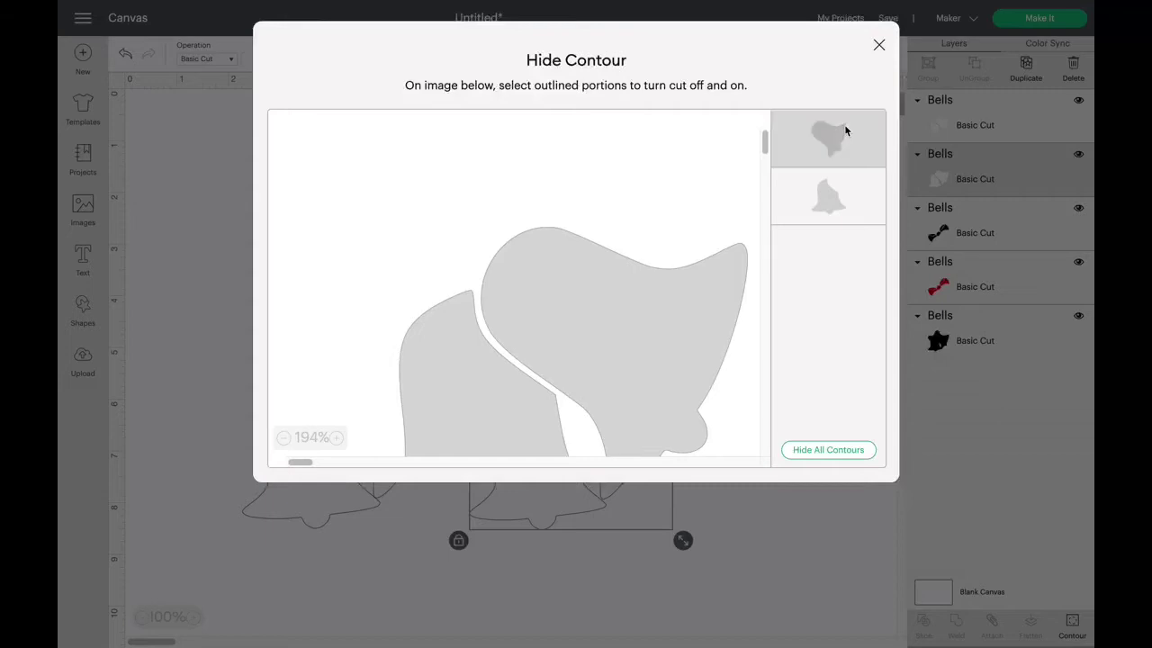
pyautogui.click(776, 522)
# Hide the upright bell's contour in the first white bells copy, keeping only the tilted bell.
pyautogui.click(377, 416)
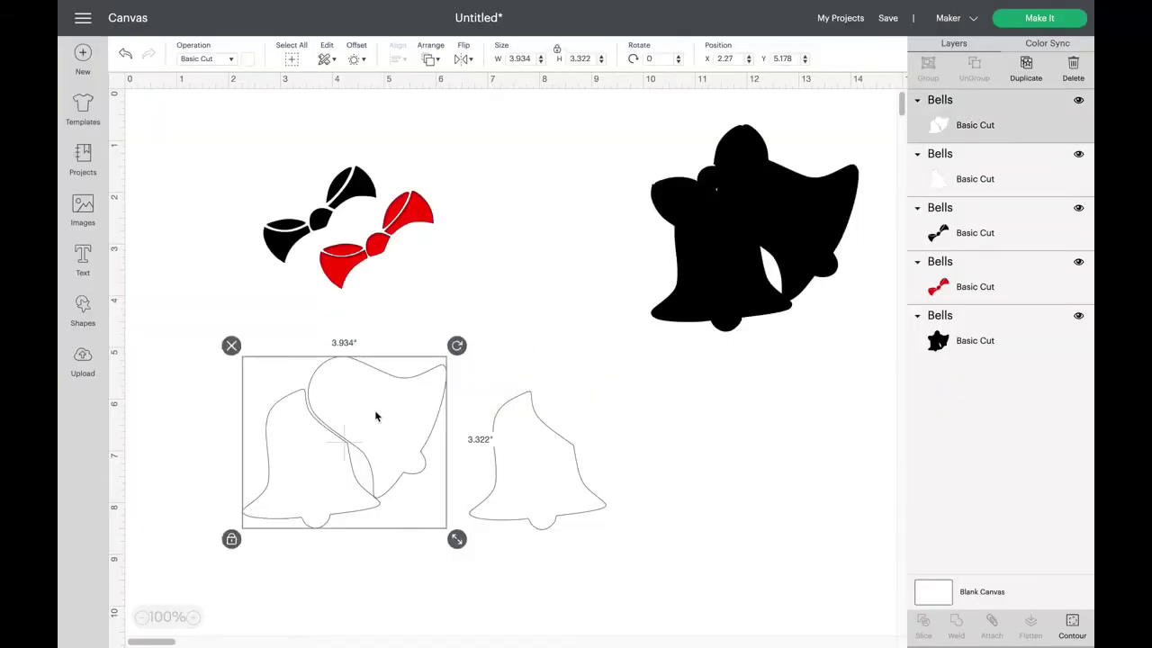
pyautogui.click(1072, 625)
pyautogui.click(426, 390)
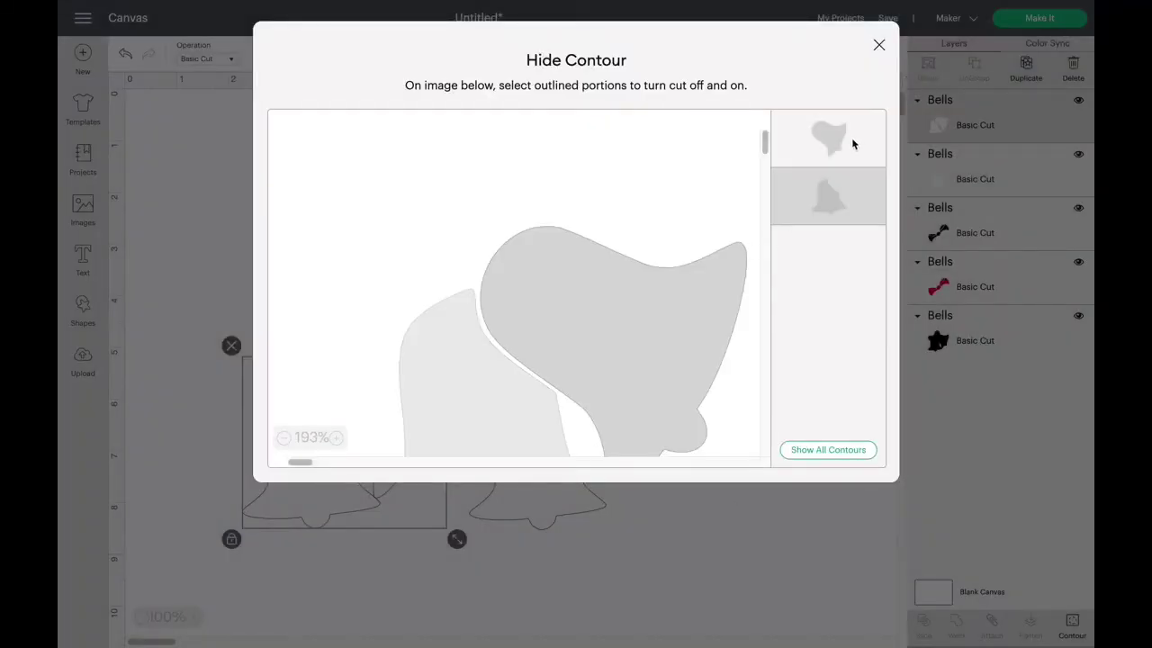
pyautogui.click(817, 530)
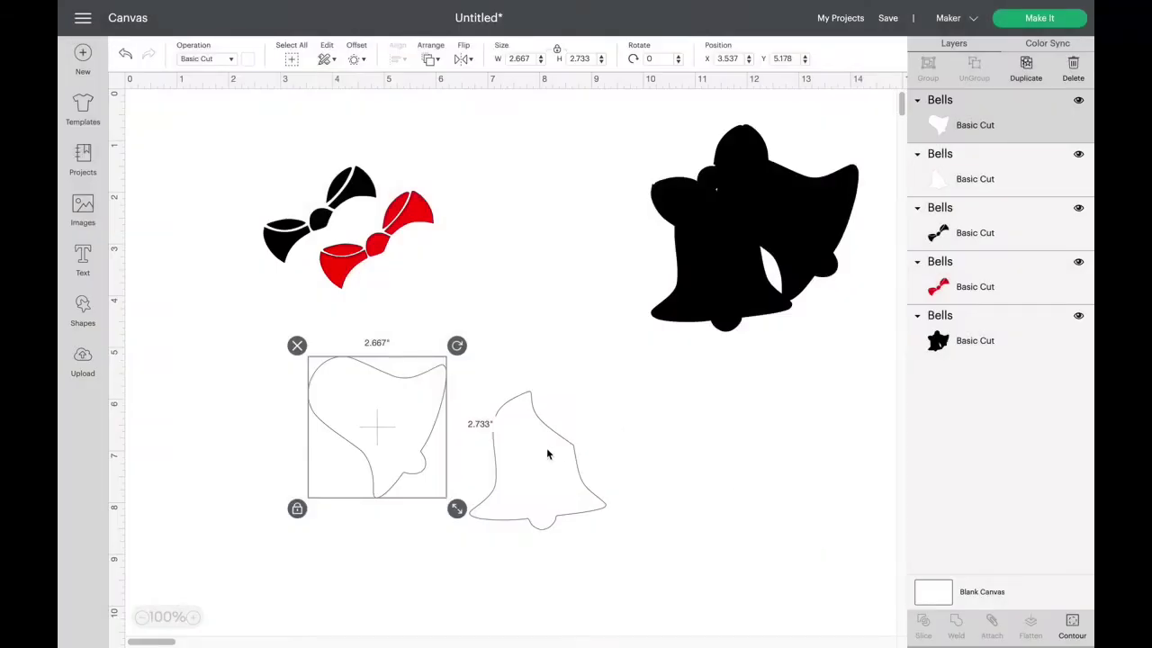
# Move the upright bell beside the tilted bell at about X 2.25, Y 5.82 and recolour it red.
pyautogui.moveTo(547, 455); pyautogui.dragTo(320, 453)
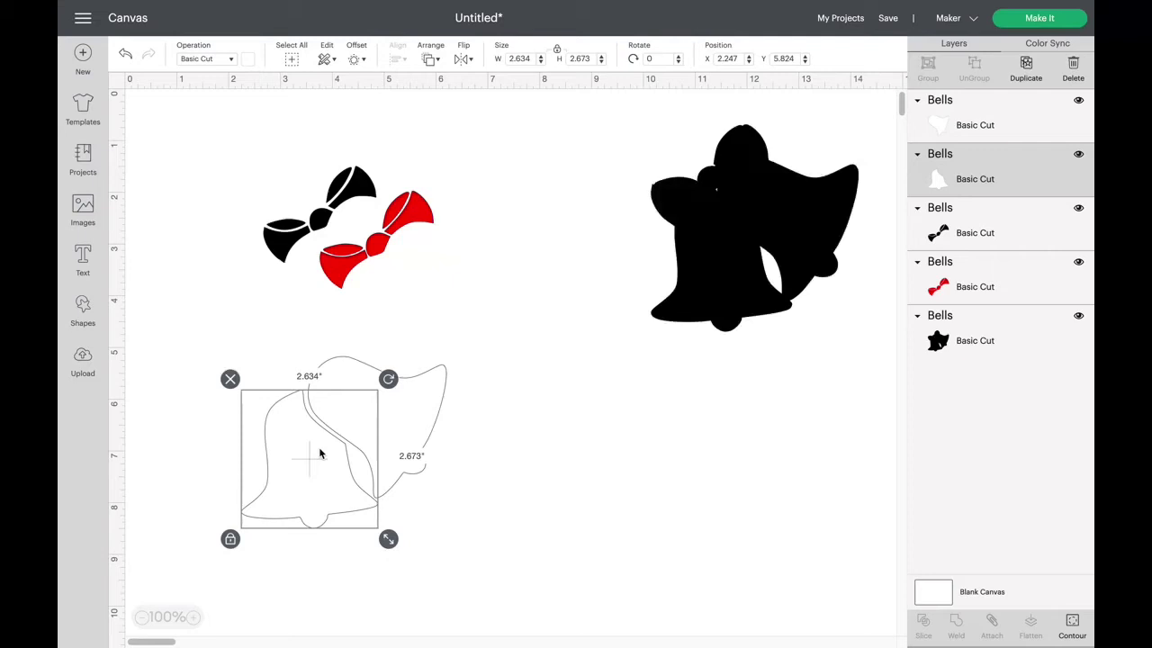
pyautogui.click(248, 60)
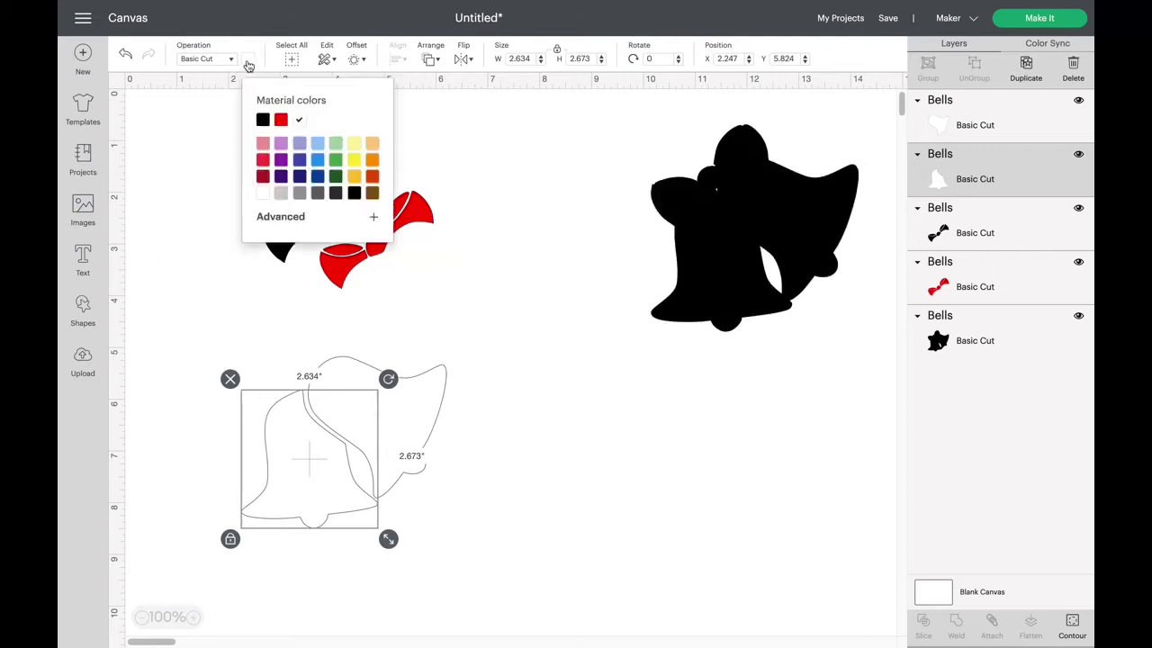
pyautogui.click(281, 123)
pyautogui.click(492, 396)
# Recolour the white tilted bell light green.
pyautogui.click(427, 402)
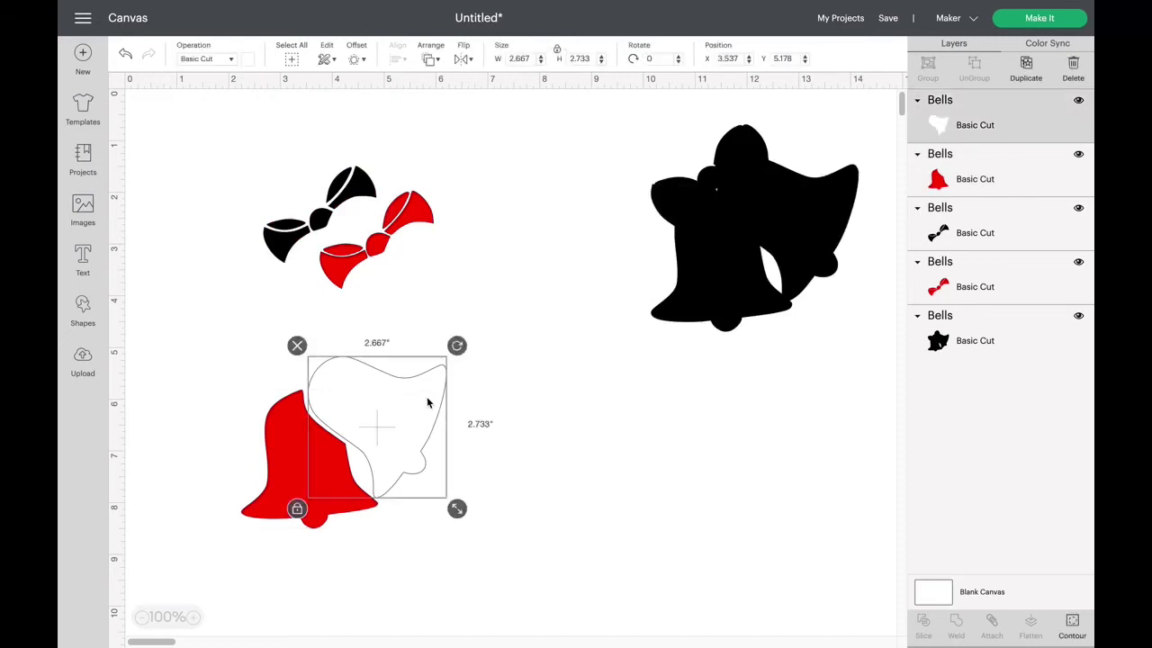
pyautogui.click(248, 60)
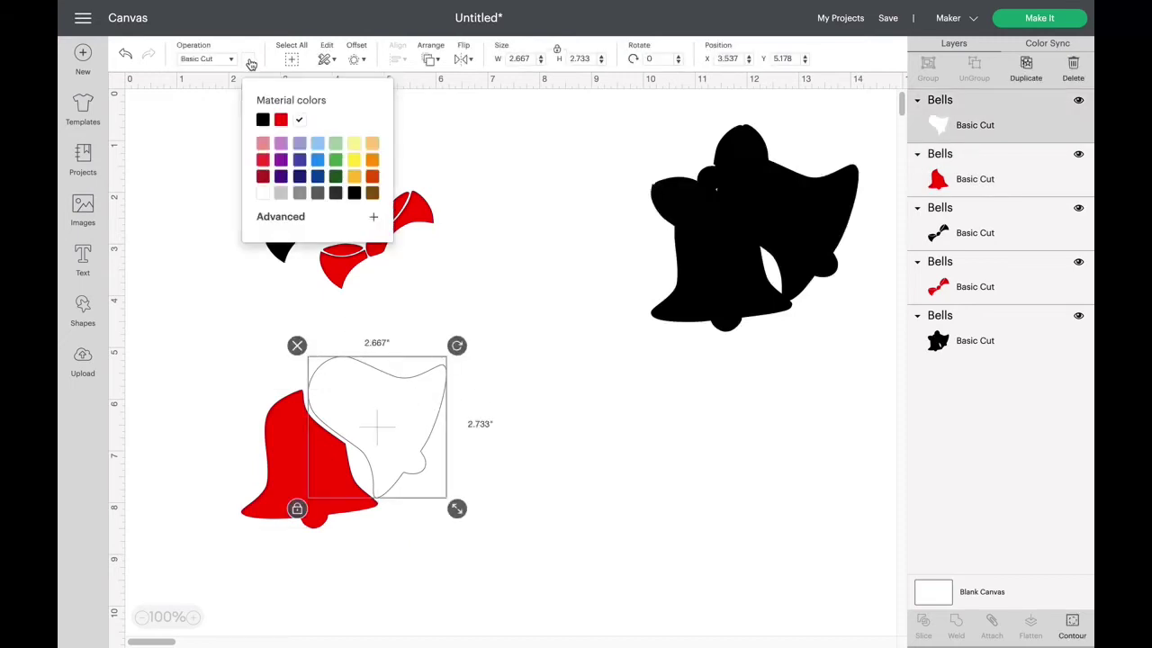
pyautogui.click(335, 146)
pyautogui.click(537, 335)
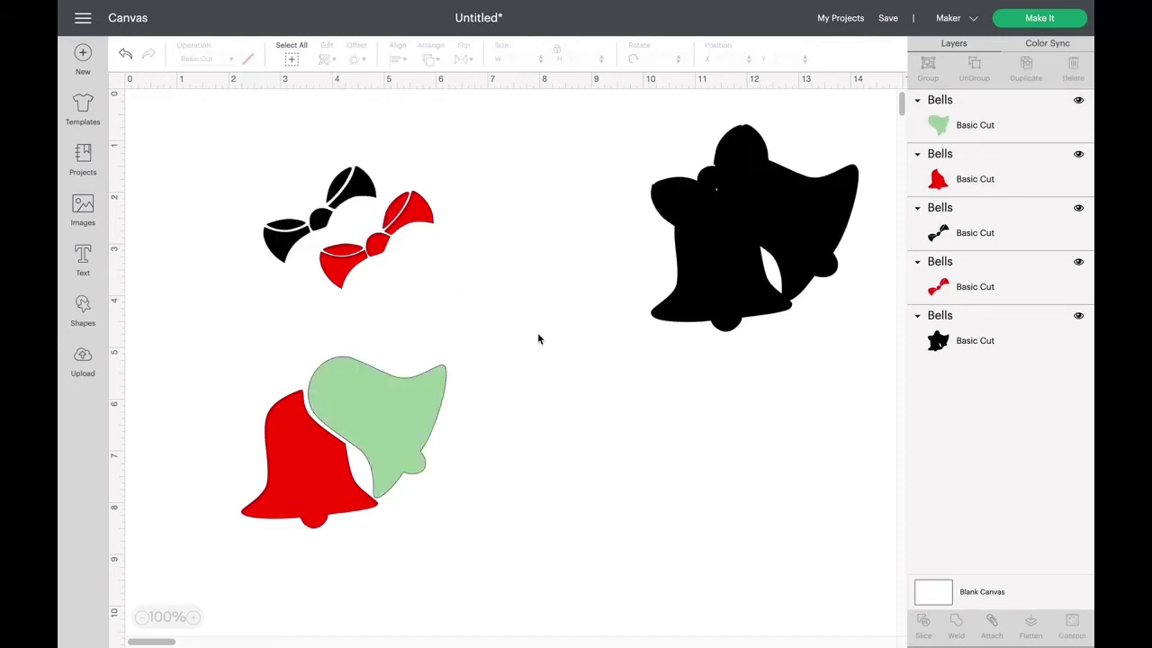
# Move the black silhouette to the middle of the canvas and place the green and red bells on their matching shapes.
pyautogui.moveTo(832, 193); pyautogui.dragTo(682, 372)
pyautogui.moveTo(379, 465); pyautogui.dragTo(640, 429)
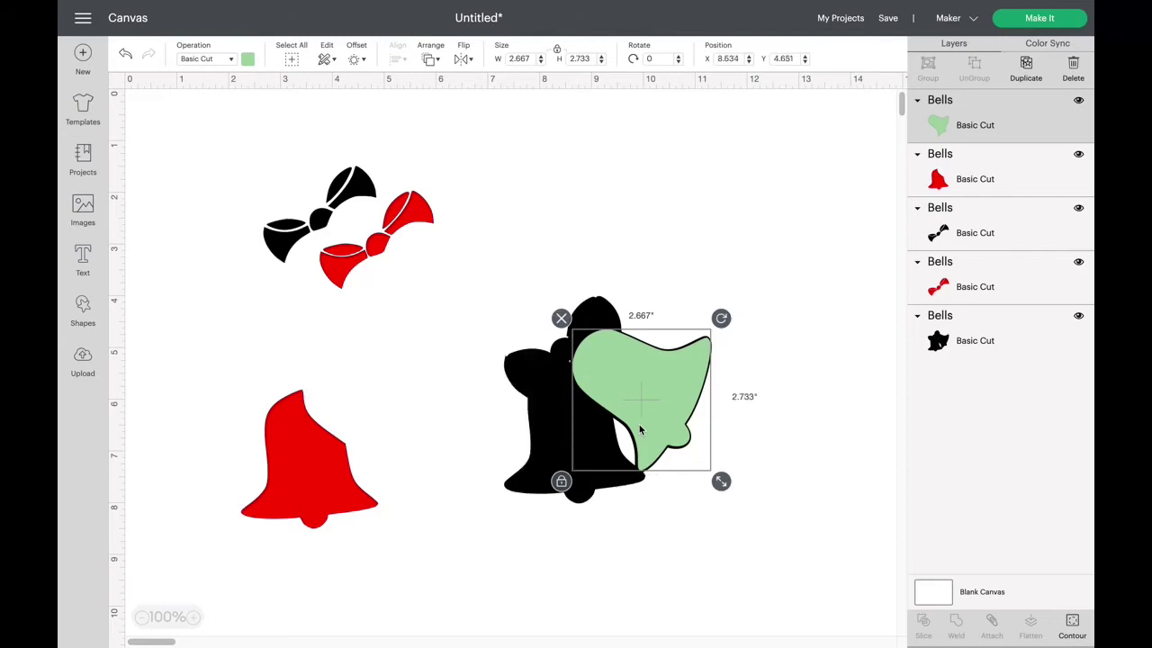
pyautogui.moveTo(313, 484); pyautogui.dragTo(575, 457)
pyautogui.click(708, 264)
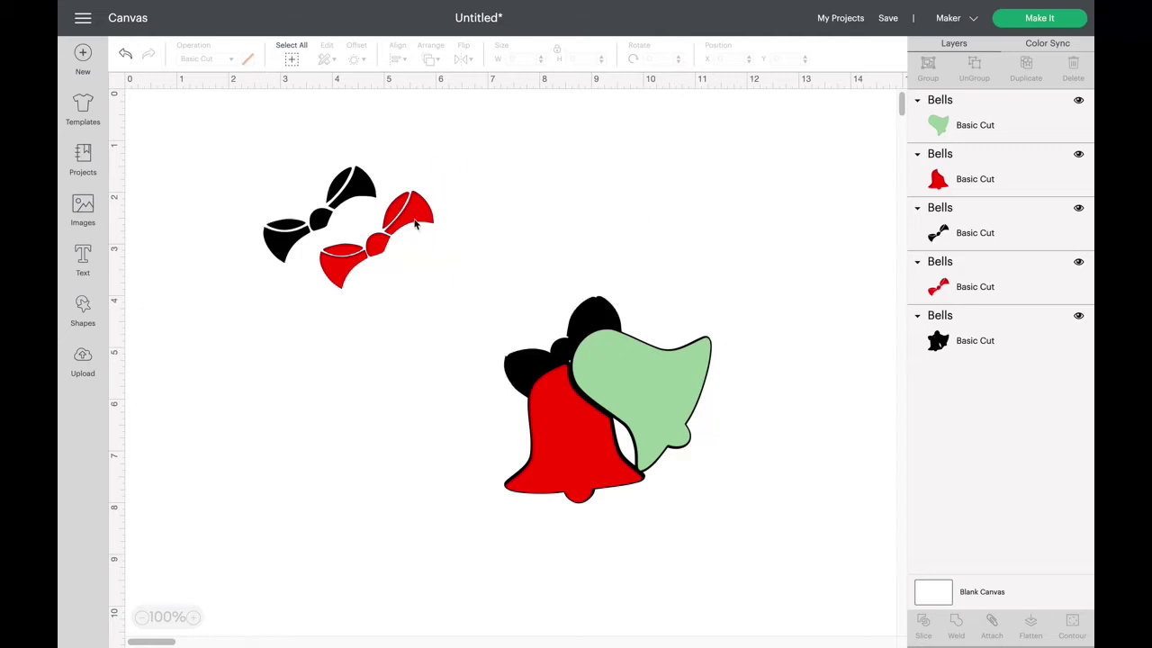
# Separate the bows, with the red one at about X 11.37, Y 1.12 and the black one at about X 3.33, Y 2.22.
pyautogui.moveTo(415, 225); pyautogui.dragTo(810, 180)
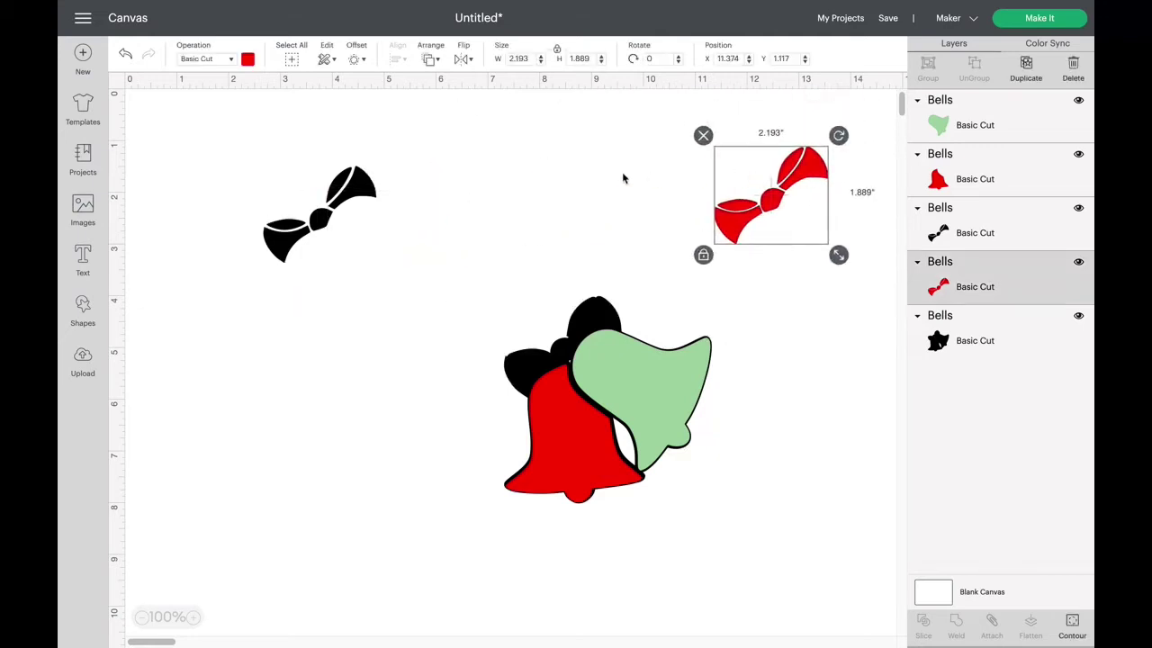
pyautogui.click(358, 192)
pyautogui.moveTo(358, 191); pyautogui.dragTo(394, 230)
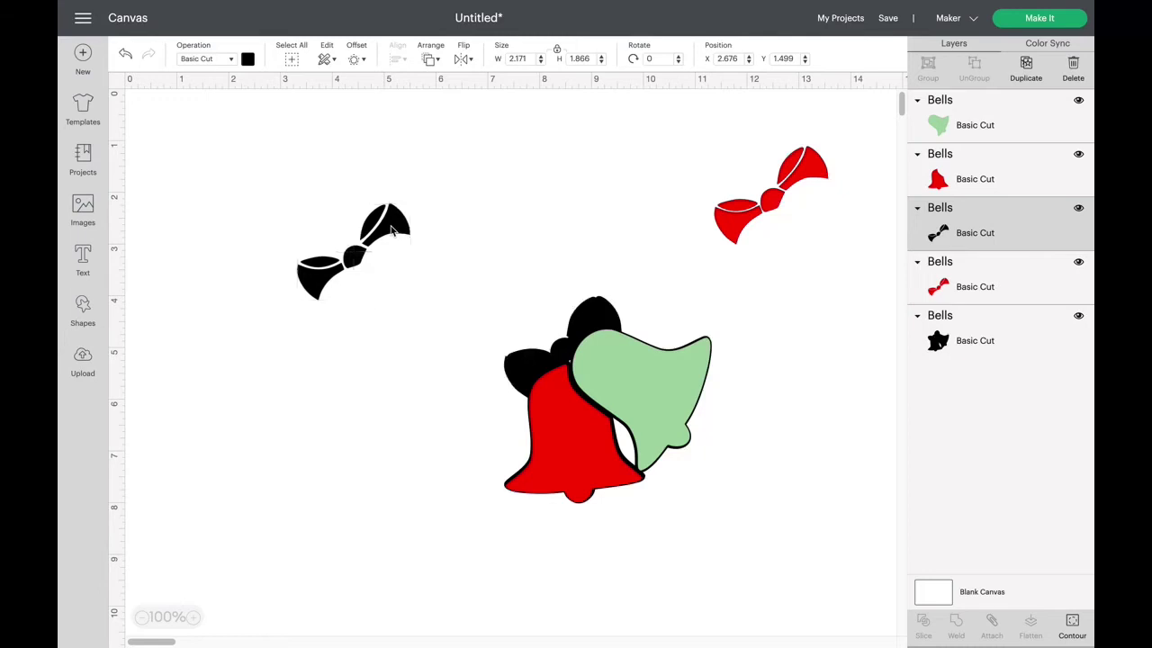
# Try to offset the black bow by 0.05 in with rounded corners, and undo the applied offset.
pyautogui.click(362, 63)
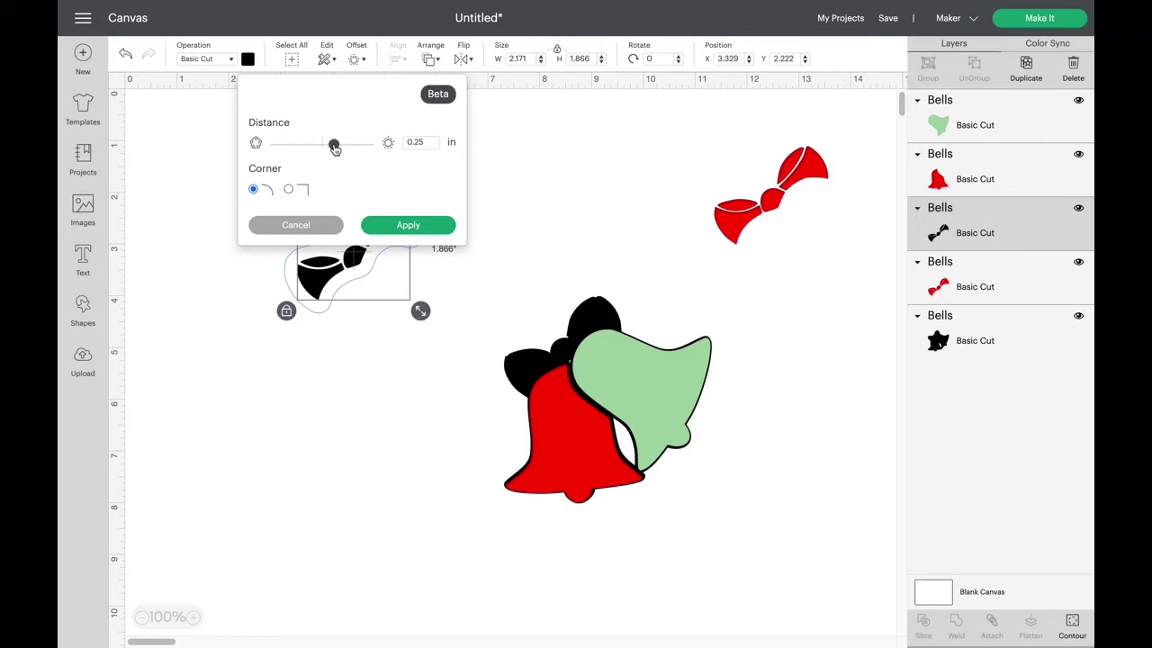
pyautogui.moveTo(335, 149); pyautogui.dragTo(329, 150)
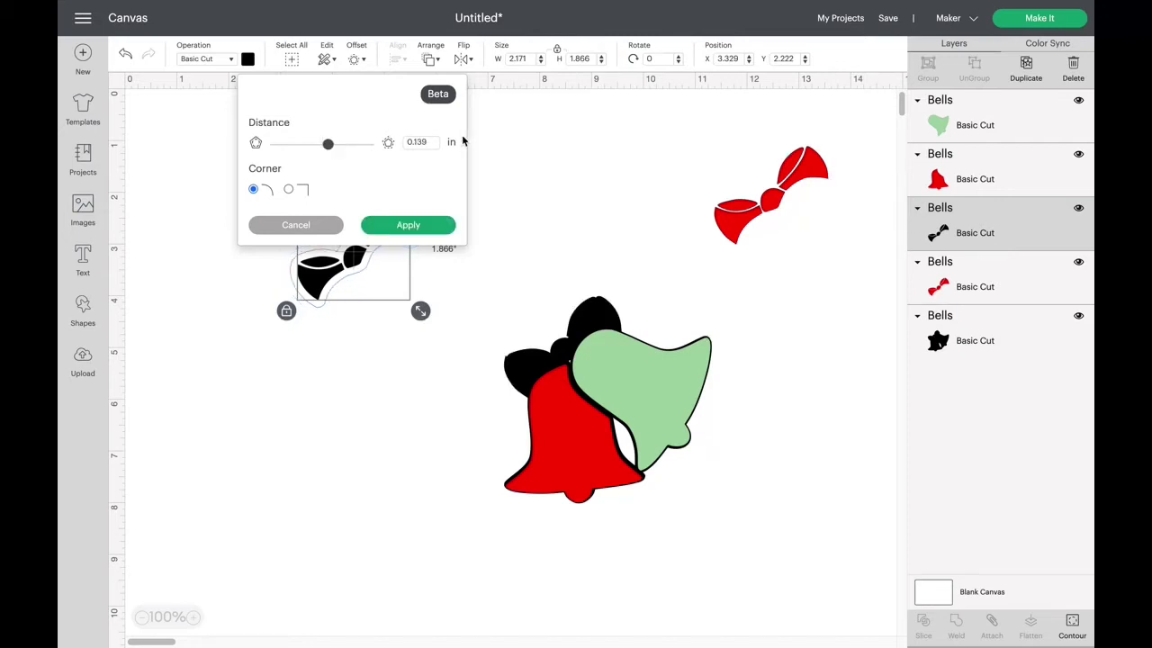
pyautogui.click(432, 143)
pyautogui.click(381, 227)
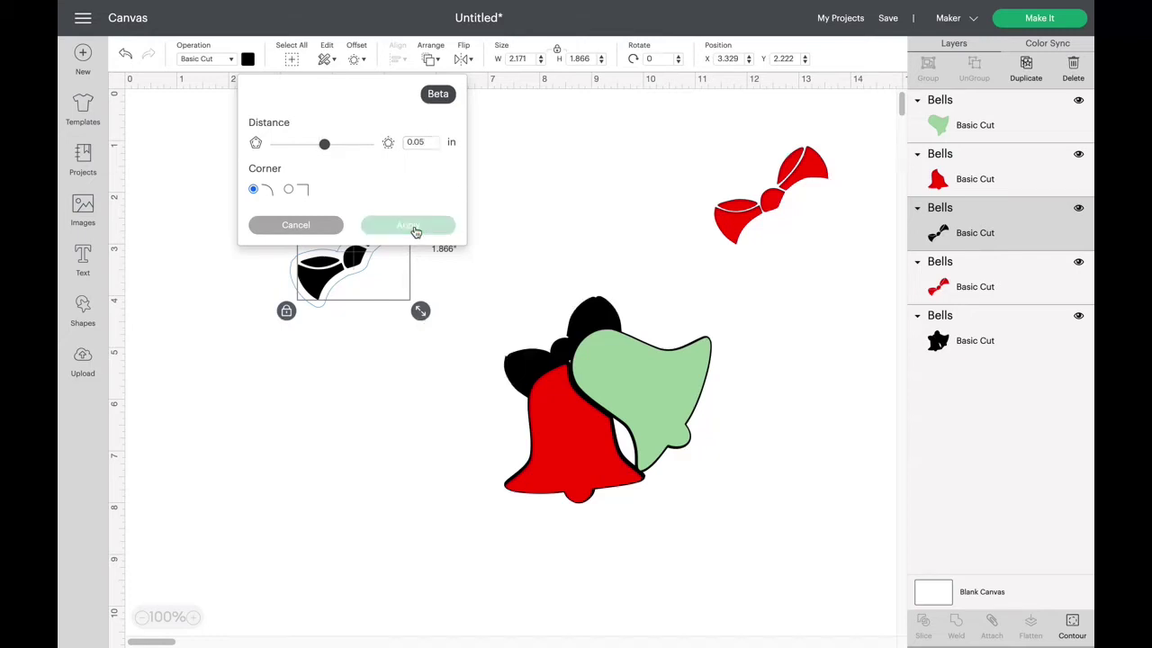
pyautogui.click(349, 415)
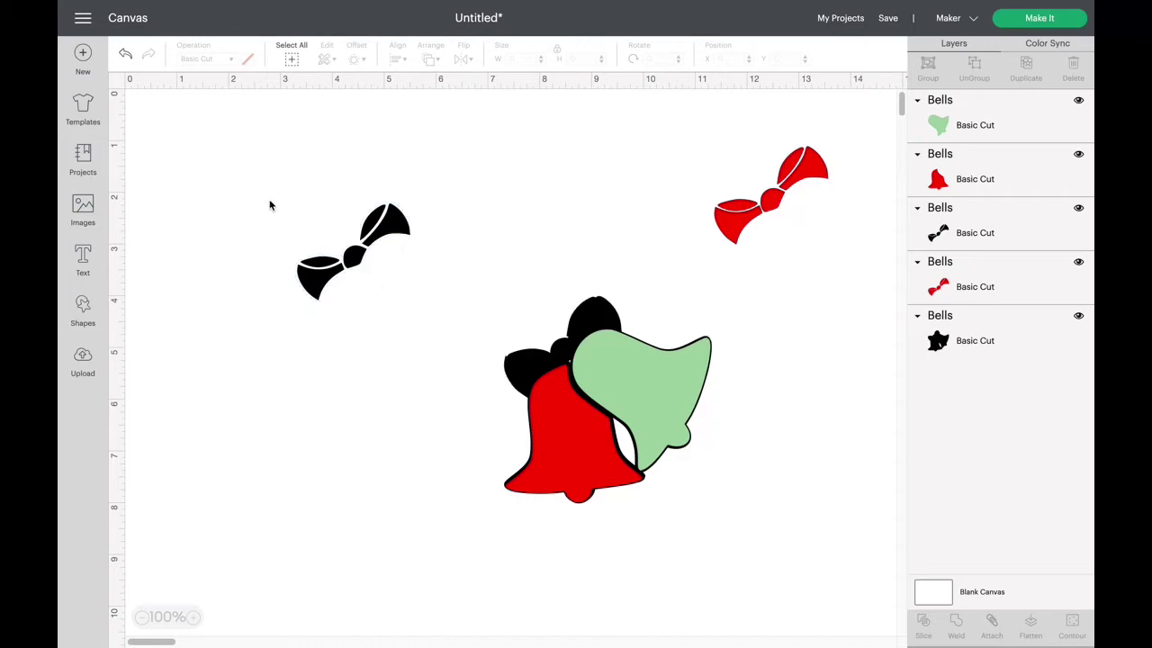
pyautogui.moveTo(242, 183); pyautogui.dragTo(492, 411)
pyautogui.click(355, 60)
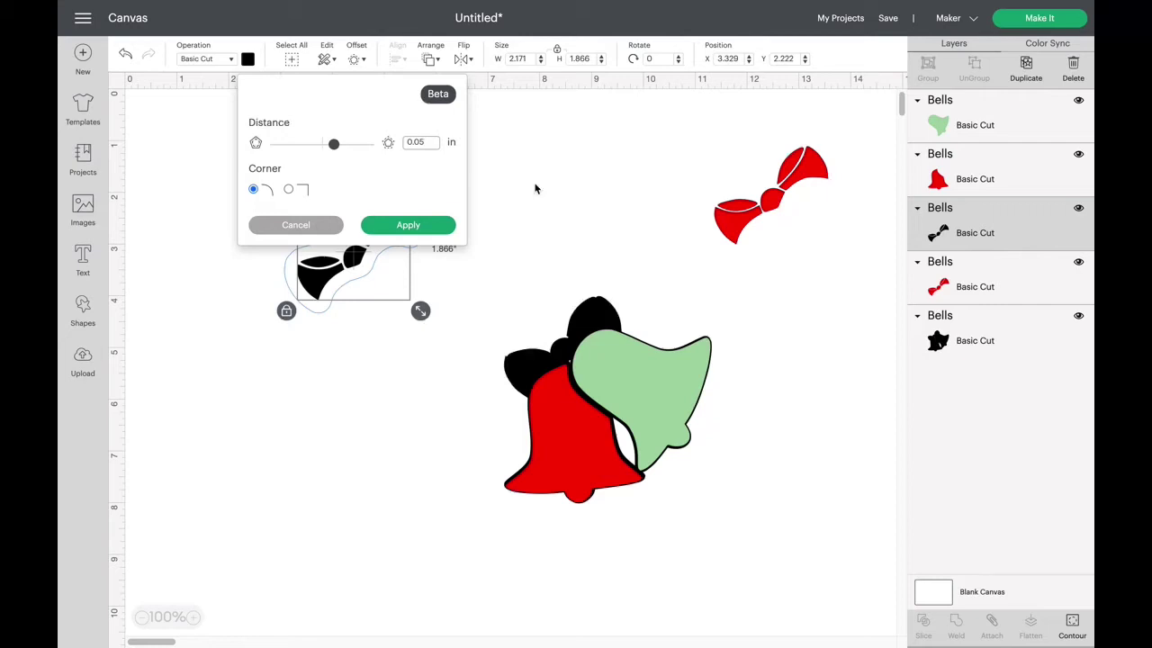
pyautogui.click(425, 226)
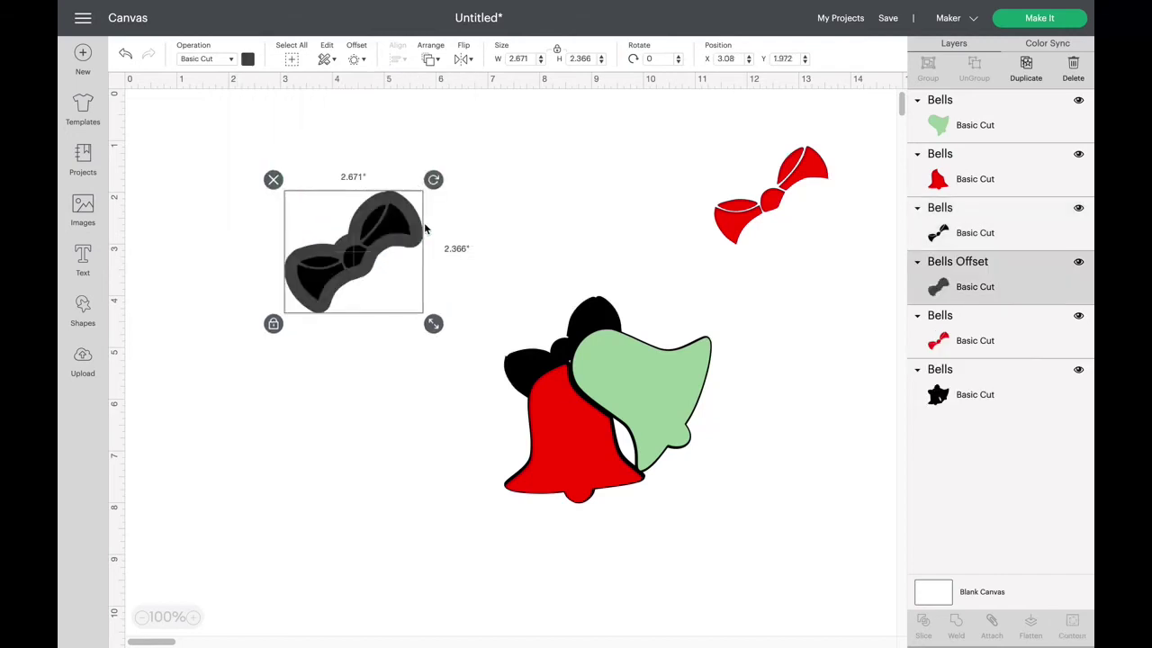
pyautogui.click(126, 54)
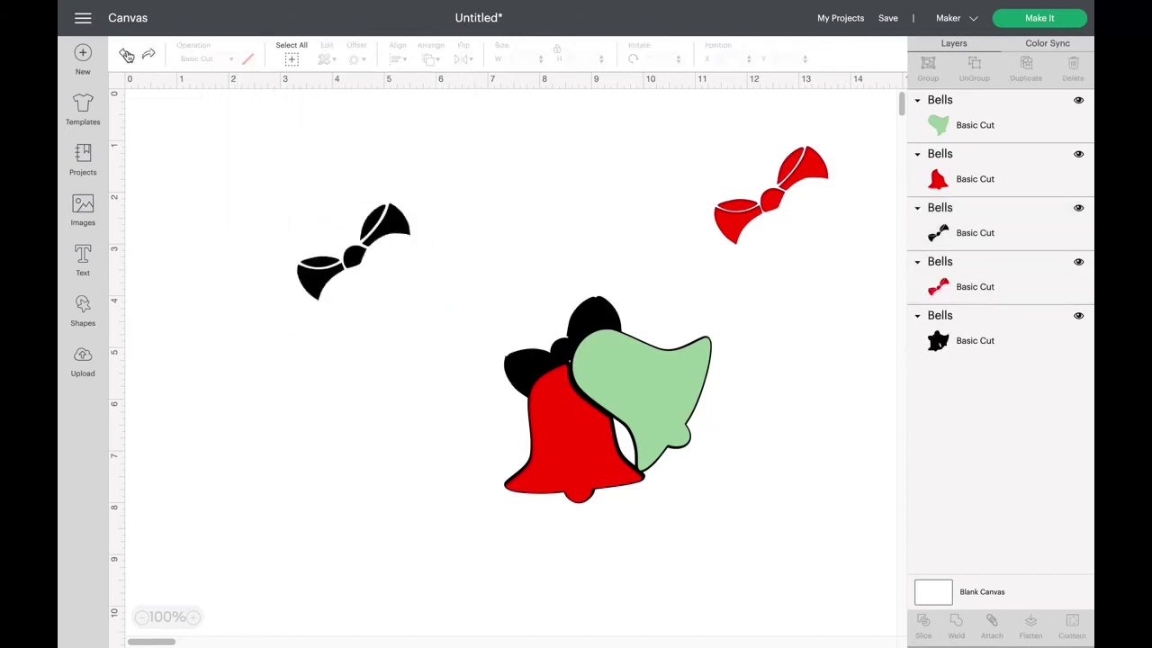
# Offset the black bow by 0.1 in with rounded corners.
pyautogui.moveTo(266, 174); pyautogui.dragTo(479, 322)
pyautogui.click(357, 59)
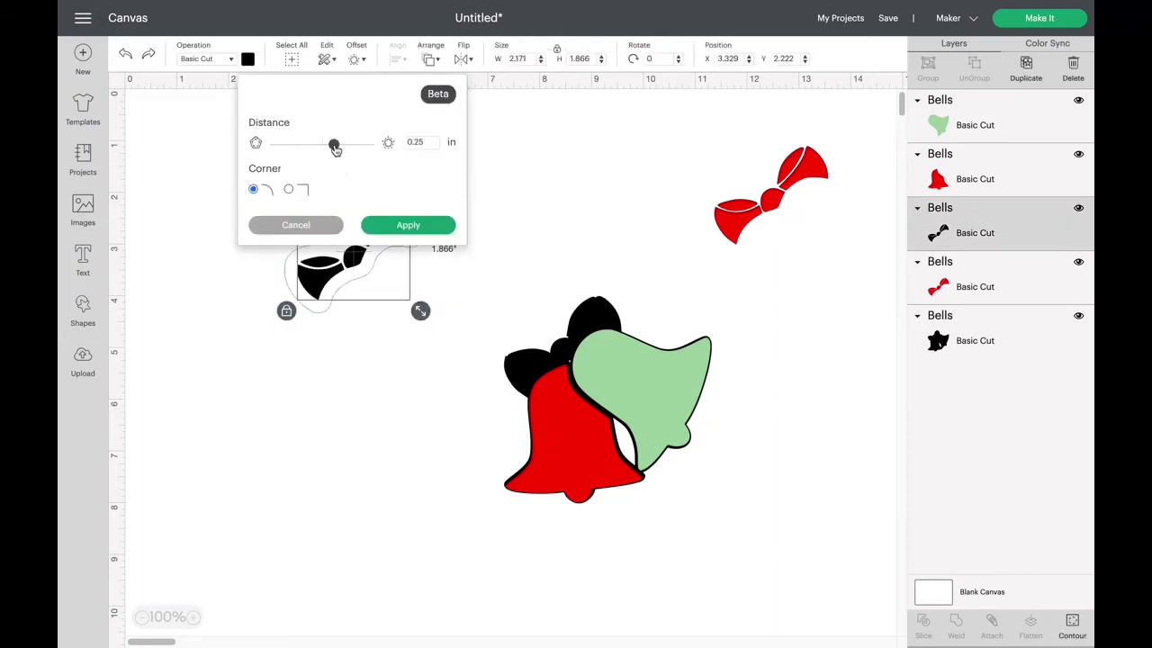
pyautogui.moveTo(334, 145); pyautogui.dragTo(330, 150)
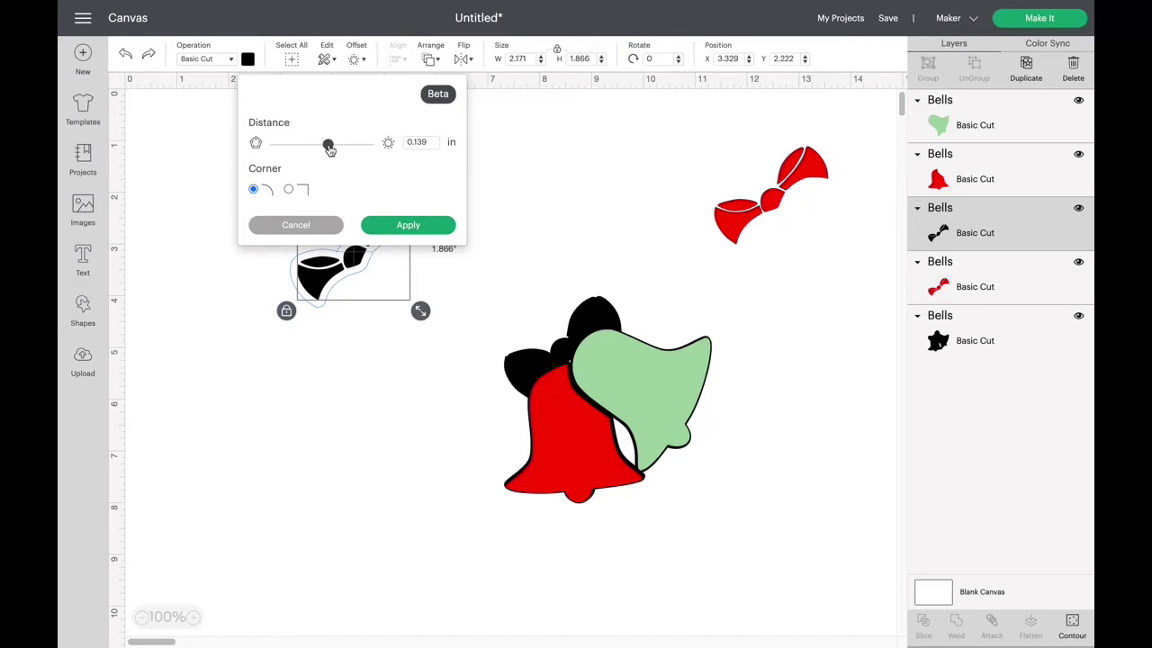
pyautogui.click(431, 142)
pyautogui.press('BackSpace')
pyautogui.press('BackSpace')
pyautogui.click(358, 186)
pyautogui.click(428, 143)
pyautogui.press('BackSpace')
pyautogui.click(455, 179)
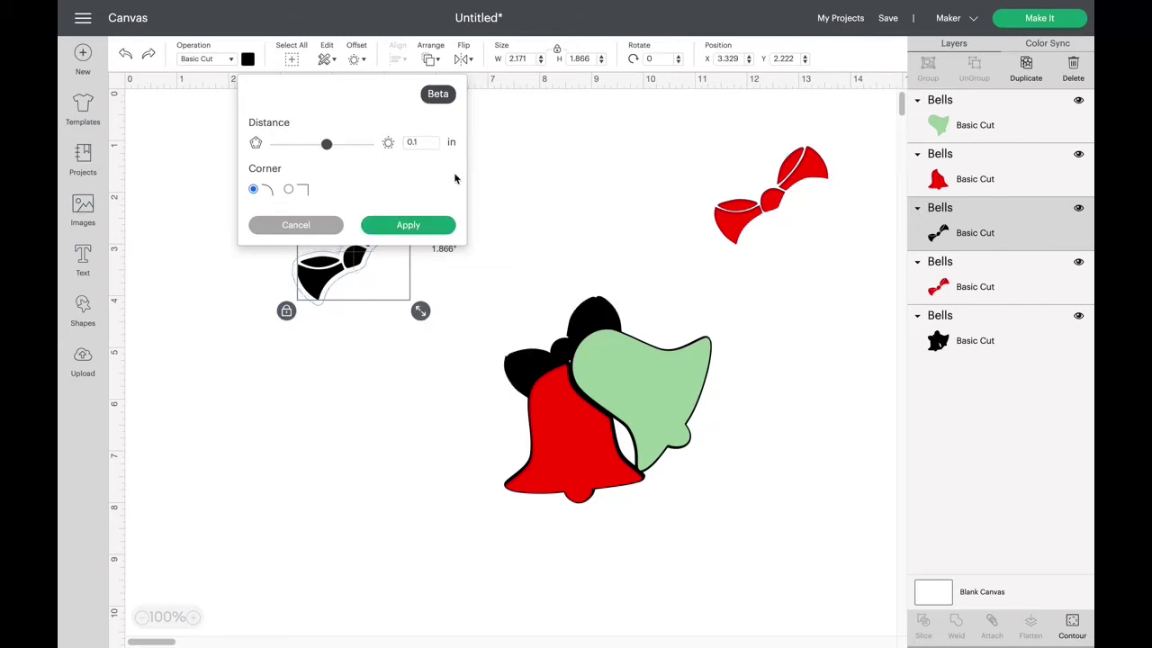
pyautogui.click(430, 226)
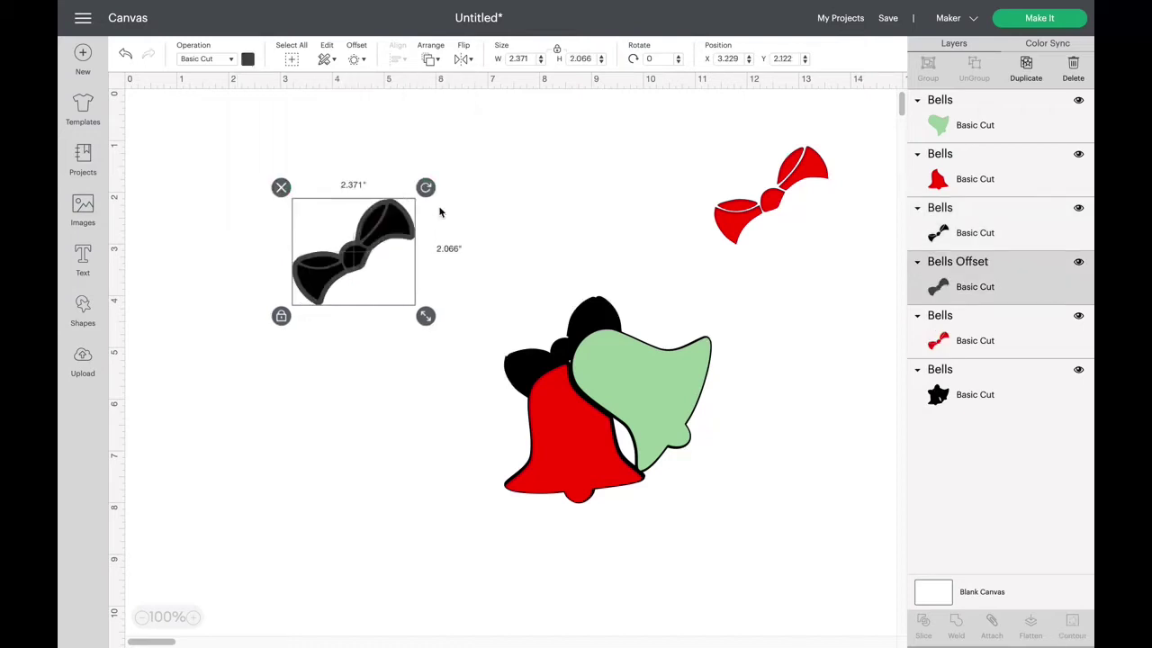
# Slice the black bow out of its offset and move the hollow bow outline to about X 6.91, Y 1.48.
pyautogui.click(548, 165)
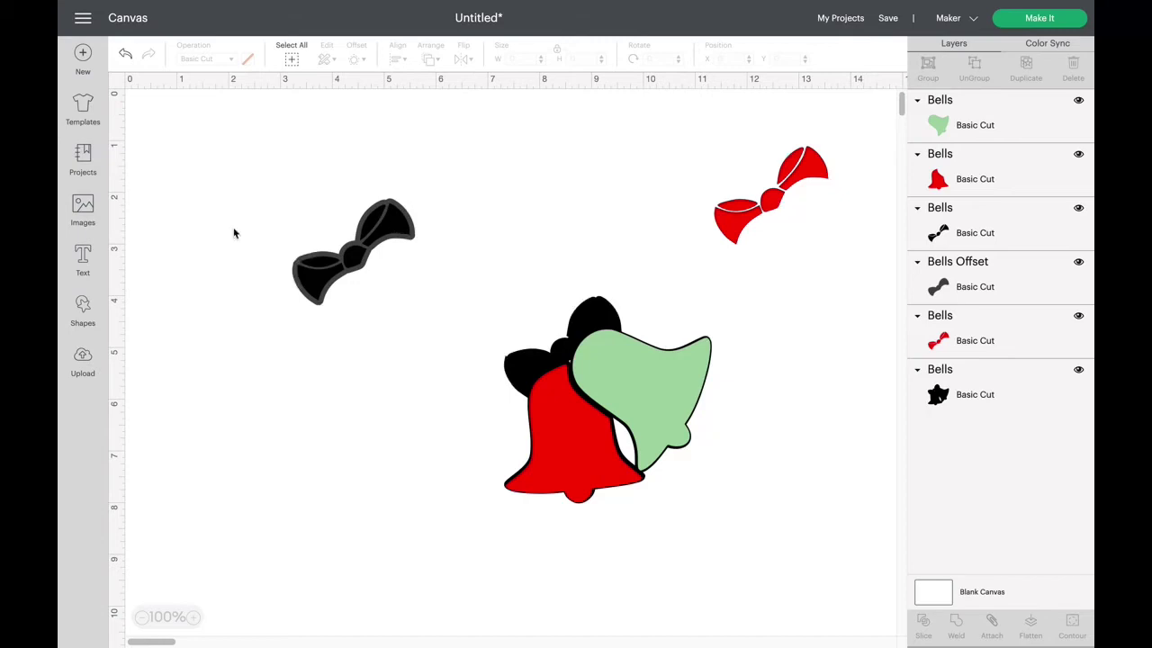
pyautogui.moveTo(244, 203); pyautogui.dragTo(243, 180)
pyautogui.click(476, 306)
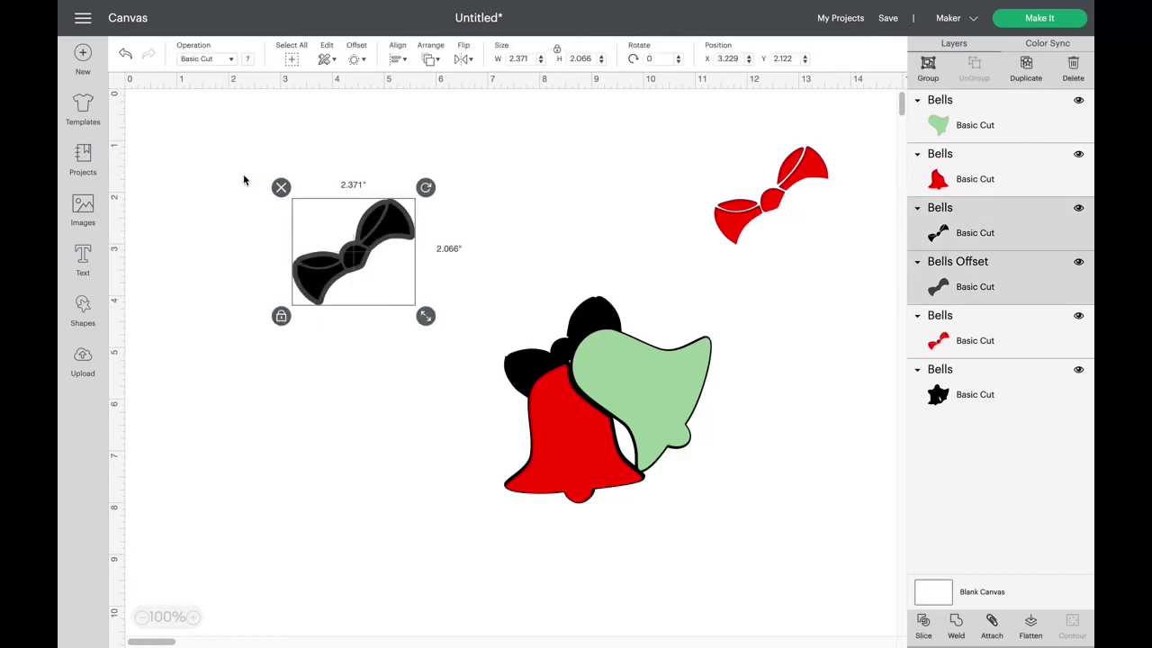
pyautogui.click(923, 624)
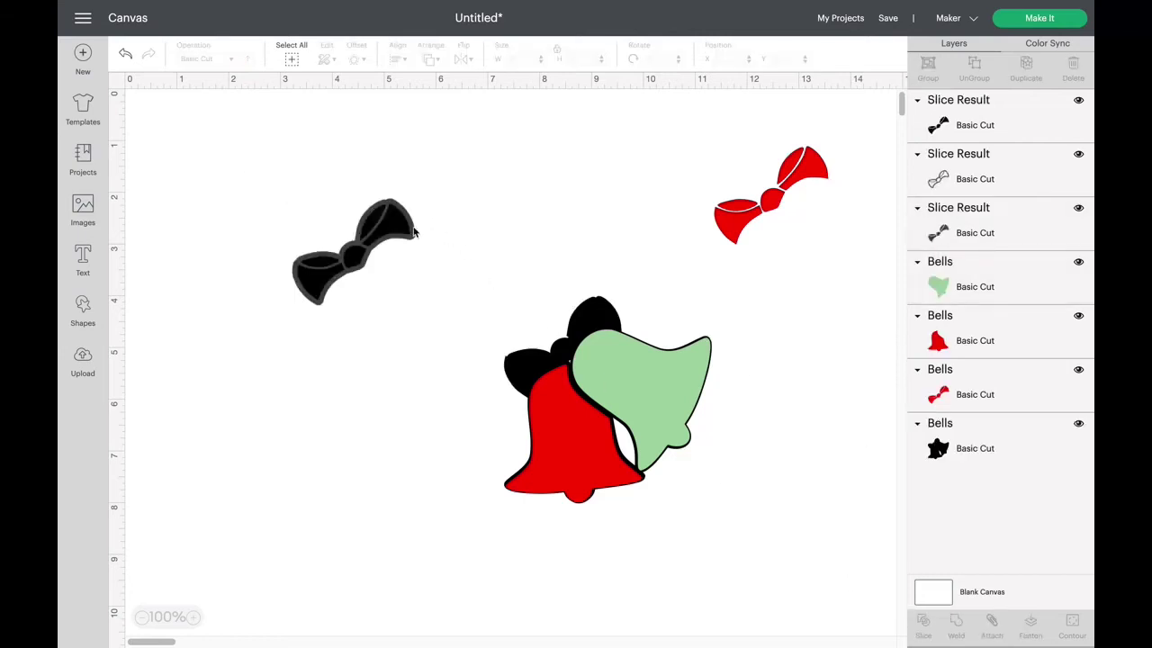
pyautogui.moveTo(414, 233); pyautogui.dragTo(605, 200)
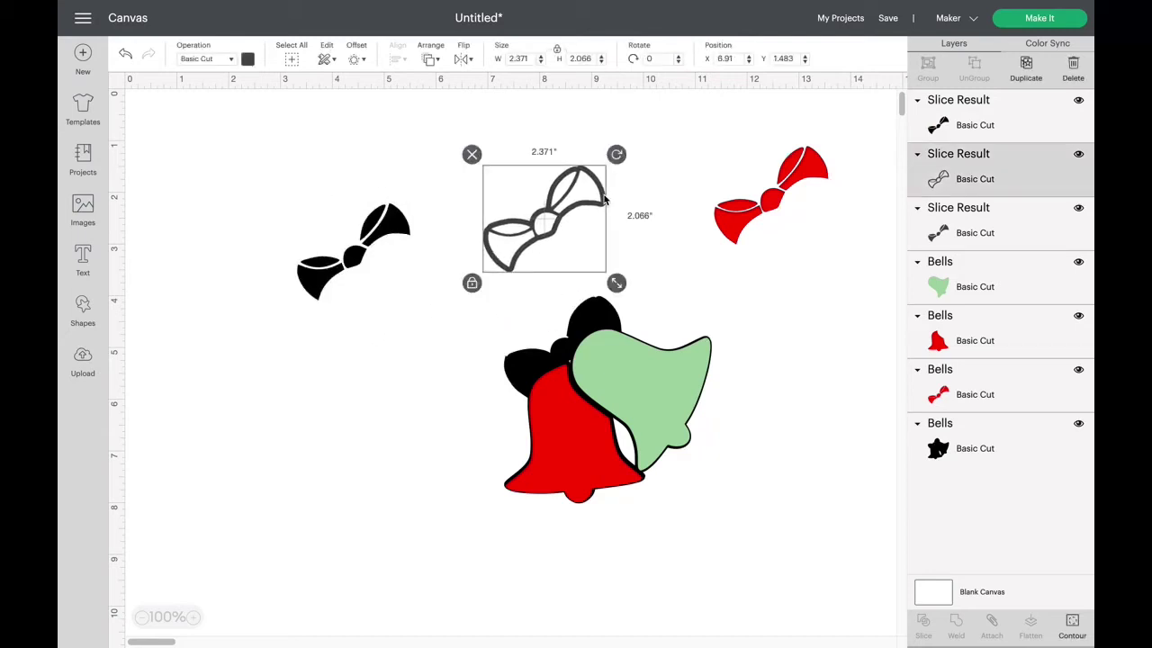
# Recolour the bow outline yellow and place it over the bow of the black silhouette.
pyautogui.click(246, 59)
pyautogui.click(354, 159)
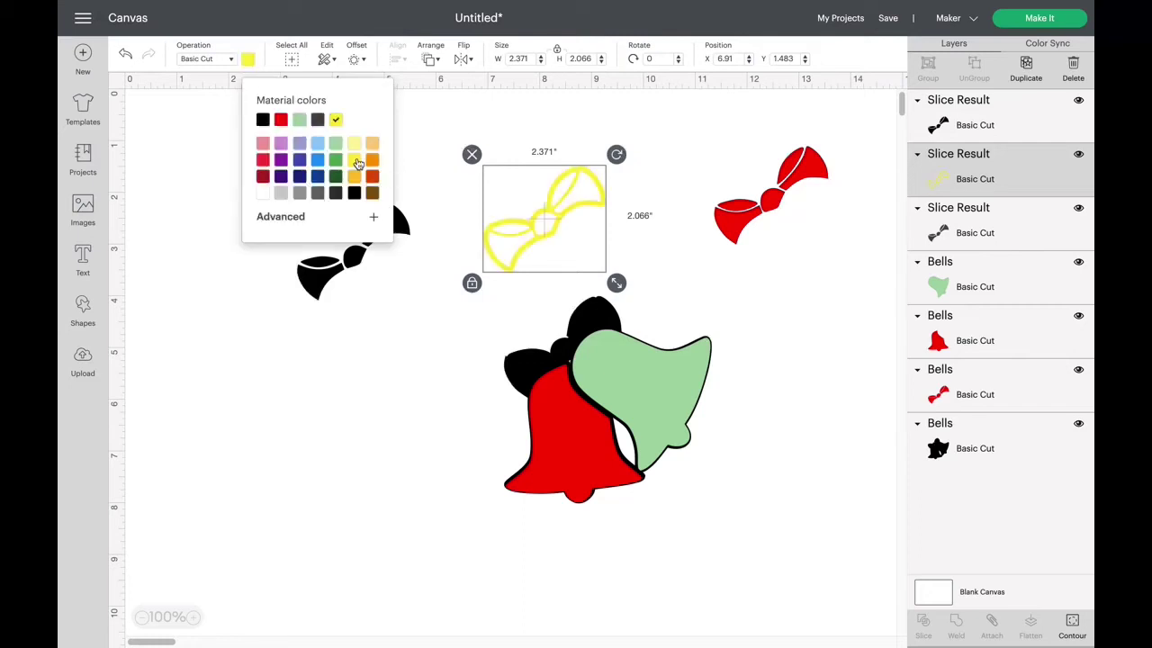
pyautogui.moveTo(598, 191); pyautogui.dragTo(618, 323)
pyautogui.click(745, 305)
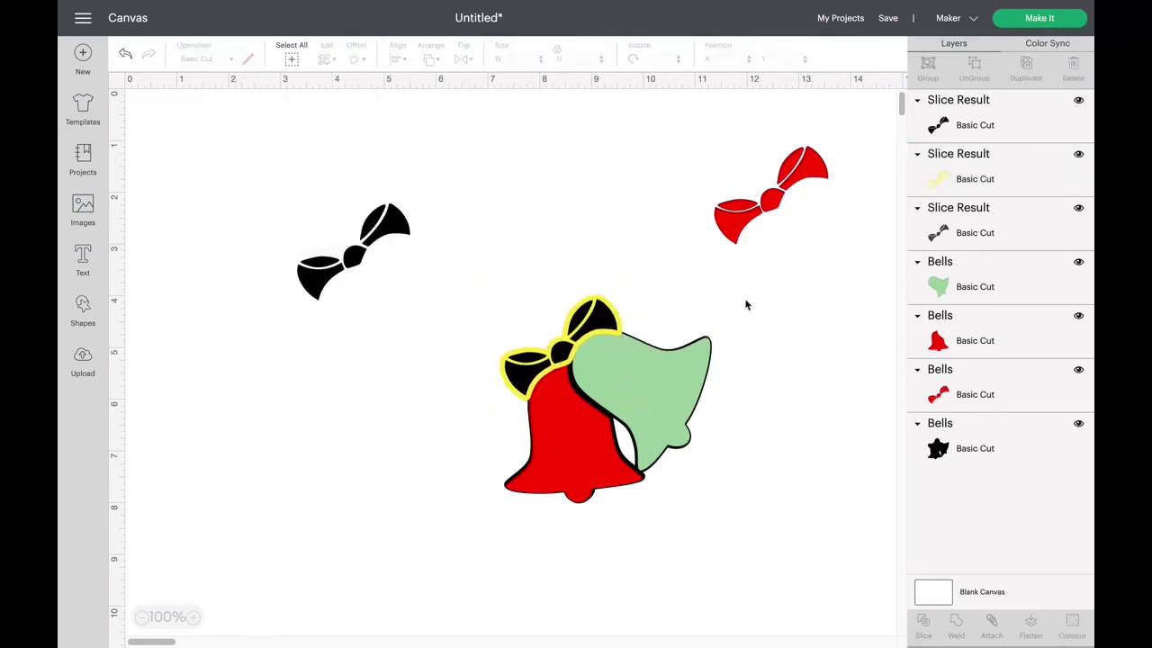
# Delete the leftover black bow slice pieces and the red bow.
pyautogui.moveTo(222, 172); pyautogui.dragTo(546, 266)
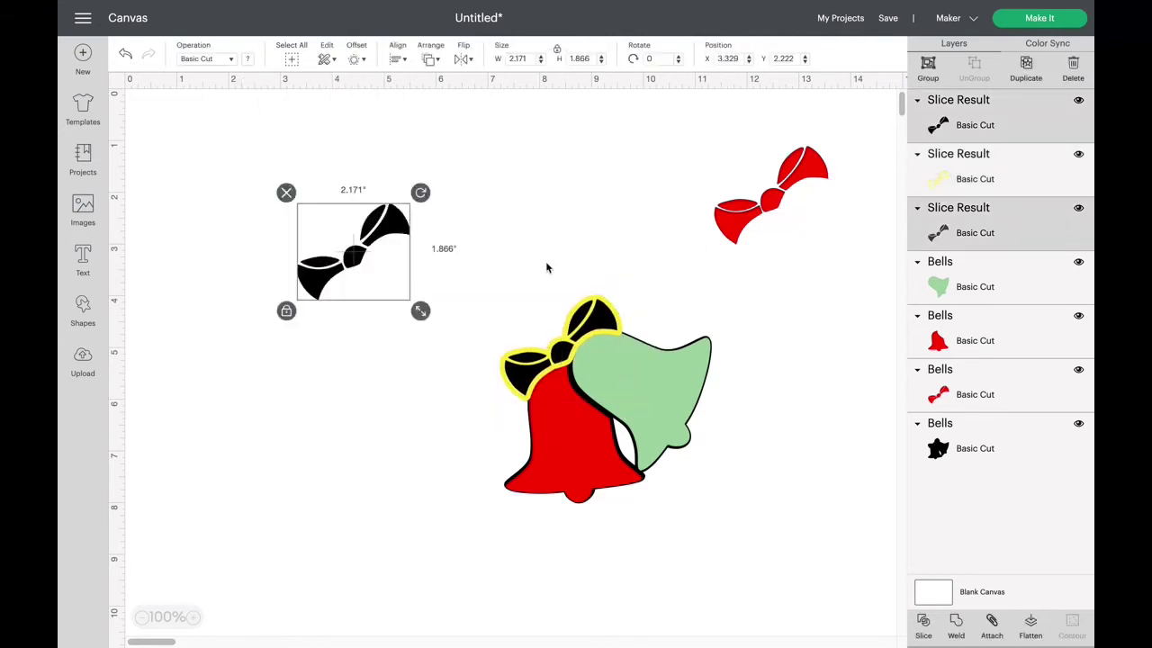
pyautogui.press('Delete')
pyautogui.moveTo(672, 134); pyautogui.dragTo(883, 265)
pyautogui.press('Delete')
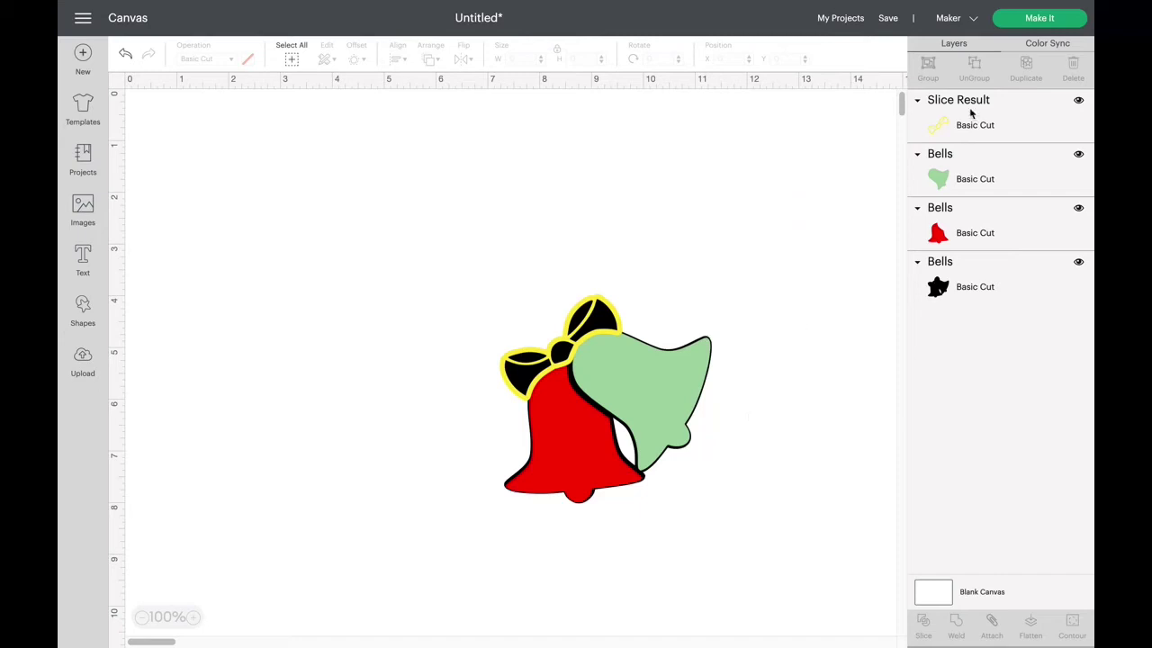
# Move the yellow bow outline off the silhouette to about X 4.77, Y 1.52.
pyautogui.moveTo(619, 331); pyautogui.dragTo(504, 158)
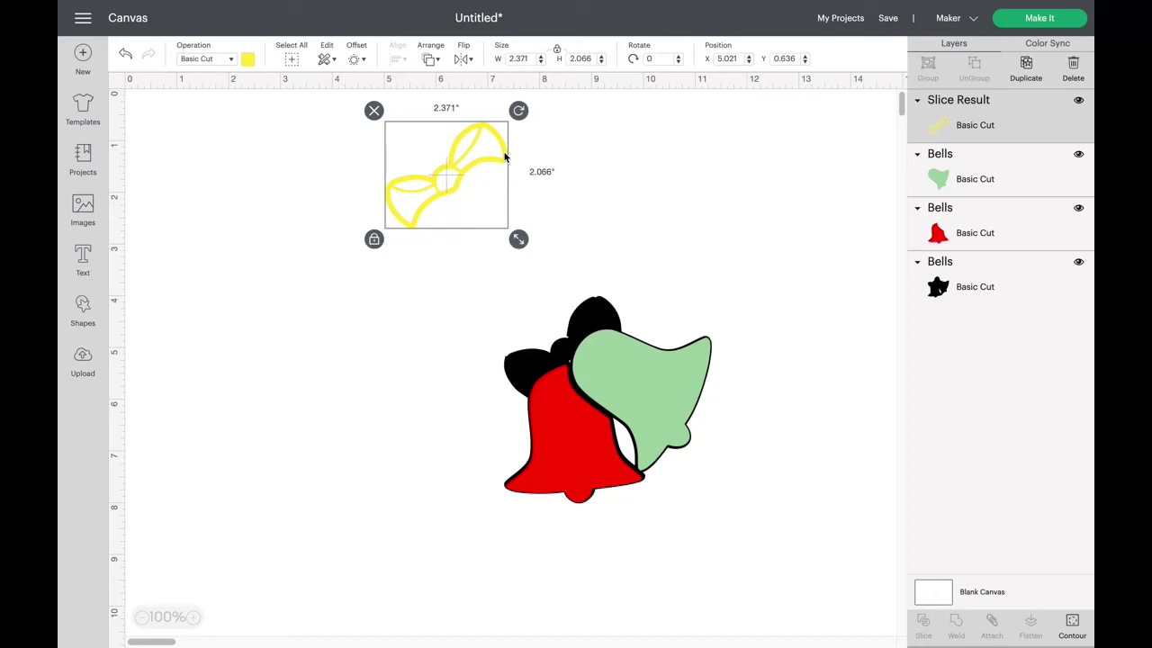
pyautogui.moveTo(505, 157); pyautogui.dragTo(492, 209)
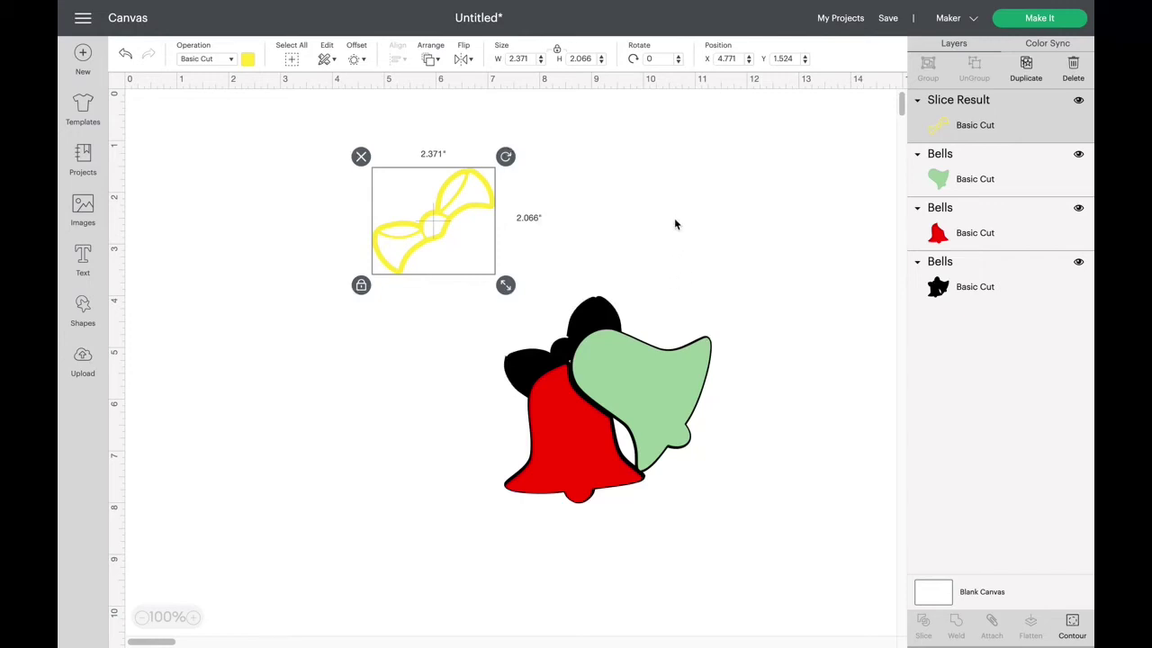
# Set the yellow bow outline's operation to Pen and move the green and red bells off the black silhouette.
pyautogui.click(230, 59)
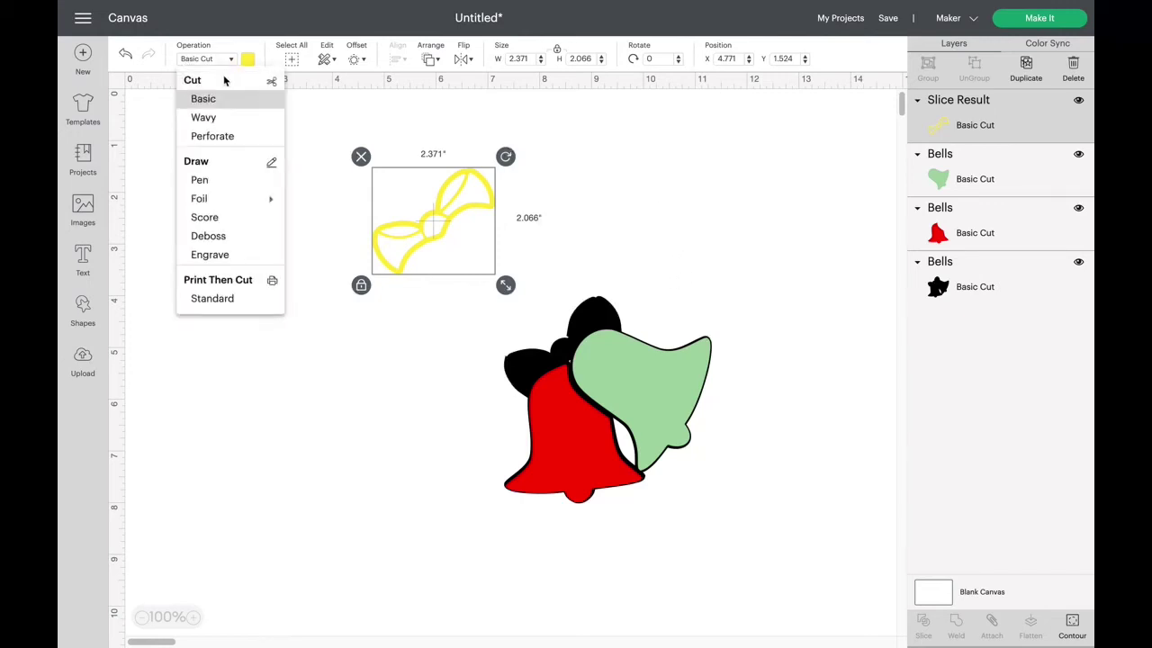
pyautogui.click(217, 182)
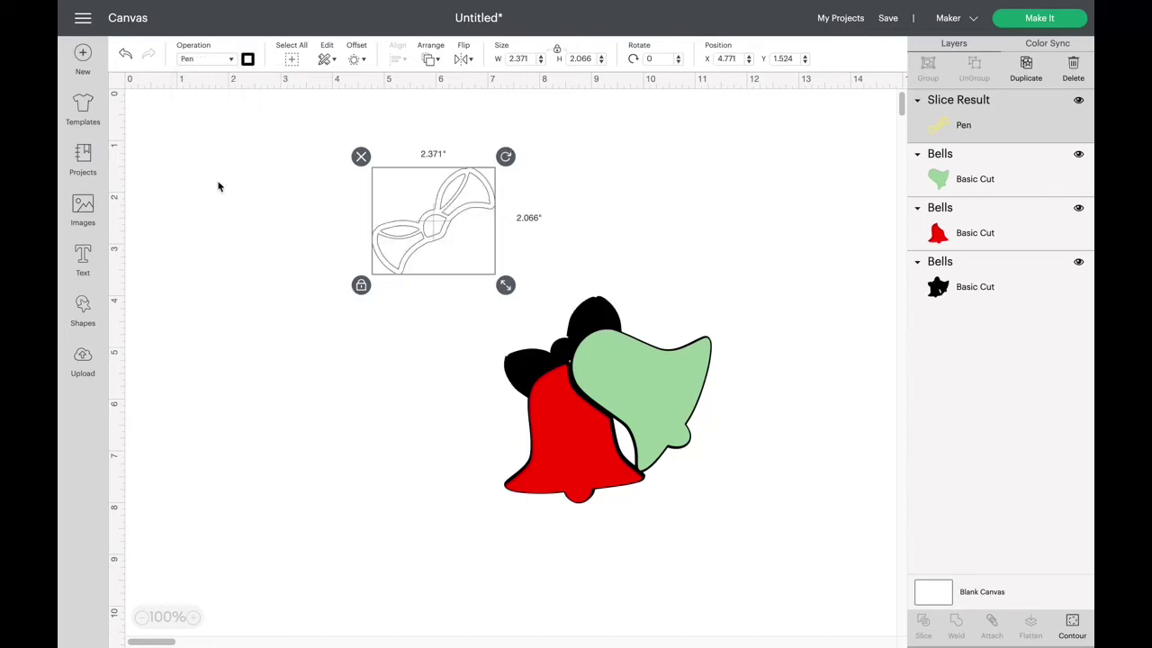
pyautogui.moveTo(633, 367); pyautogui.dragTo(734, 212)
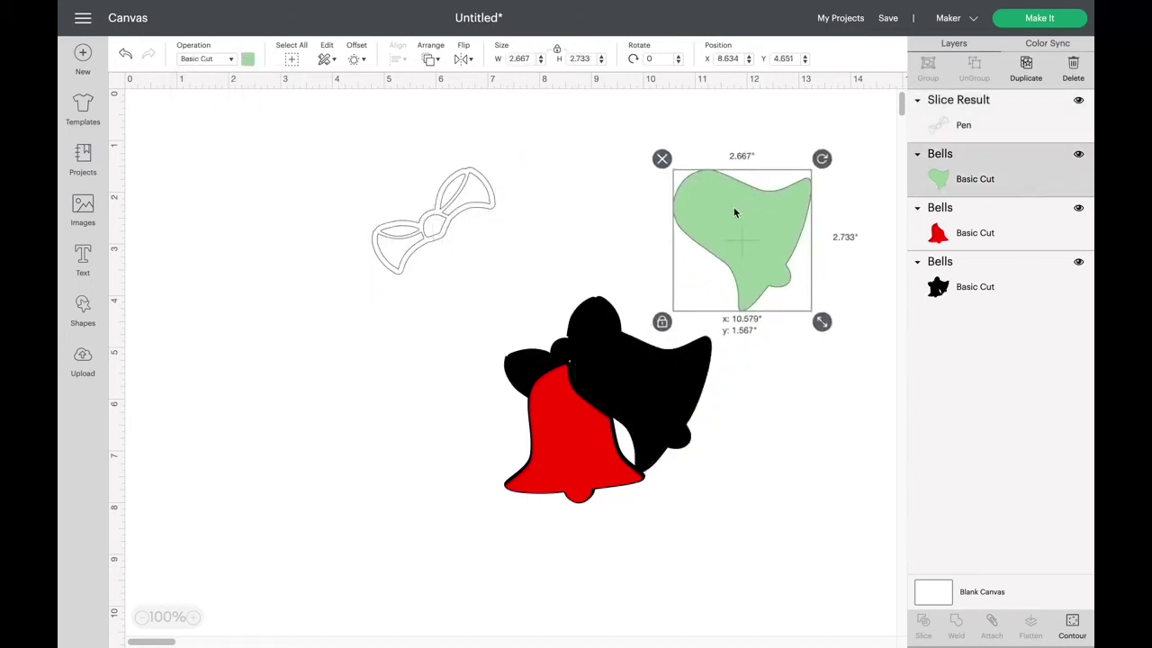
pyautogui.moveTo(571, 441); pyautogui.dragTo(380, 506)
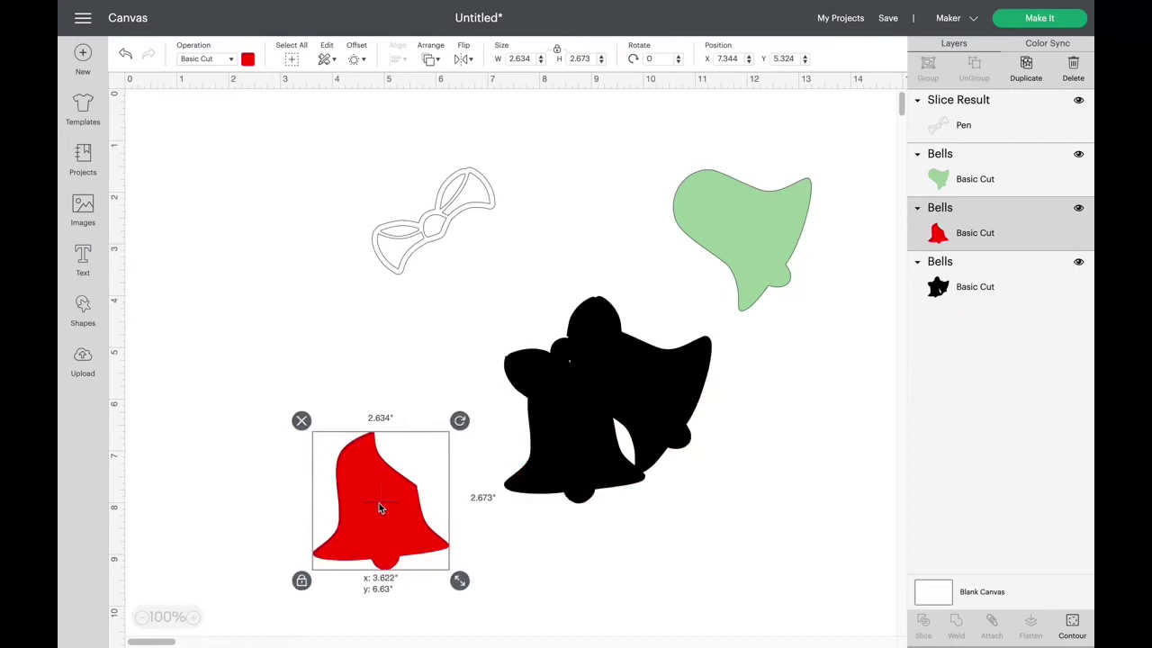
# Recolour the black bells silhouette light orange.
pyautogui.click(573, 378)
pyautogui.click(249, 59)
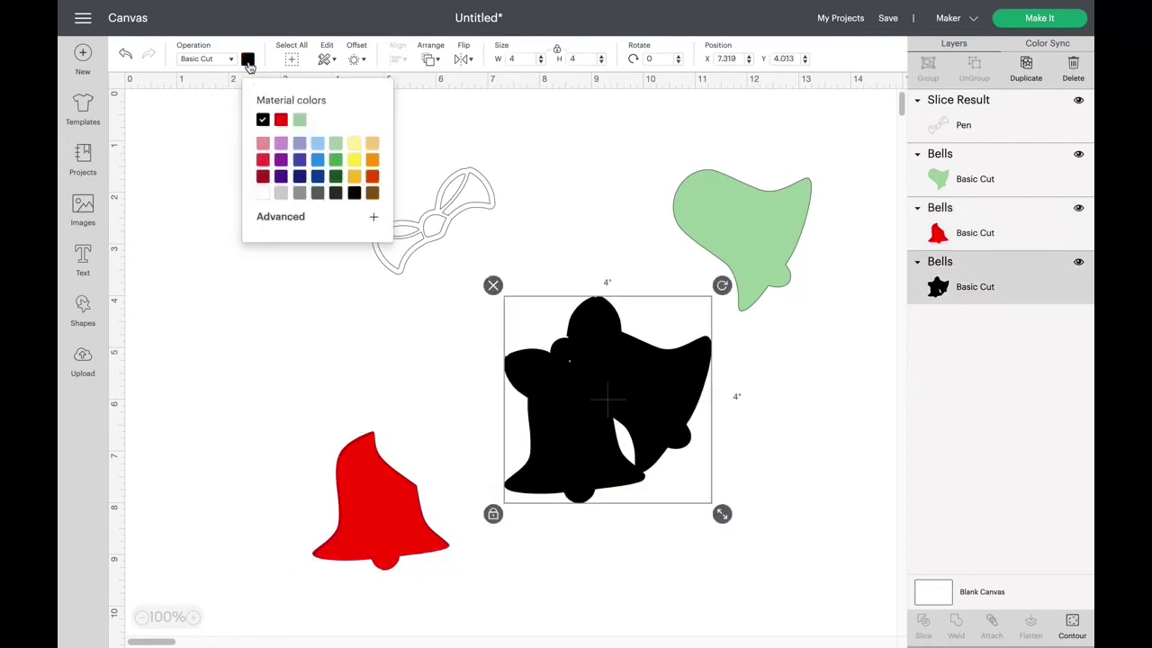
pyautogui.click(373, 145)
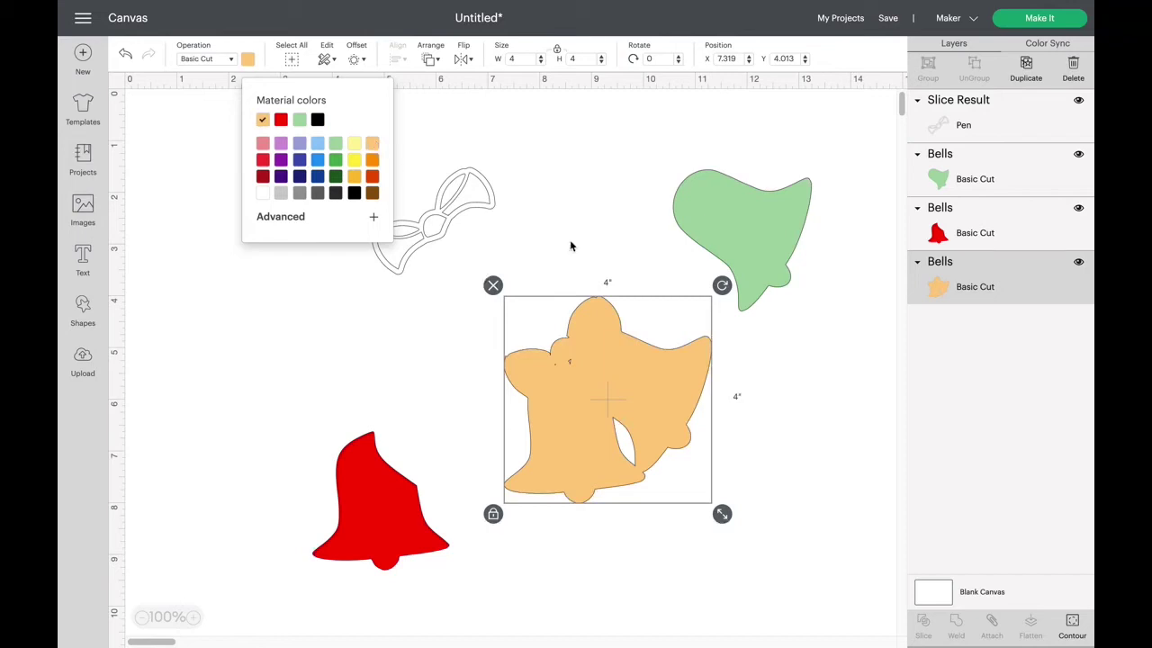
# Place the pen bow outline over the silhouette's bow, scaled to about 2.19 by 1.91 inches at X 7.41, Y 4.08.
pyautogui.moveTo(490, 190); pyautogui.dragTo(619, 315)
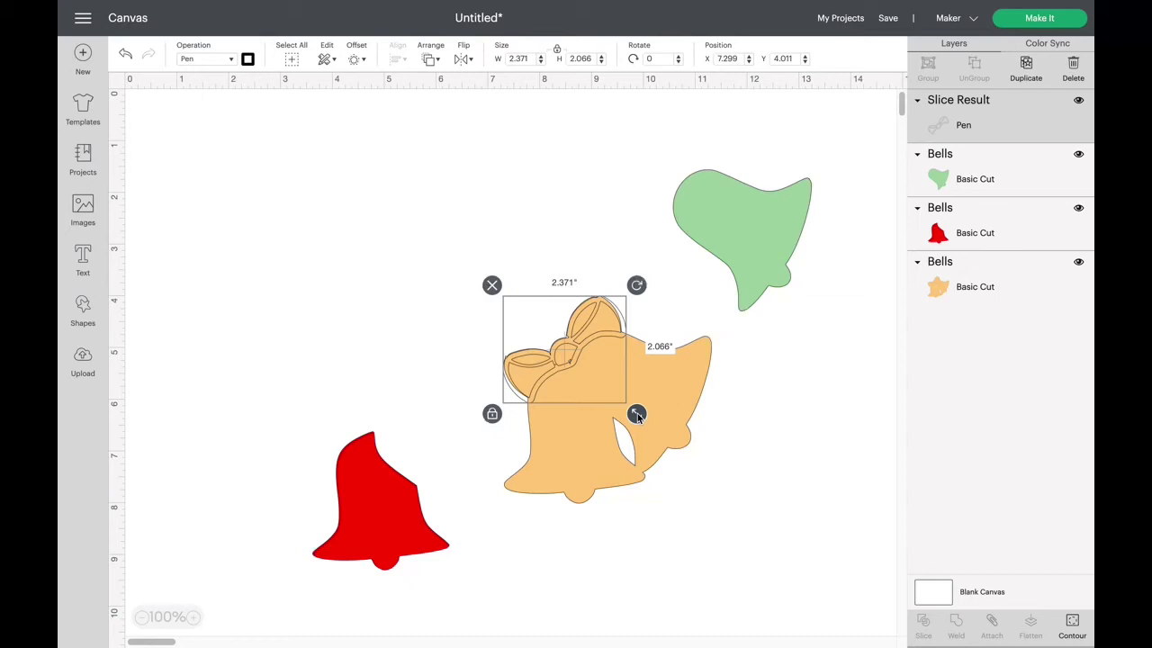
pyautogui.moveTo(636, 415); pyautogui.dragTo(627, 407)
pyautogui.moveTo(577, 347); pyautogui.dragTo(582, 350)
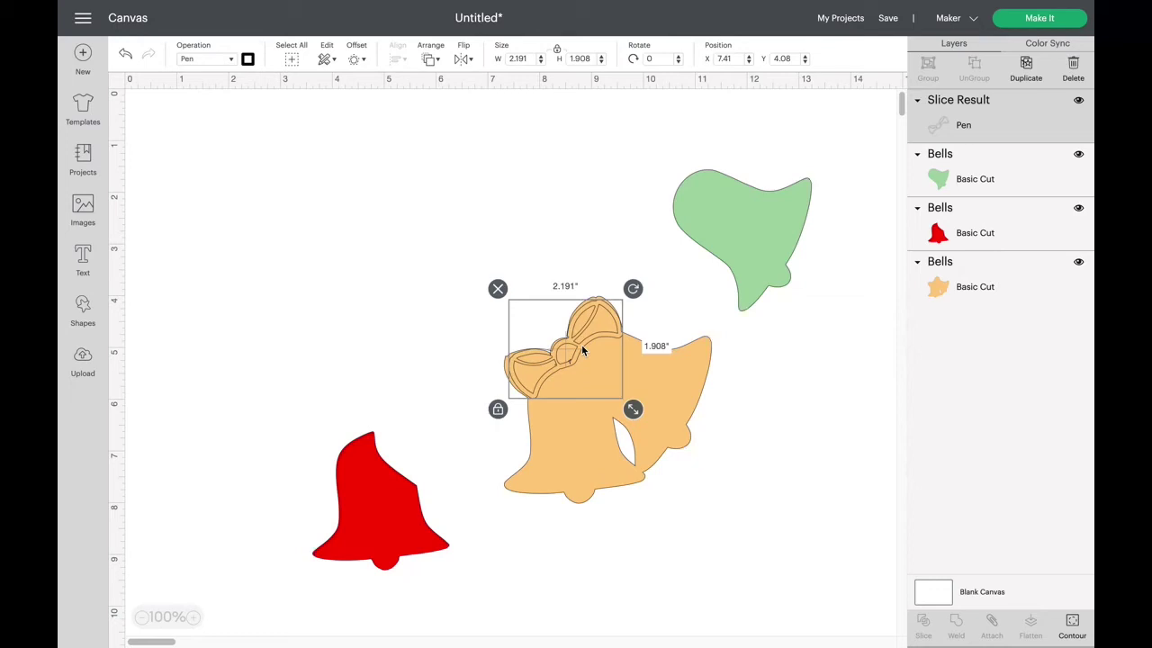
pyautogui.click(666, 310)
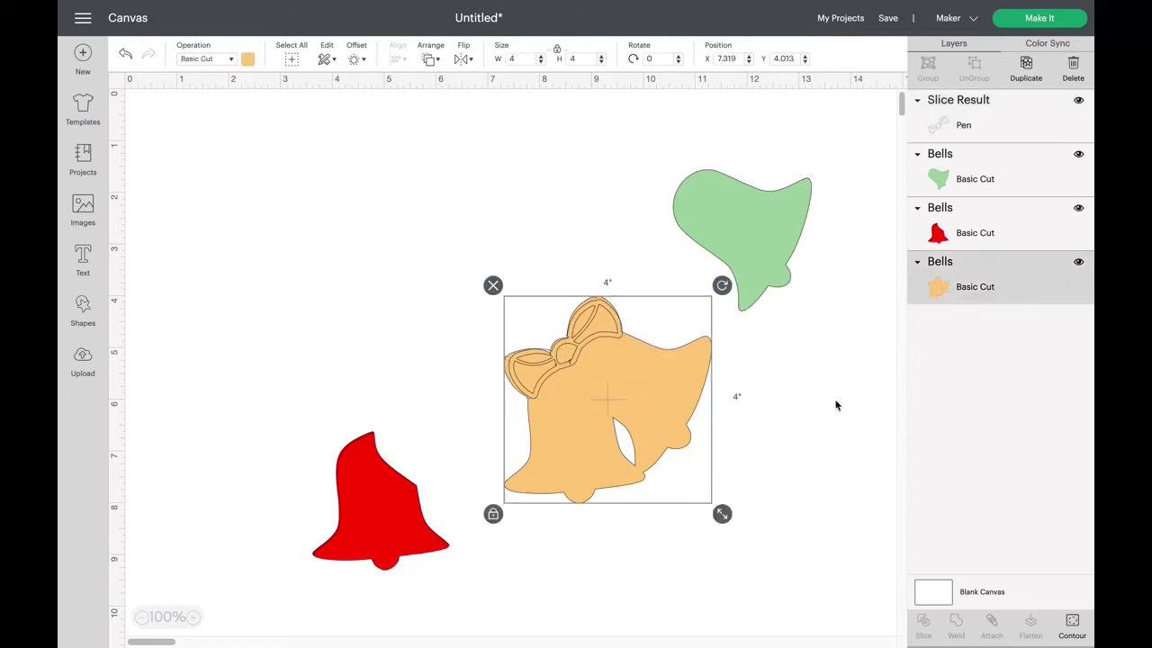
pyautogui.click(781, 482)
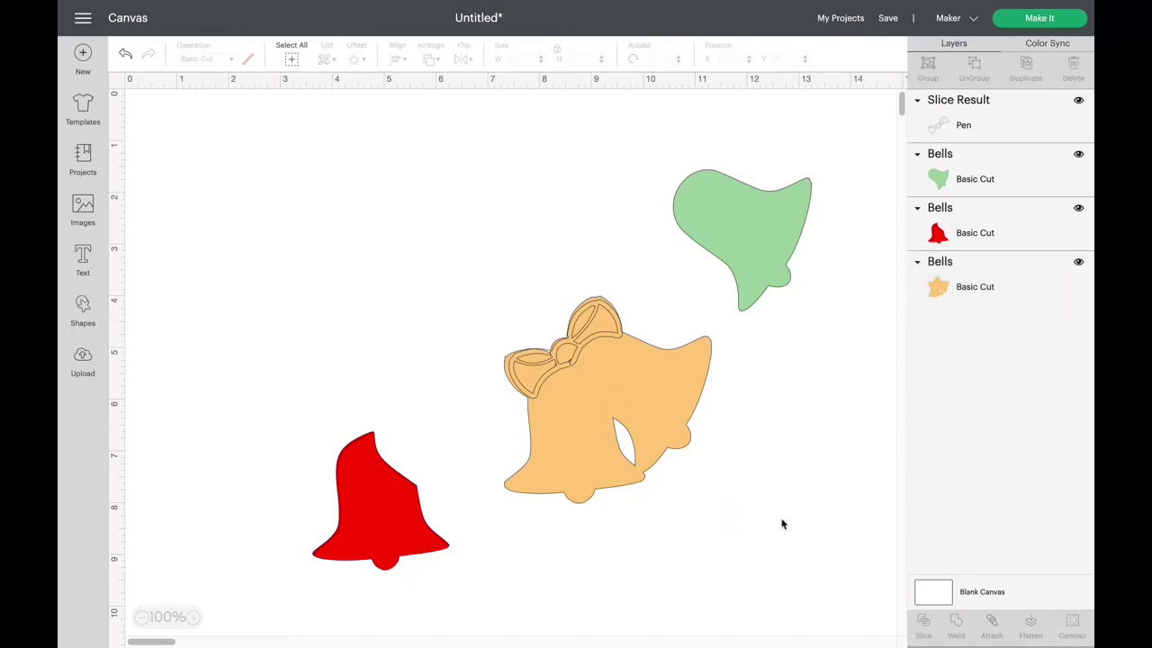
# Move the green bell next to the red bell and attach the pen bow outline to the light orange silhouette.
pyautogui.moveTo(801, 552); pyautogui.dragTo(450, 298)
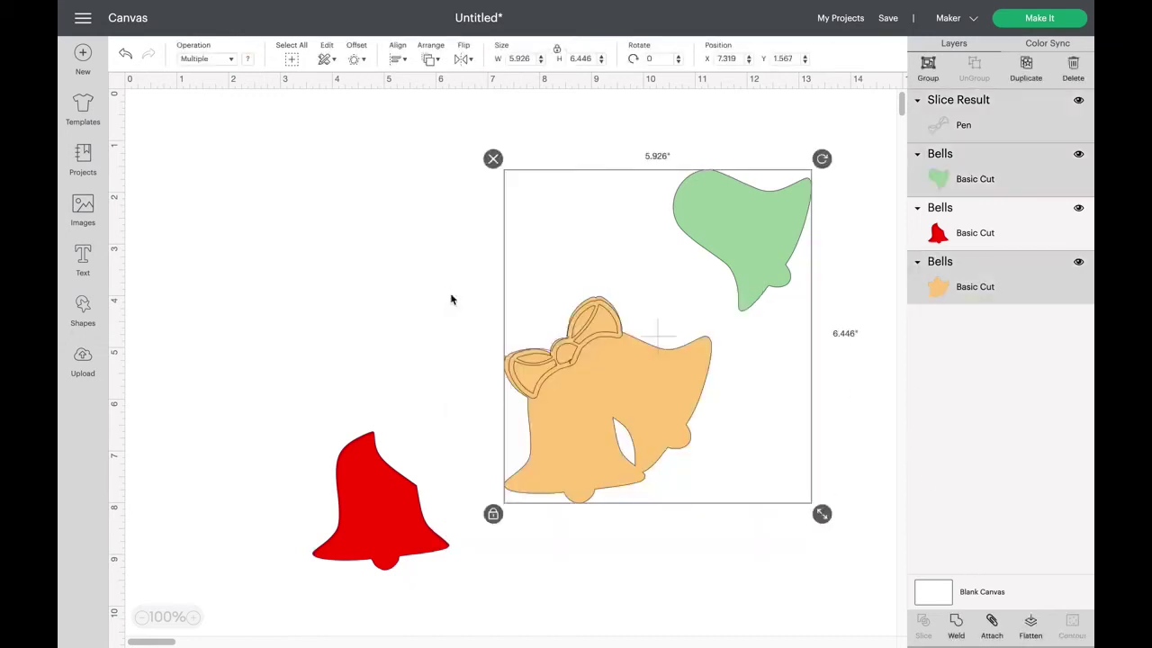
pyautogui.click(774, 168)
pyautogui.moveTo(743, 224); pyautogui.dragTo(286, 358)
pyautogui.moveTo(454, 268); pyautogui.dragTo(478, 426)
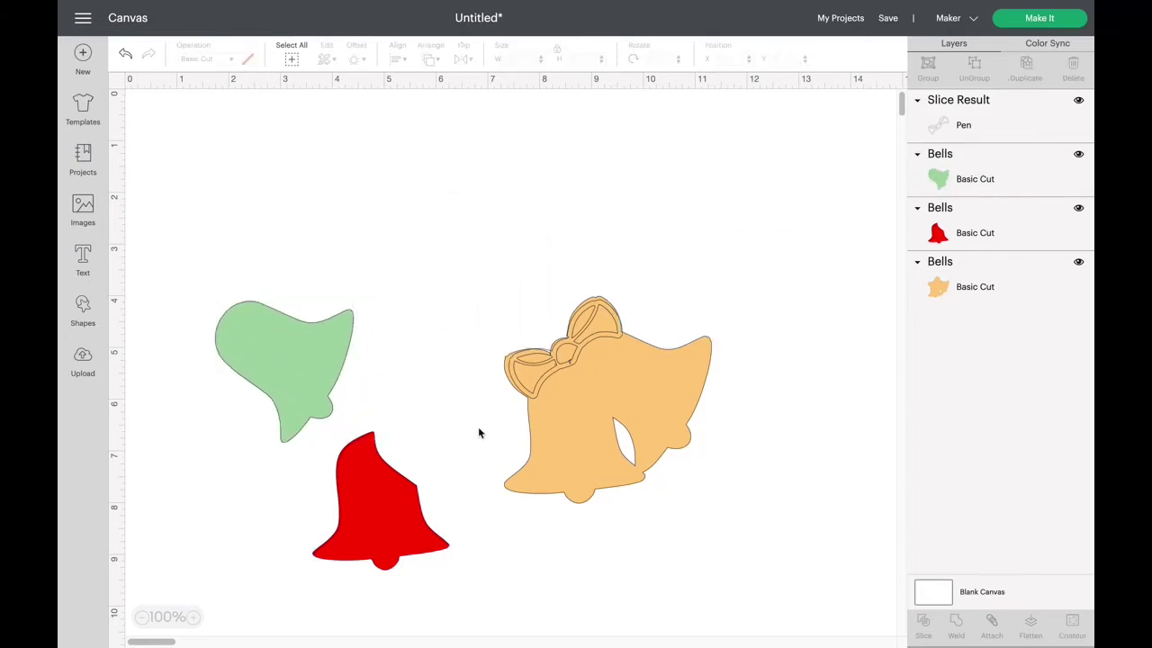
pyautogui.moveTo(478, 309); pyautogui.dragTo(830, 536)
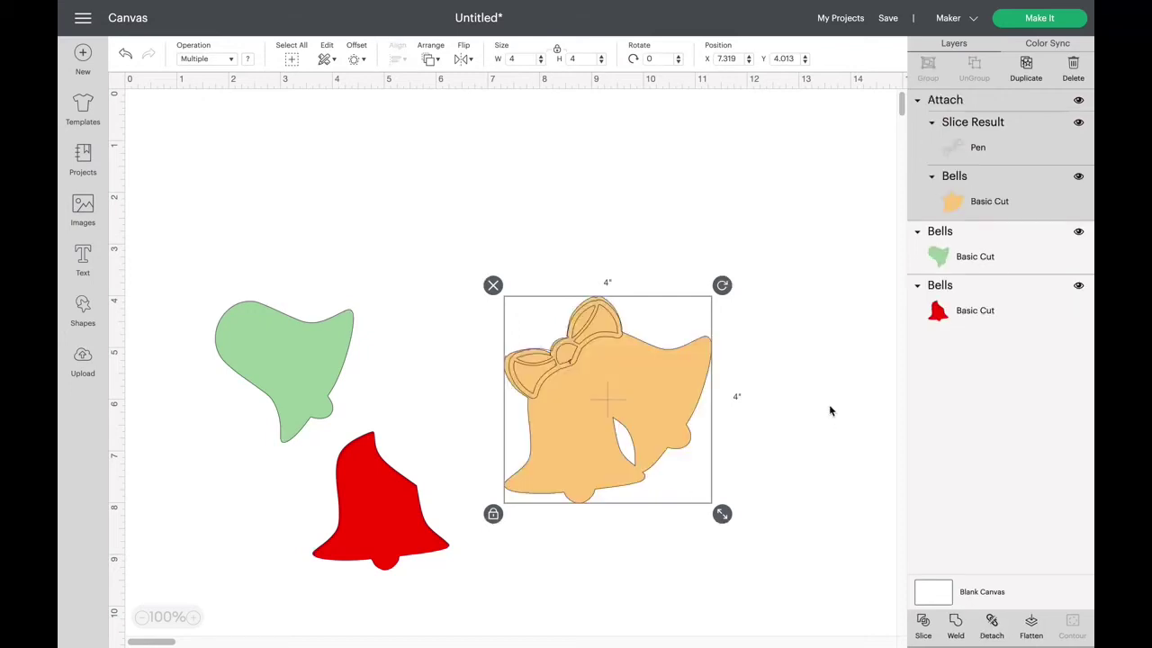
# Open the cut preparation and examine the orange and green mats.
pyautogui.click(1070, 20)
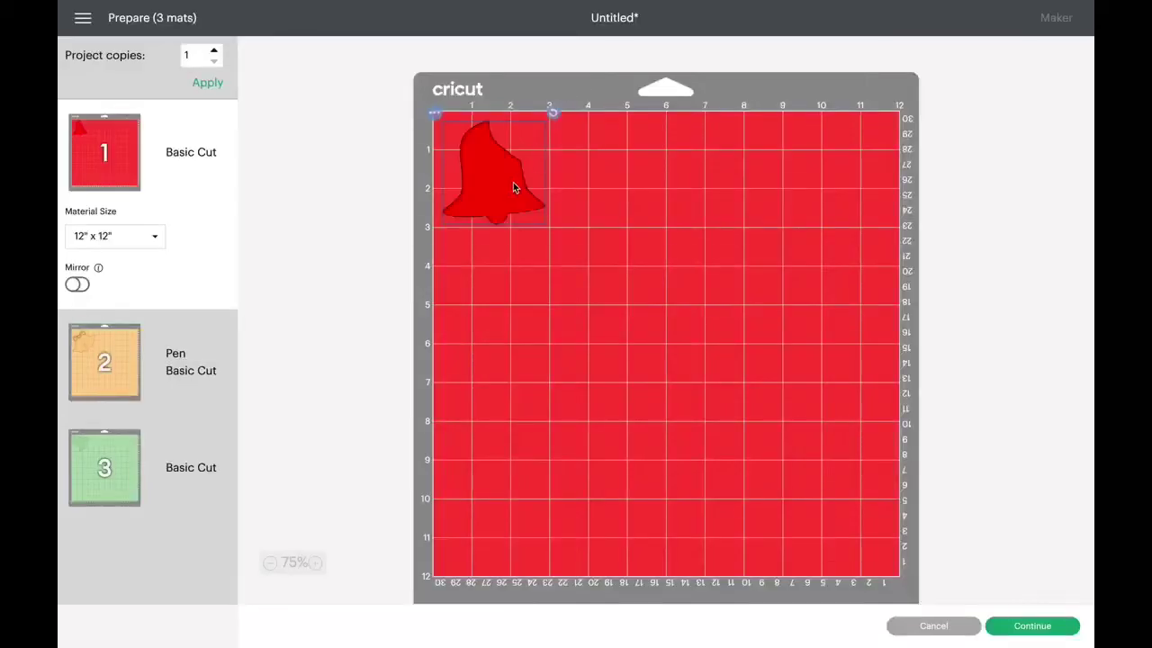
pyautogui.click(126, 364)
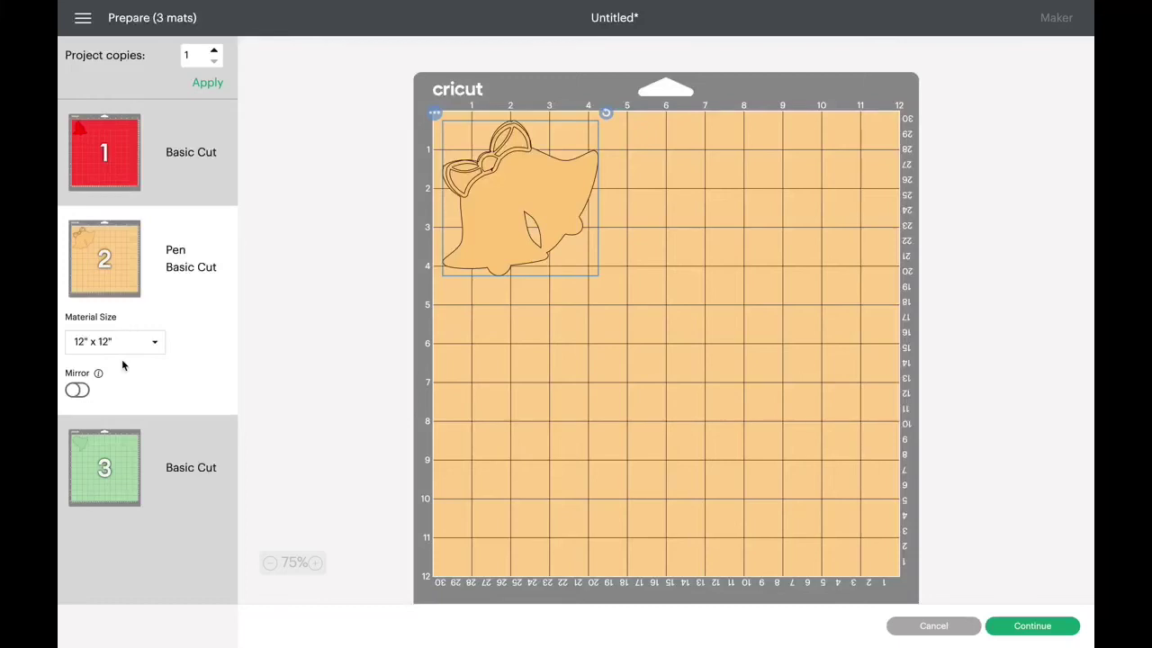
pyautogui.click(113, 467)
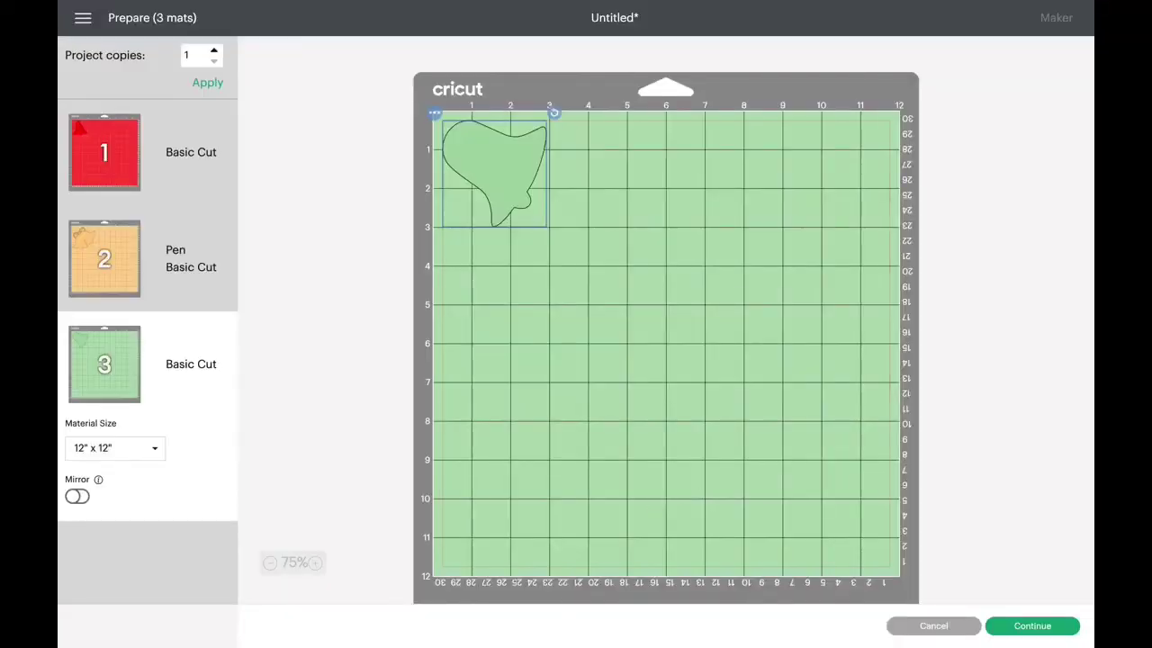
# Switch to Chrome to view the bells product image, return to Cricut Design Space and cancel the cut preparation.
pyautogui.moveTo(367, 641)
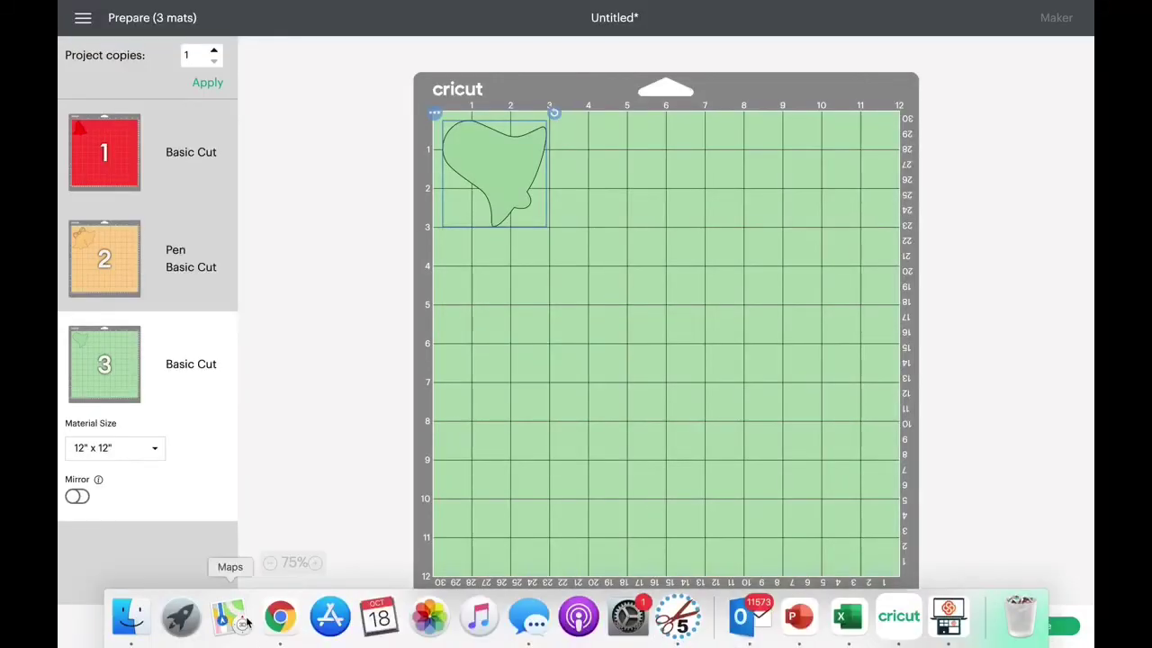
pyautogui.click(280, 615)
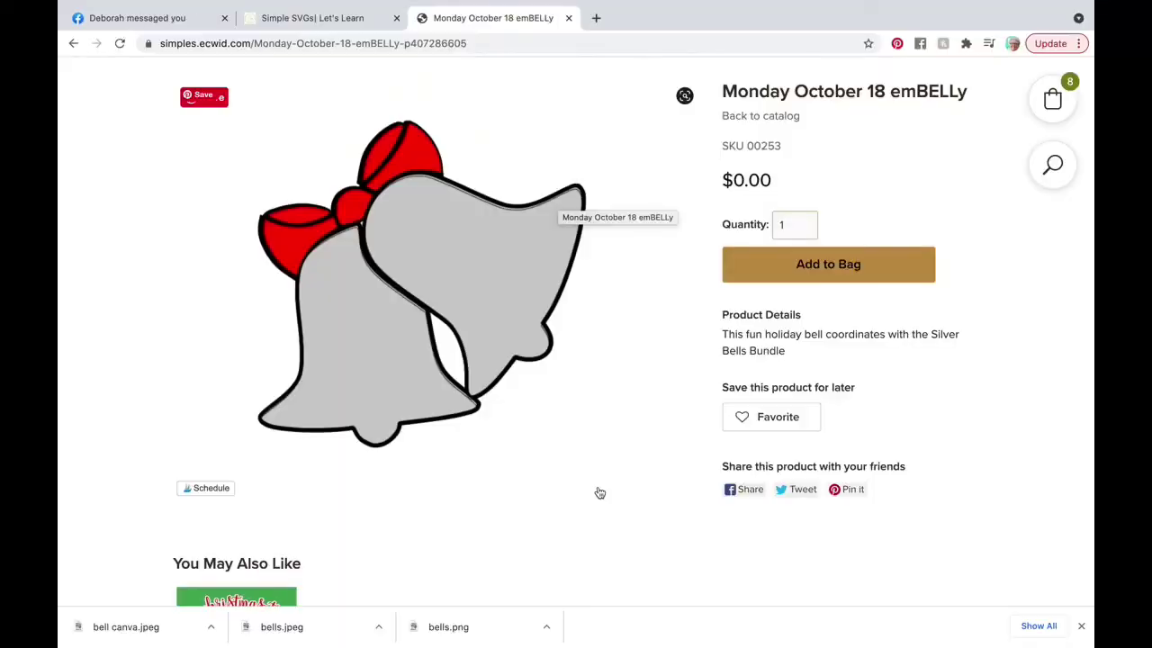
pyautogui.moveTo(900, 634)
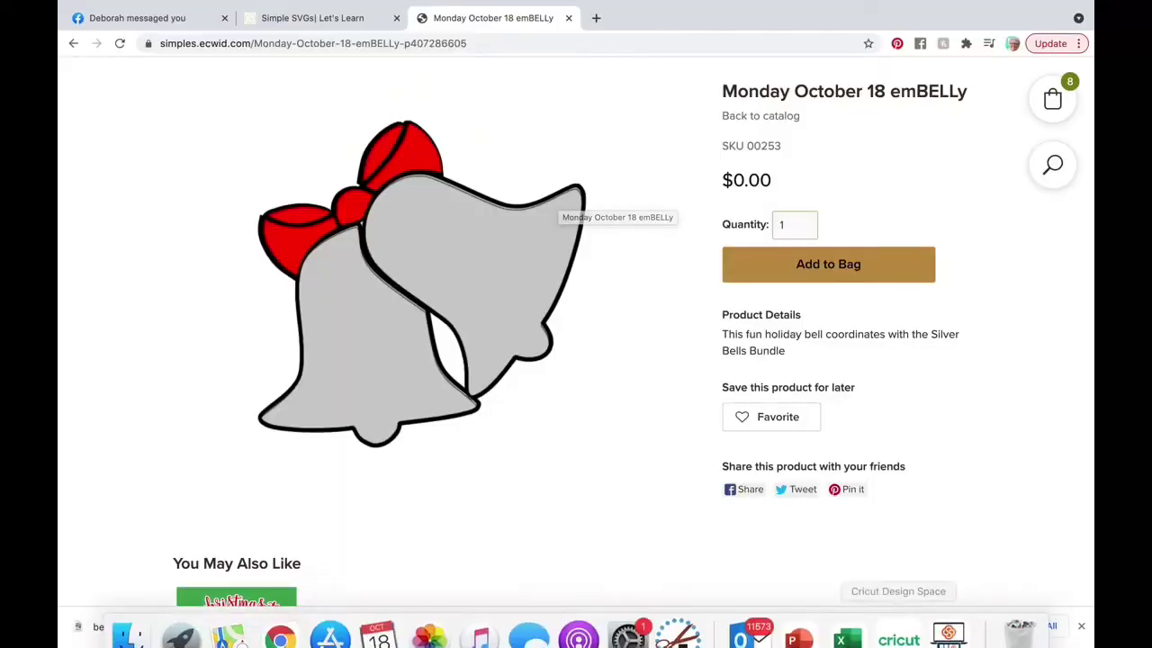
pyautogui.click(899, 625)
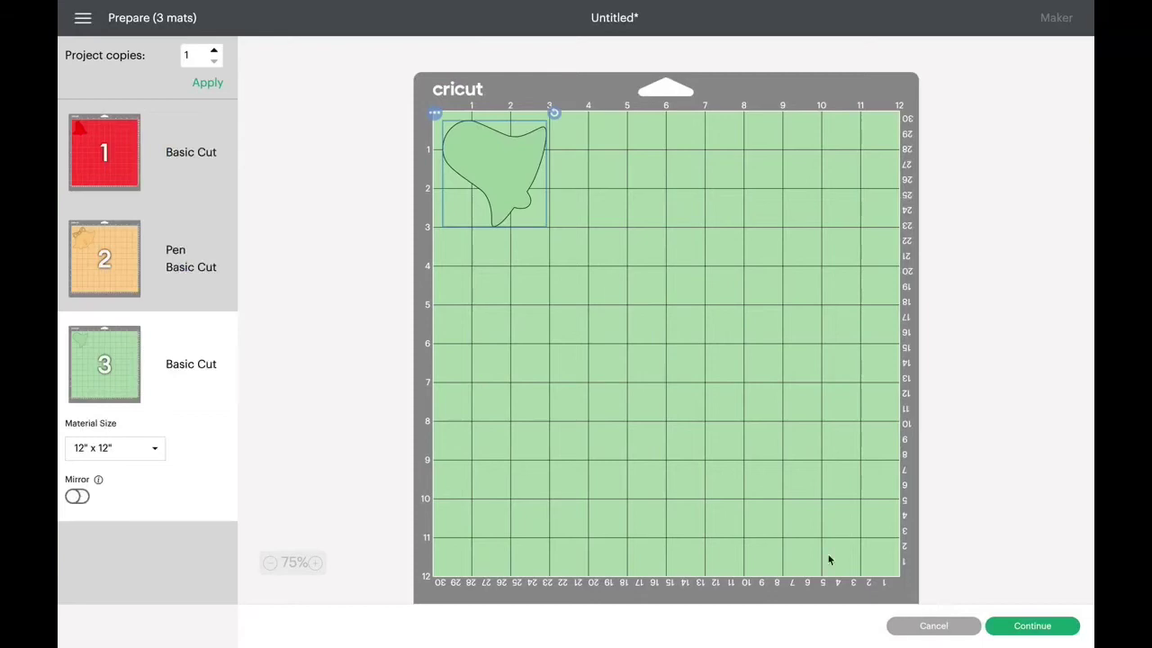
pyautogui.click(952, 631)
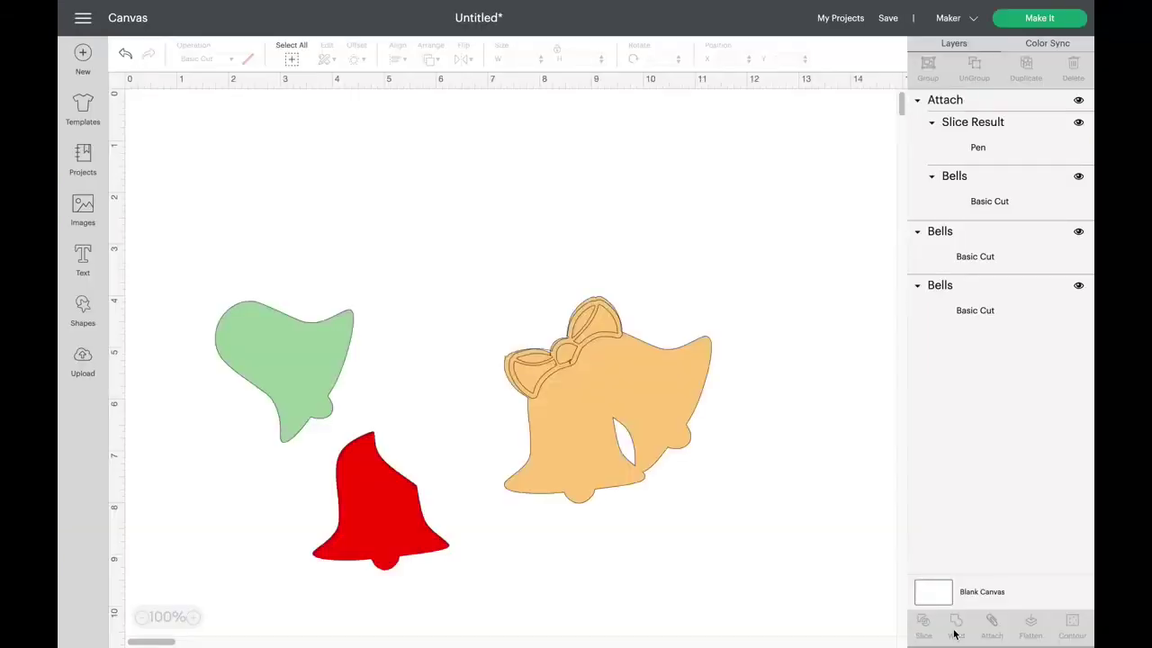
# Start a new project and add the leftmost framed-bells, "it's christmas time" layout and "silver bells" uploads to the canvas.
pyautogui.click(84, 56)
pyautogui.click(607, 44)
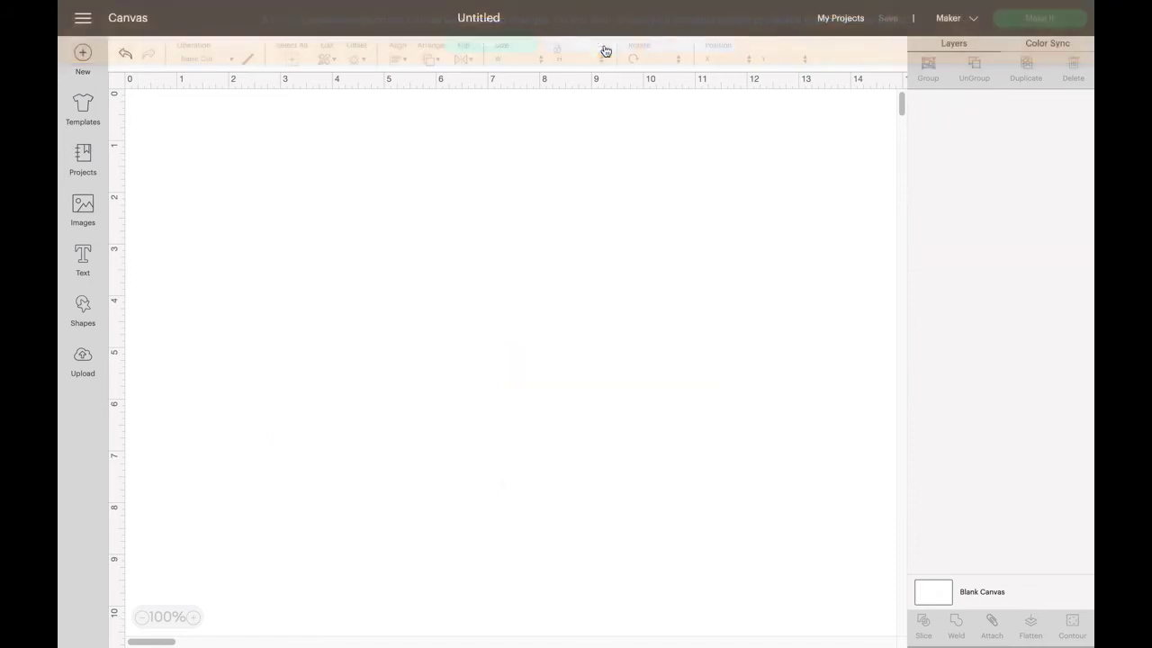
pyautogui.click(83, 360)
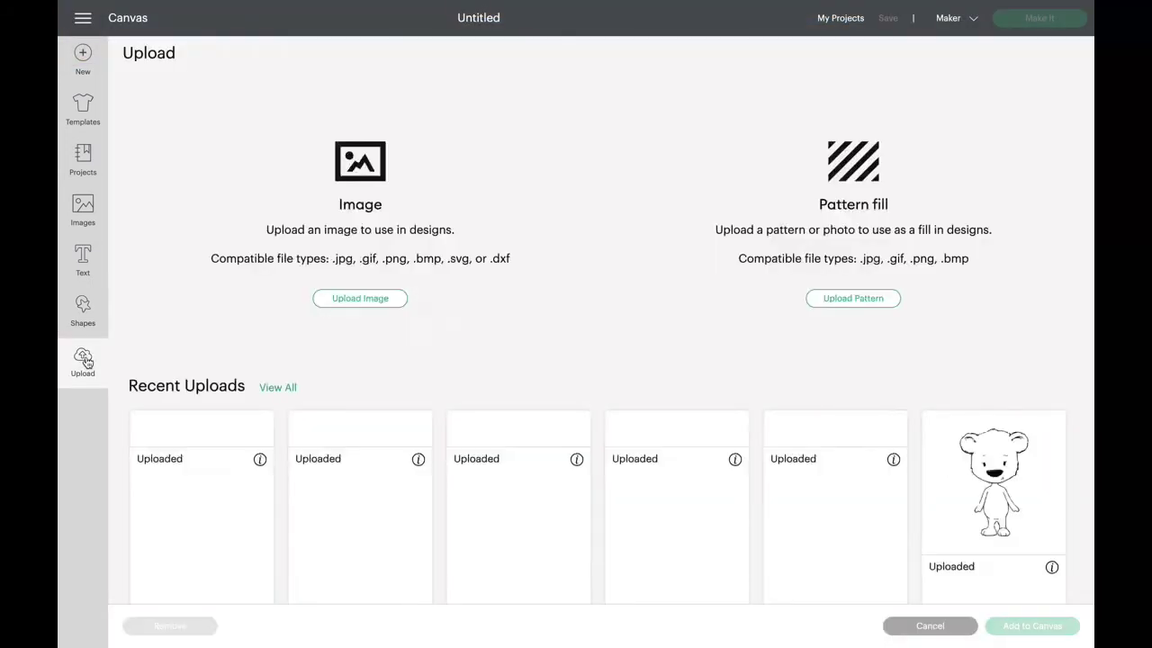
pyautogui.click(360, 477)
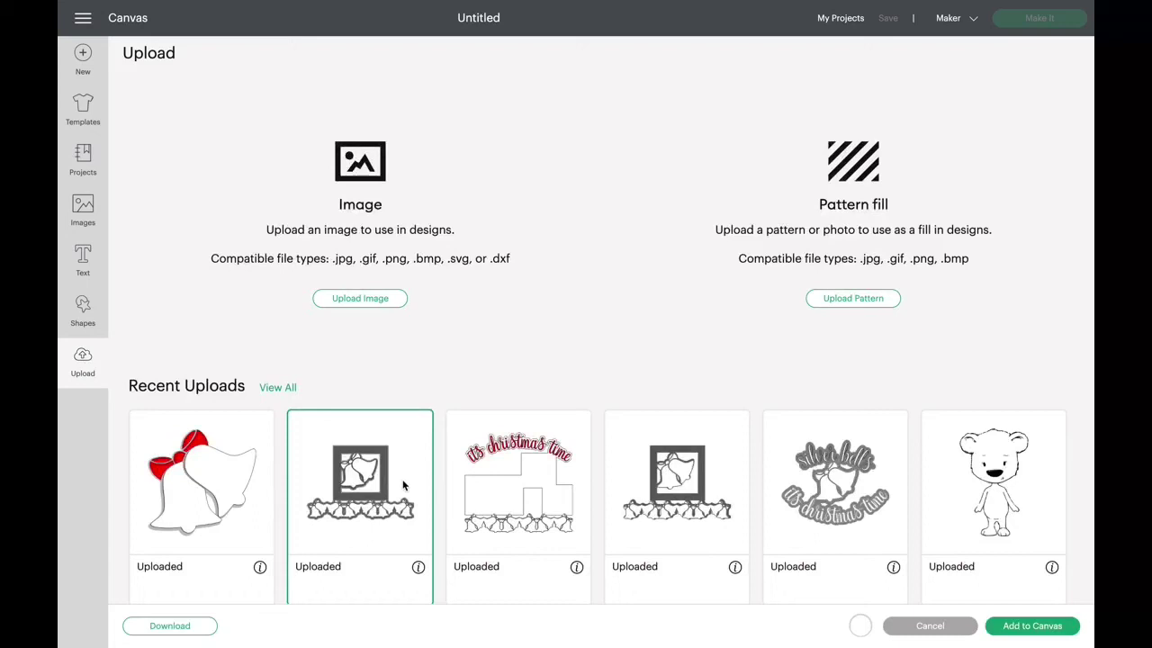
pyautogui.click(543, 481)
pyautogui.click(731, 485)
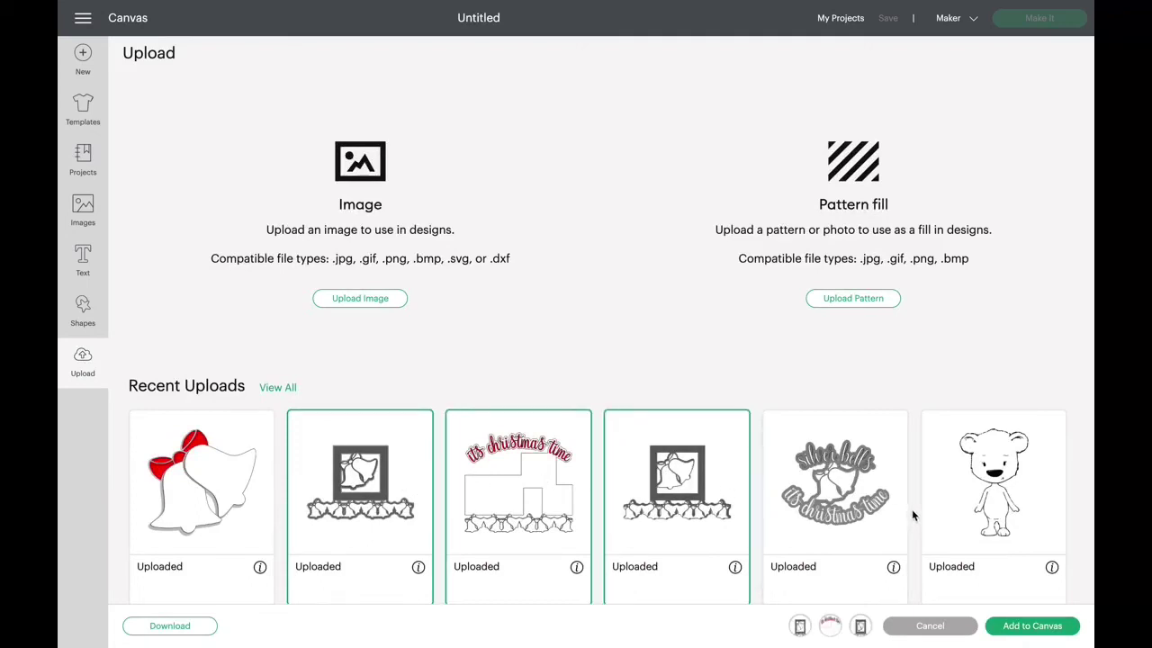
pyautogui.click(748, 481)
pyautogui.click(773, 485)
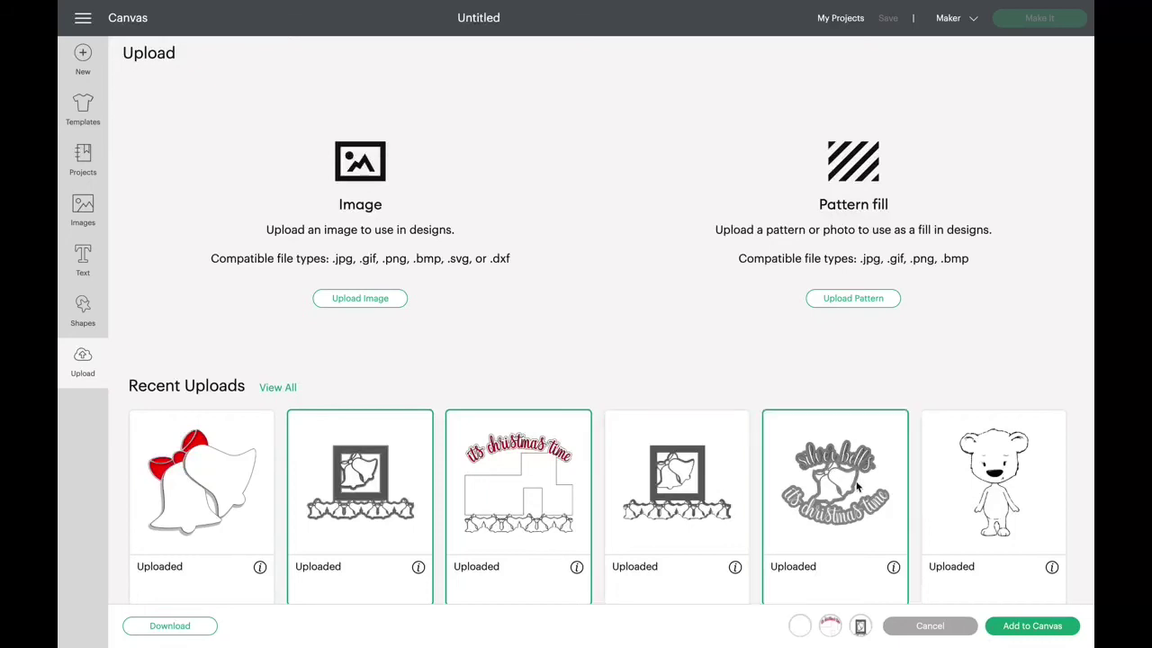
pyautogui.click(1058, 631)
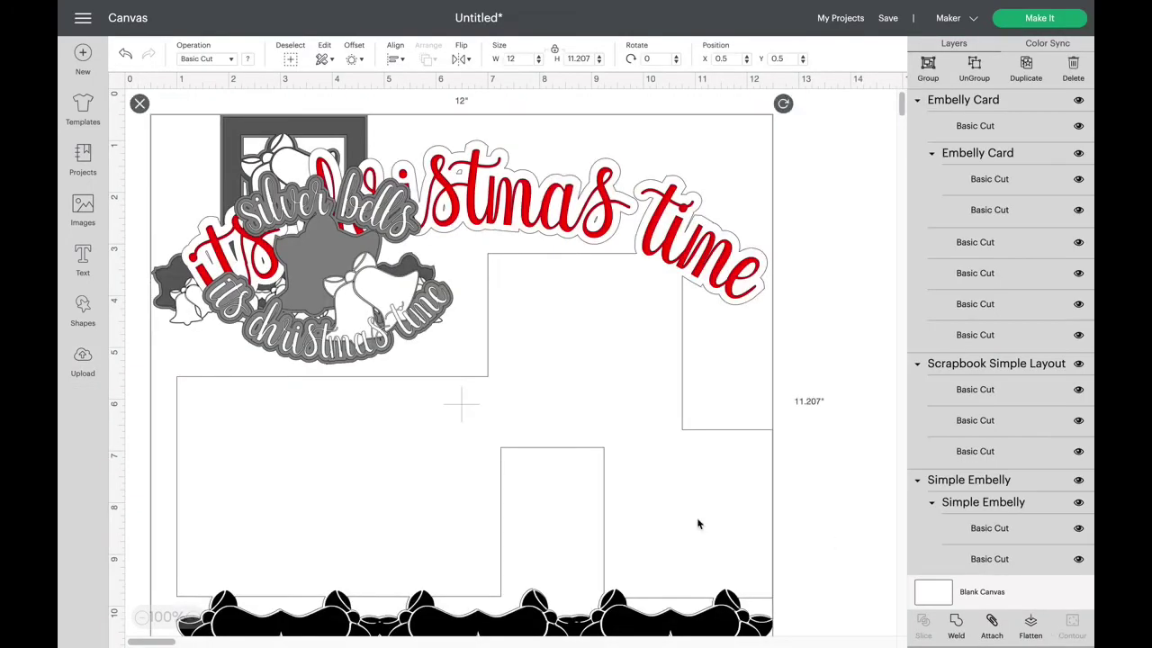
# Move the Scrapbook Simple Layout group clear of the other images to about X 14.39, Y 1.42 and ungroup it.
pyautogui.click(141, 618)
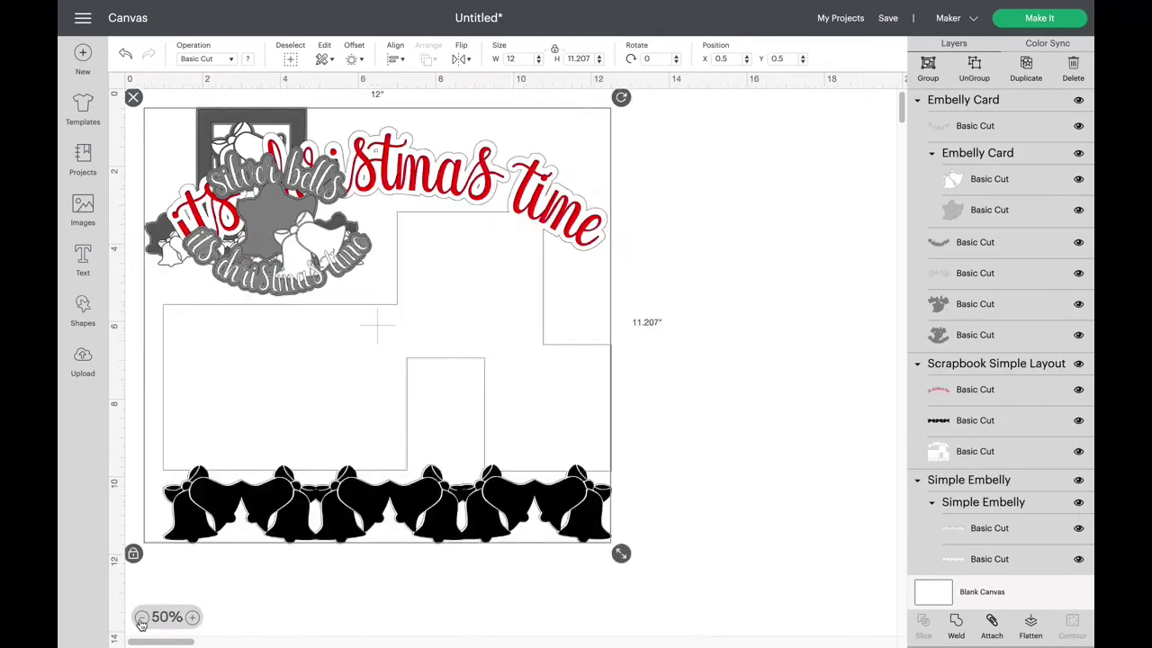
pyautogui.click(486, 414)
pyautogui.moveTo(316, 366); pyautogui.dragTo(662, 378)
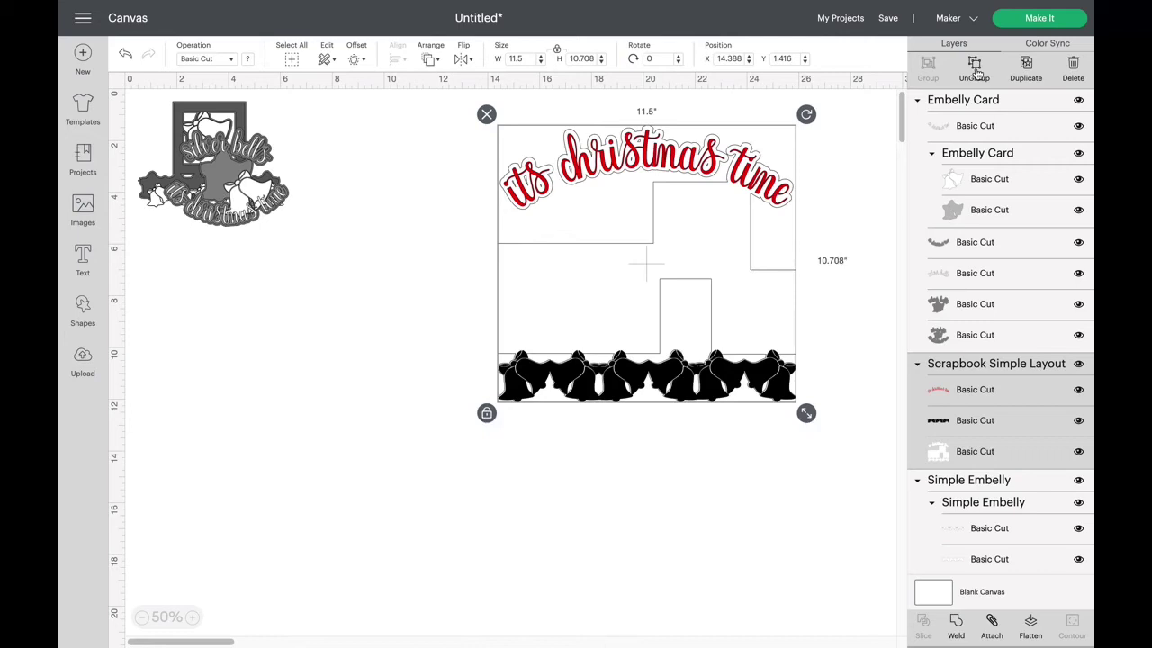
pyautogui.click(976, 72)
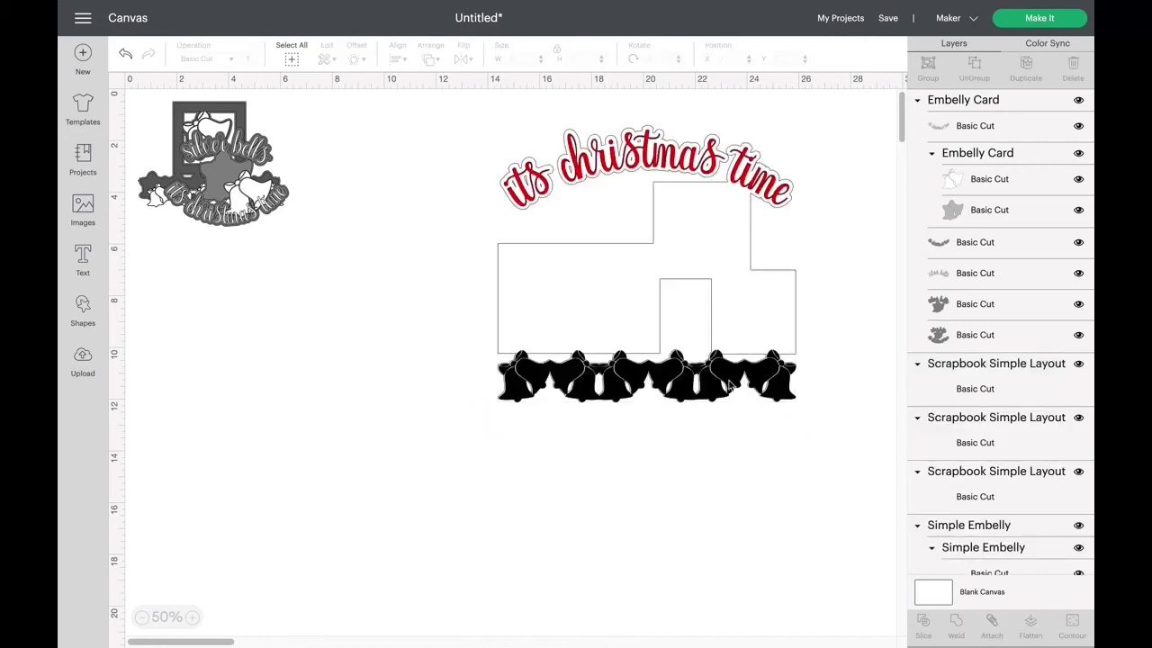
# Move the black bell border below the layout to about X 14.51, Y 15.51 and set its operation to Pen.
pyautogui.click(730, 387)
pyautogui.moveTo(729, 427); pyautogui.dragTo(730, 520)
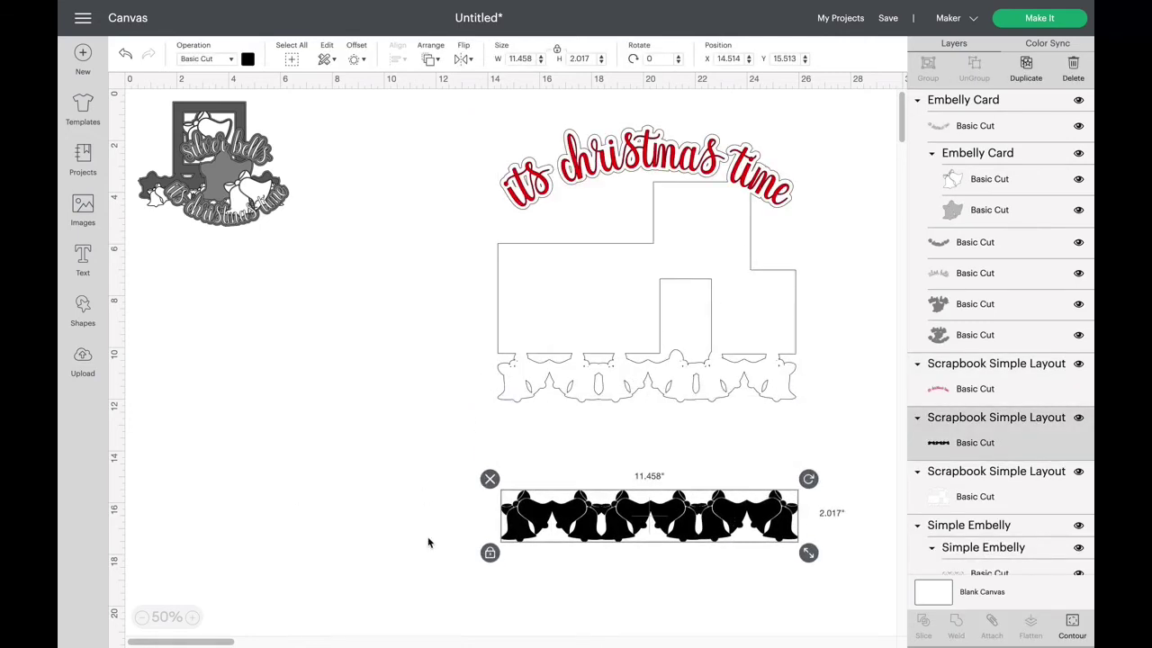
pyautogui.click(192, 618)
pyautogui.click(191, 617)
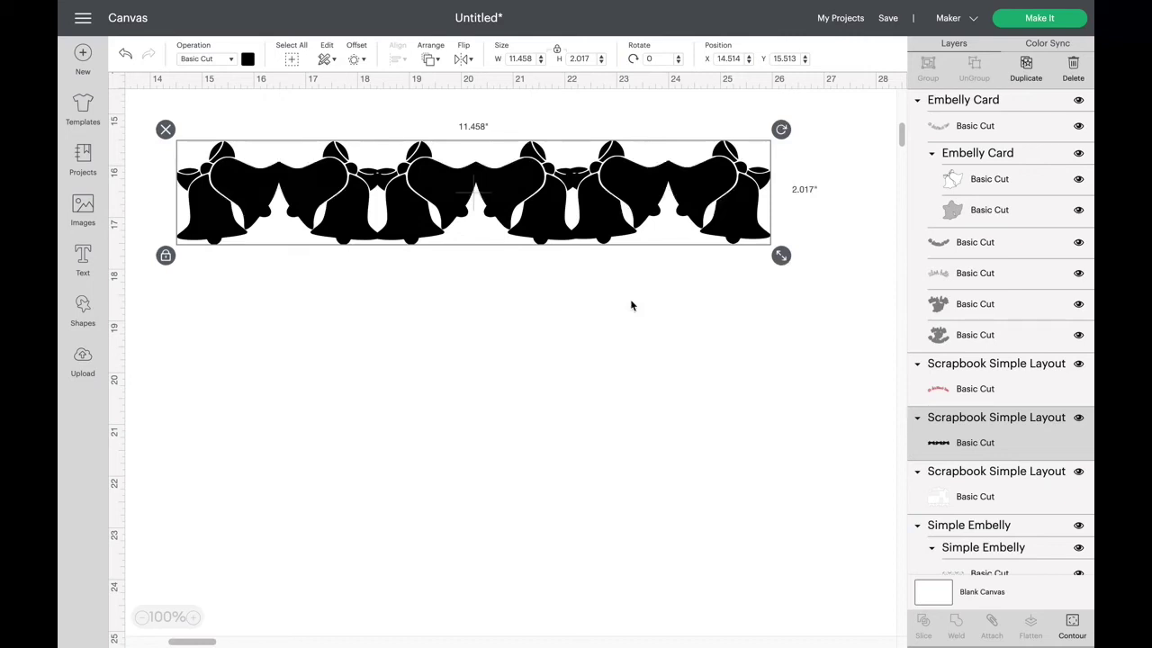
pyautogui.click(229, 63)
pyautogui.click(208, 184)
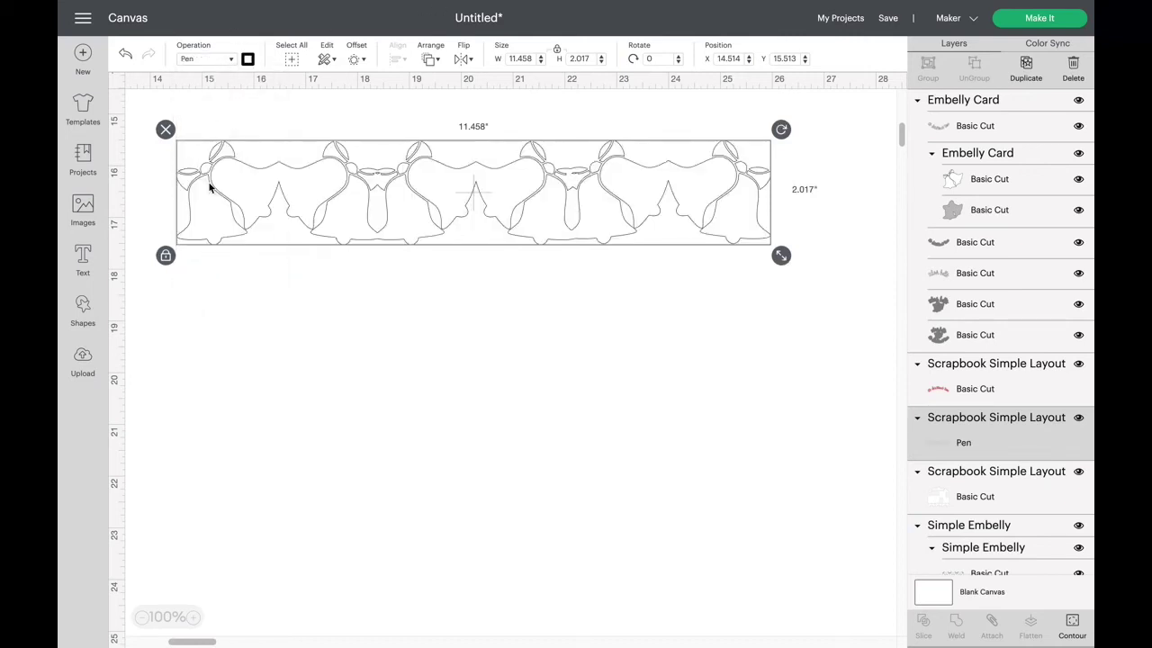
pyautogui.click(584, 342)
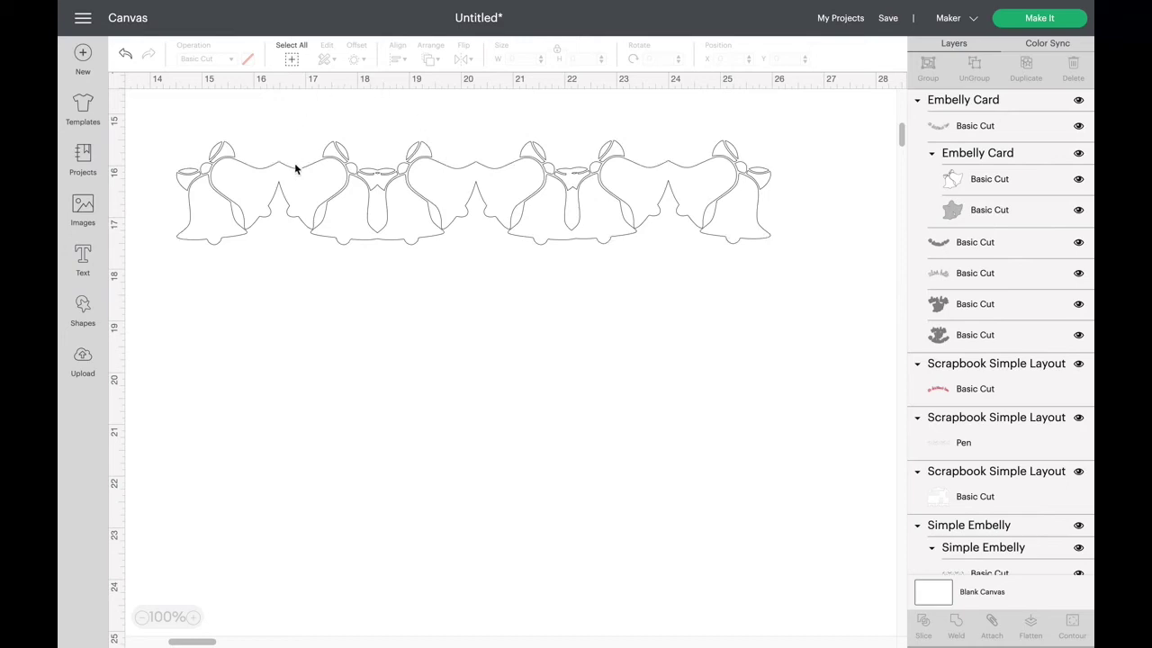
pyautogui.click(294, 193)
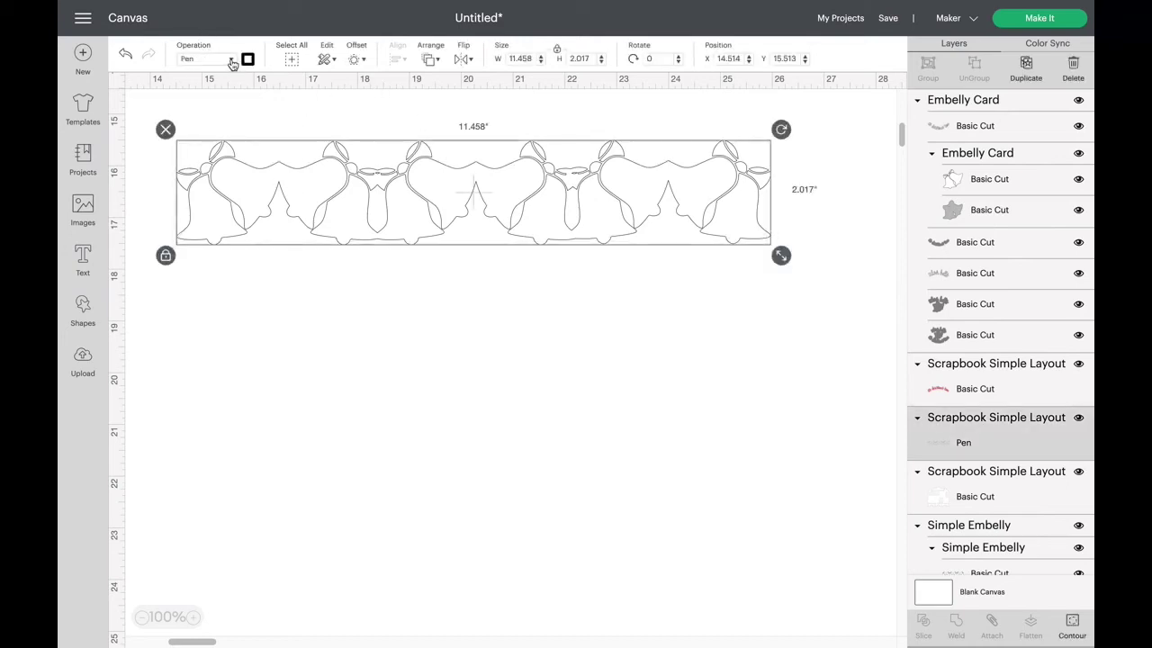
pyautogui.click(232, 62)
pyautogui.moveTo(205, 209)
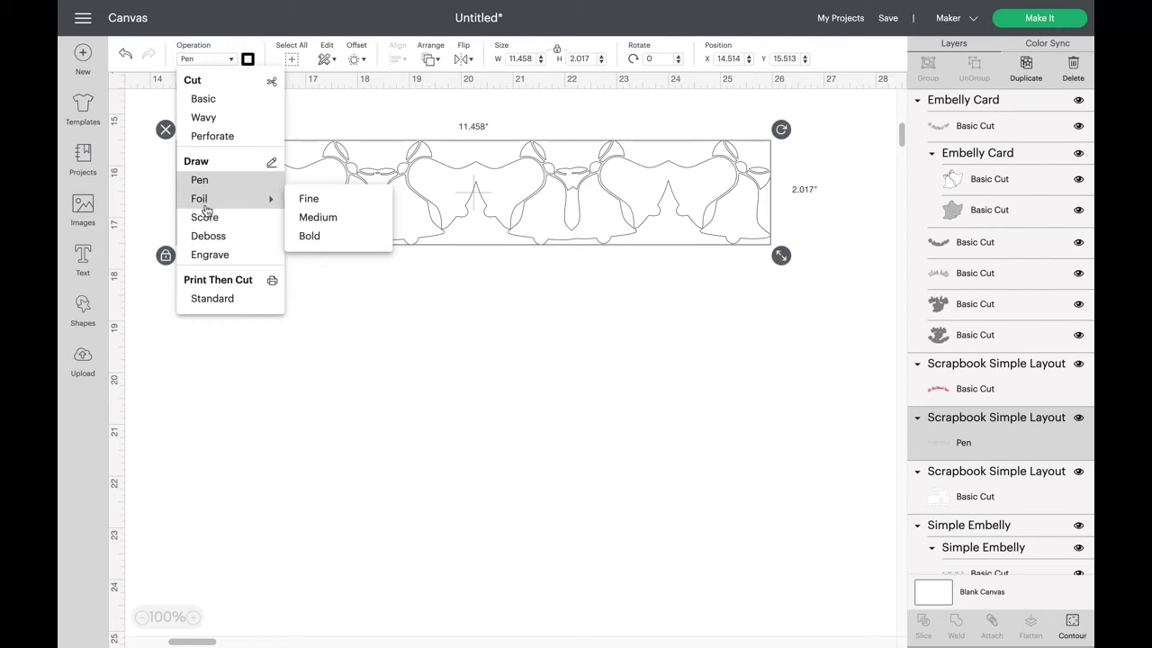
pyautogui.click(477, 311)
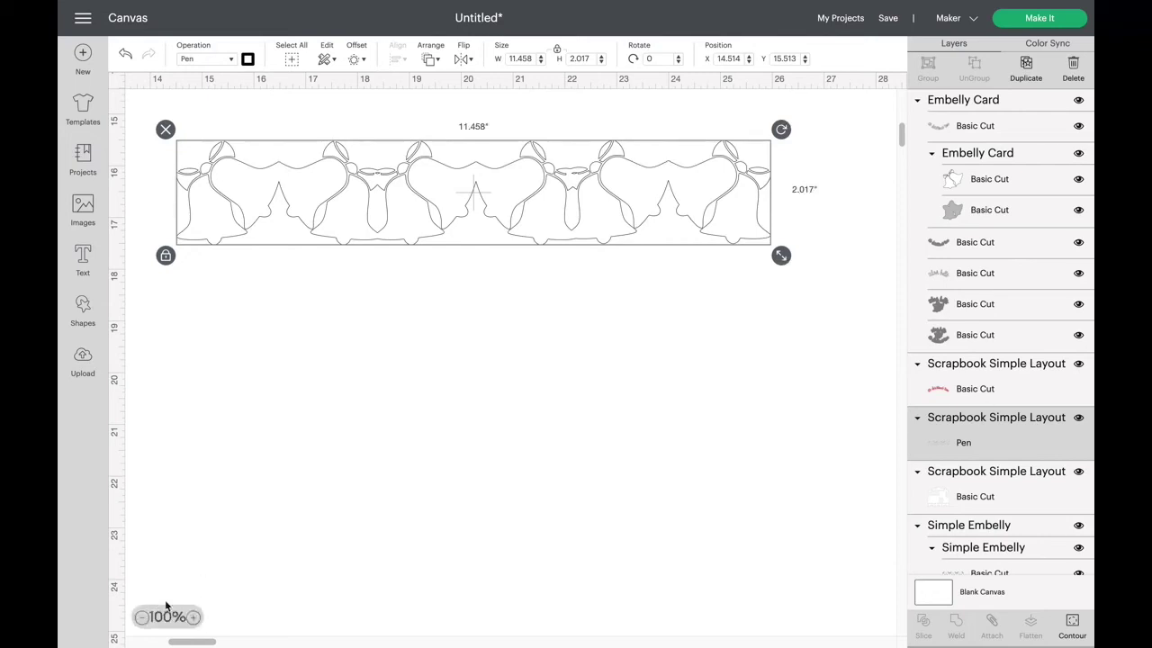
# Move the white scrapbook layout base to about X 19, Y 10.58 and the pen bell border to about X 14.49, Y 10.1.
pyautogui.click(142, 617)
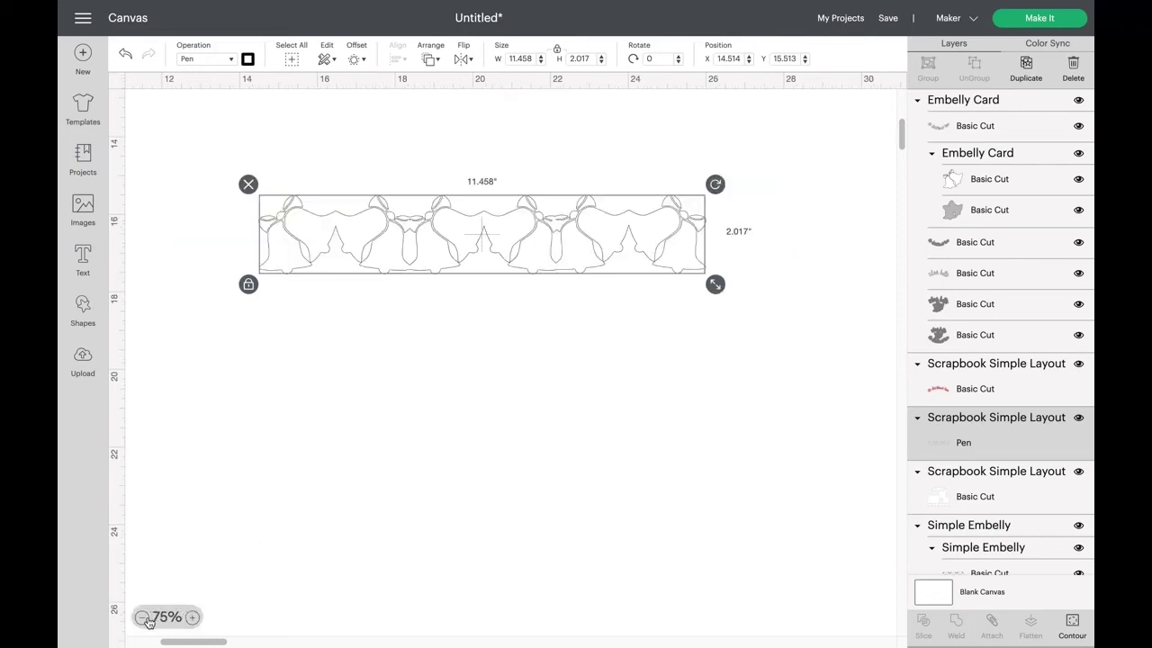
pyautogui.click(142, 617)
pyautogui.click(607, 105)
pyautogui.moveTo(599, 141); pyautogui.dragTo(653, 287)
pyautogui.moveTo(662, 206); pyautogui.dragTo(729, 290)
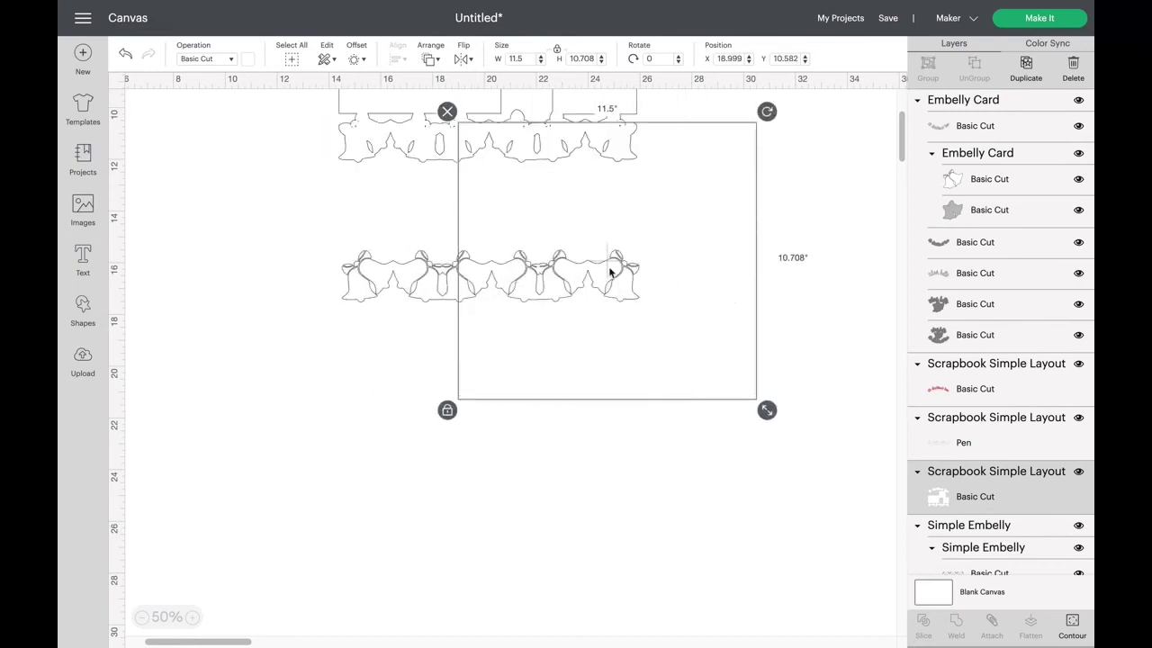
pyautogui.click(377, 282)
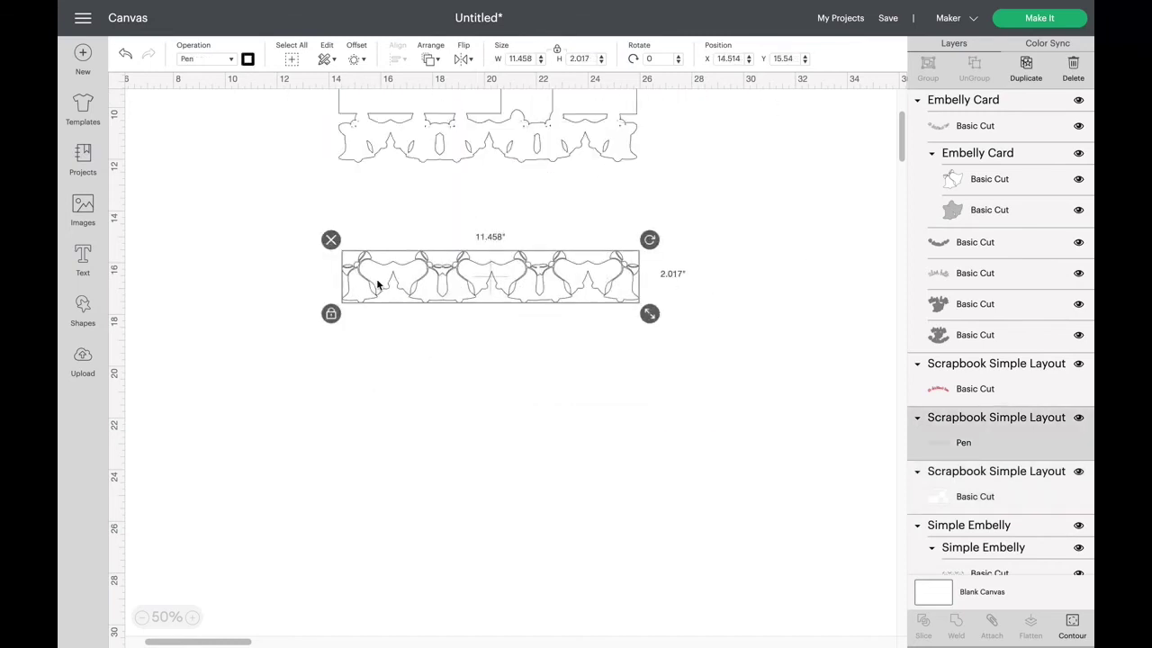
pyautogui.moveTo(377, 283); pyautogui.dragTo(379, 146)
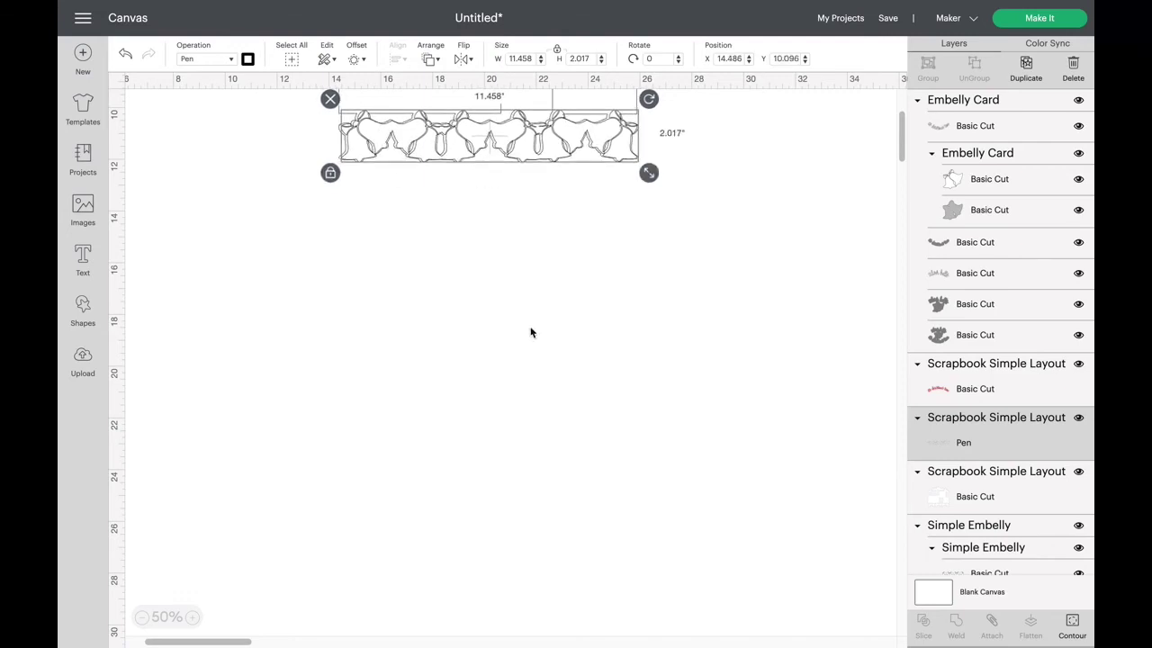
# Undo the bell border's last move and reposition the border at about X 16.04, Y 6.76 and the layout base at about X 12.5, Y 9.83.
pyautogui.scroll(5, 531, 333)
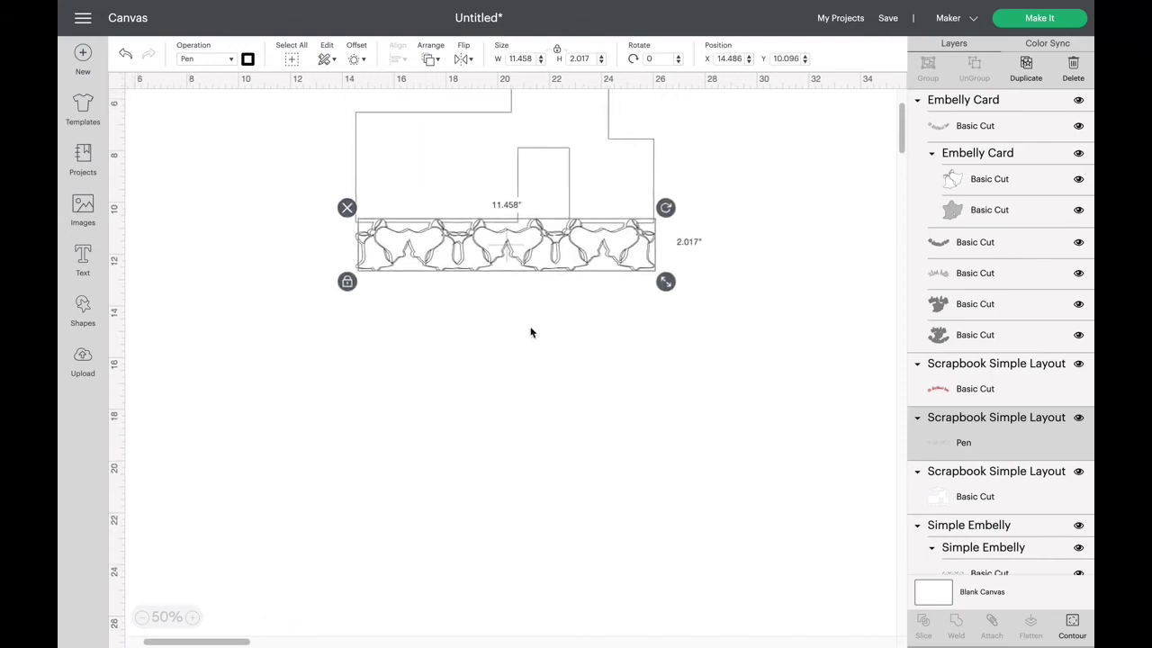
pyautogui.click(720, 170)
pyautogui.hotkey('ctrl', 'z')
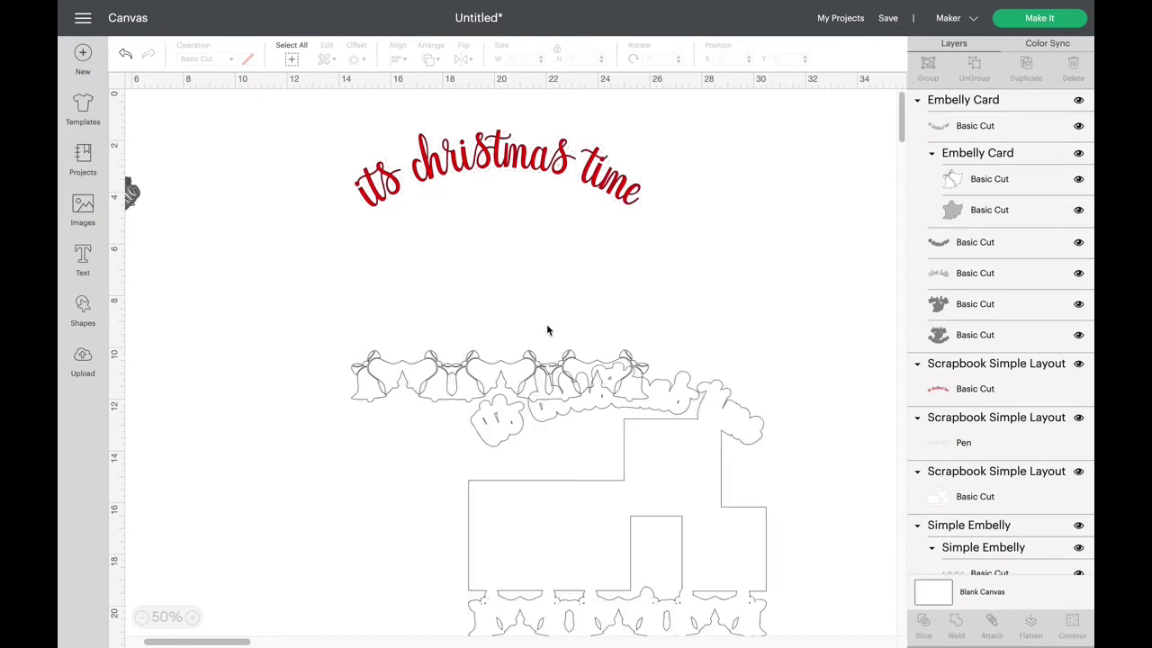
pyautogui.click(125, 55)
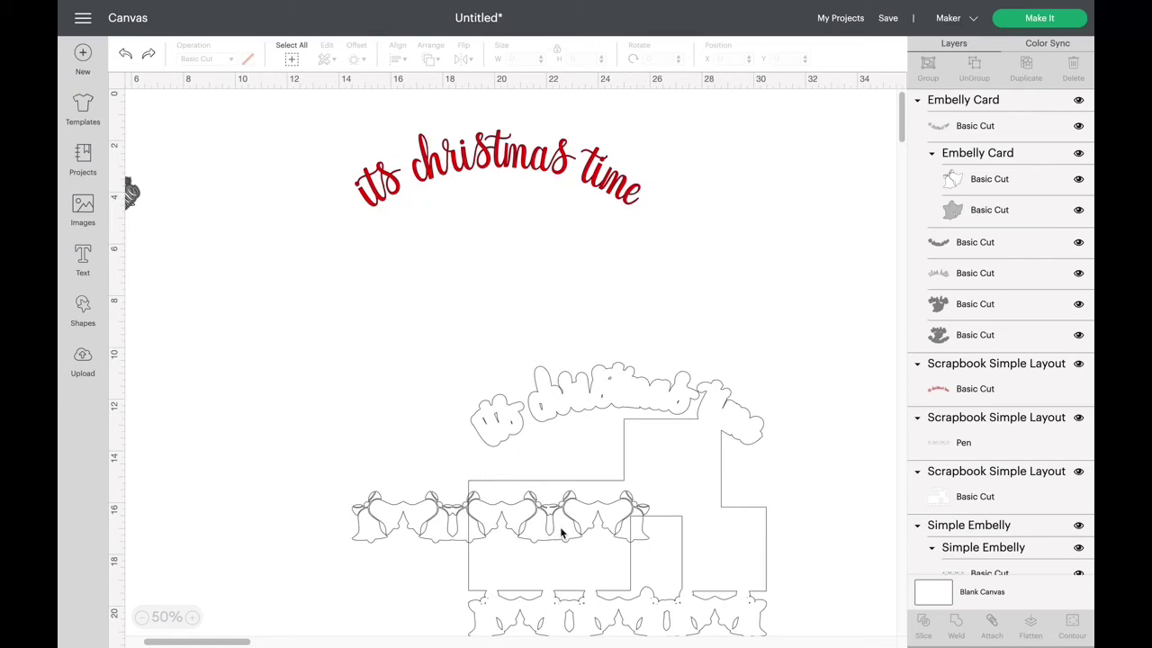
pyautogui.moveTo(561, 532); pyautogui.dragTo(602, 306)
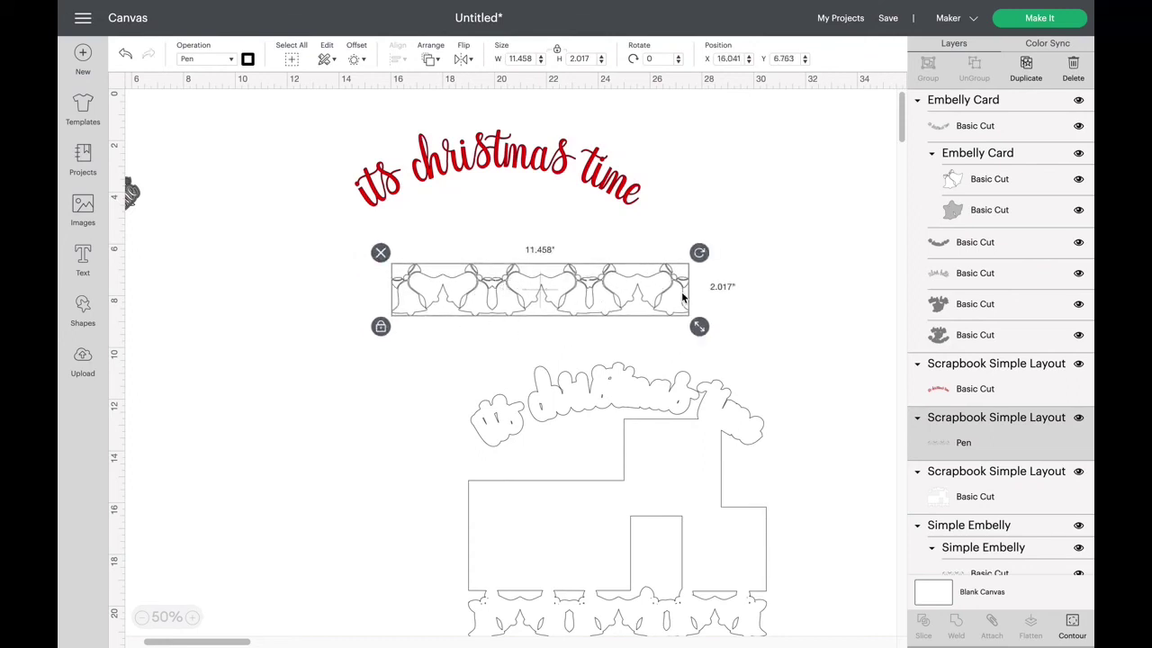
pyautogui.click(551, 385)
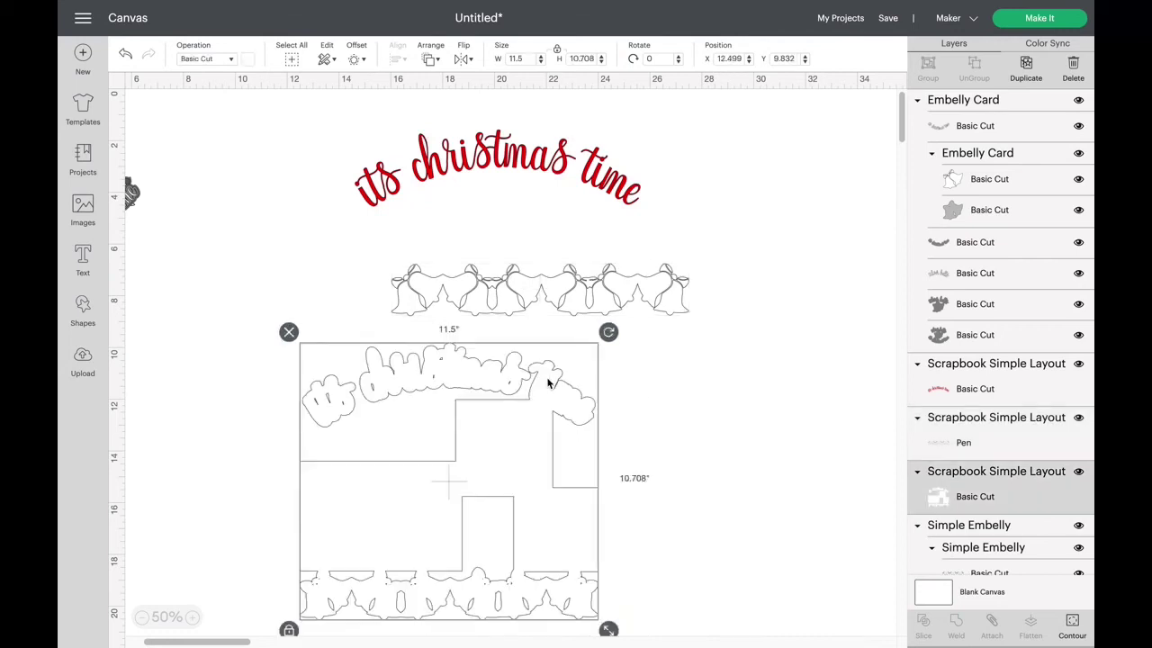
# Delete the red "its christmas time" title, the pen bell border and the white layout base from the canvas.
pyautogui.click(504, 158)
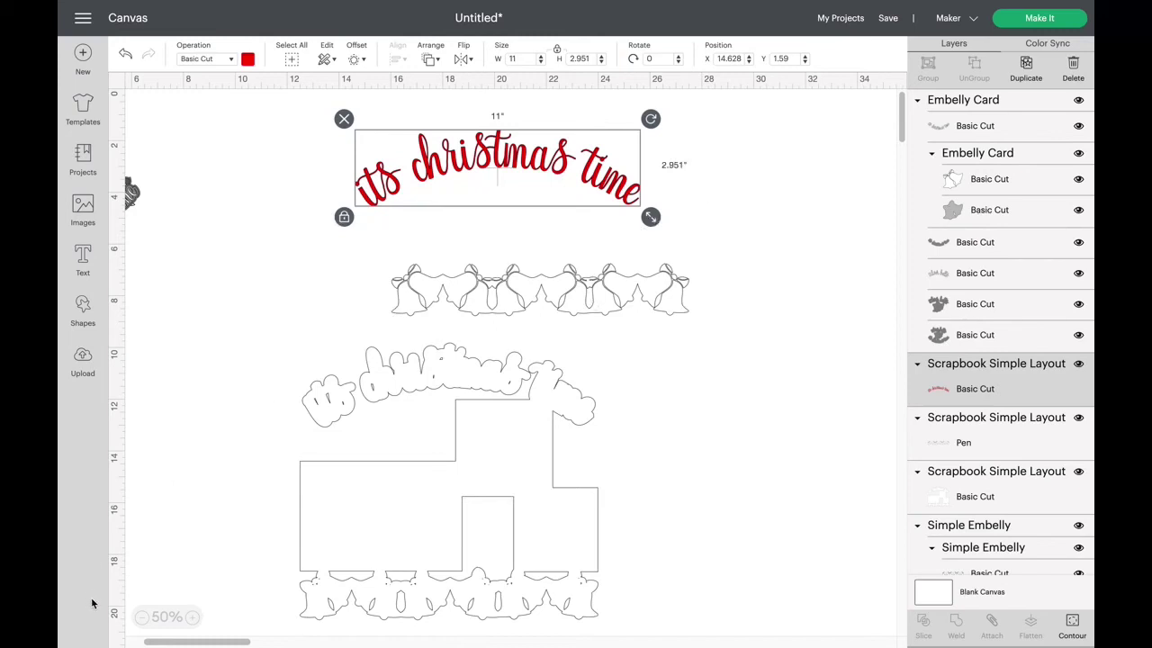
pyautogui.click(142, 617)
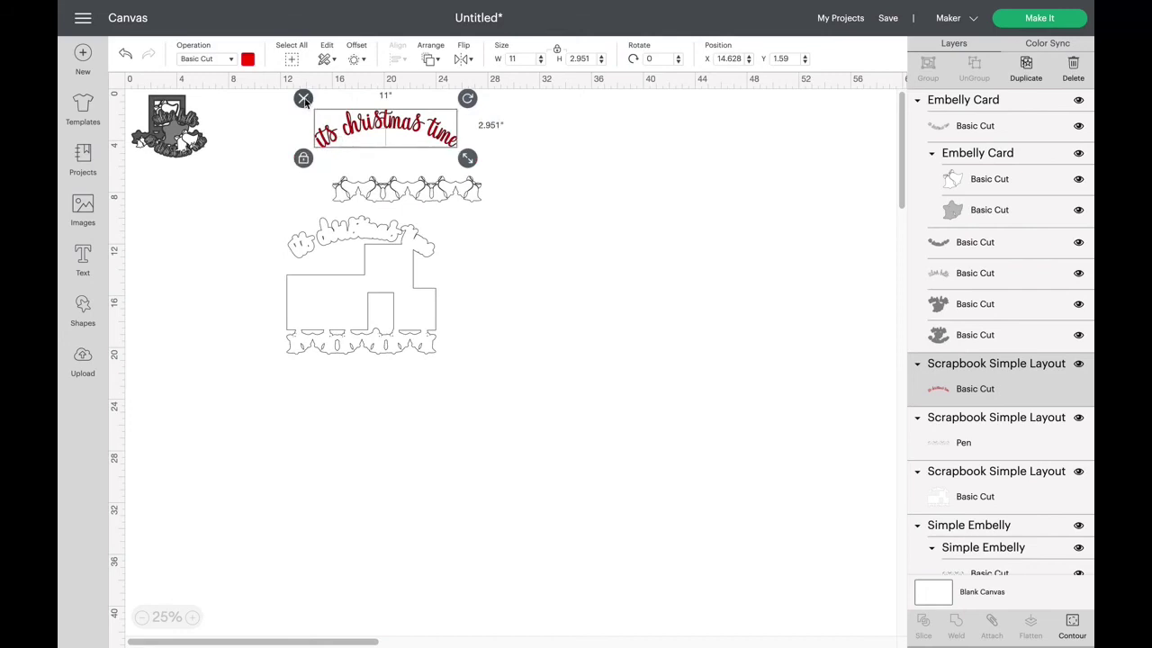
pyautogui.click(303, 99)
pyautogui.click(366, 196)
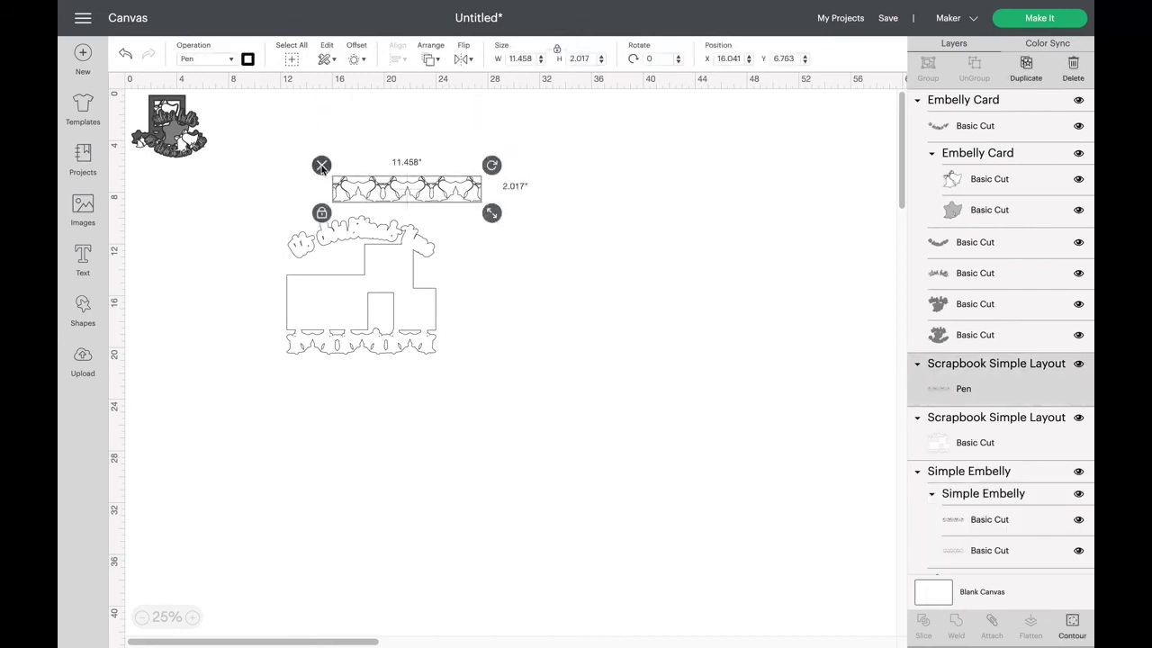
pyautogui.click(322, 170)
pyautogui.click(305, 247)
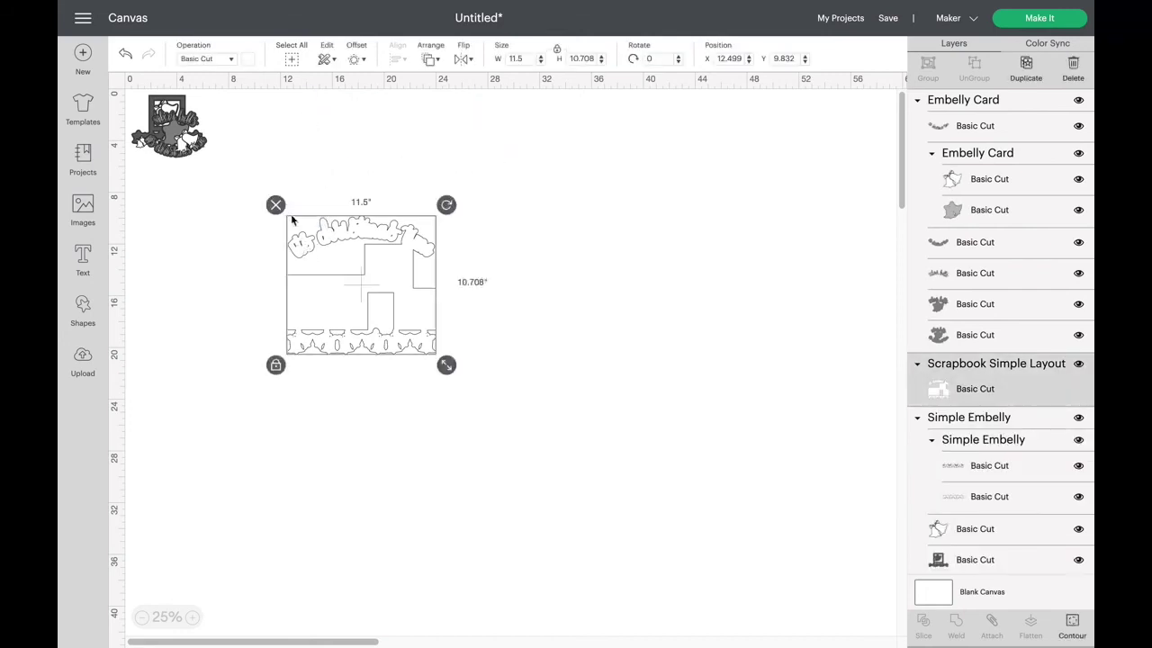
pyautogui.click(275, 205)
# Move the "silver bells" Embelly Card group clear of the framed bells to about X 10.54, Y 1.83 and ungroup it.
pyautogui.click(193, 617)
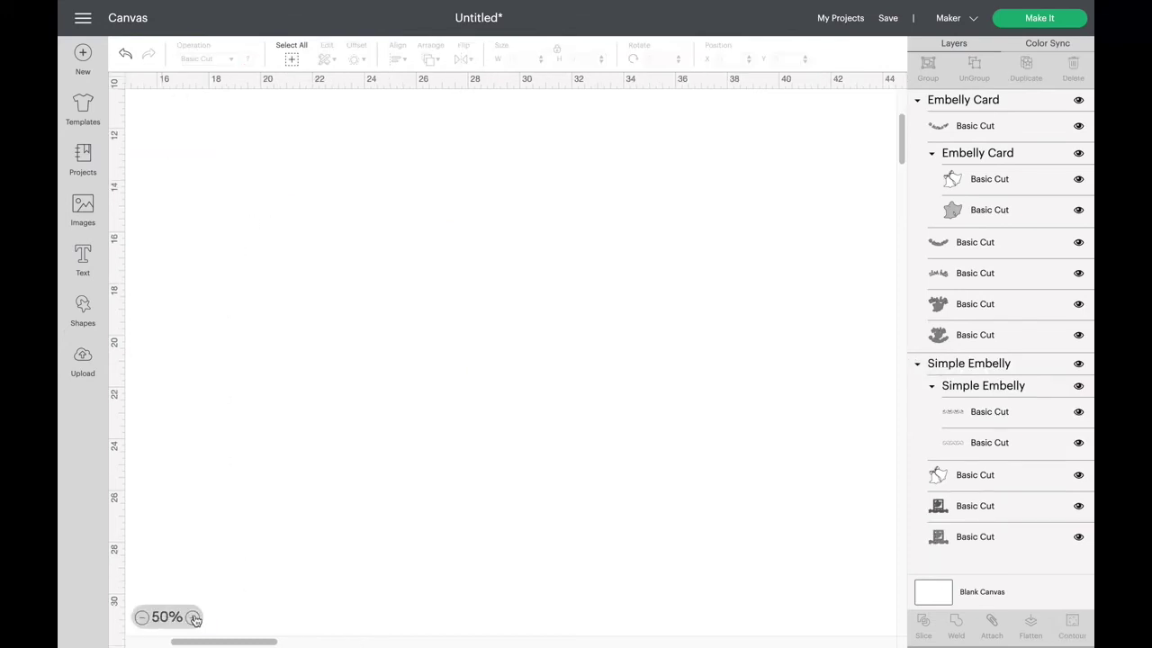
pyautogui.click(194, 618)
pyautogui.hscroll(-5, 171, 529)
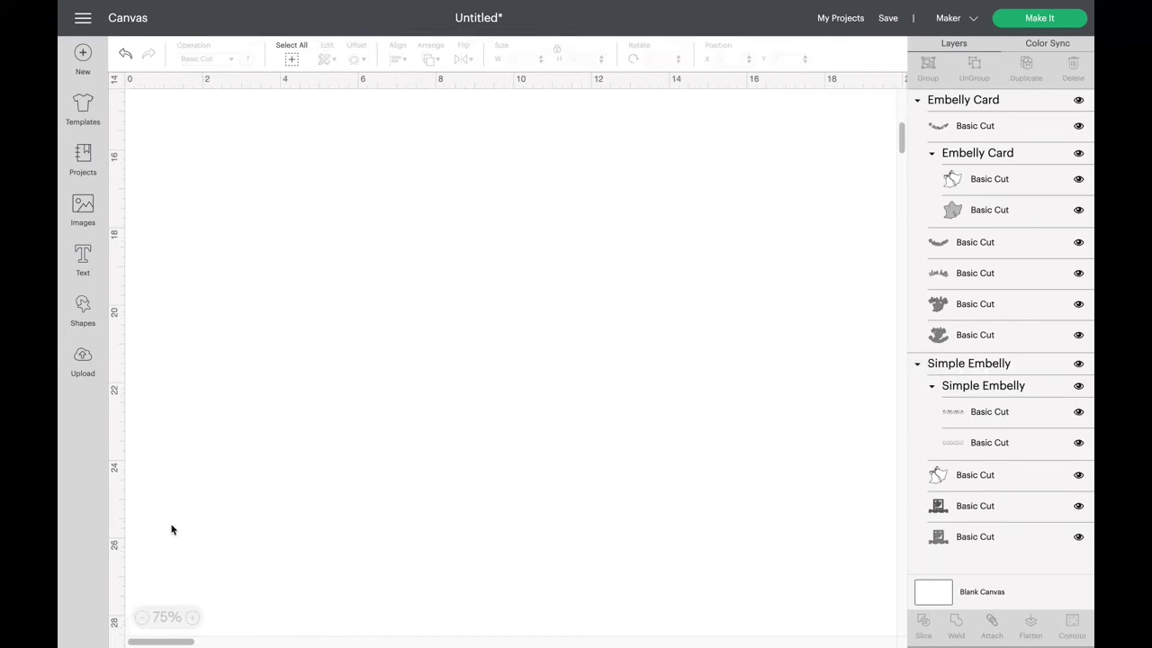
pyautogui.scroll(10, 171, 530)
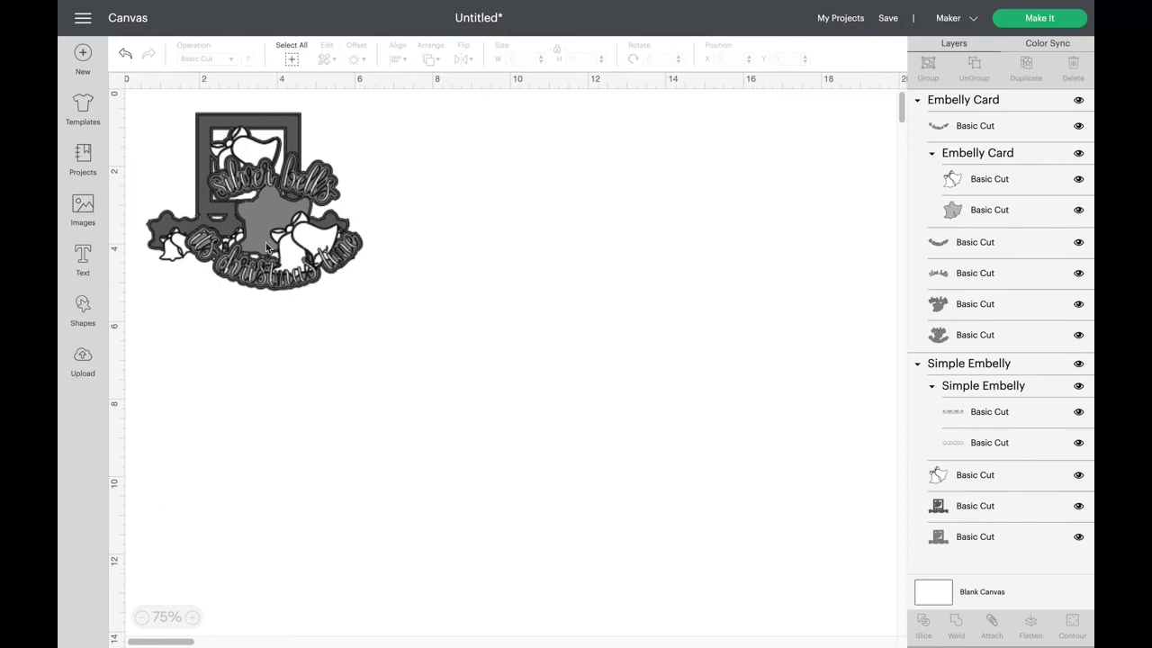
pyautogui.moveTo(268, 220); pyautogui.dragTo(616, 222)
pyautogui.click(679, 382)
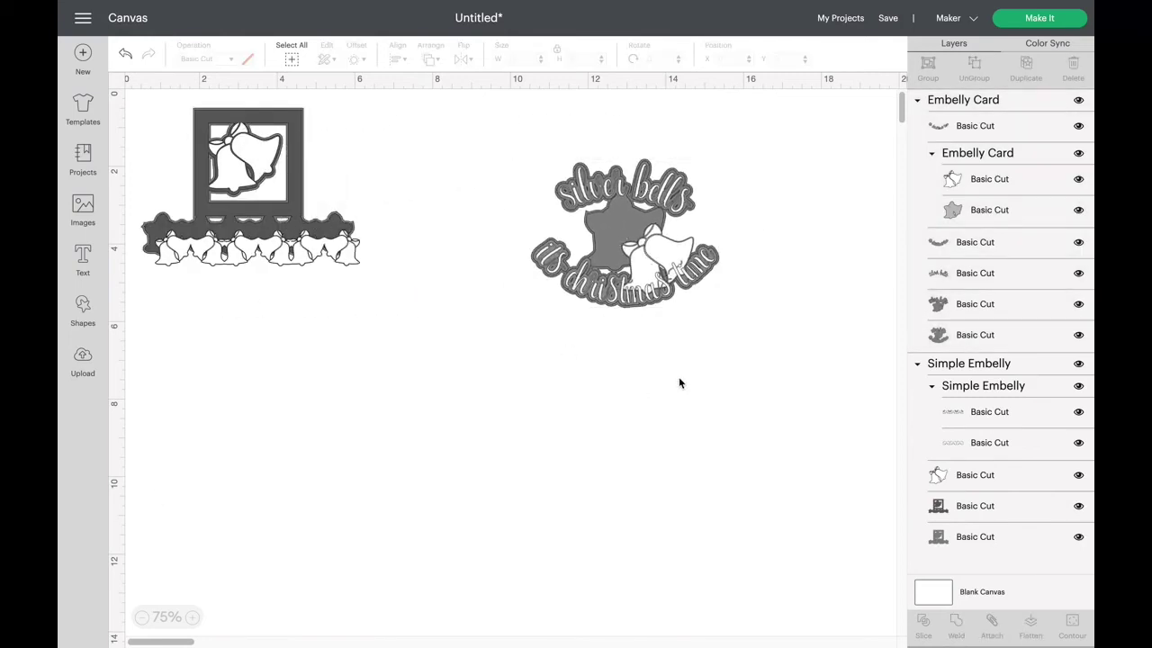
pyautogui.click(598, 201)
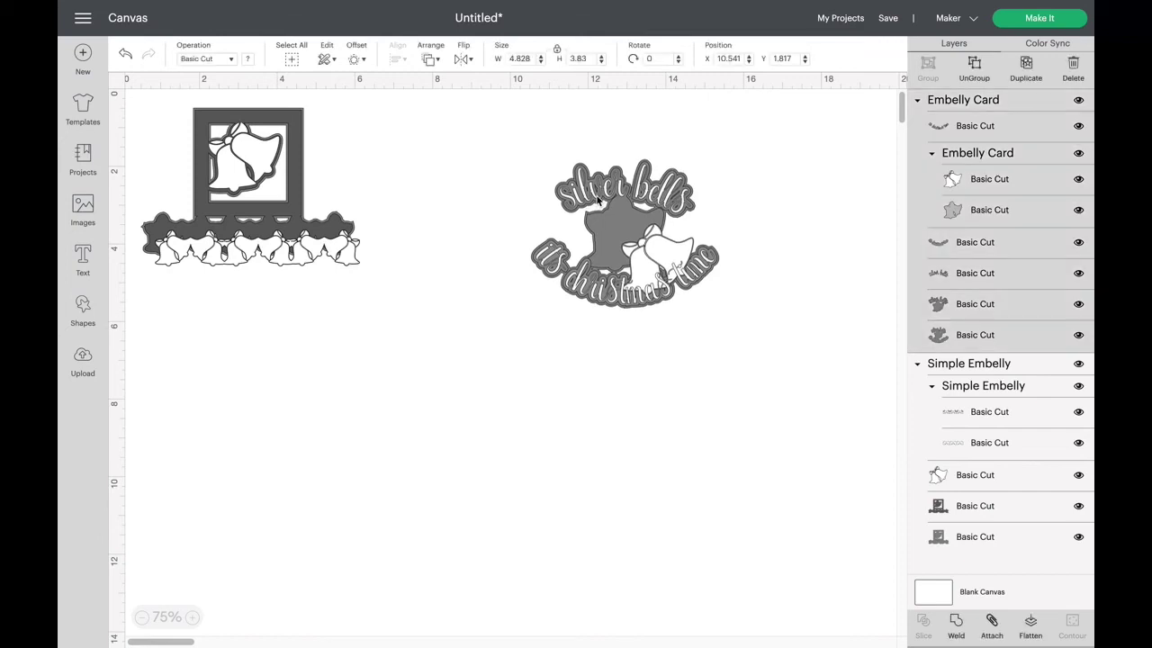
pyautogui.click(974, 67)
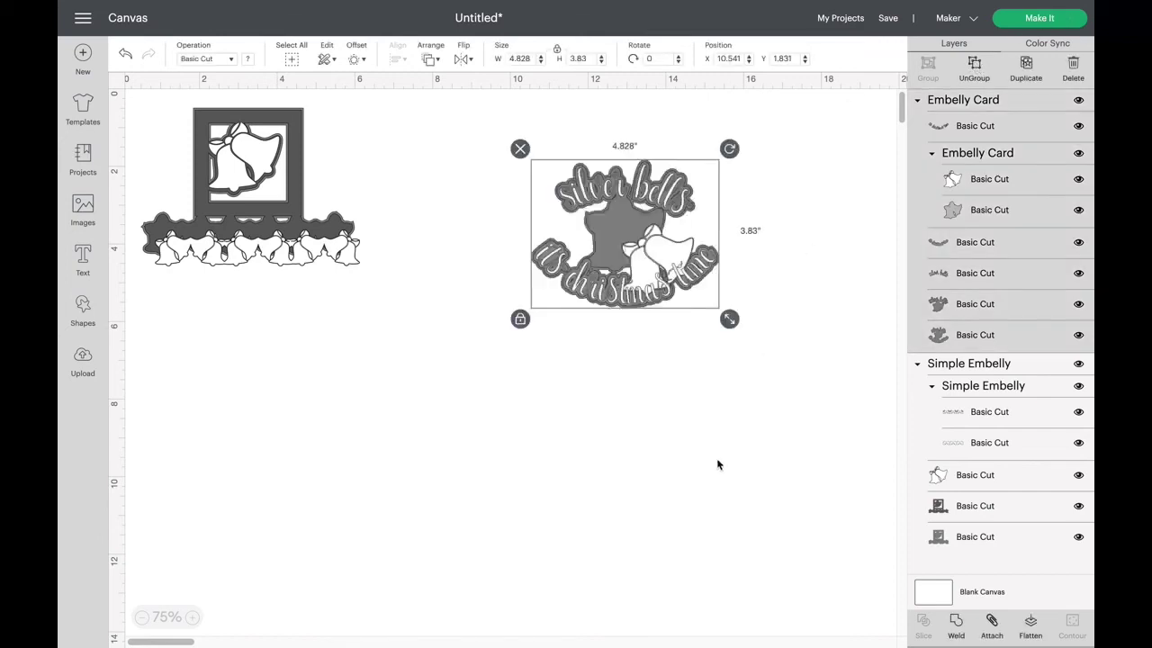
# Stack the "its christmas time" lettering on its grey backing at about X 10.91, Y 5.65, and move the bells to about X 12.05, Y 2.82.
pyautogui.moveTo(668, 269); pyautogui.dragTo(683, 378)
pyautogui.moveTo(681, 267); pyautogui.dragTo(645, 234)
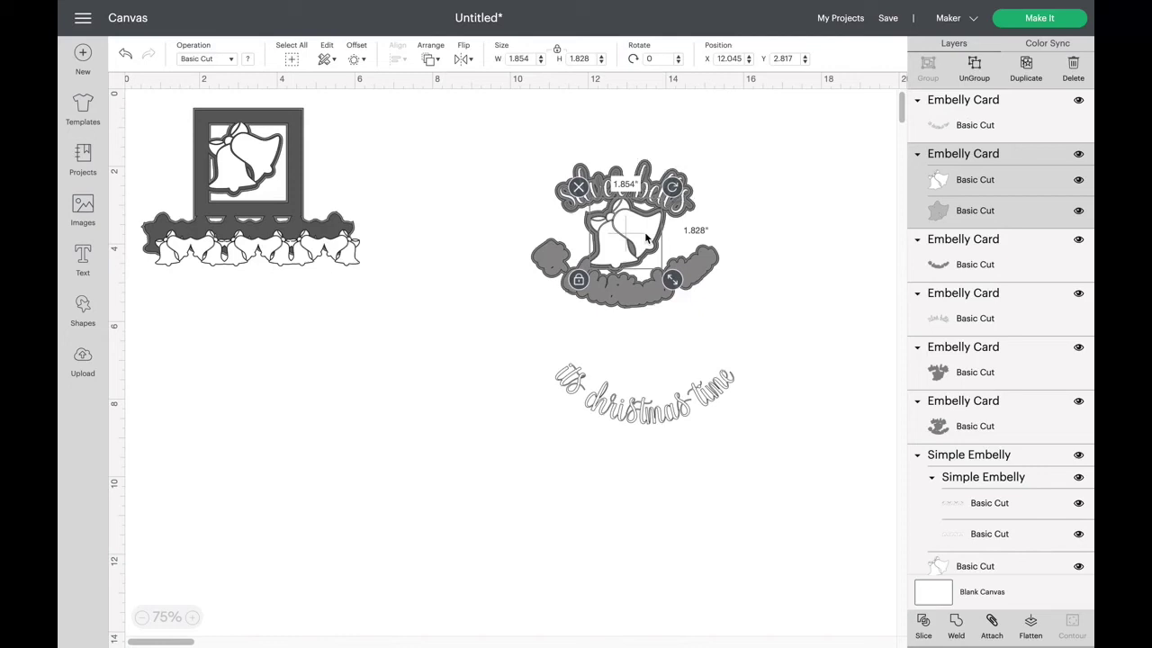
pyautogui.click(679, 422)
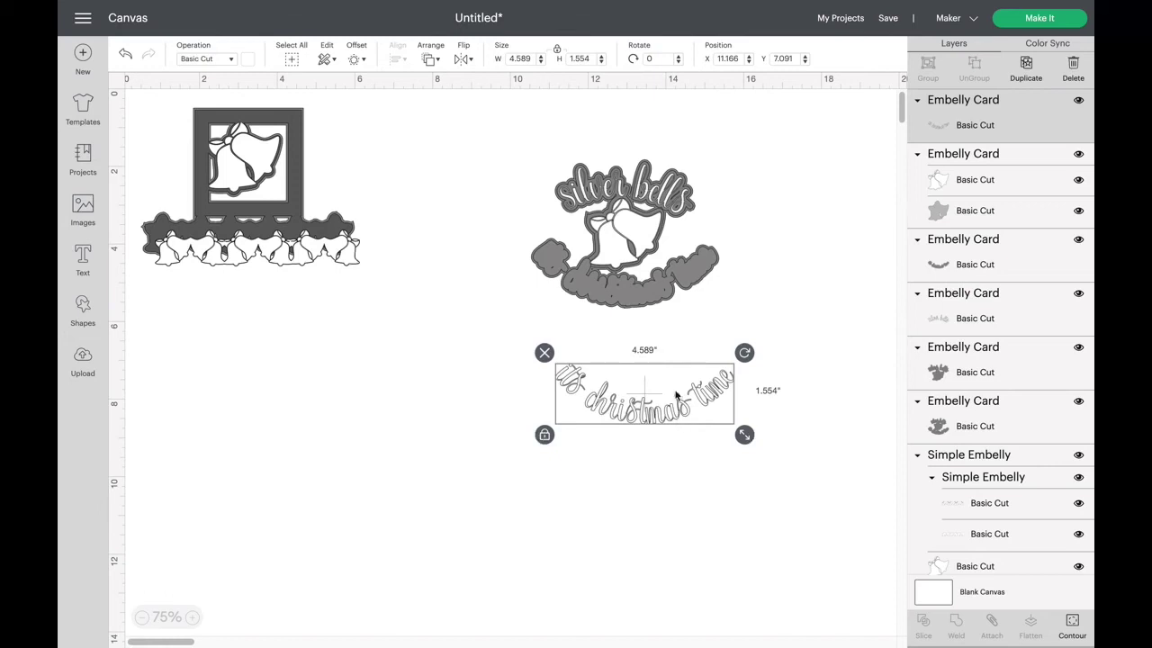
pyautogui.moveTo(647, 293); pyautogui.dragTo(655, 358)
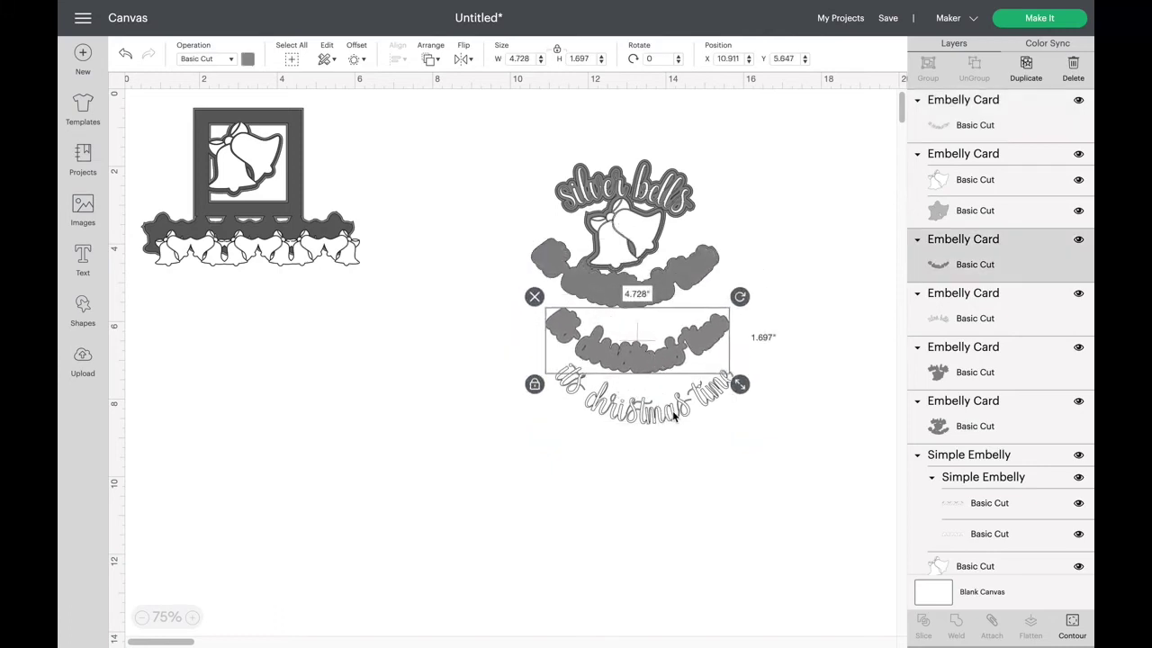
pyautogui.moveTo(674, 416); pyautogui.dragTo(666, 361)
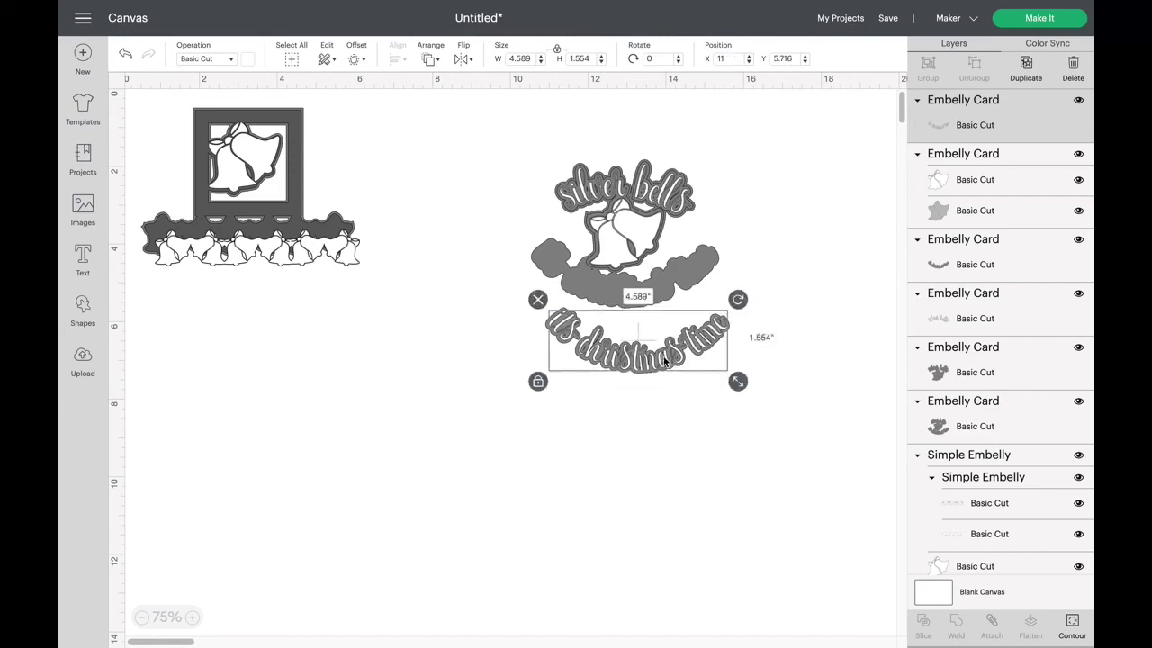
# Set the operation of the white "its christmas time" lettering to Pen.
pyautogui.click(232, 59)
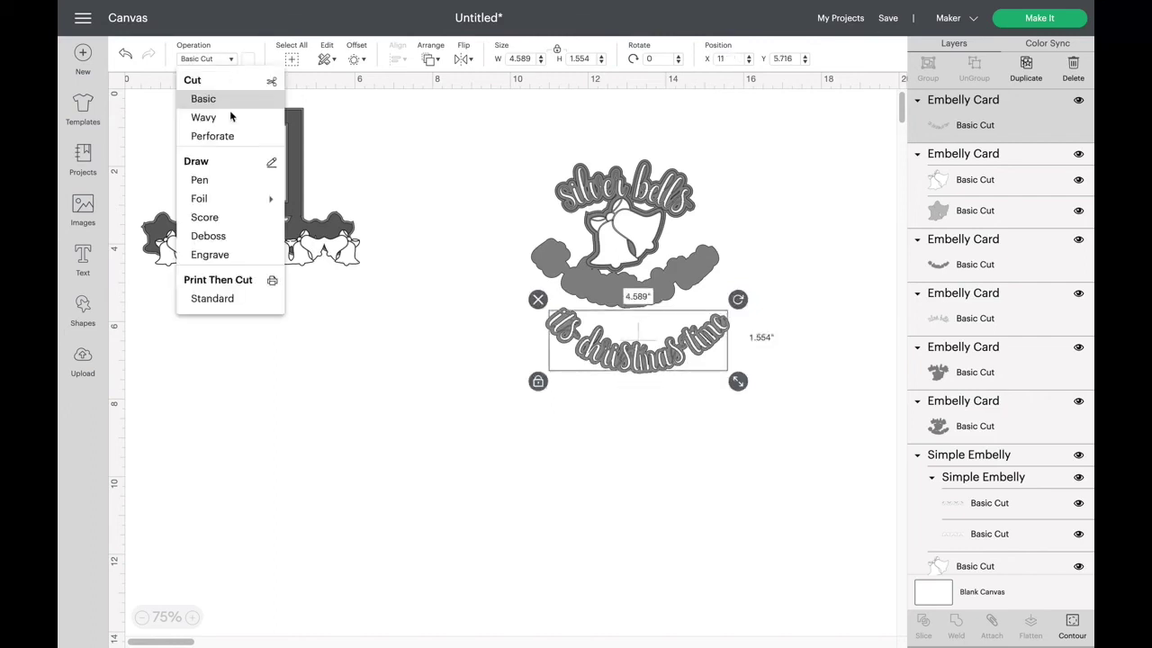
pyautogui.click(212, 182)
pyautogui.click(654, 402)
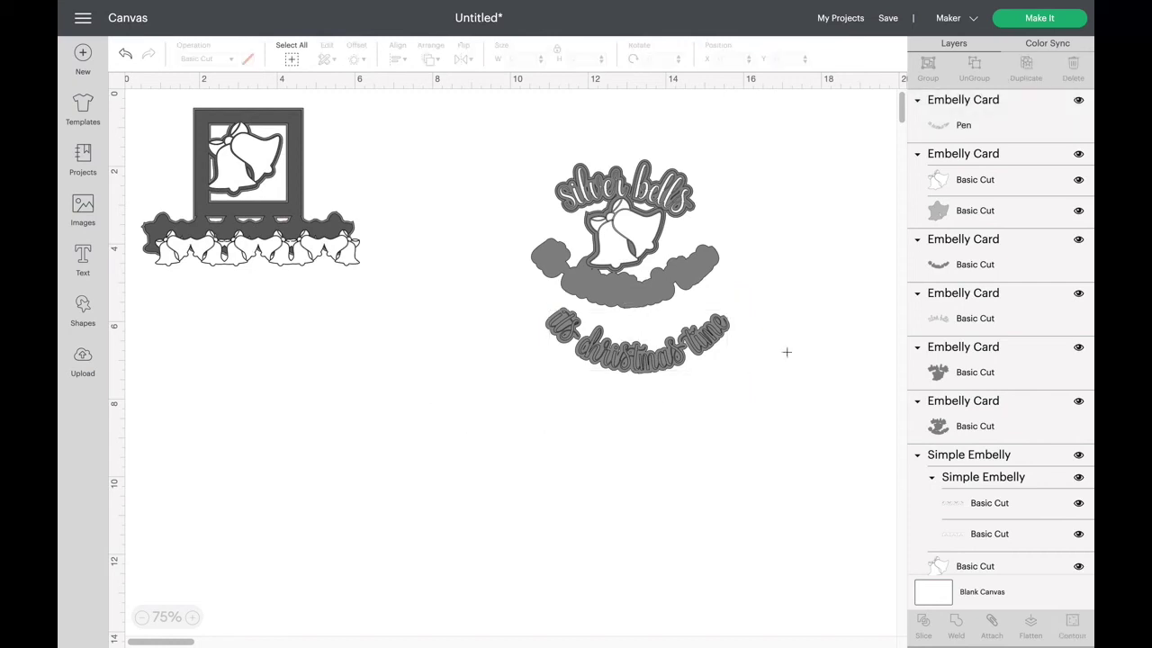
# Move the largest grey backing up, away from the phrase, and attach the "its christmas time" pen lettering to its own backing.
pyautogui.moveTo(800, 352); pyautogui.dragTo(504, 303)
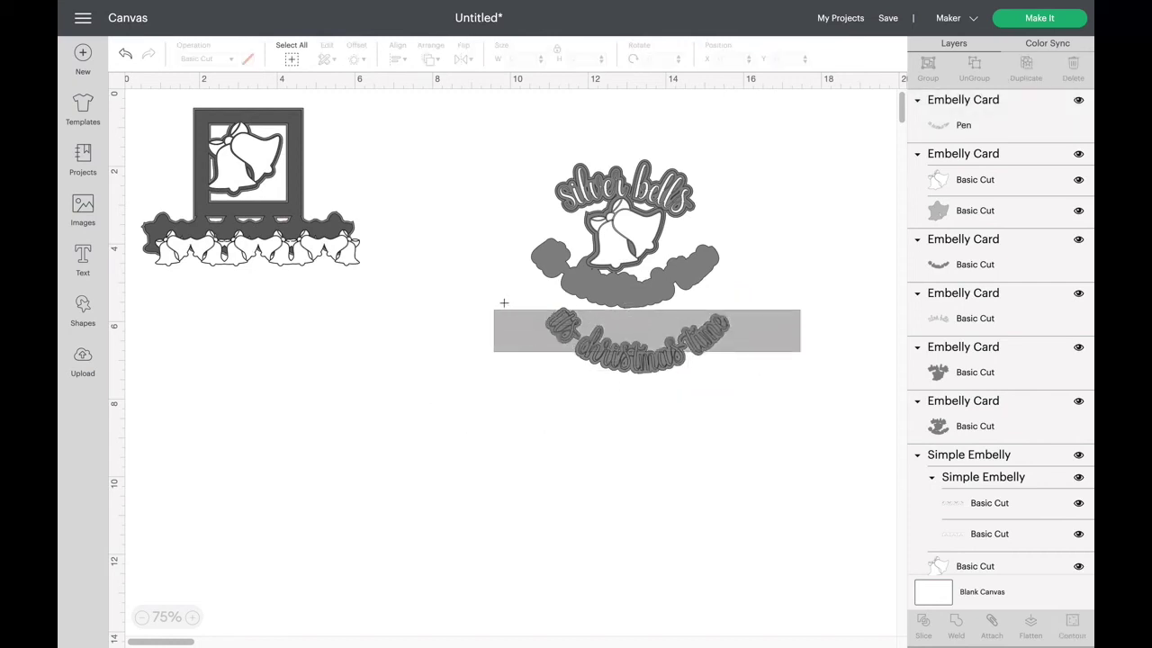
pyautogui.click(806, 309)
pyautogui.click(669, 249)
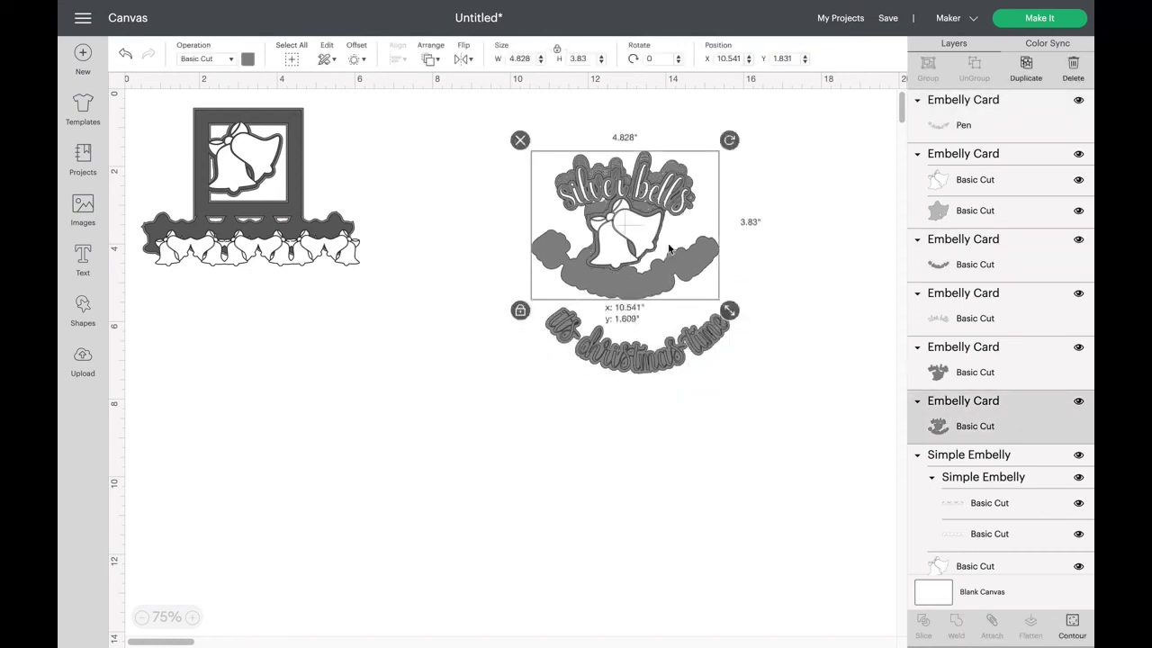
pyautogui.moveTo(668, 249); pyautogui.dragTo(669, 208)
pyautogui.moveTo(531, 292); pyautogui.dragTo(814, 418)
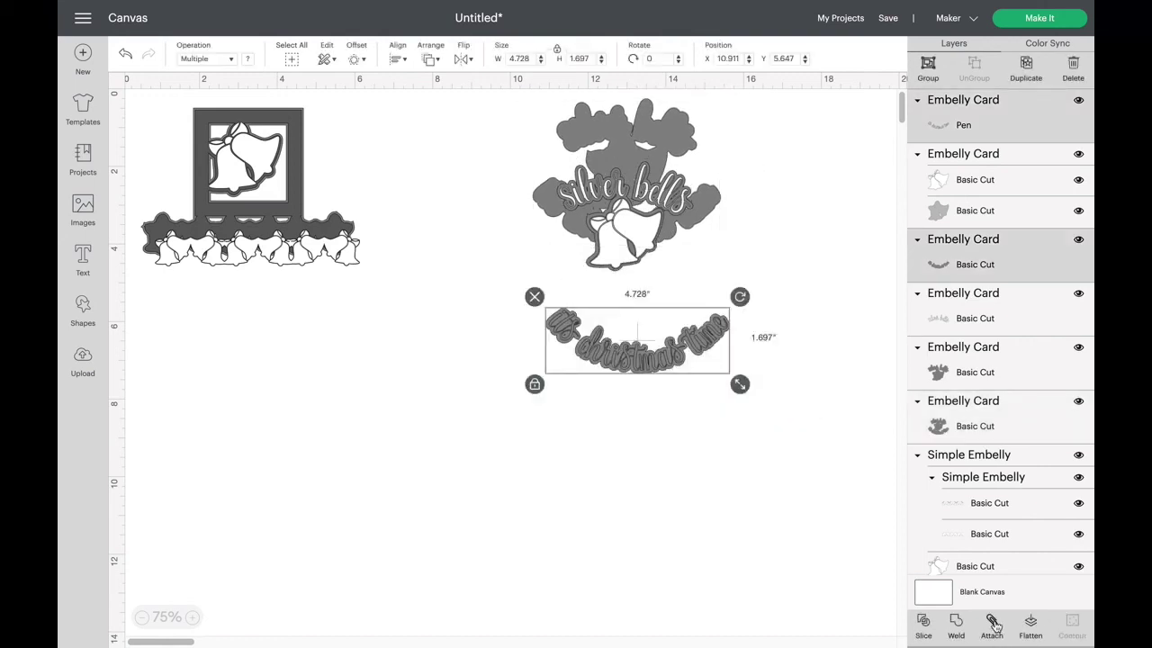
pyautogui.click(993, 625)
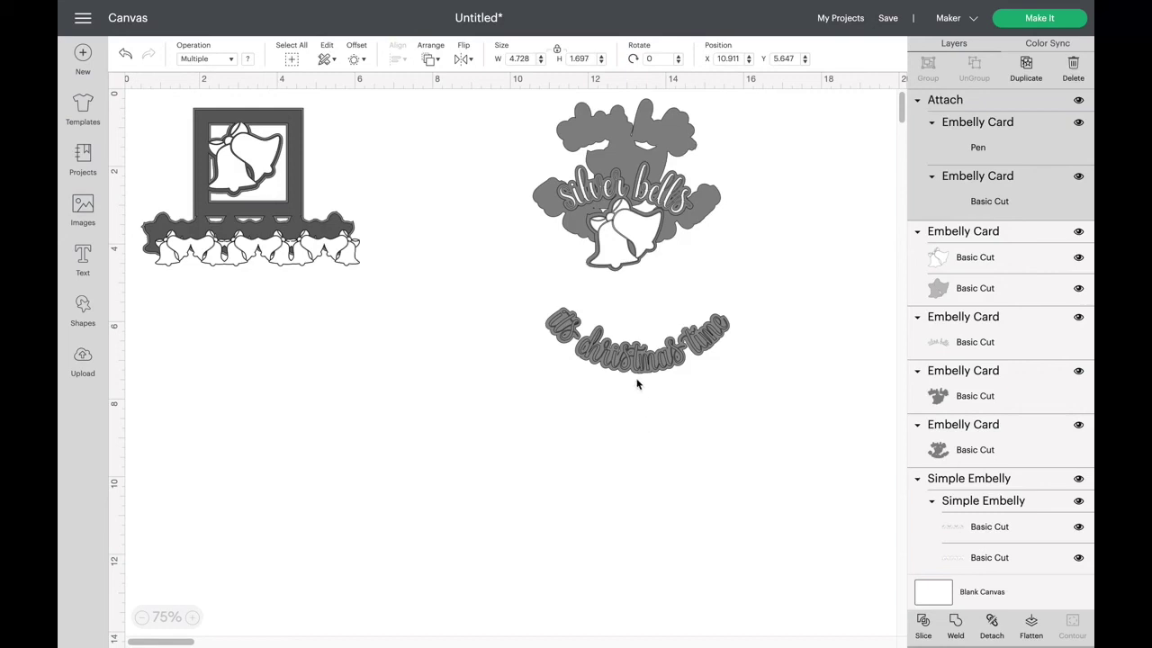
# Spread out the card pieces, placing the attached phrase near X 10.91, Y 7.97, the largest backing near X 4.96, Y 8.29 and the bells near X 14.2, Y 4.87.
pyautogui.moveTo(609, 359); pyautogui.dragTo(609, 450)
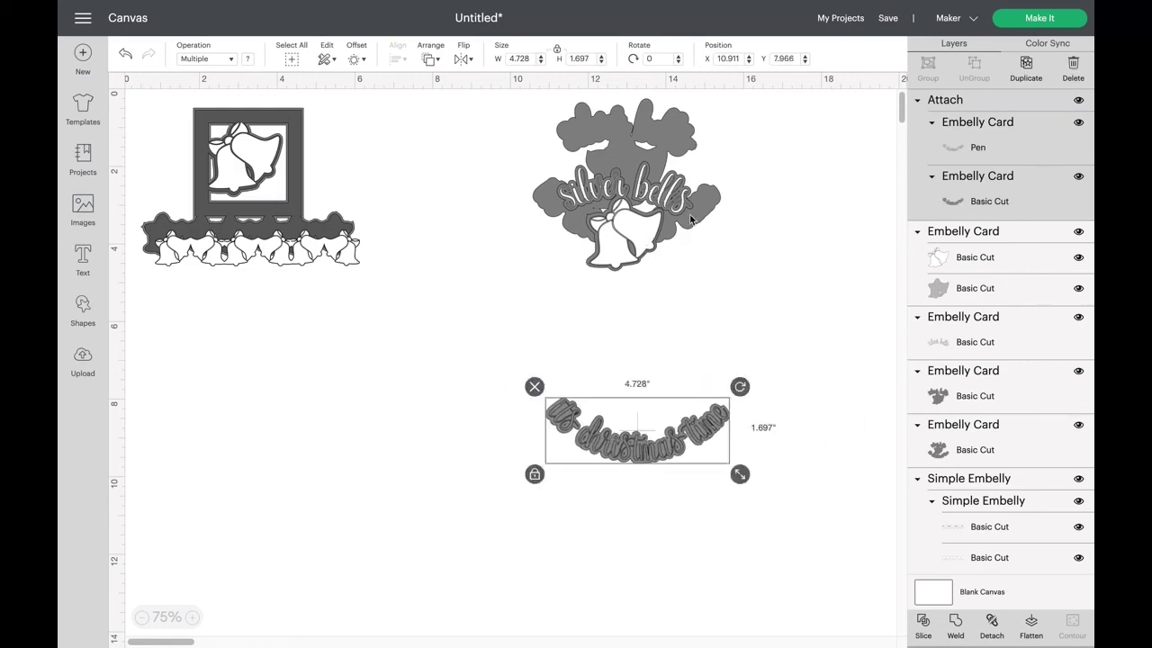
pyautogui.moveTo(703, 214); pyautogui.dragTo(479, 534)
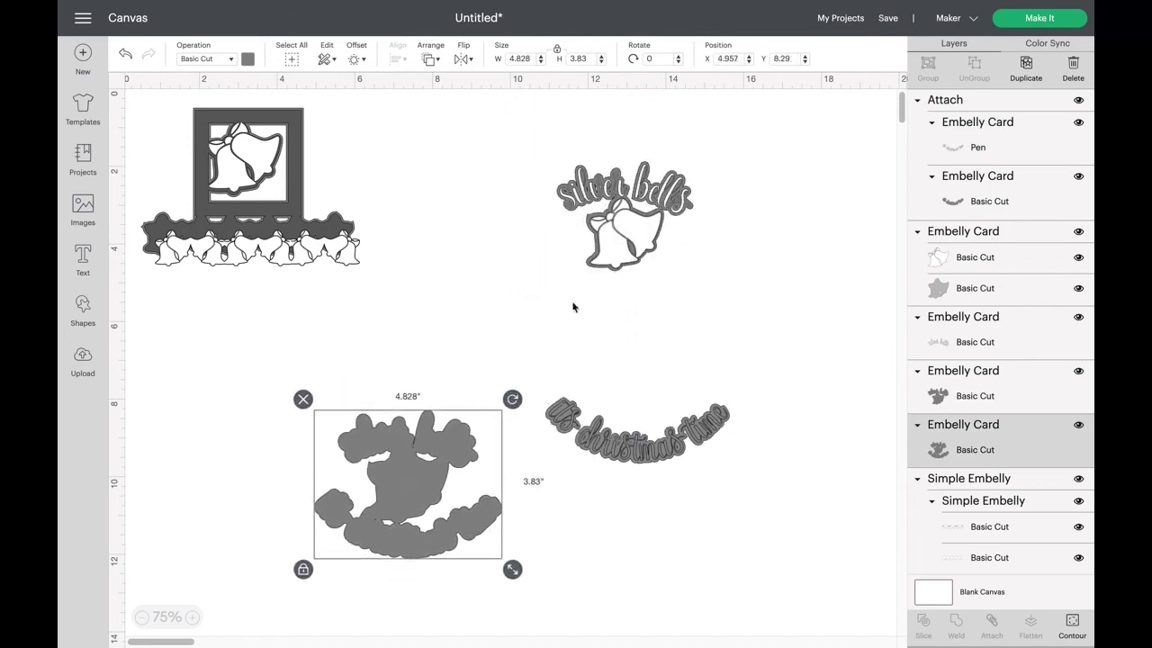
pyautogui.moveTo(608, 214); pyautogui.dragTo(695, 286)
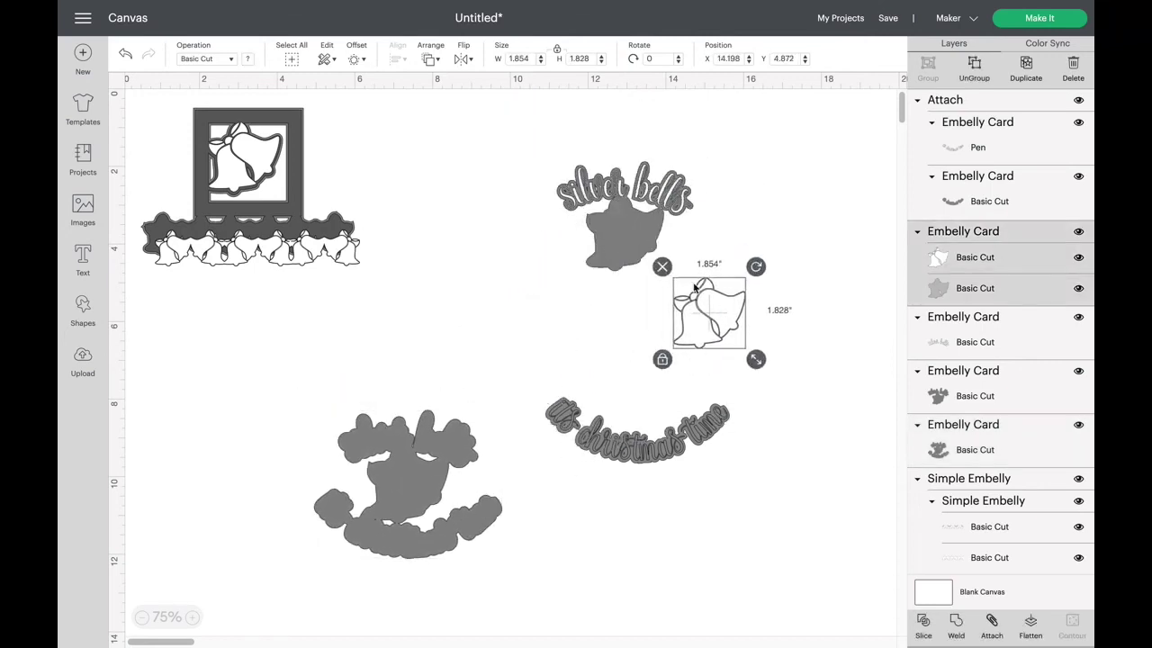
pyautogui.moveTo(637, 238); pyautogui.dragTo(621, 304)
pyautogui.click(737, 306)
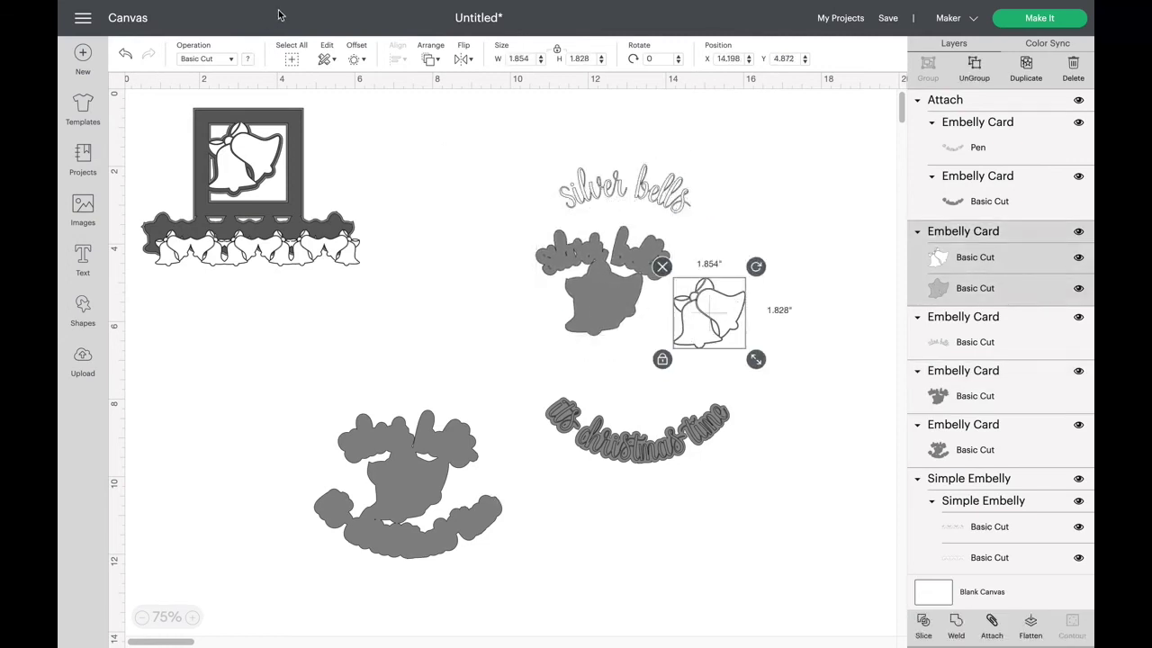
# Set the operation of the card's bells to Pen and place them on the bell-shaped backing at about X 11.48, Y 4.47.
pyautogui.click(232, 61)
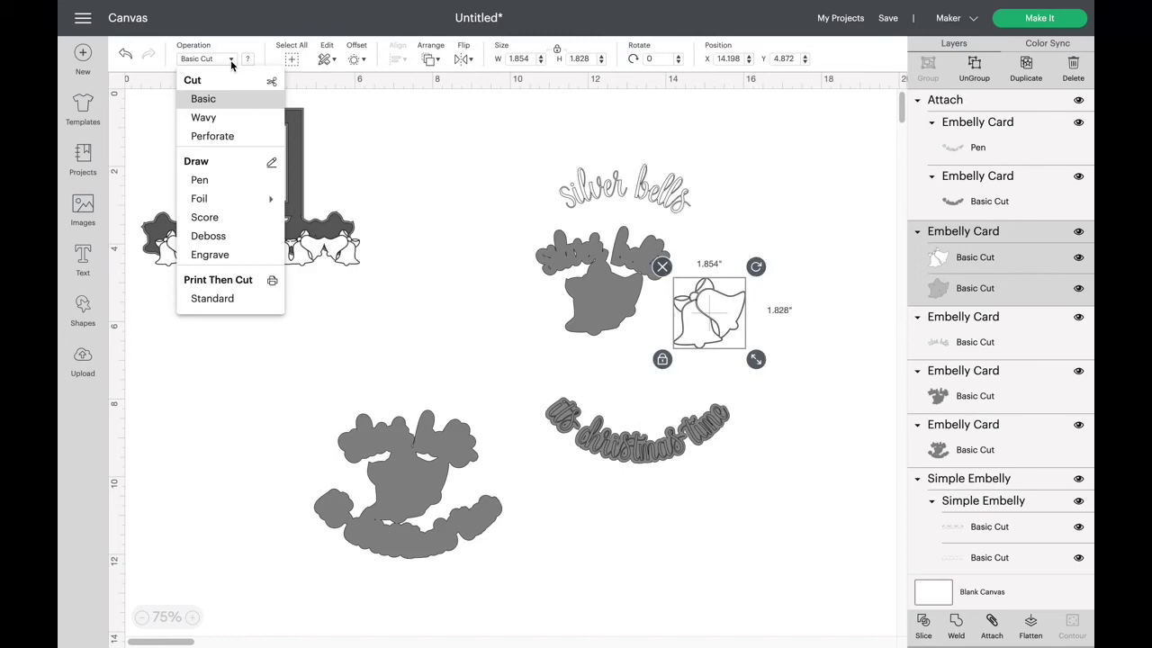
pyautogui.click(215, 181)
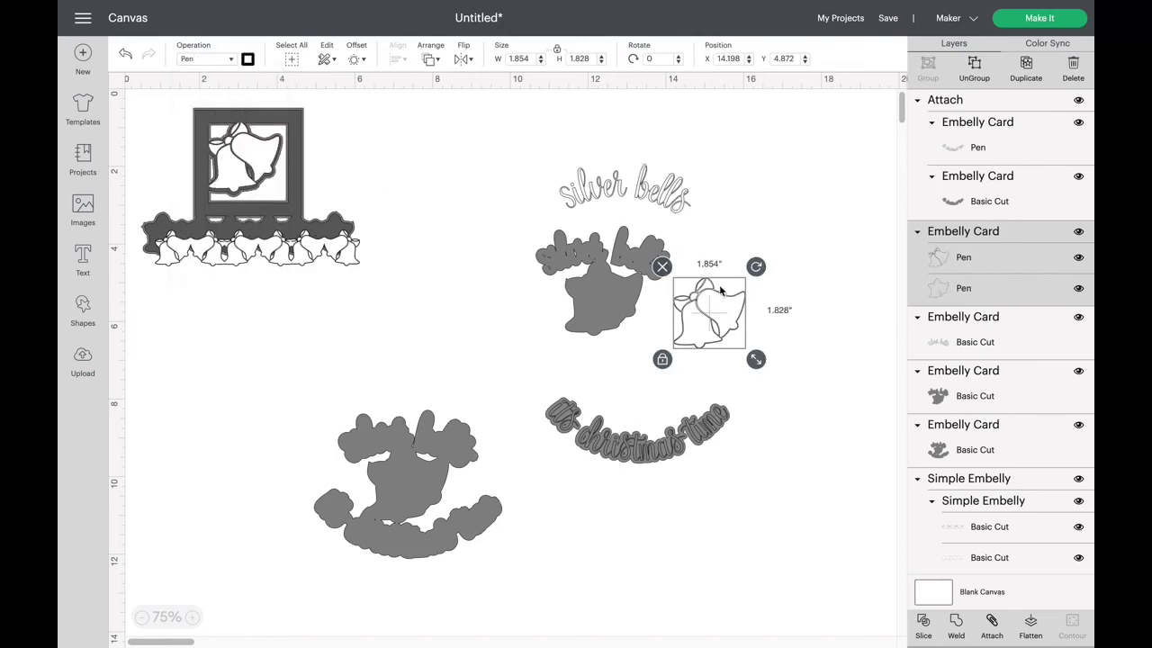
pyautogui.moveTo(736, 321); pyautogui.dragTo(624, 305)
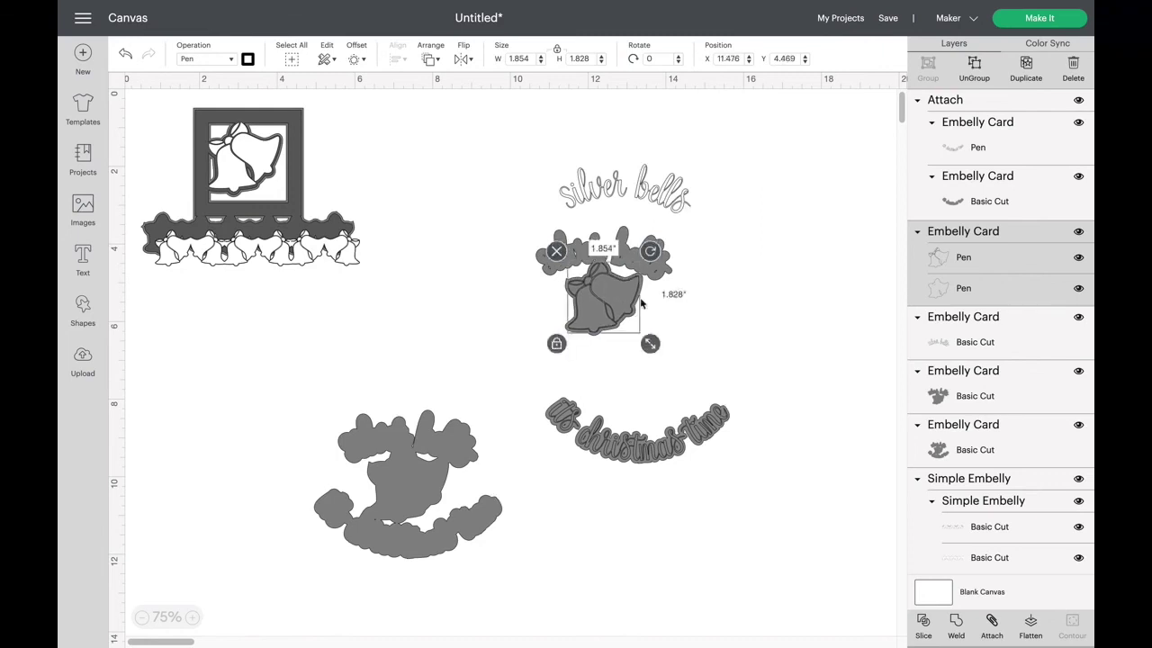
# Attach the pen-drawn bells to the grey "silver bells" backing.
pyautogui.click(776, 292)
pyautogui.moveTo(516, 224); pyautogui.dragTo(729, 349)
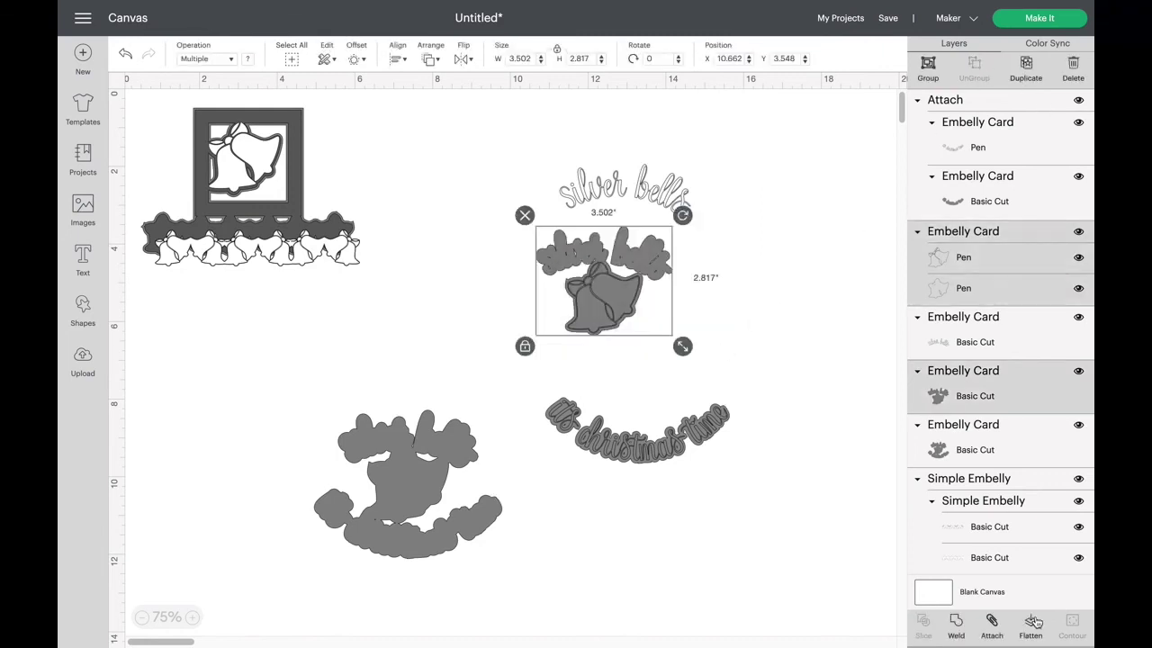
pyautogui.click(991, 621)
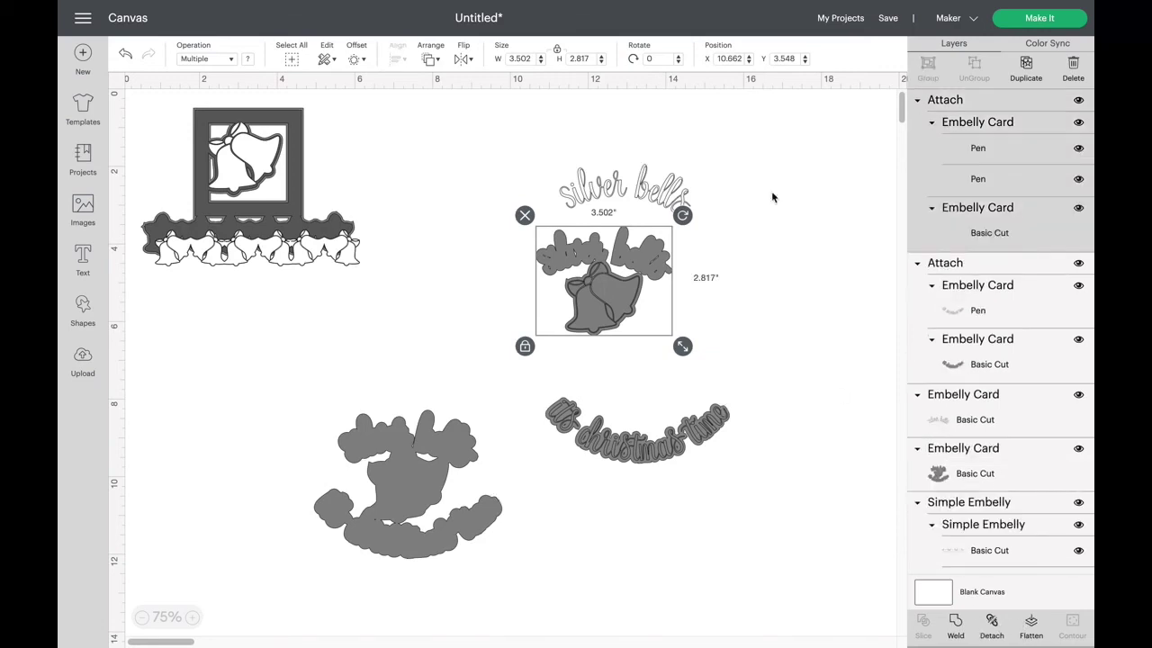
# Set the operation of the "silver bells" lettering to Pen and position it at about X 10.58, Y 2.02.
pyautogui.moveTo(663, 194); pyautogui.dragTo(652, 198)
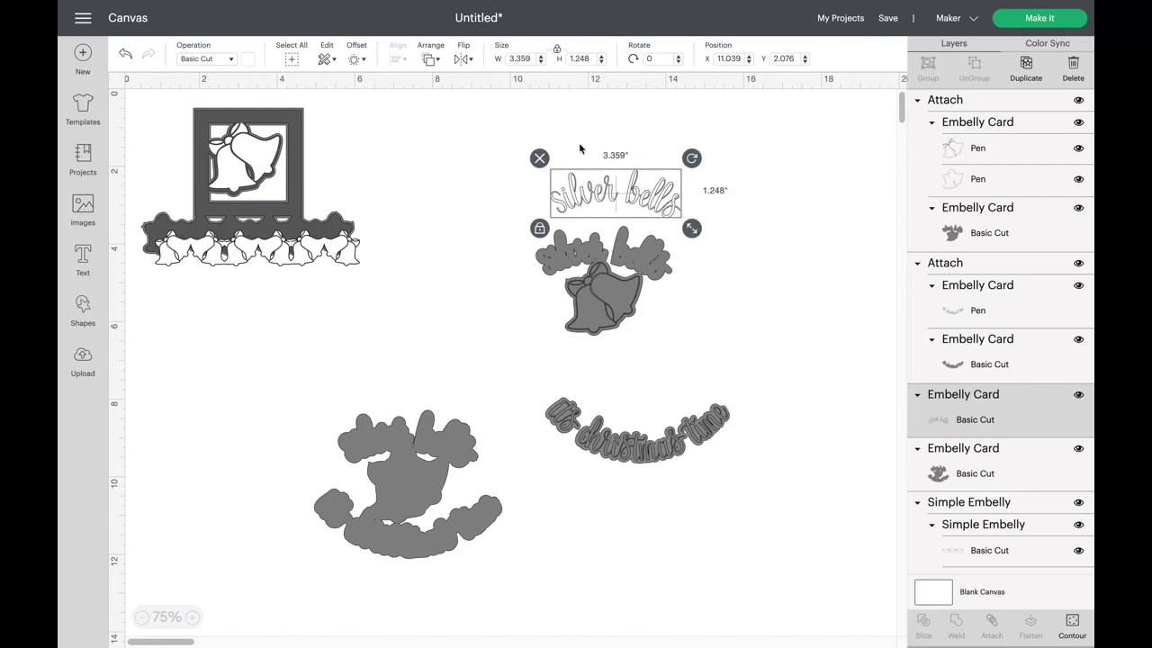
pyautogui.click(232, 60)
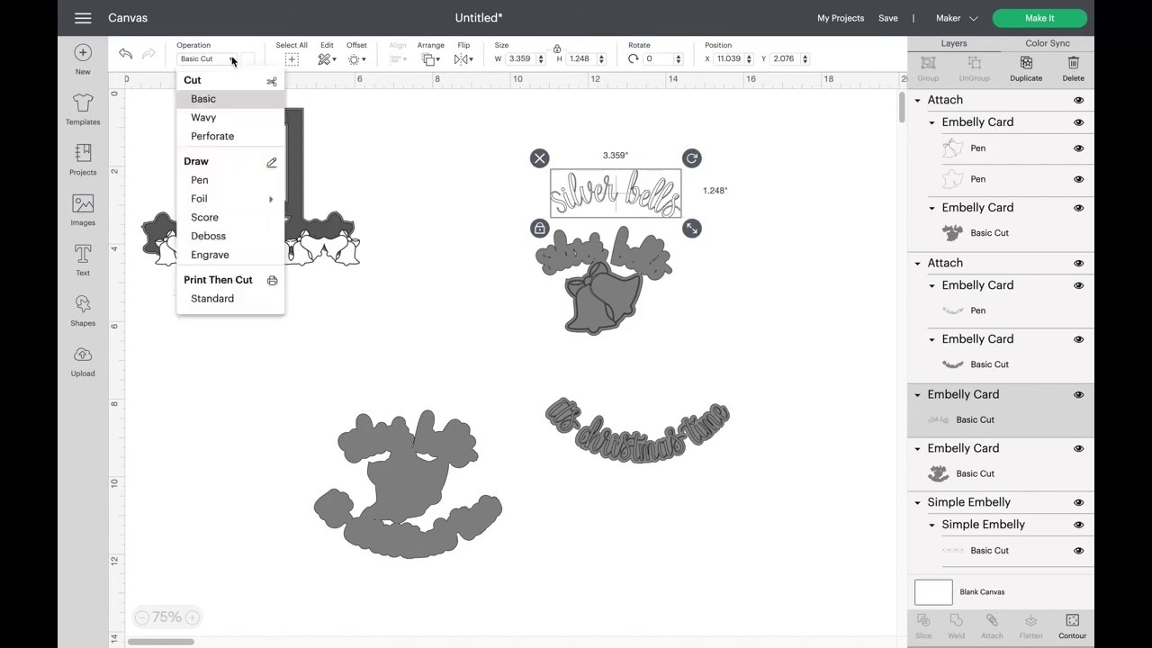
pyautogui.click(215, 183)
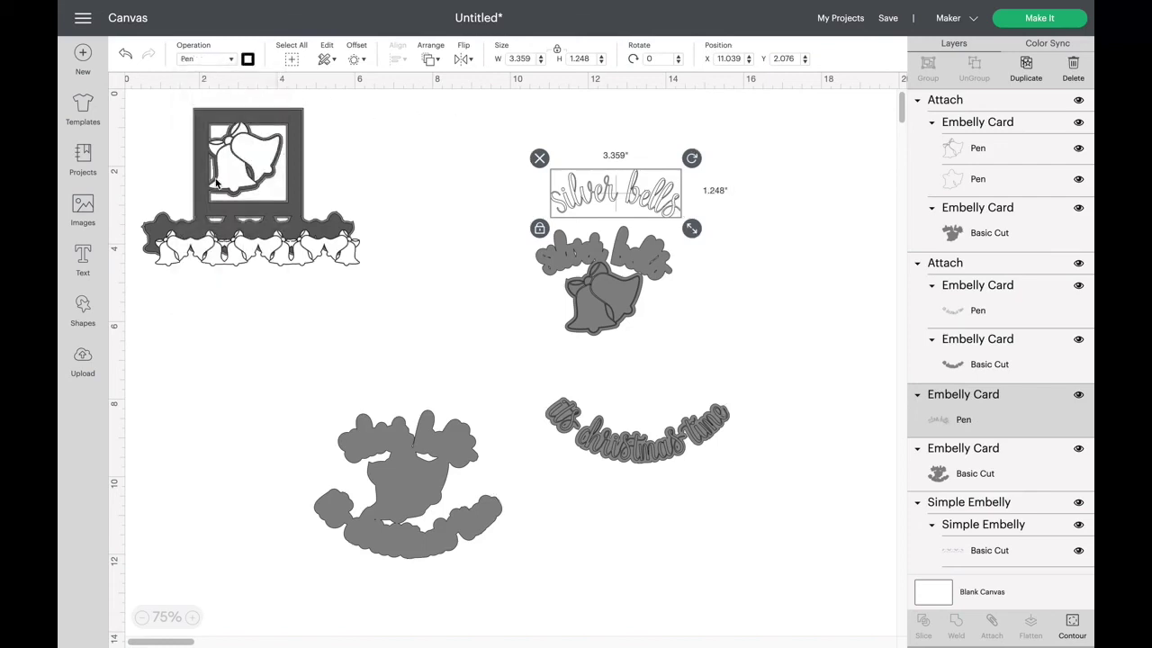
pyautogui.moveTo(646, 201)
pyautogui.mouseDown()
pyautogui.moveTo(636, 203)
pyautogui.moveTo(635, 257)
pyautogui.moveTo(628, 198)
pyautogui.mouseUp()
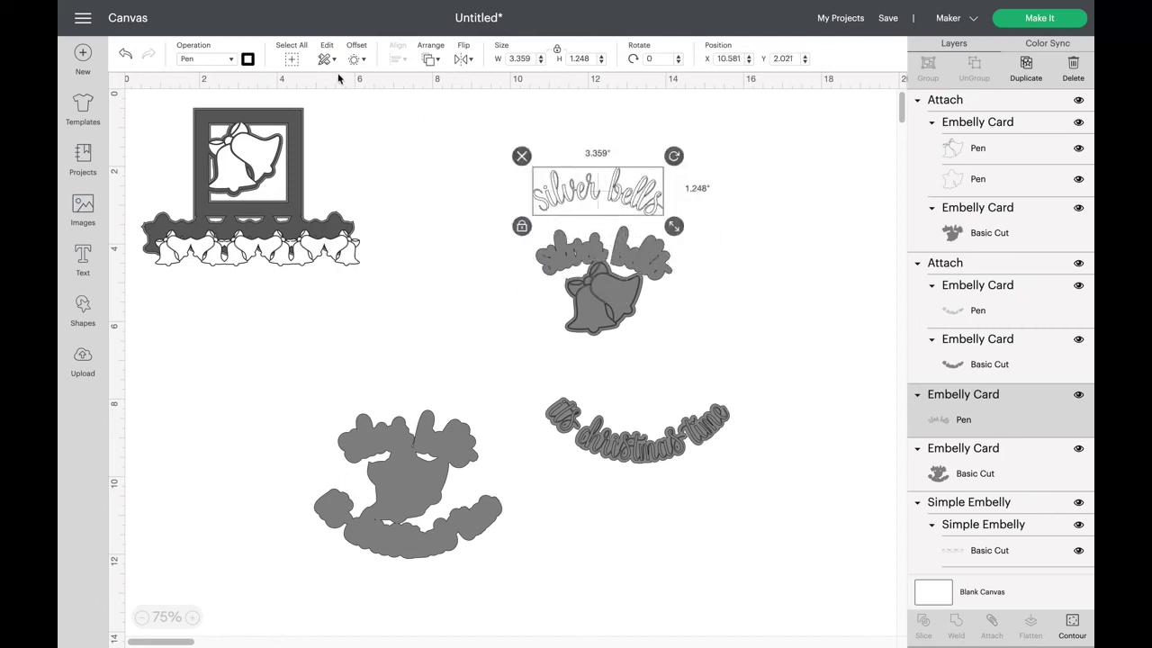
# Bring the "silver bells" lettering to the front and place it on the matching part of its grey backing.
pyautogui.click(431, 58)
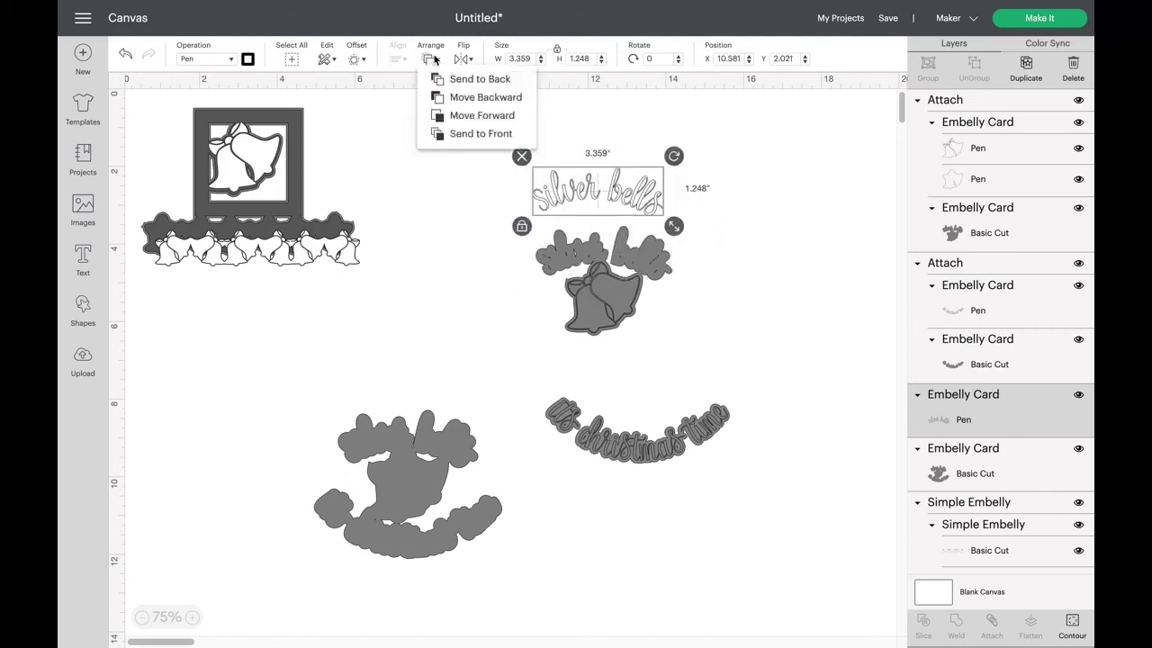
pyautogui.click(477, 136)
pyautogui.moveTo(625, 205); pyautogui.dragTo(629, 262)
# Attach the "silver bells" lettering to the bells and backing, and move the attached piece to about X 13.61, Y 1.81.
pyautogui.moveTo(462, 184); pyautogui.dragTo(719, 345)
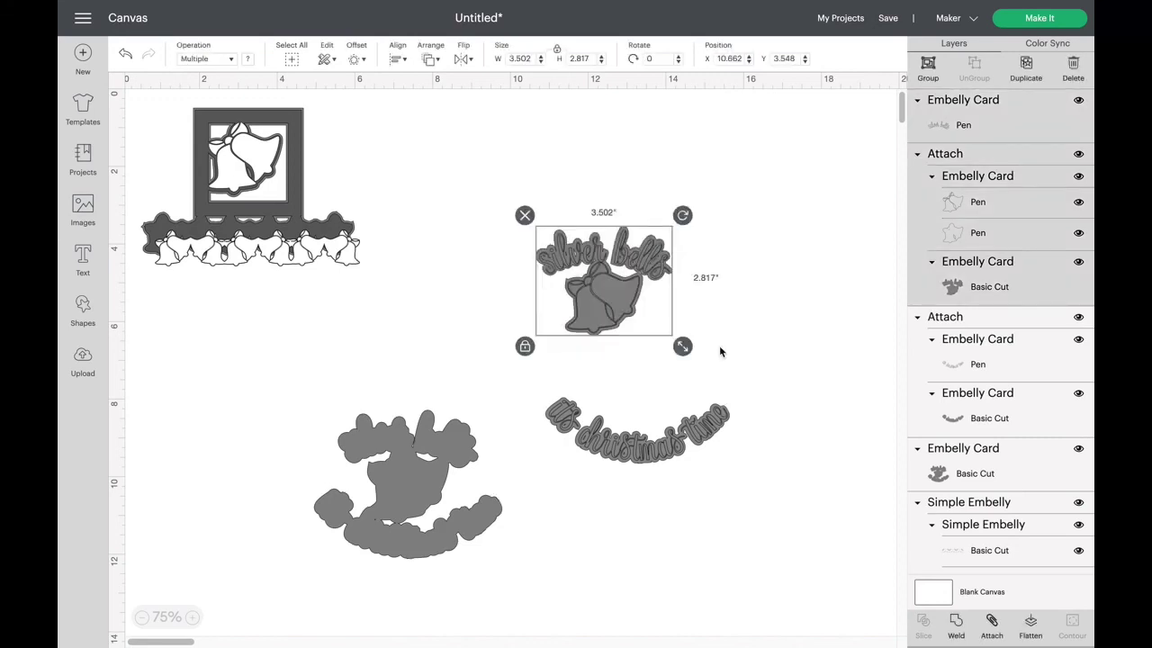
pyautogui.click(991, 623)
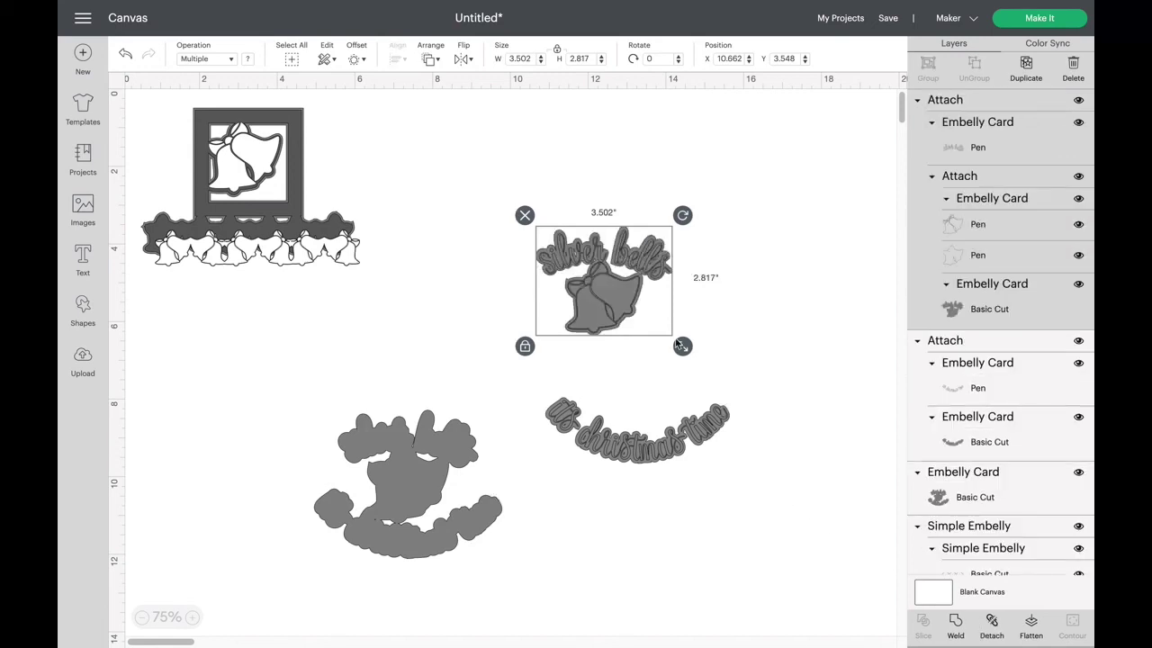
pyautogui.moveTo(589, 300); pyautogui.dragTo(703, 232)
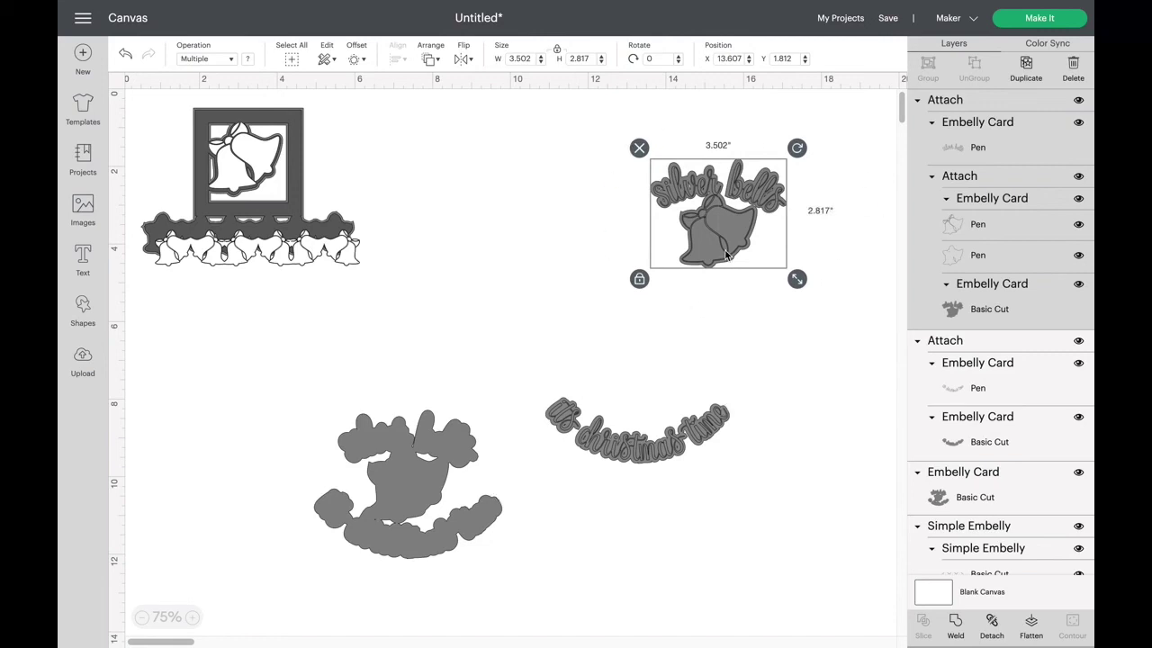
# Move the largest grey backing behind the attached "silver bells" piece, at about X 13.01, Y 1.44.
pyautogui.moveTo(407, 488); pyautogui.dragTo(493, 257)
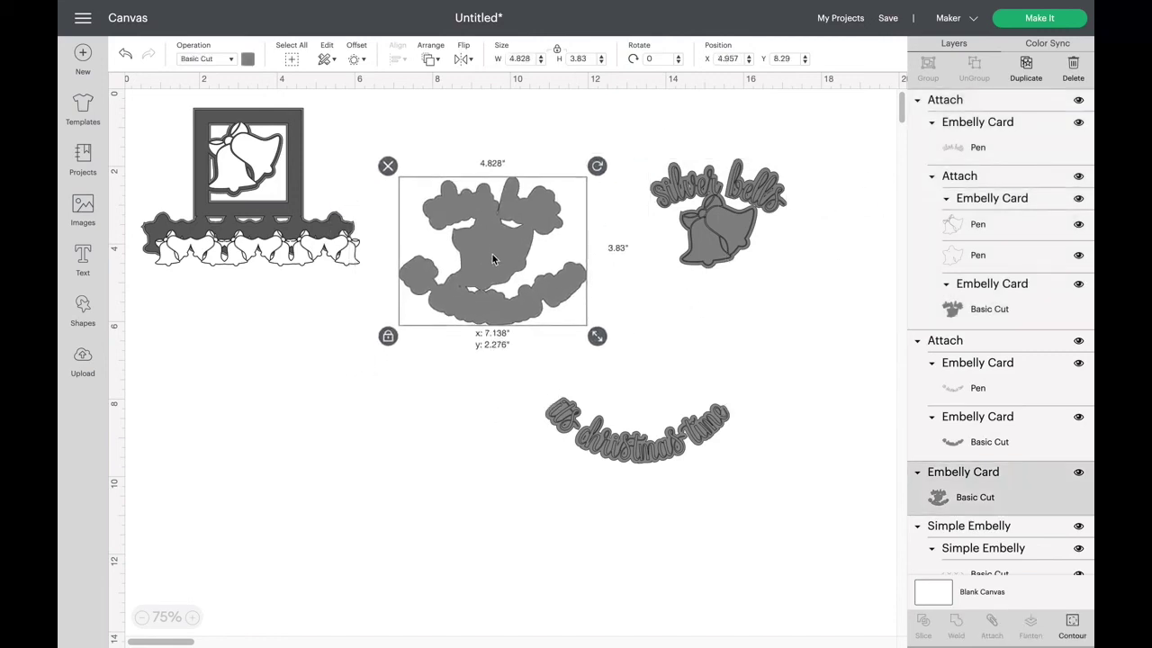
pyautogui.click(711, 254)
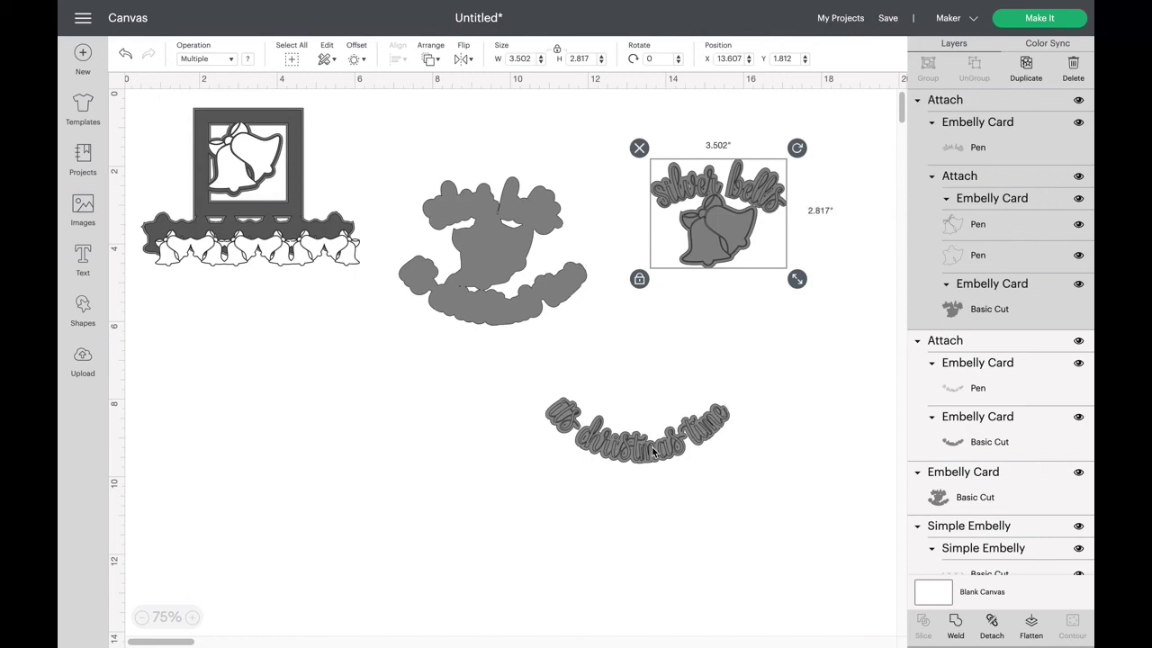
pyautogui.moveTo(459, 252); pyautogui.dragTo(682, 218)
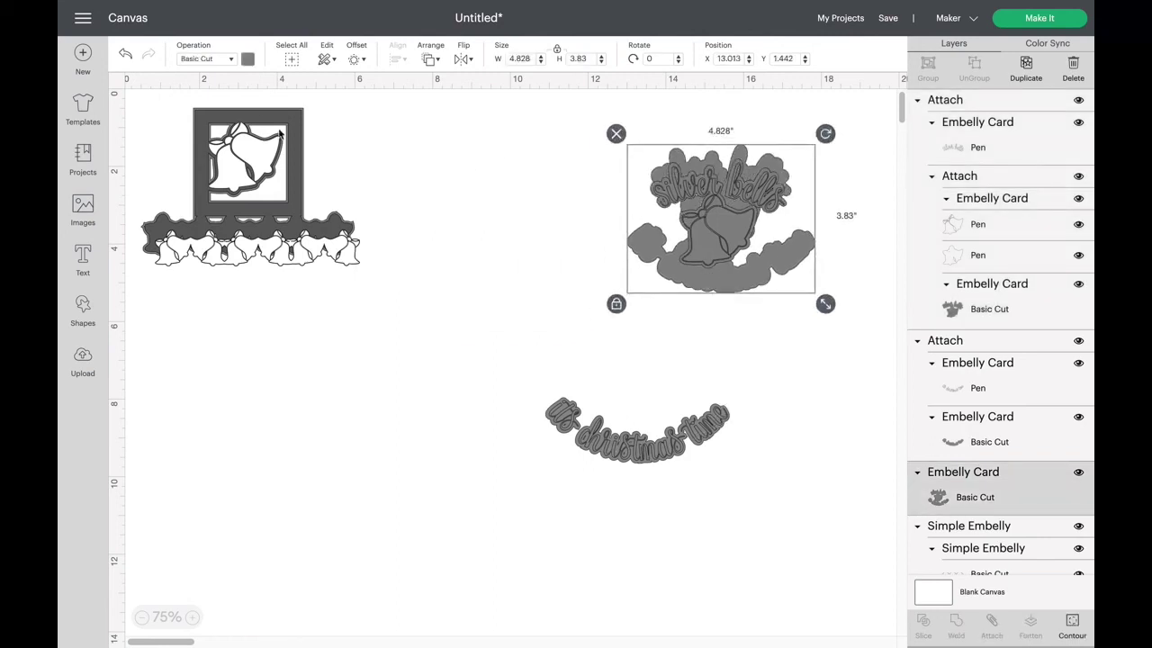
# Move the framed bells group with the bell border to about X 2.71, Y 1.83, and ungroup it.
pyautogui.moveTo(292, 136); pyautogui.dragTo(376, 187)
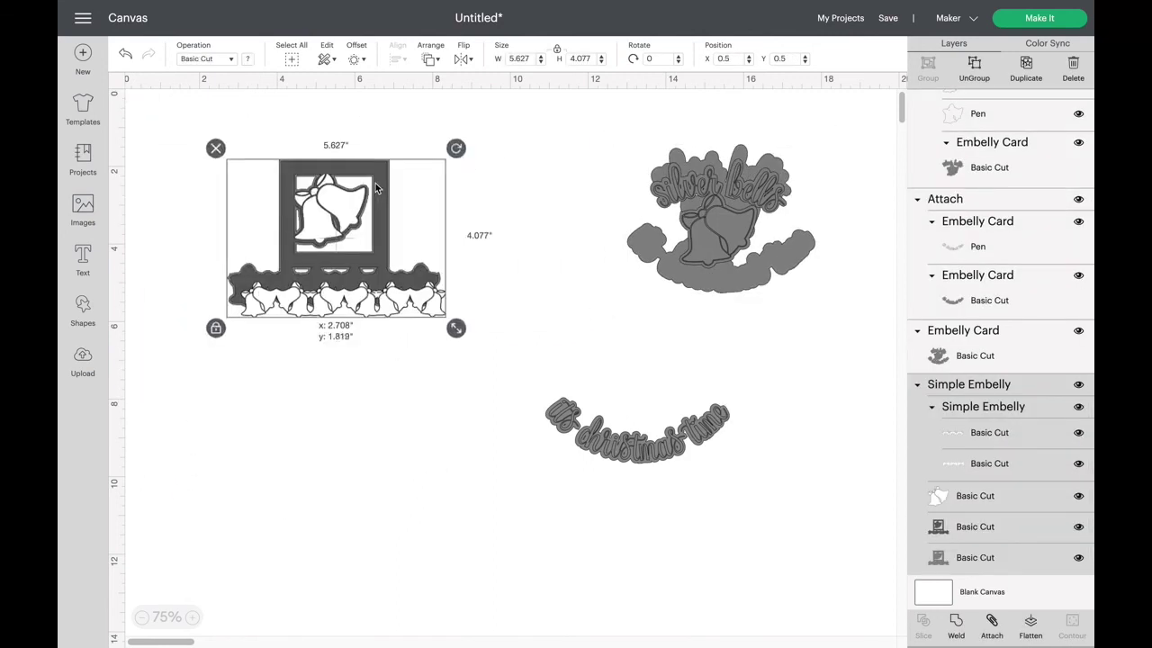
pyautogui.click(314, 418)
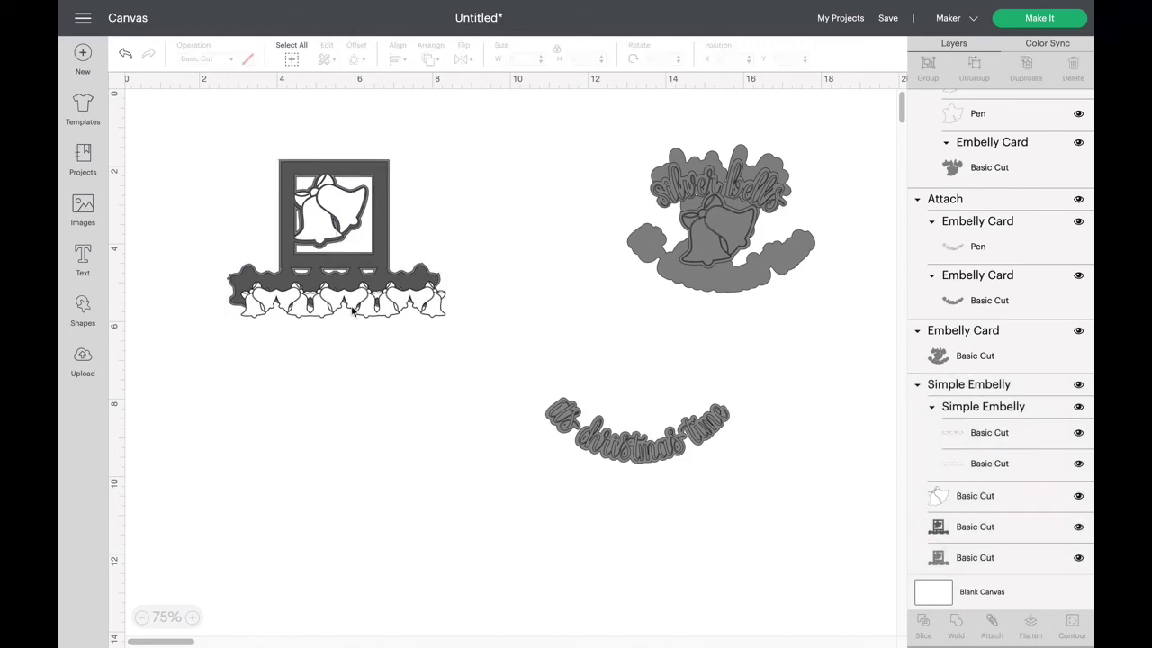
pyautogui.click(428, 252)
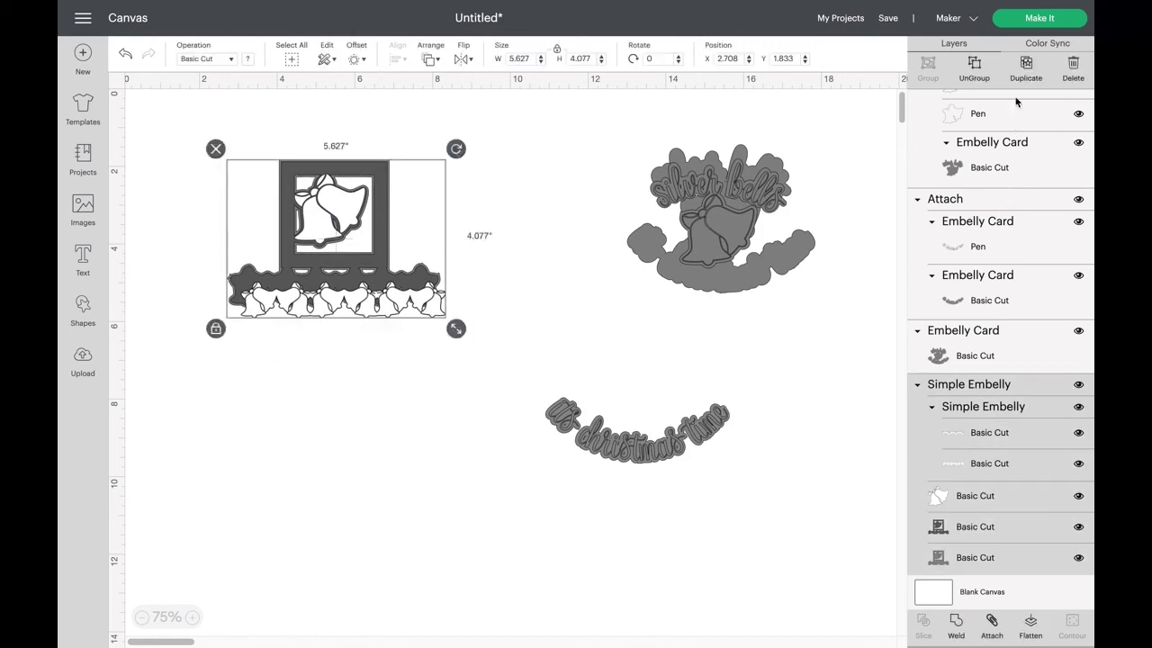
pyautogui.click(974, 70)
# Separate the lighter grey backing to about X 6.92, Y 0.78, and restack the white bells and border on the dark frame near X 2.32, Y 4.83.
pyautogui.moveTo(354, 308); pyautogui.dragTo(334, 408)
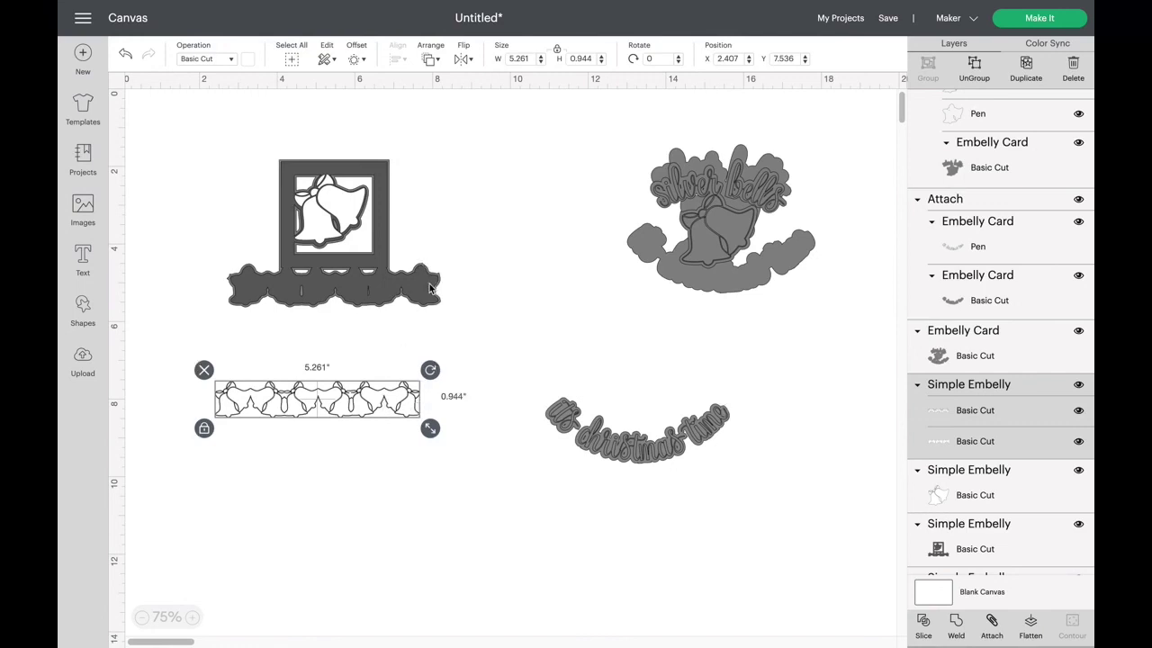
pyautogui.moveTo(433, 288); pyautogui.dragTo(412, 401)
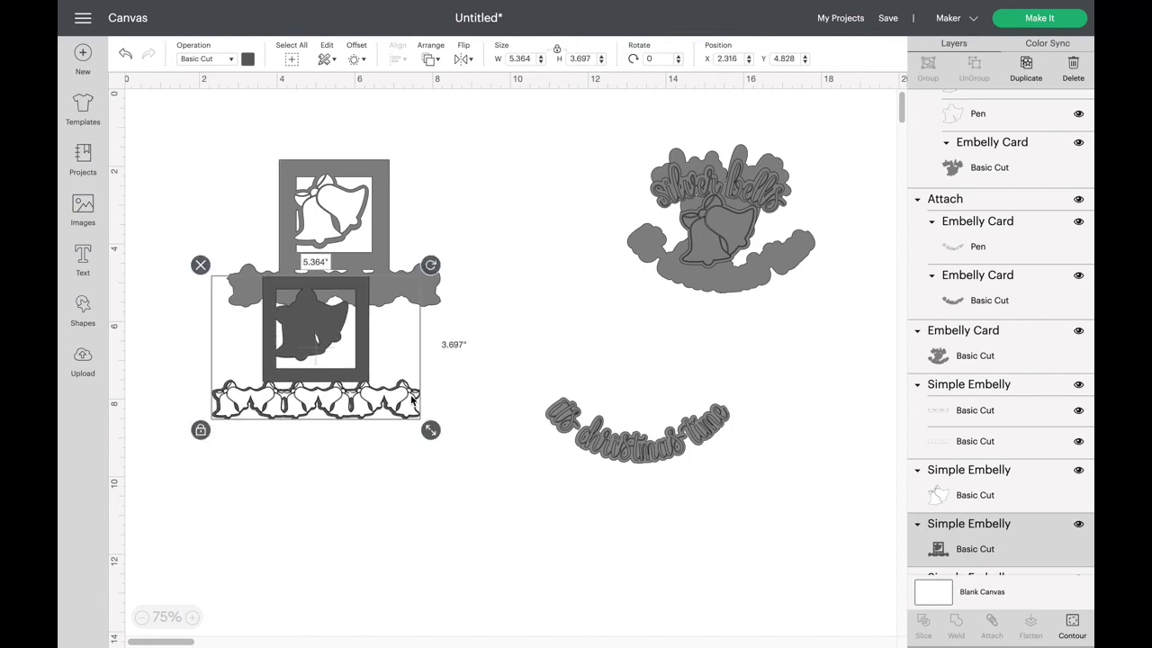
pyautogui.moveTo(377, 187); pyautogui.dragTo(519, 146)
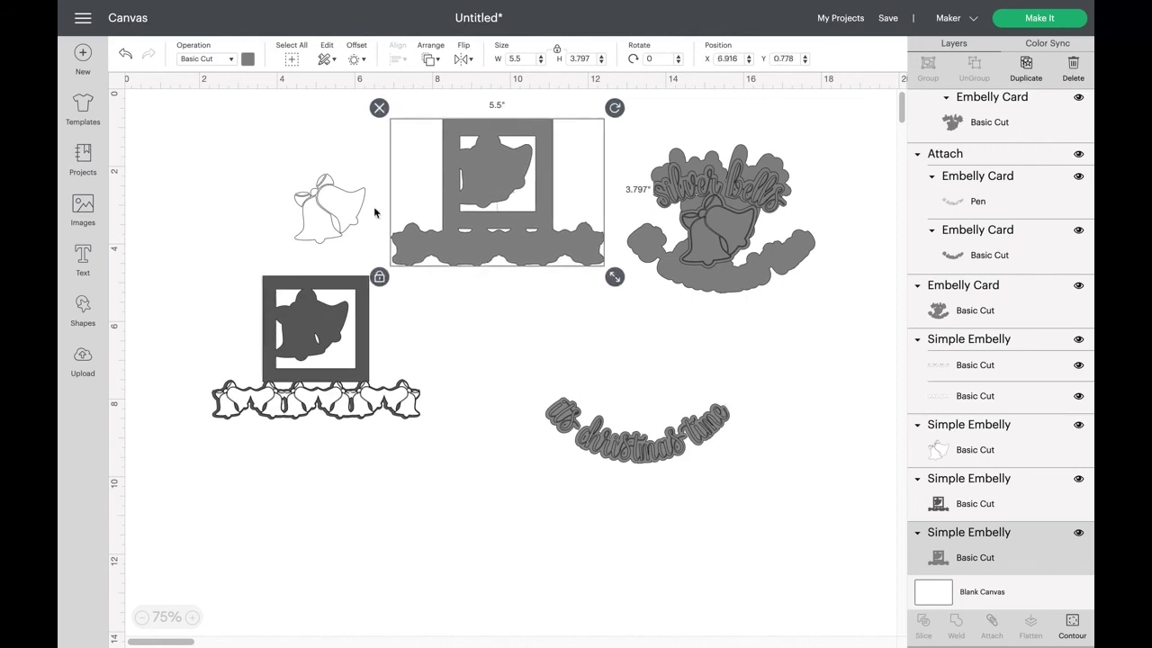
pyautogui.moveTo(356, 204); pyautogui.dragTo(329, 318)
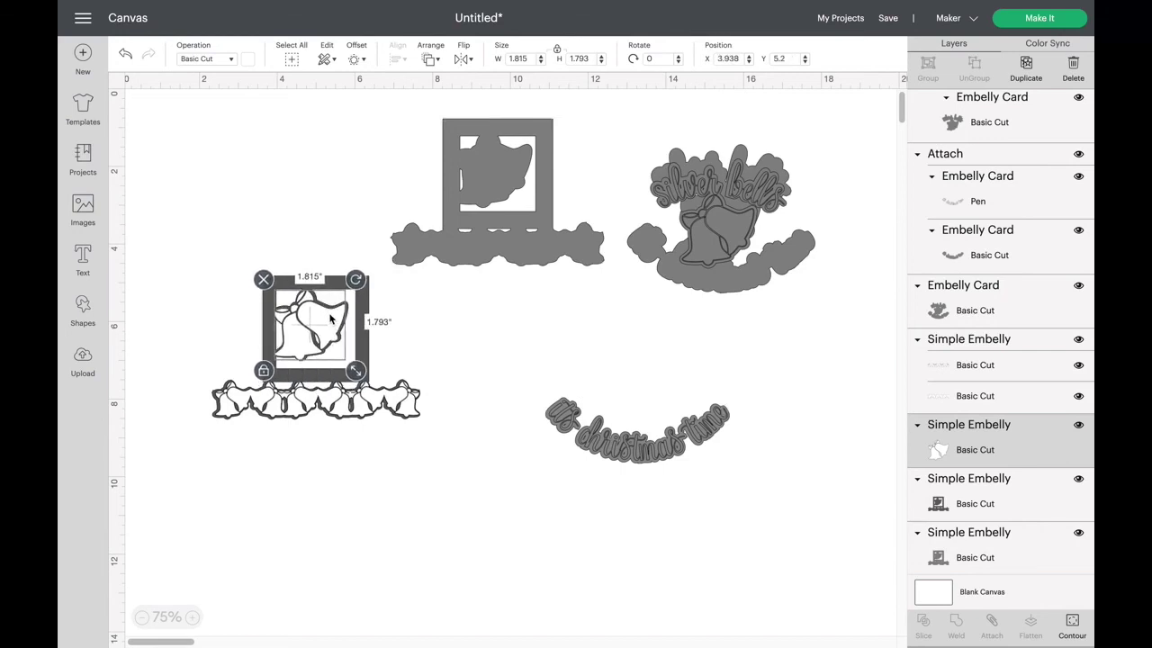